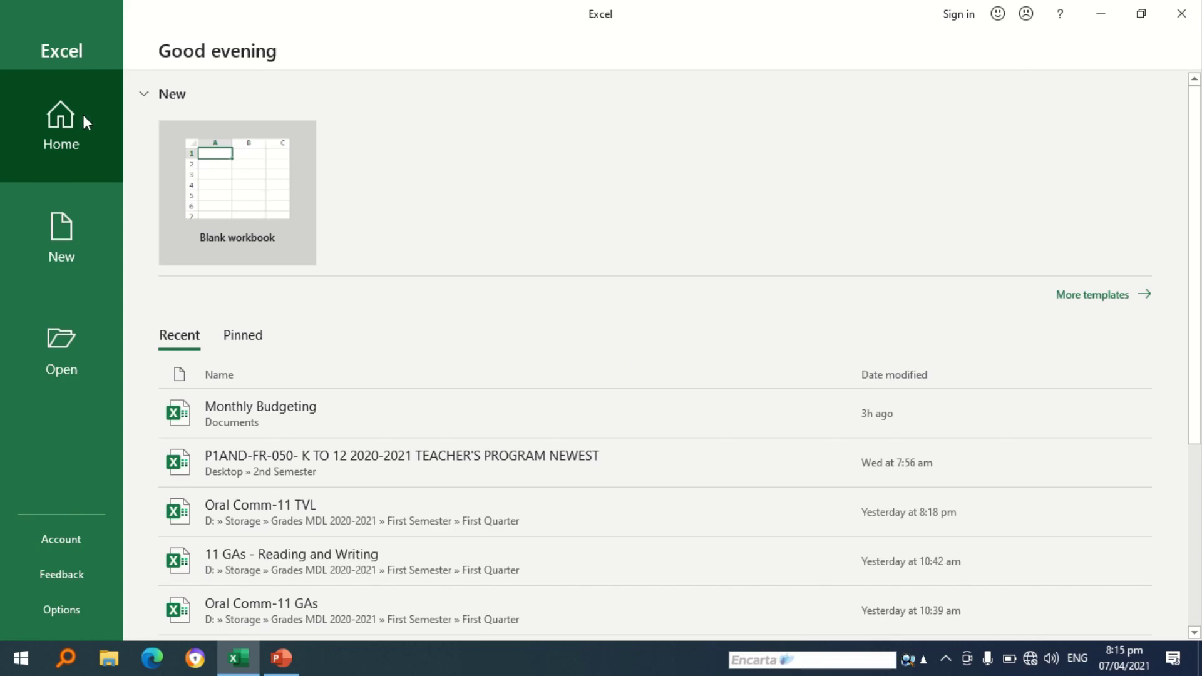
Create a new blank workbook.
click(243, 161)
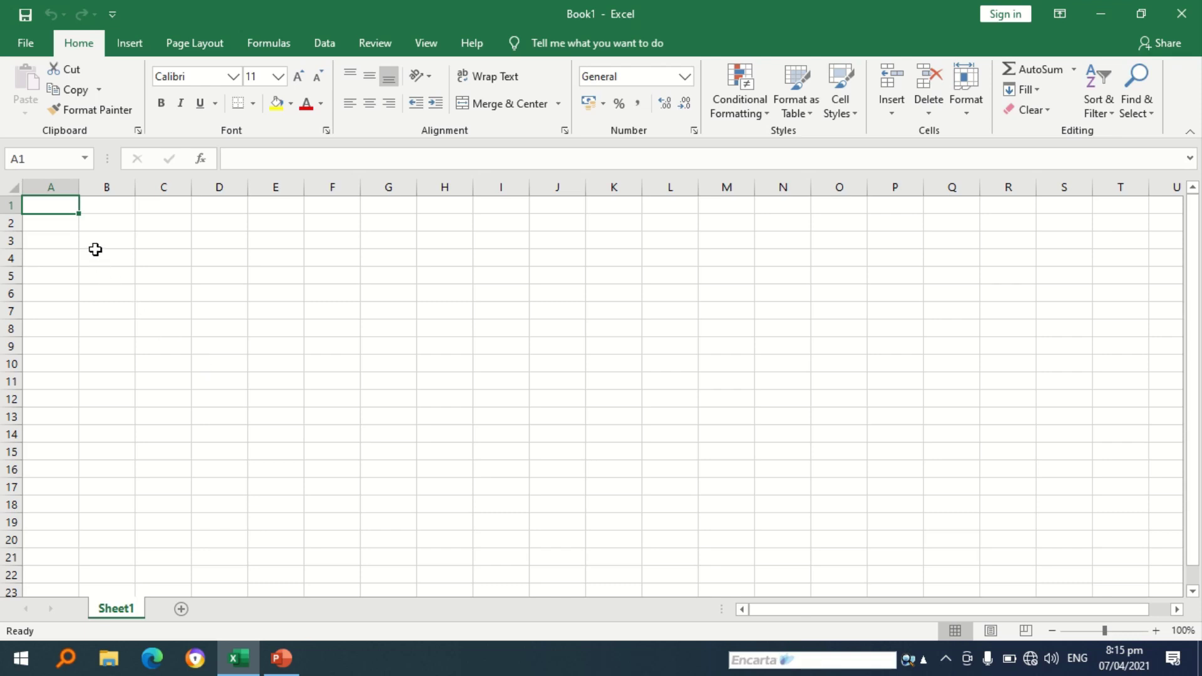
Highlight cells C1 to C22, cells A9 to H9, and the single cells B1 and B2 to point out columns, rows and cells.
click(169, 204)
drag(171, 217, 157, 571)
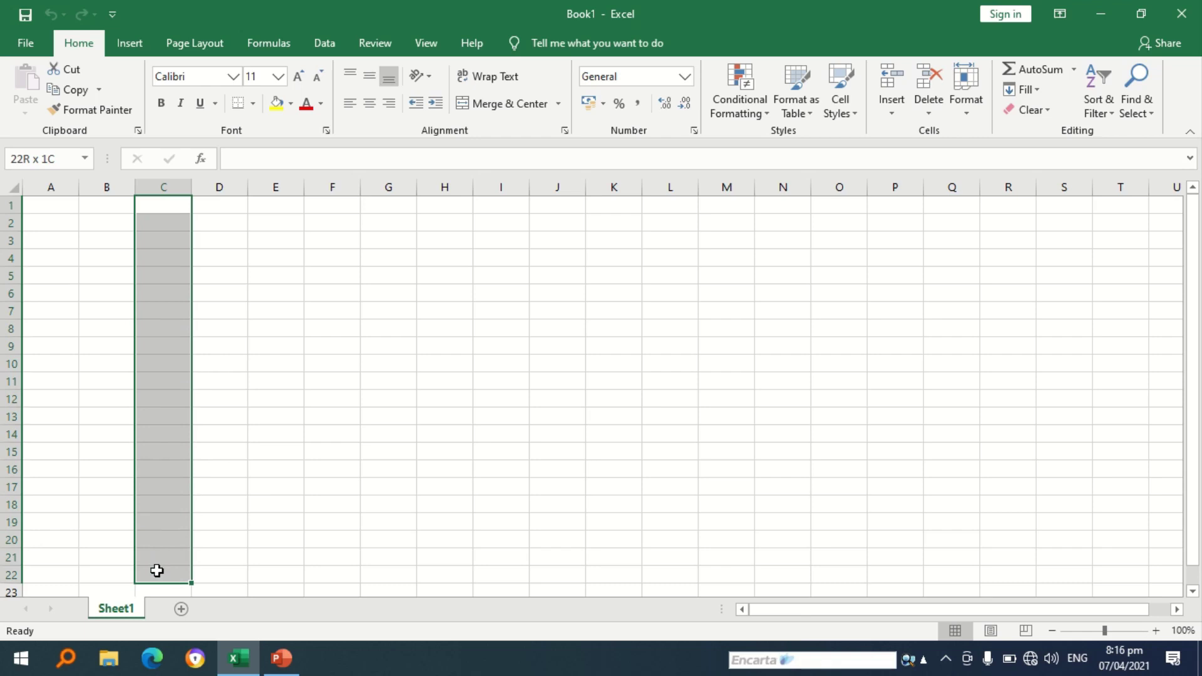
drag(156, 571, 157, 571)
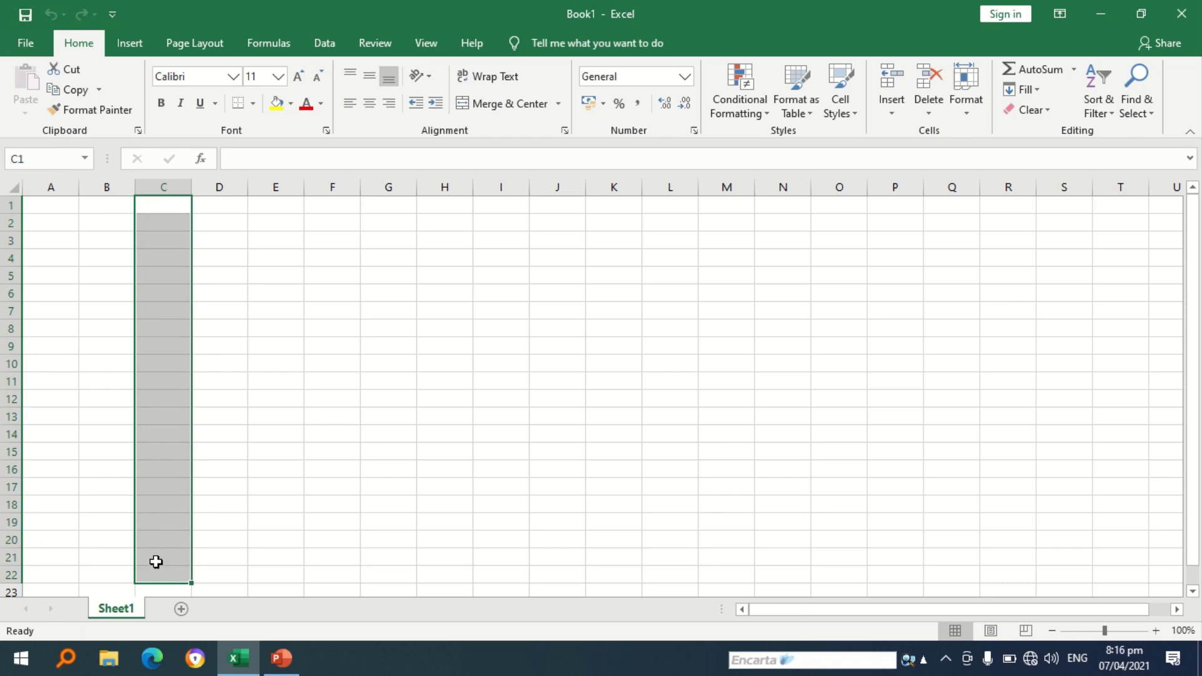
click(39, 345)
drag(39, 346, 432, 346)
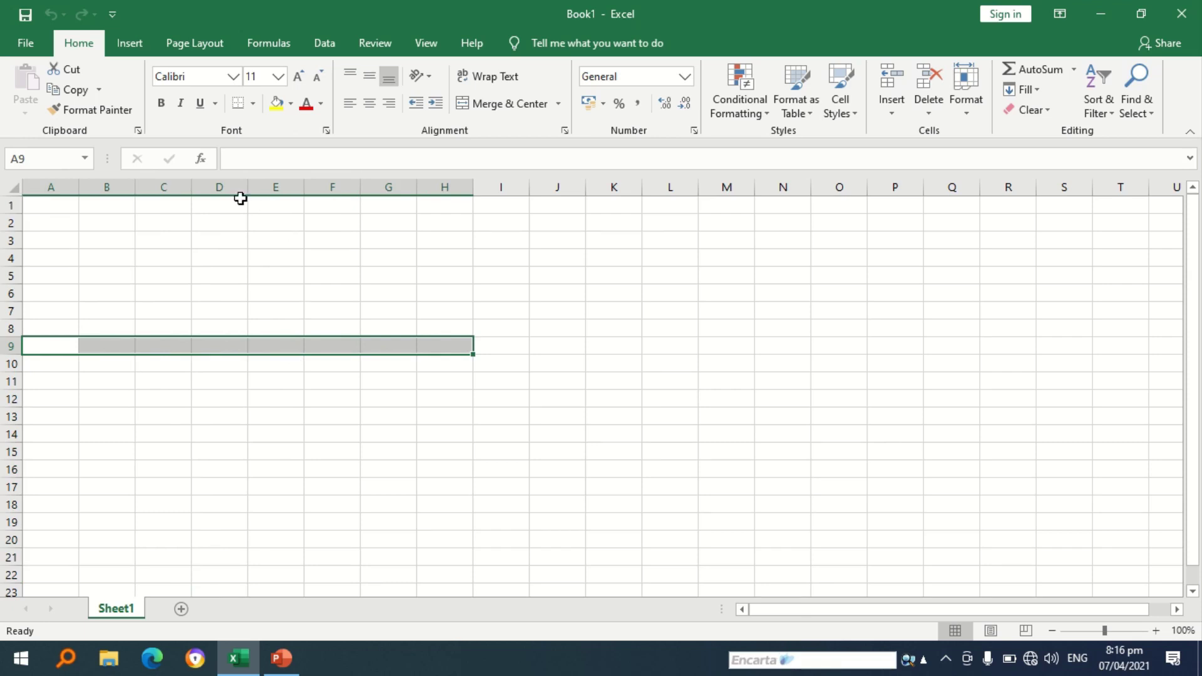
click(80, 205)
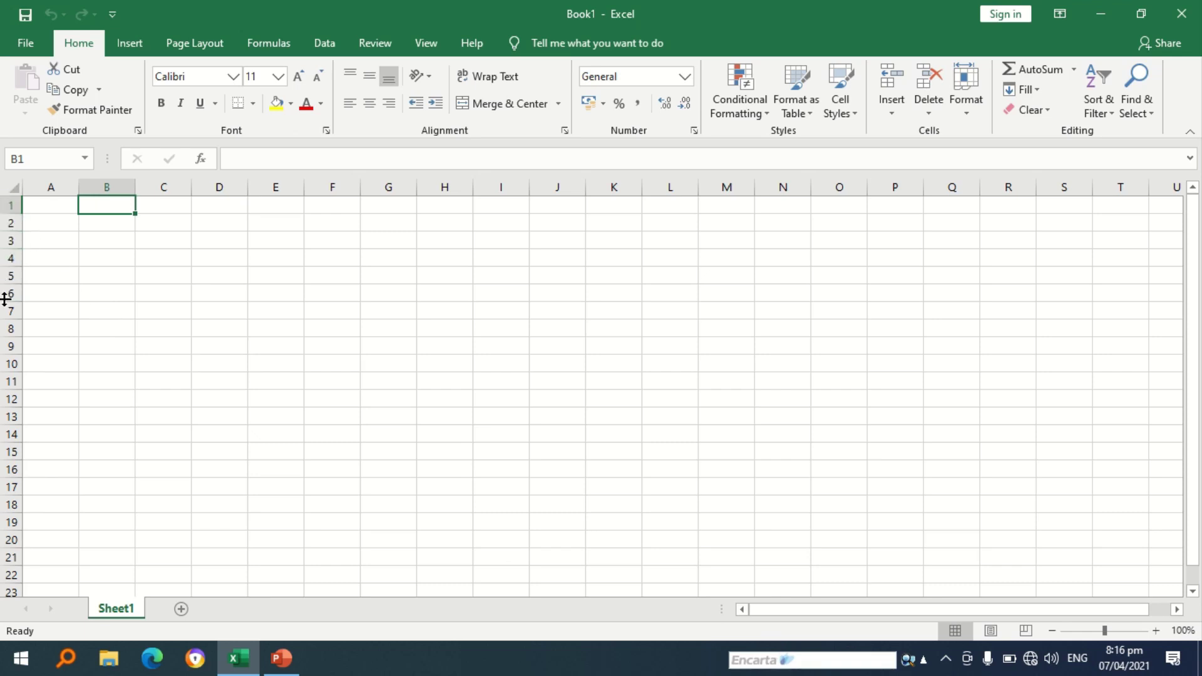
click(117, 223)
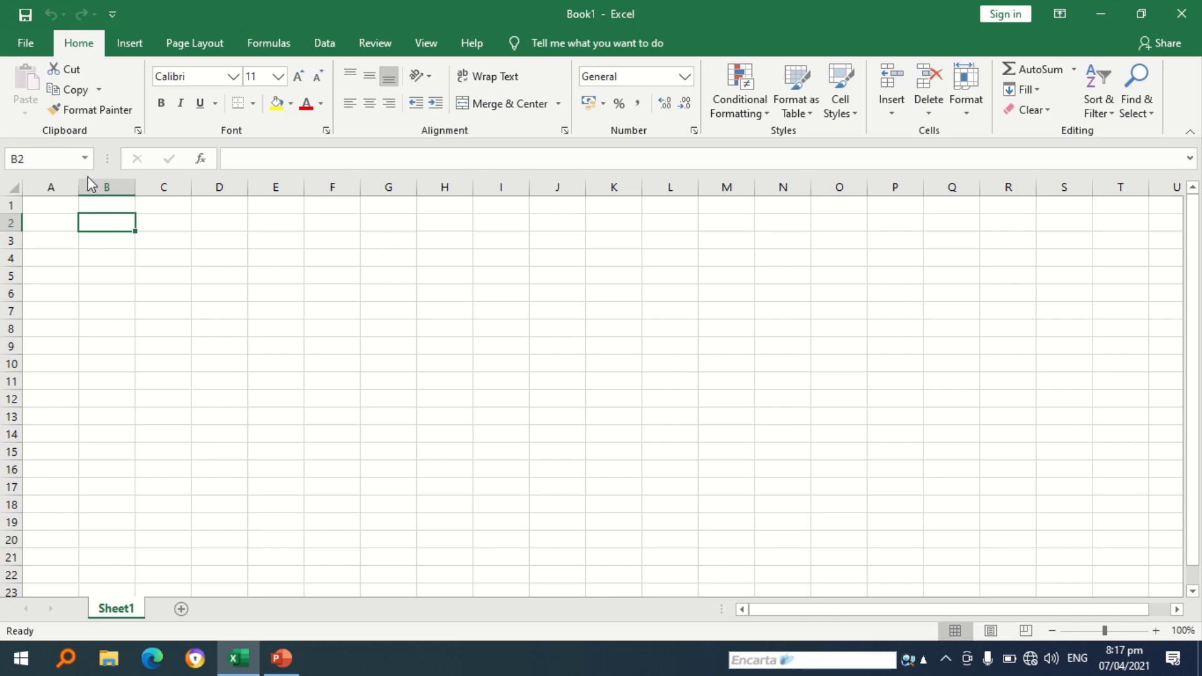
Open the recent Monthly Budgeting workbook to review its layout, and return to the blank Book1 workbook.
click(24, 43)
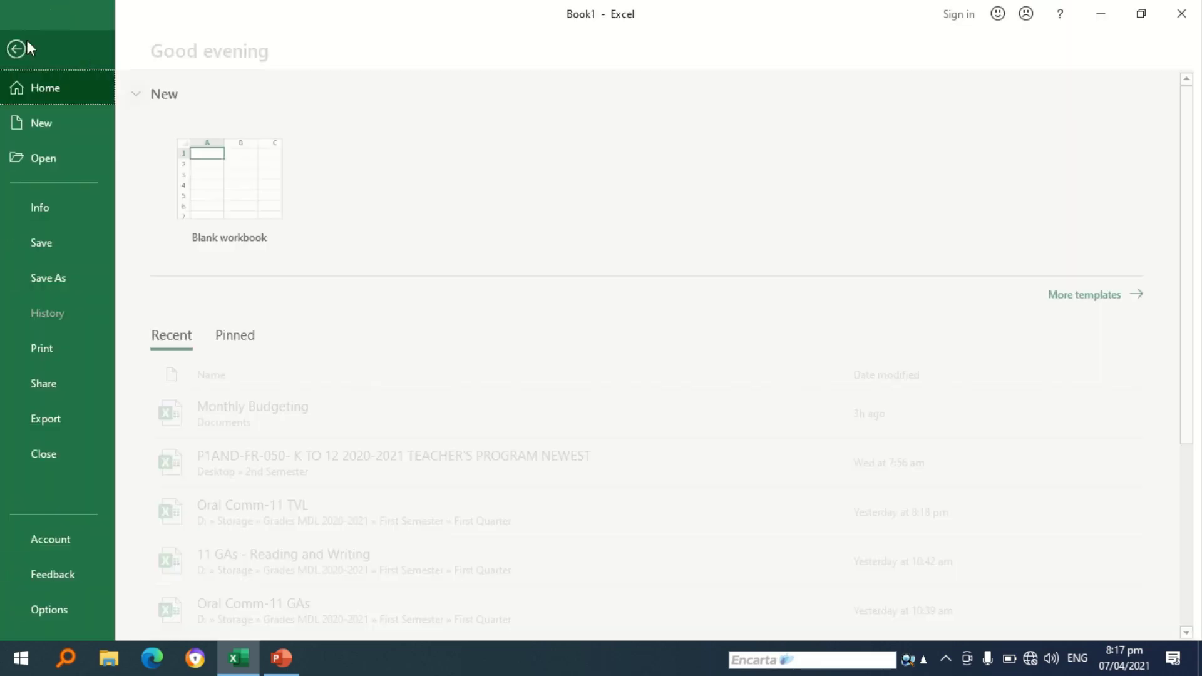
click(314, 416)
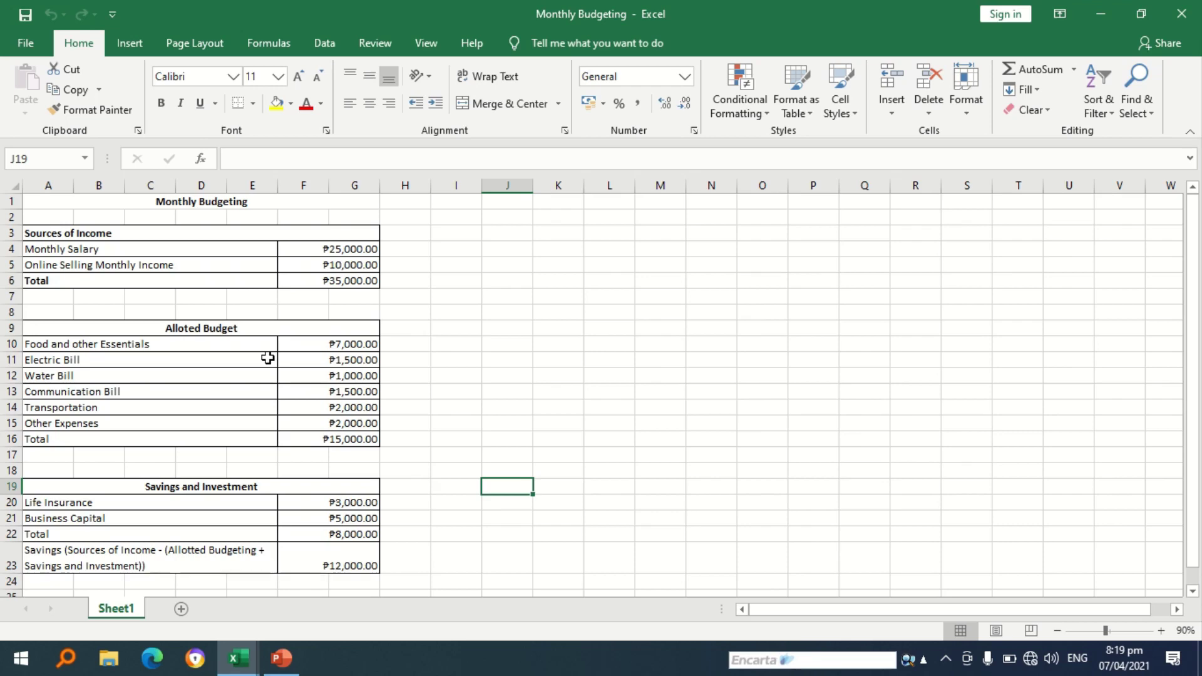
mouse_move(252, 655)
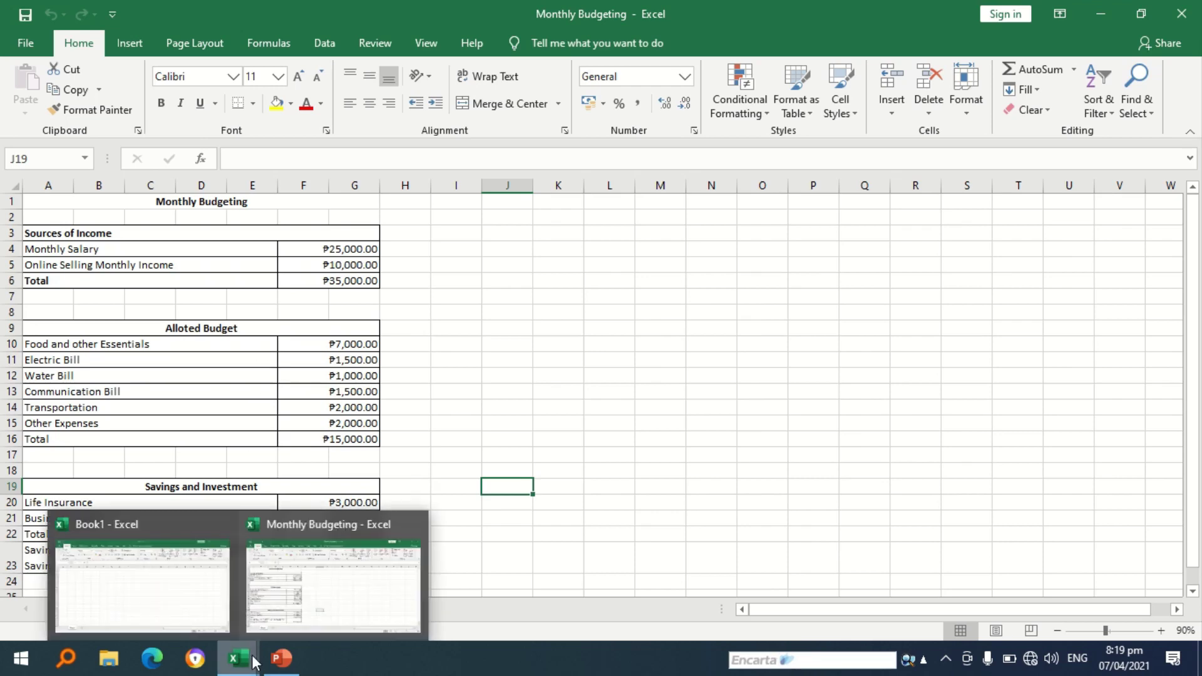
click(166, 610)
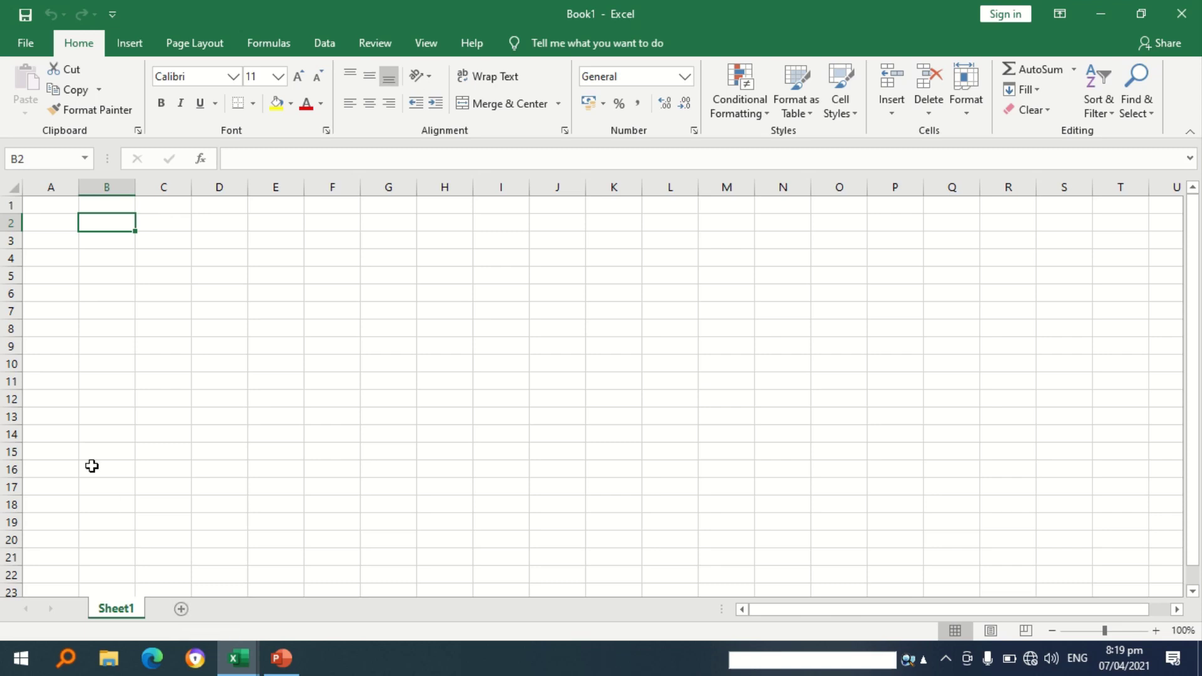
Merge and center cells A1 to G1 for the sheet title.
click(52, 207)
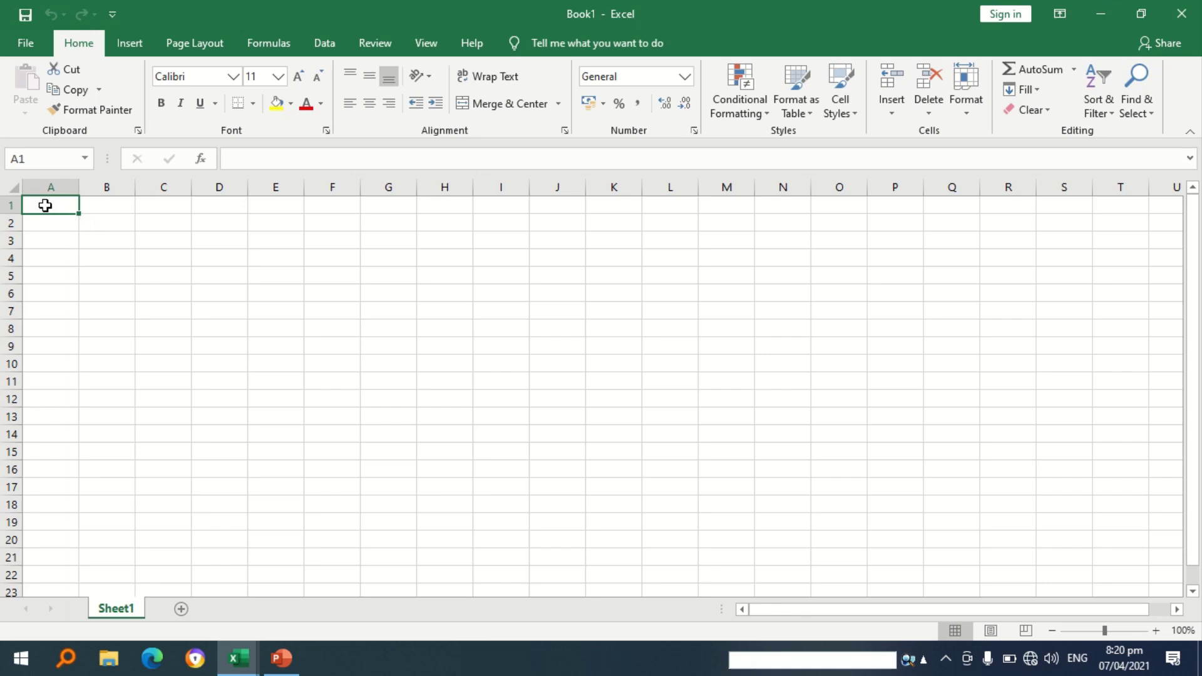
click(44, 254)
click(43, 211)
drag(43, 206, 372, 205)
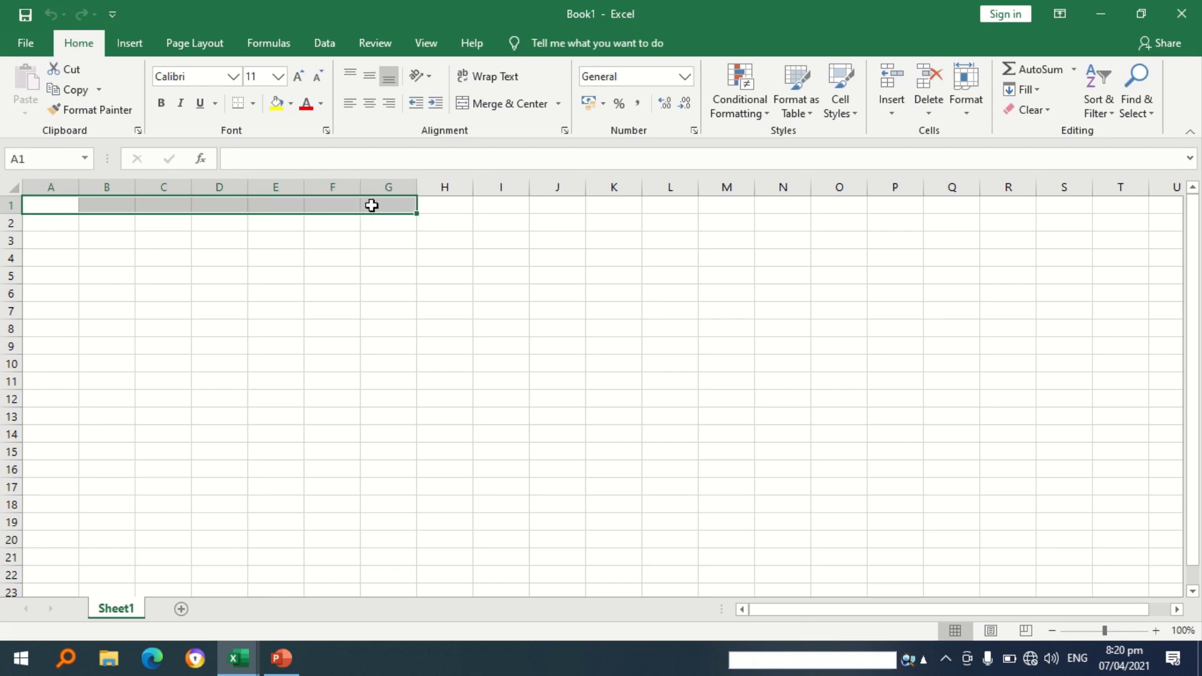
click(513, 104)
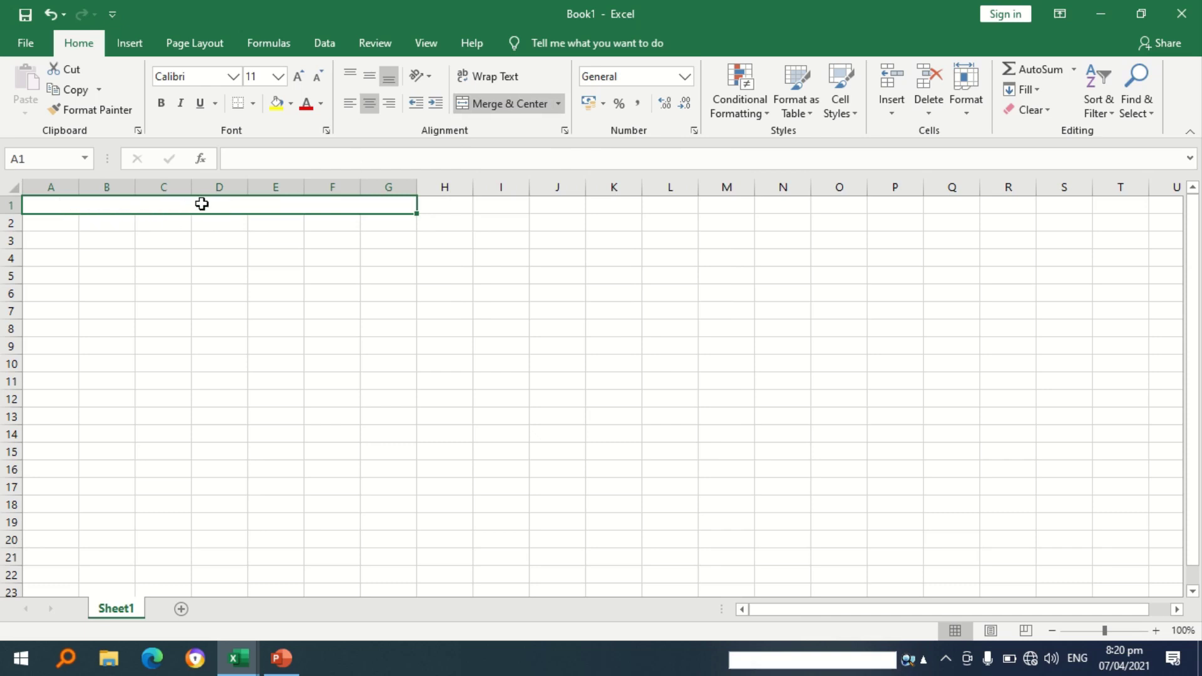
Enter the title "Monthly Budgeting" in the merged cell in row 1 and make it bold.
double_click(202, 204)
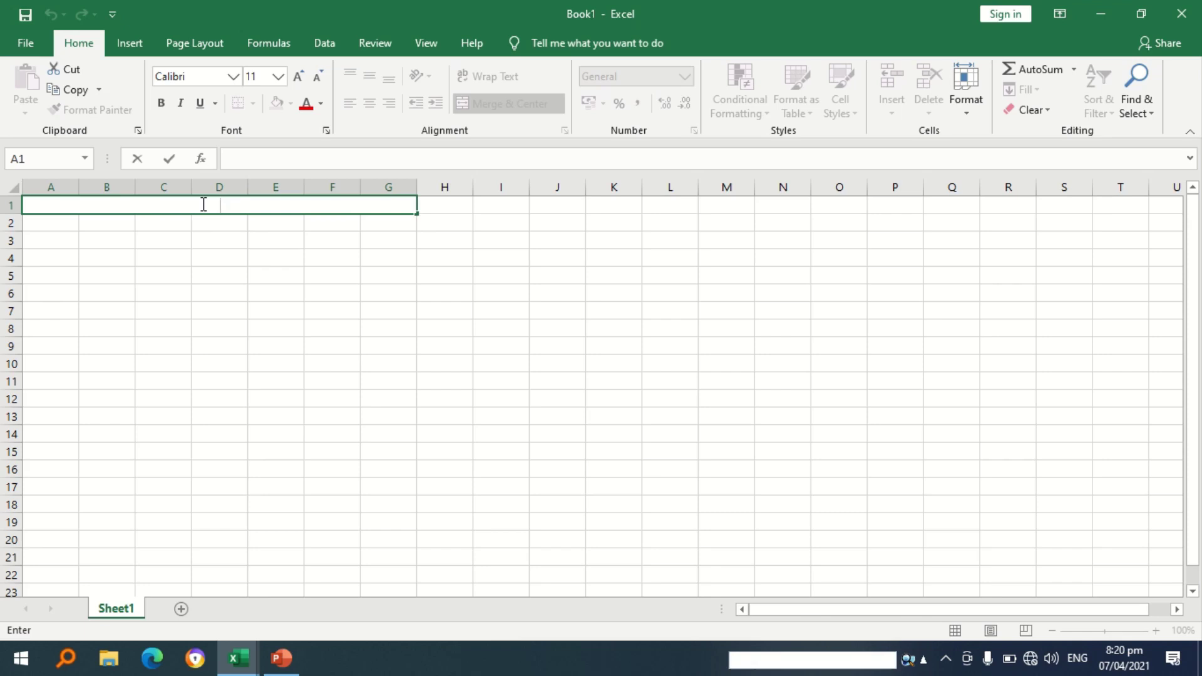
text(Monthly Budge)
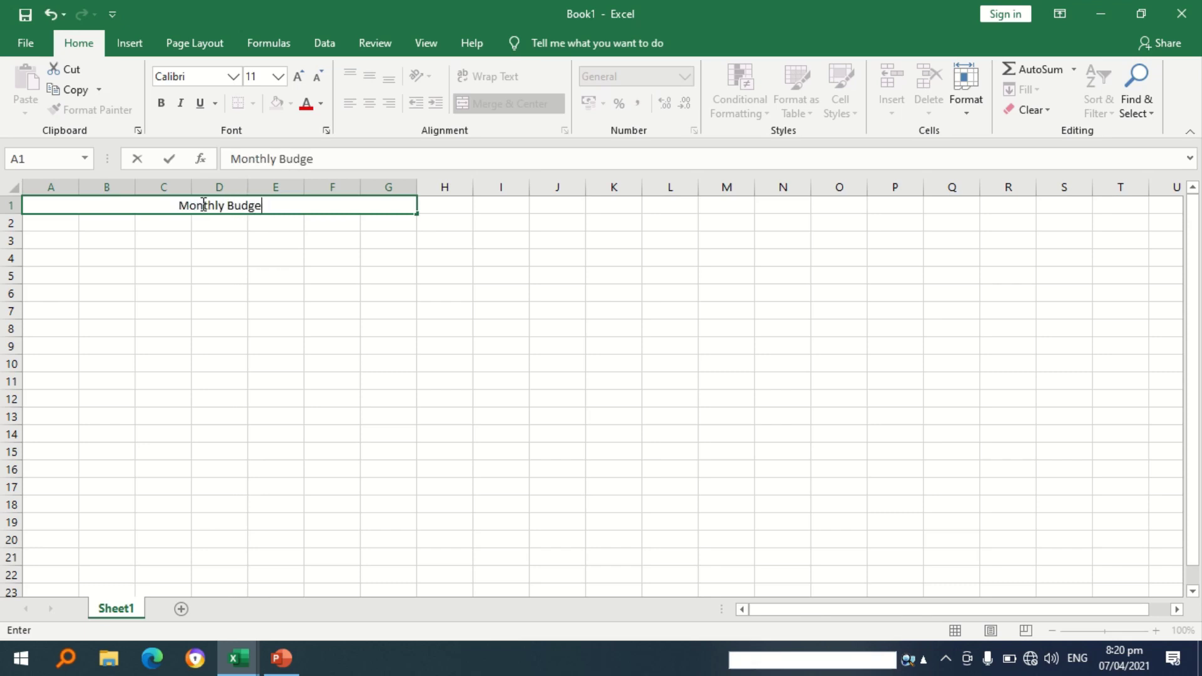
text(ting)
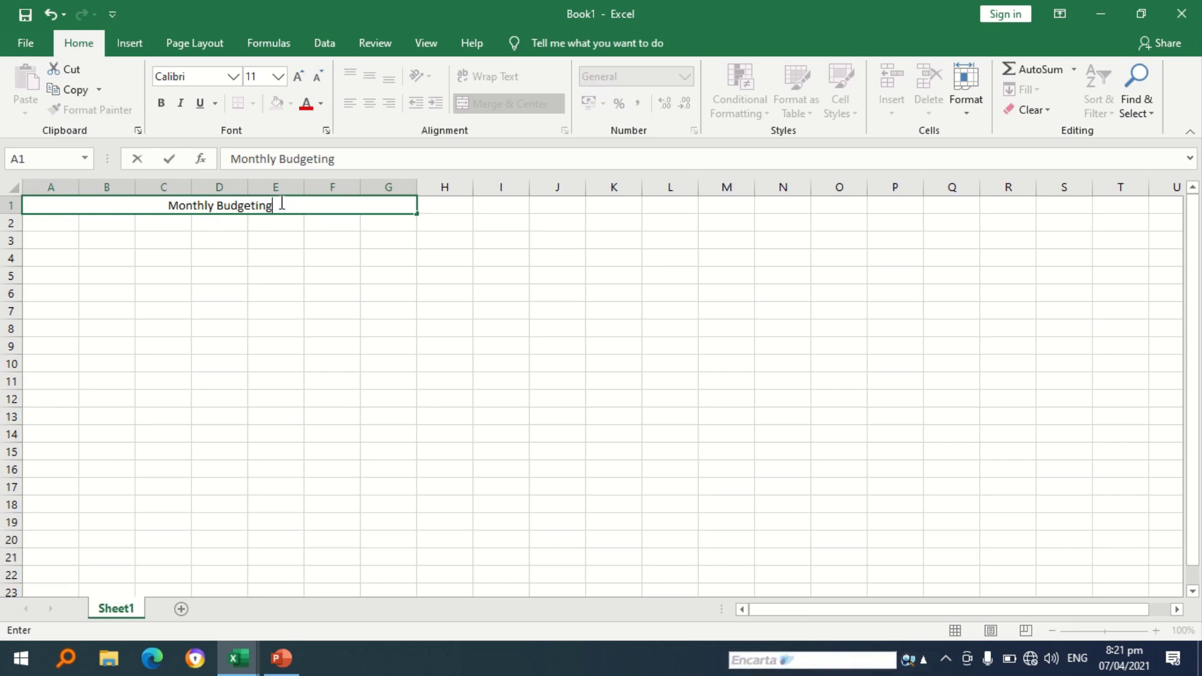
drag(281, 203, 168, 201)
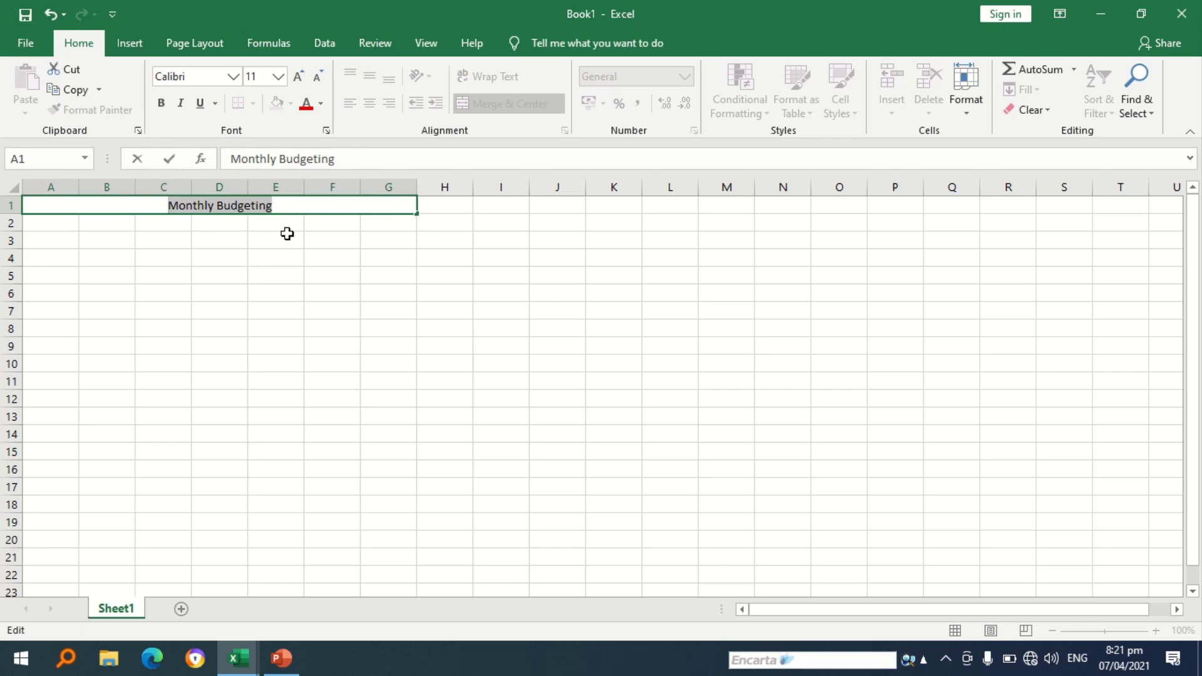
click(162, 104)
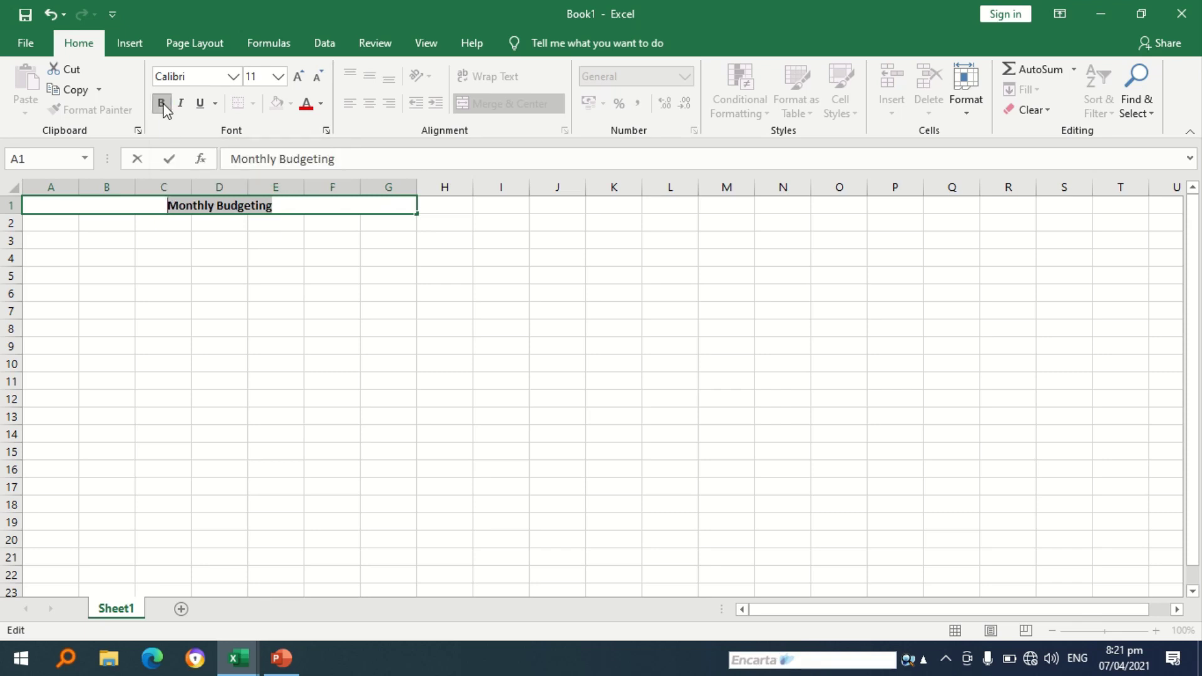
click(147, 239)
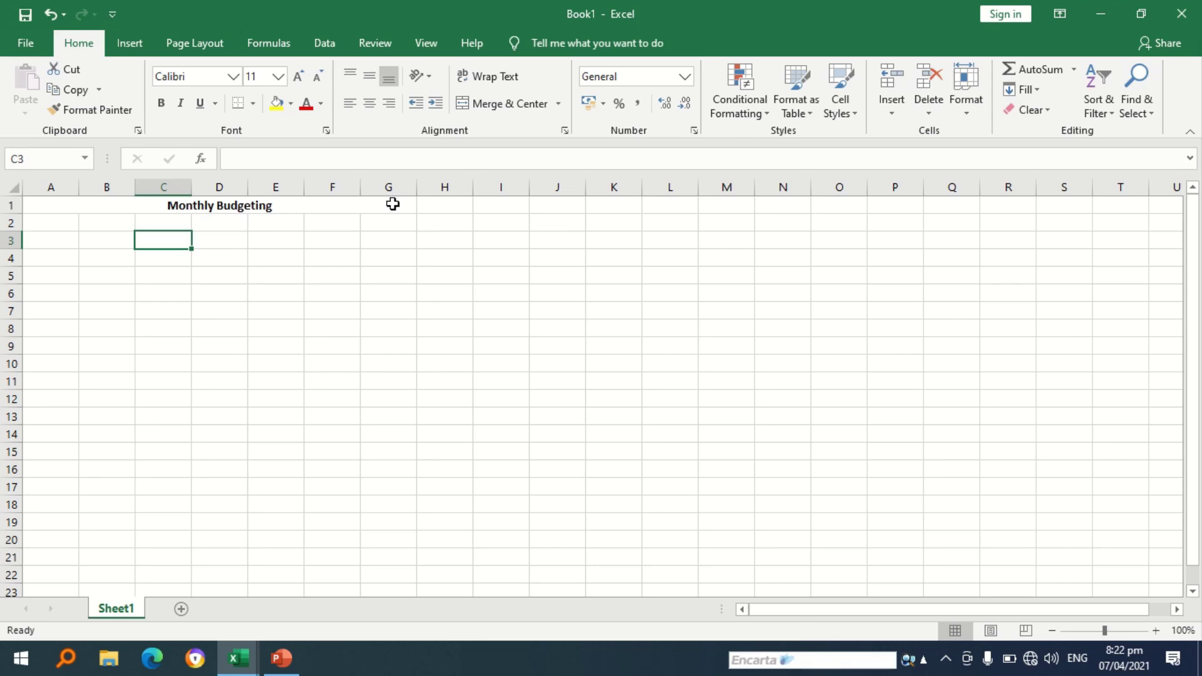
Enter the heading "Sources of Income" in cell A3.
click(45, 198)
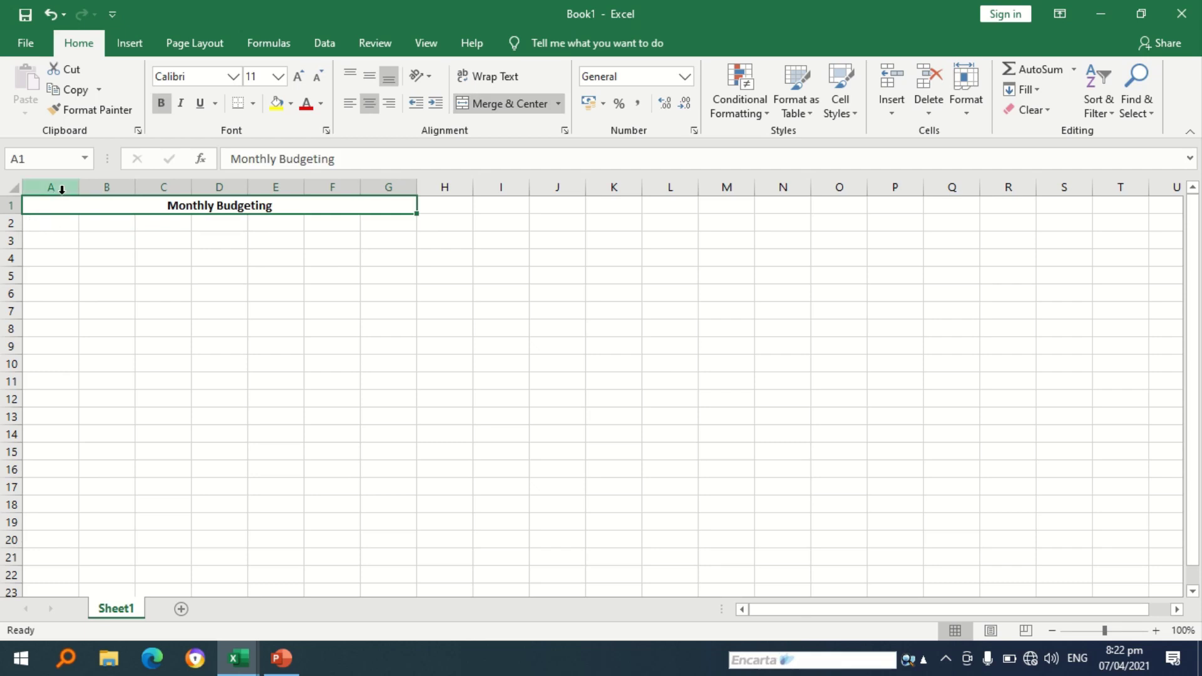
click(41, 226)
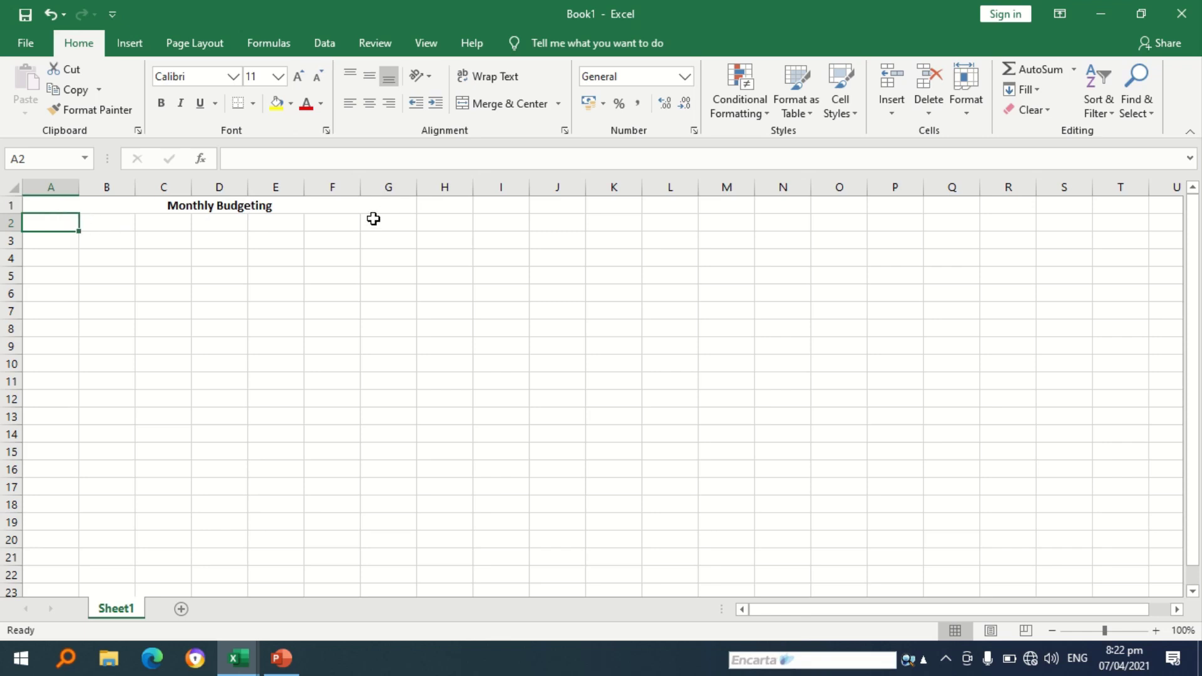
click(38, 241)
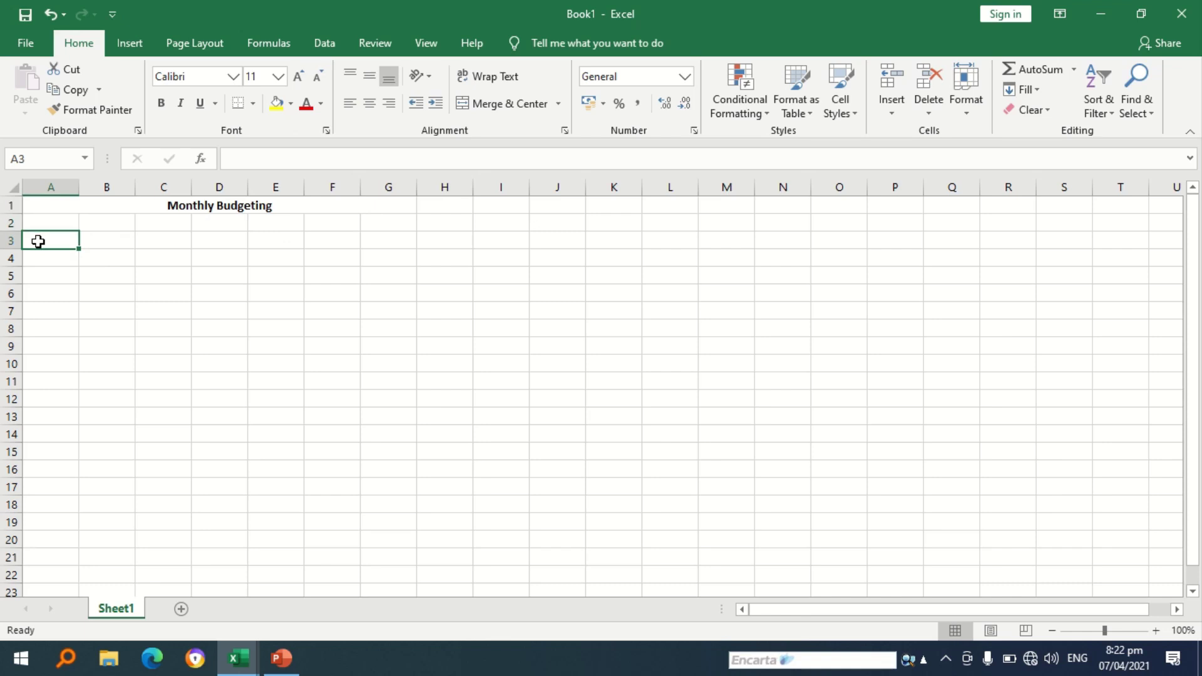
double_click(39, 242)
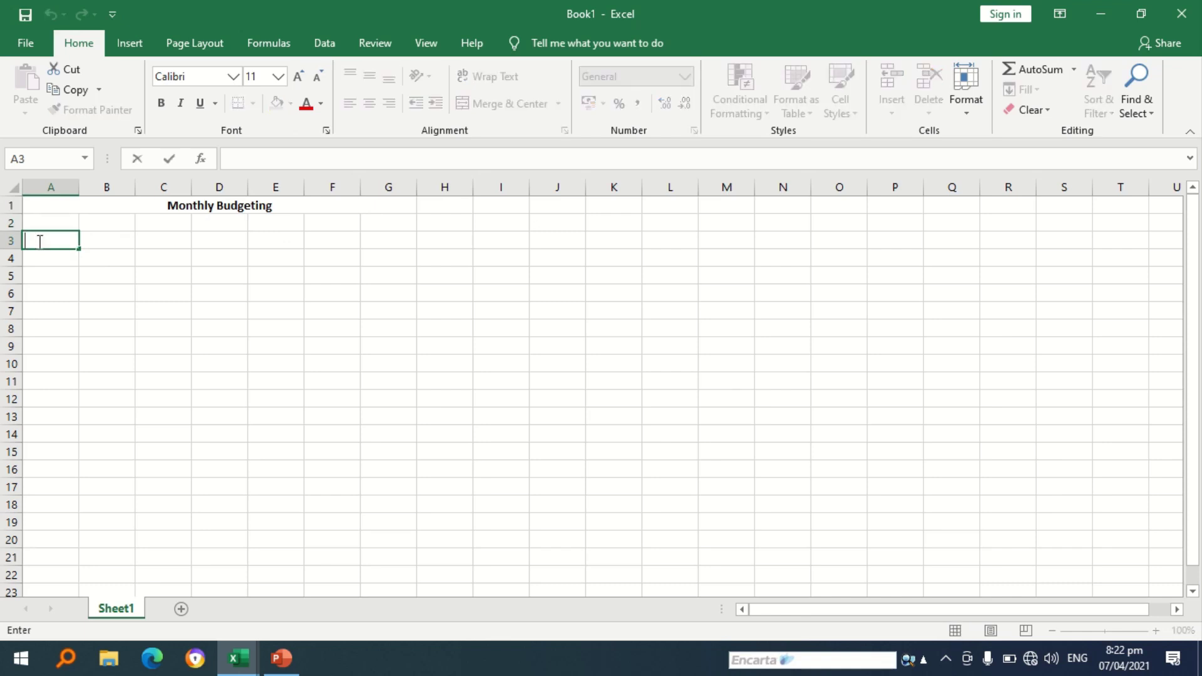
text(Sources of In)
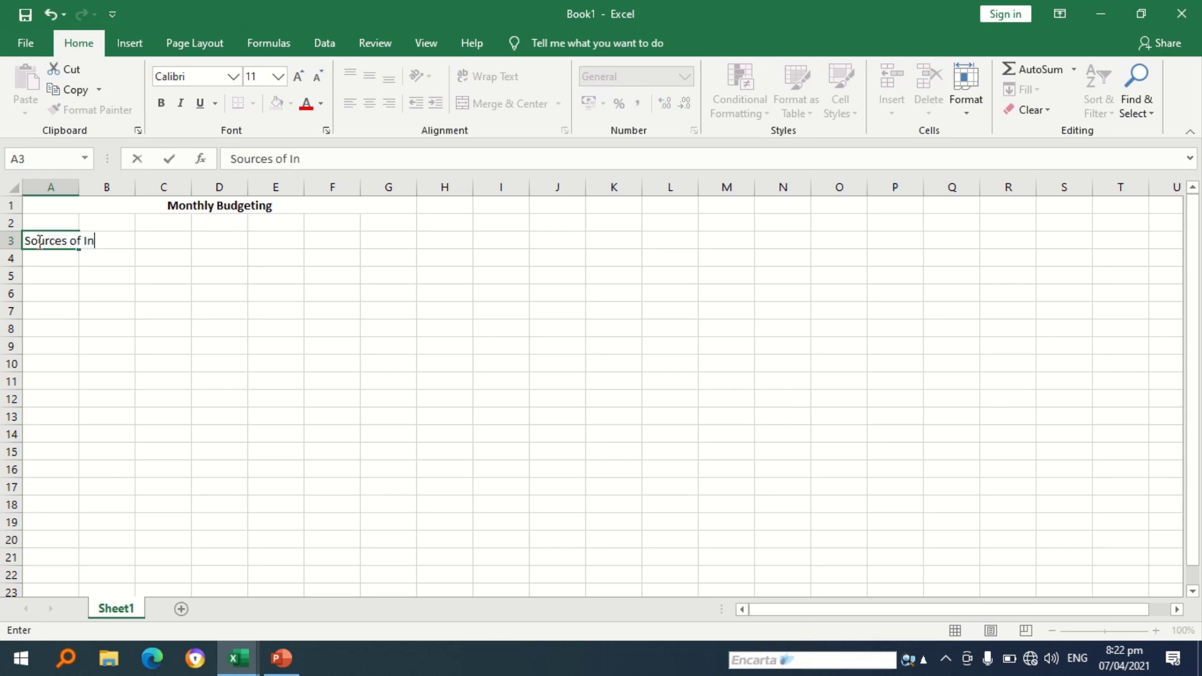
text(come)
click(47, 276)
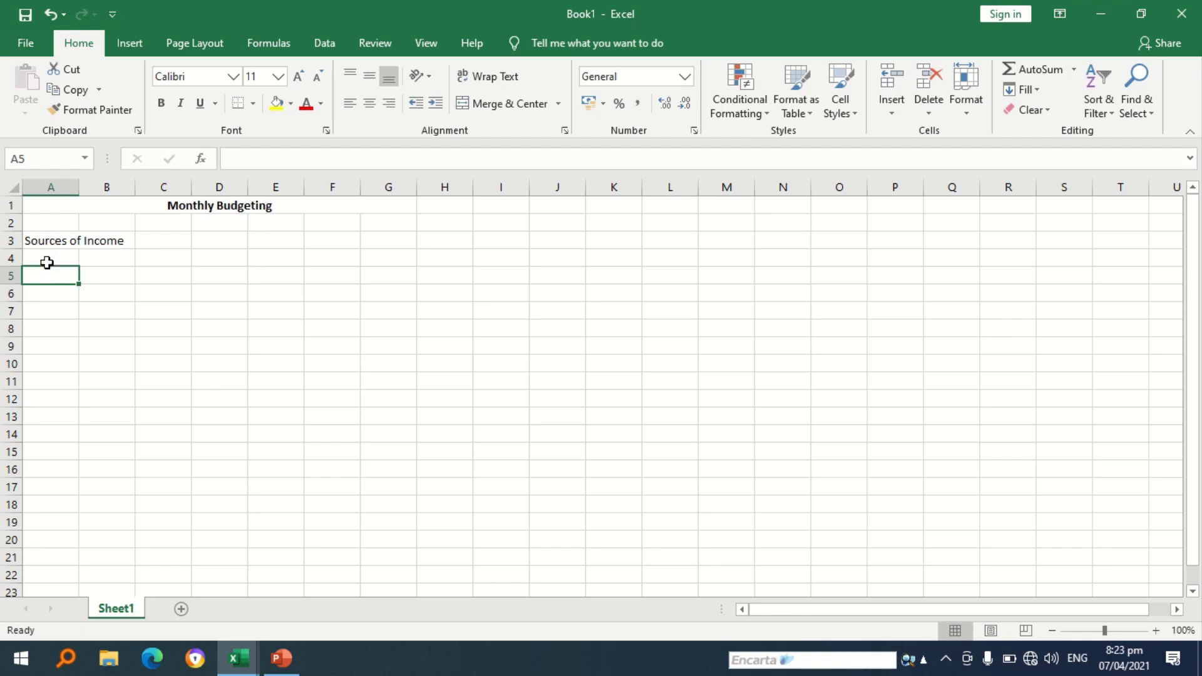
Merge and center cells A3 to G3, and left-align the Sources of Income heading.
click(42, 243)
drag(43, 244, 376, 240)
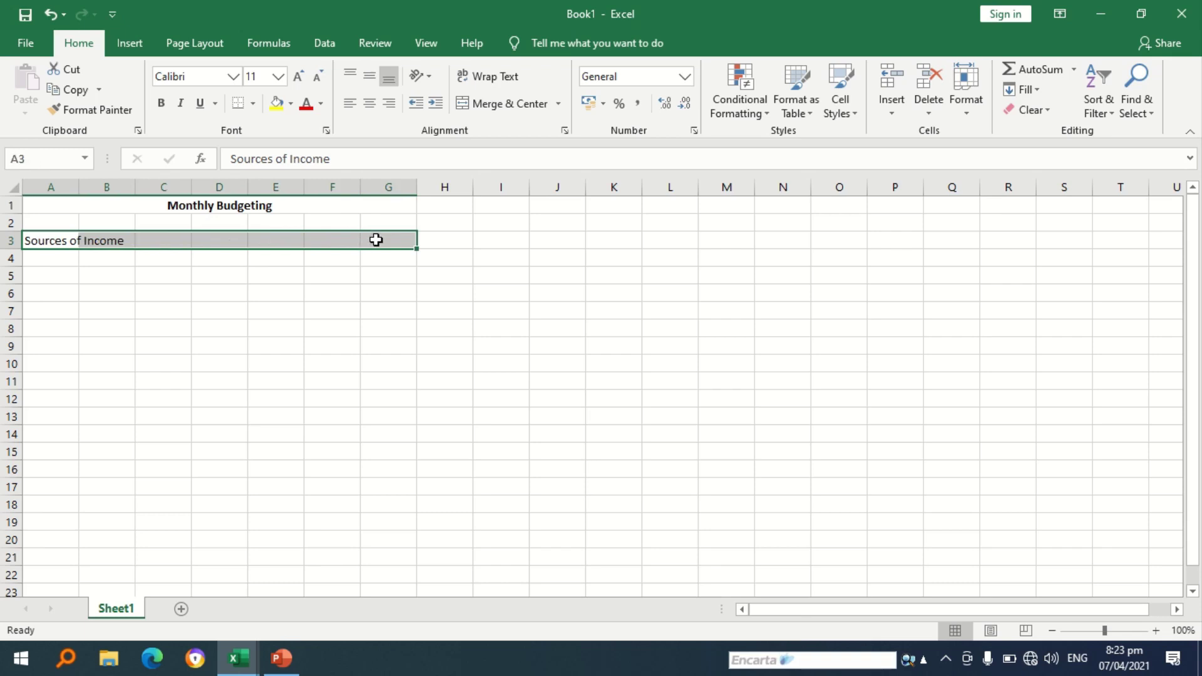
click(513, 105)
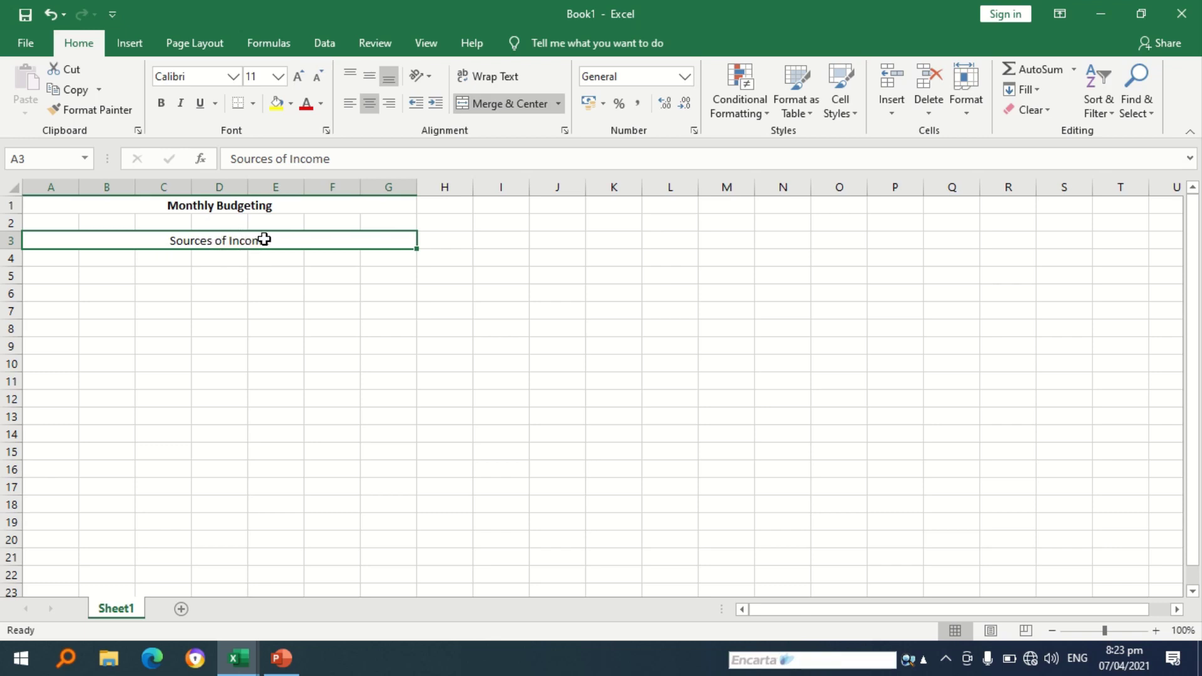
click(351, 109)
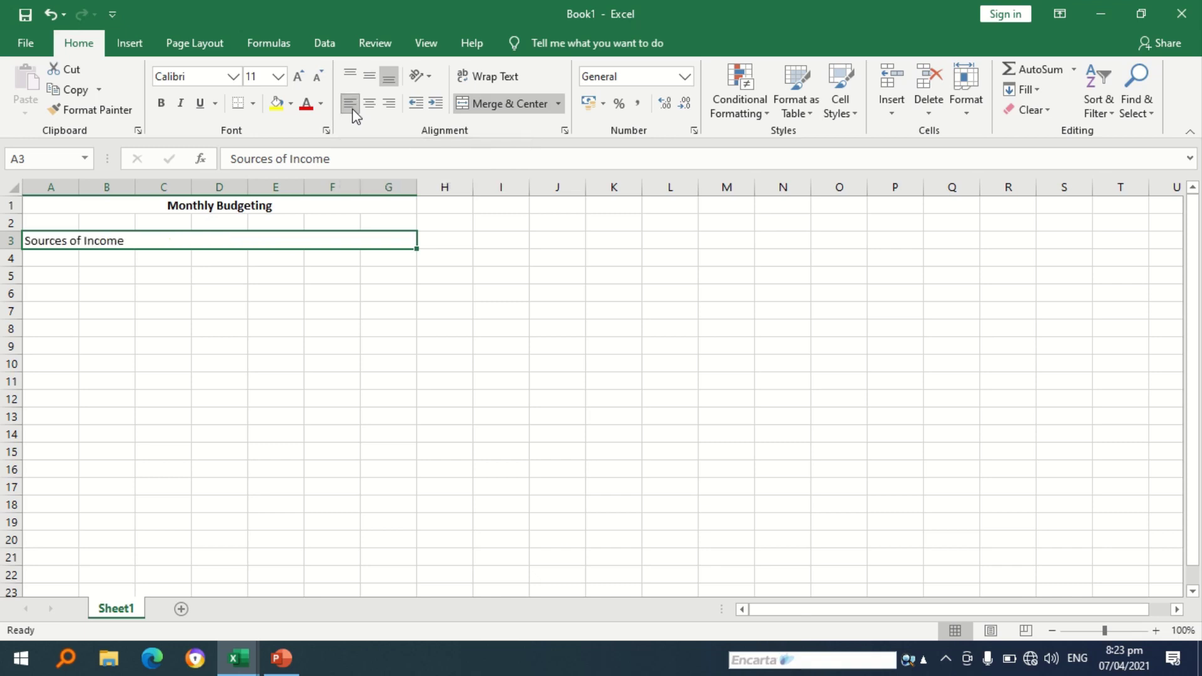
Make the Sources of Income heading text bold.
double_click(135, 243)
drag(136, 242, 17, 244)
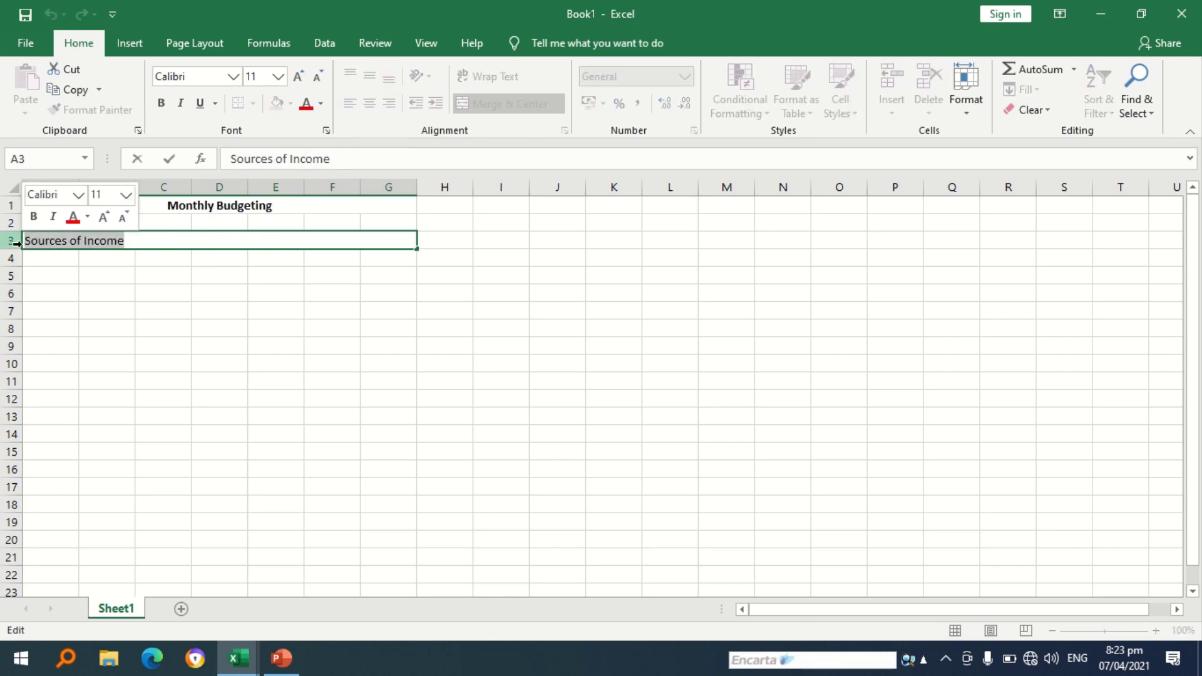
click(161, 104)
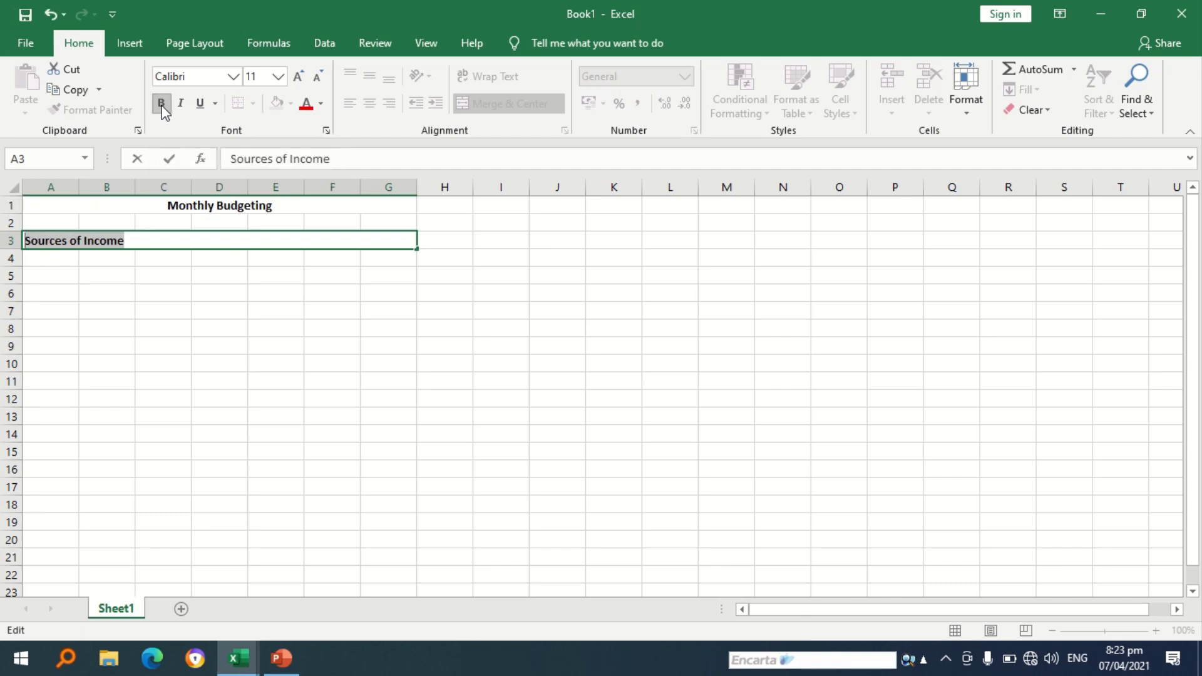
click(61, 266)
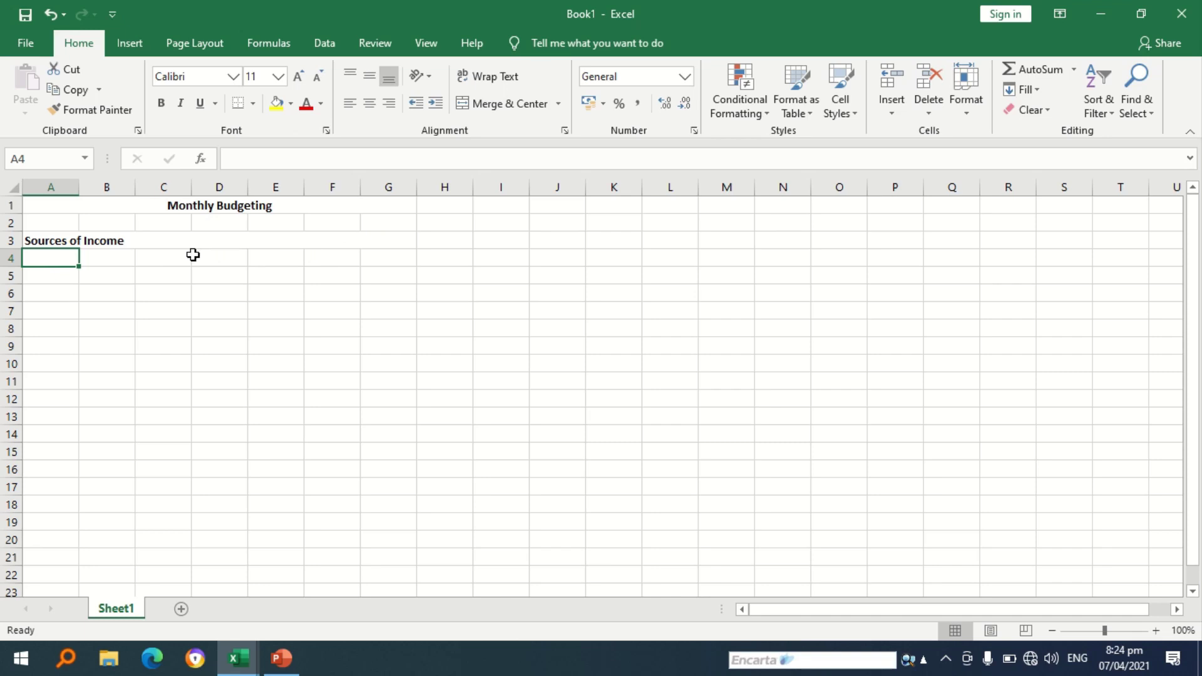
Enter the label "Monthly Salary" in cell A4.
double_click(51, 259)
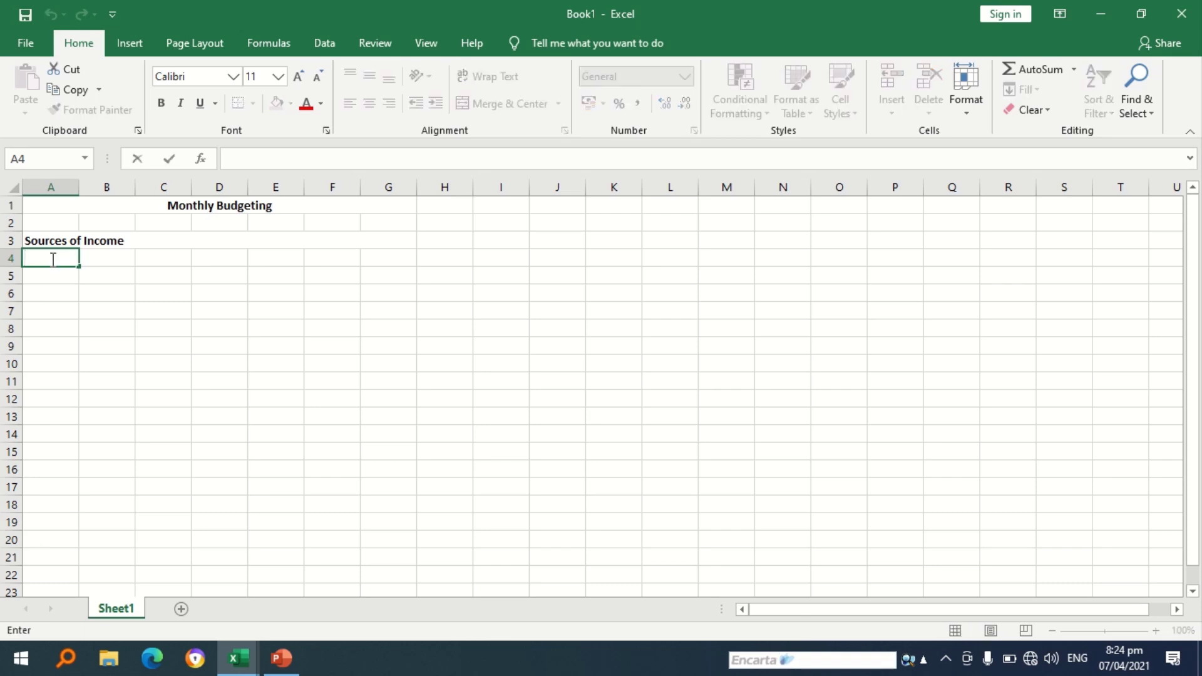
text(Monthly Sala)
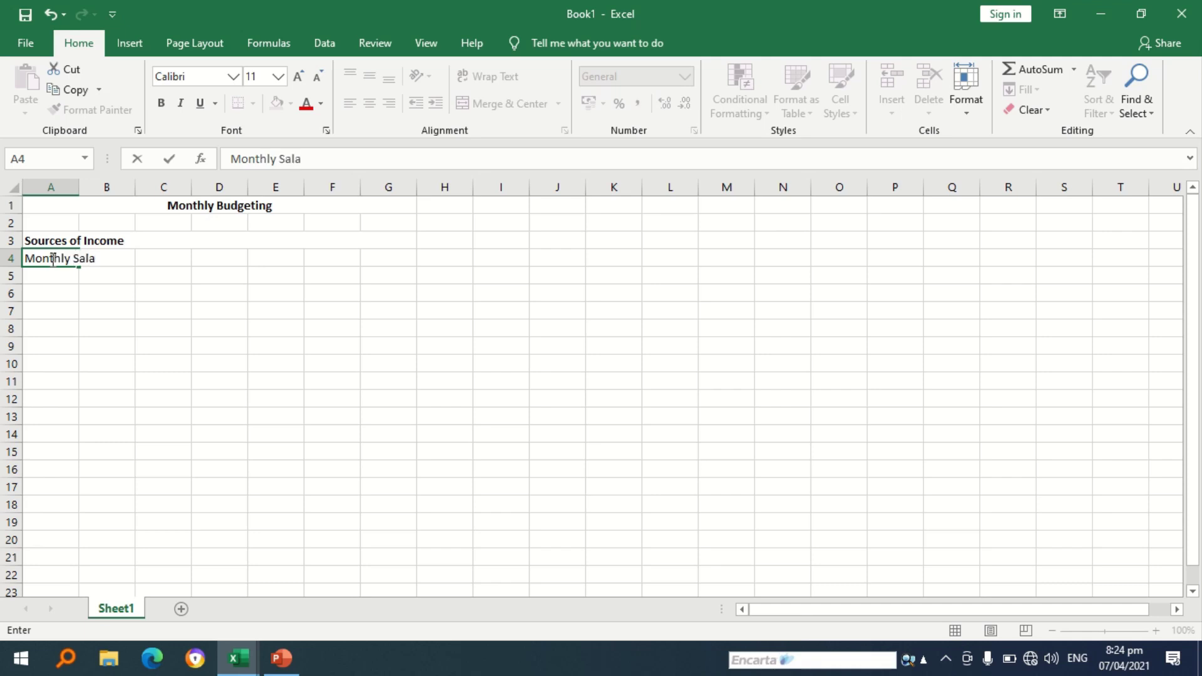
key(BackSpace)
text(ary)
Enter the labels "Online Selling Monthly Income" in cell A5 and "Total" in cell A6.
click(45, 277)
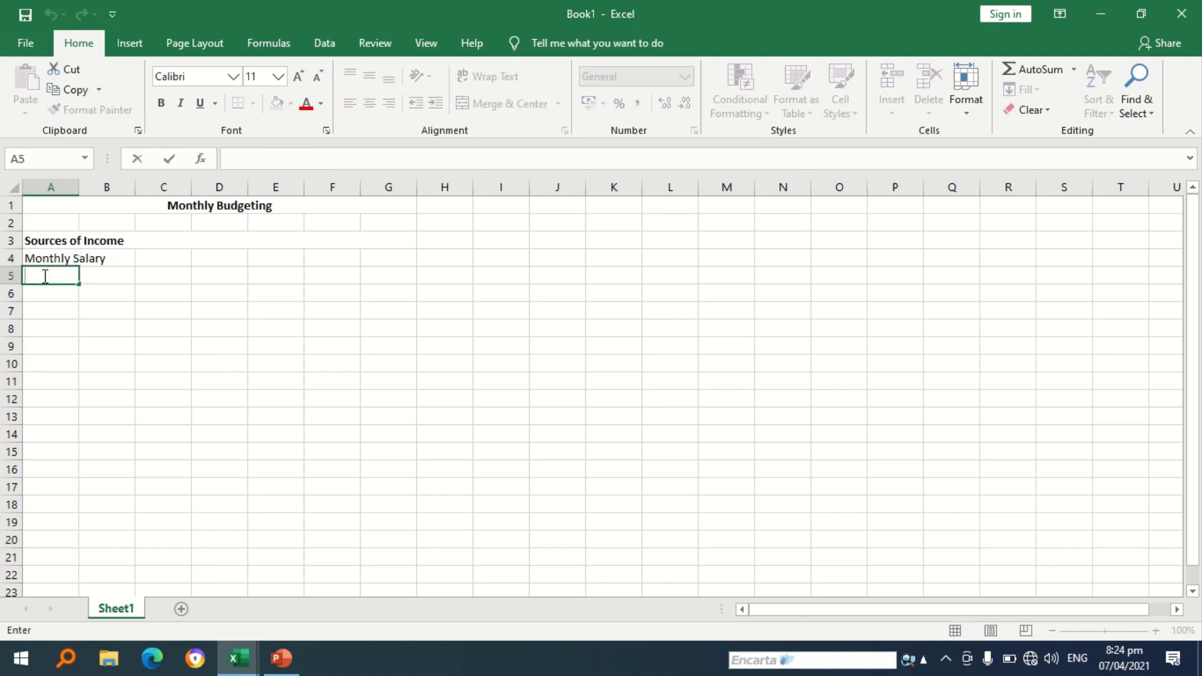
text(Online Selling )
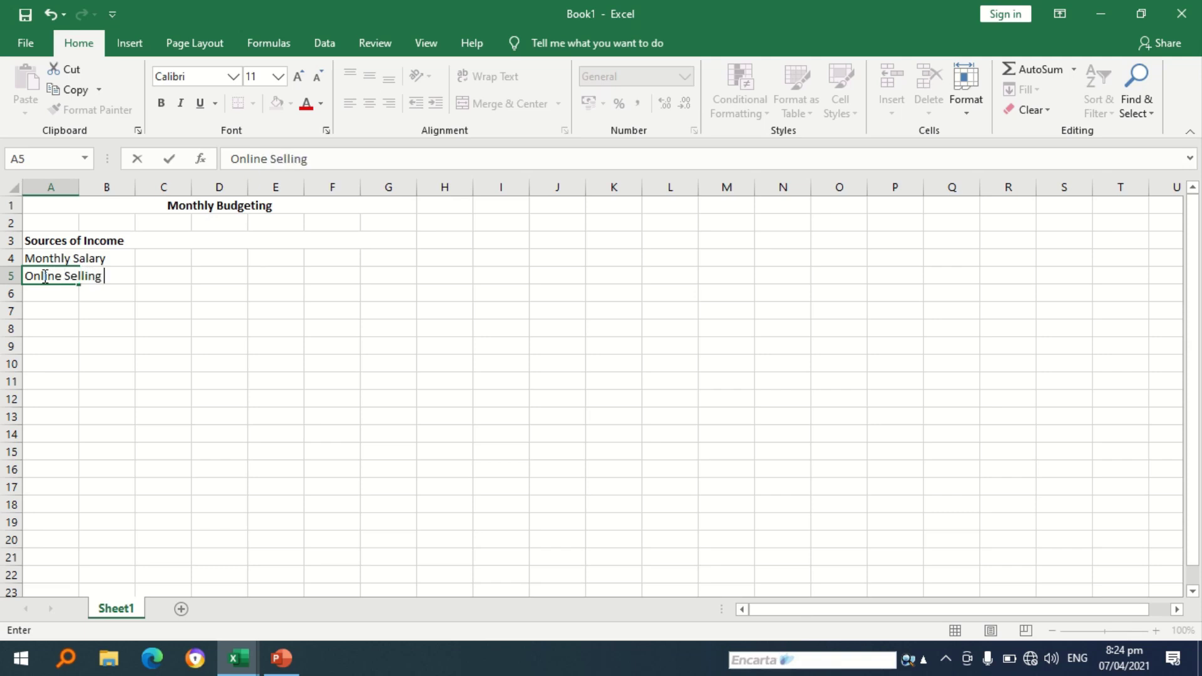
text(Monthly Income)
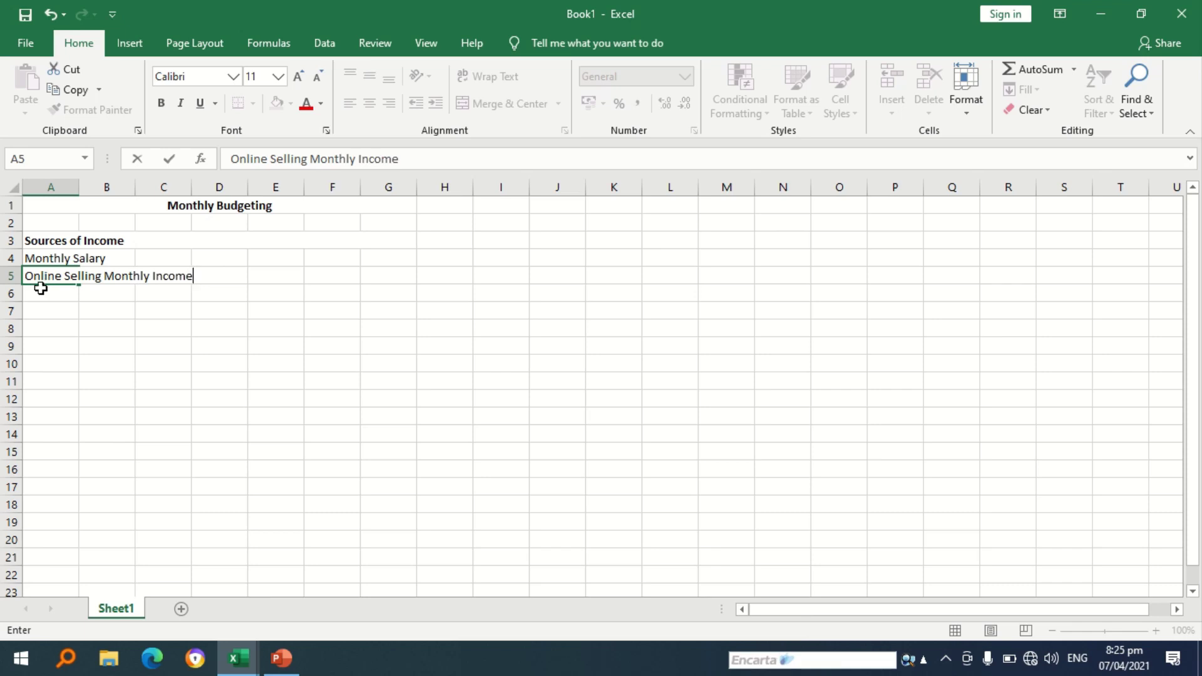
key(Return)
text(Tot)
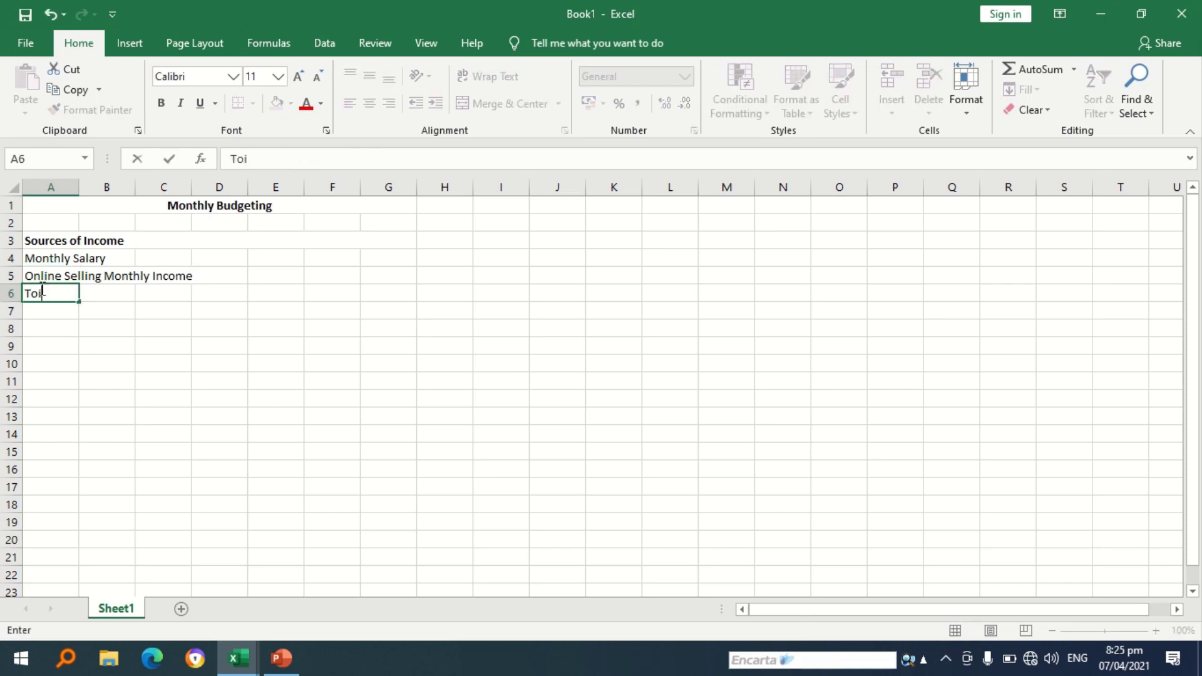
text(al)
click(148, 346)
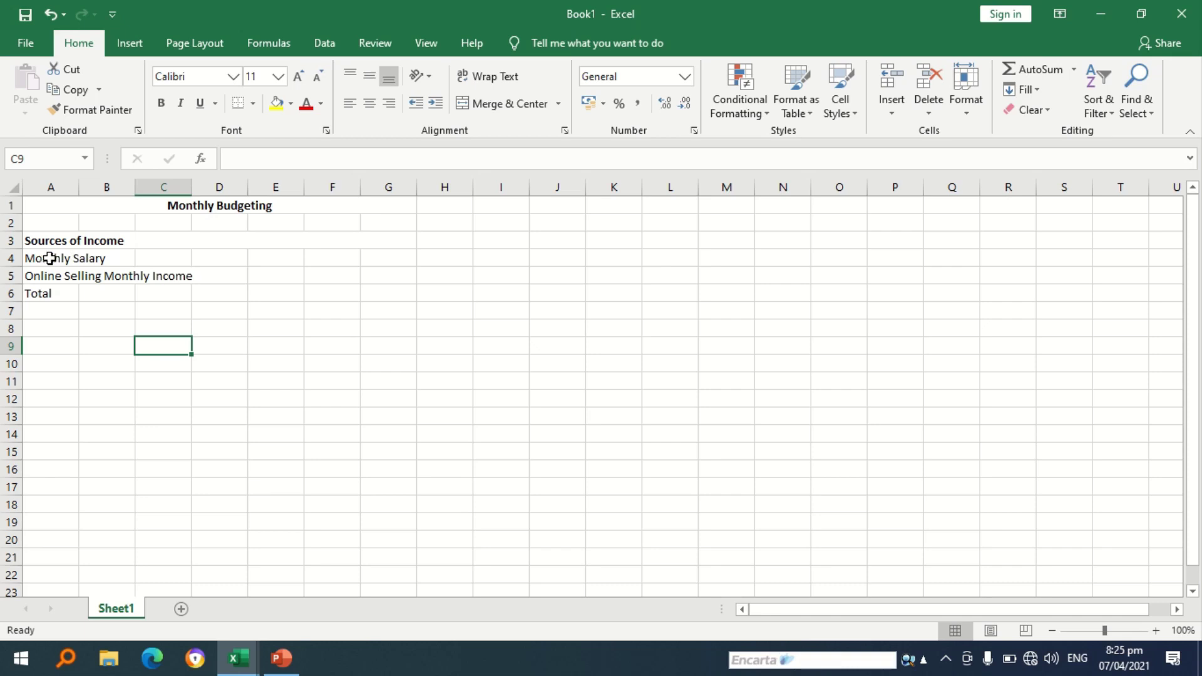
Merge columns A to E separately in rows 4, 5 and 6, and left-align the three labels.
drag(50, 258, 295, 261)
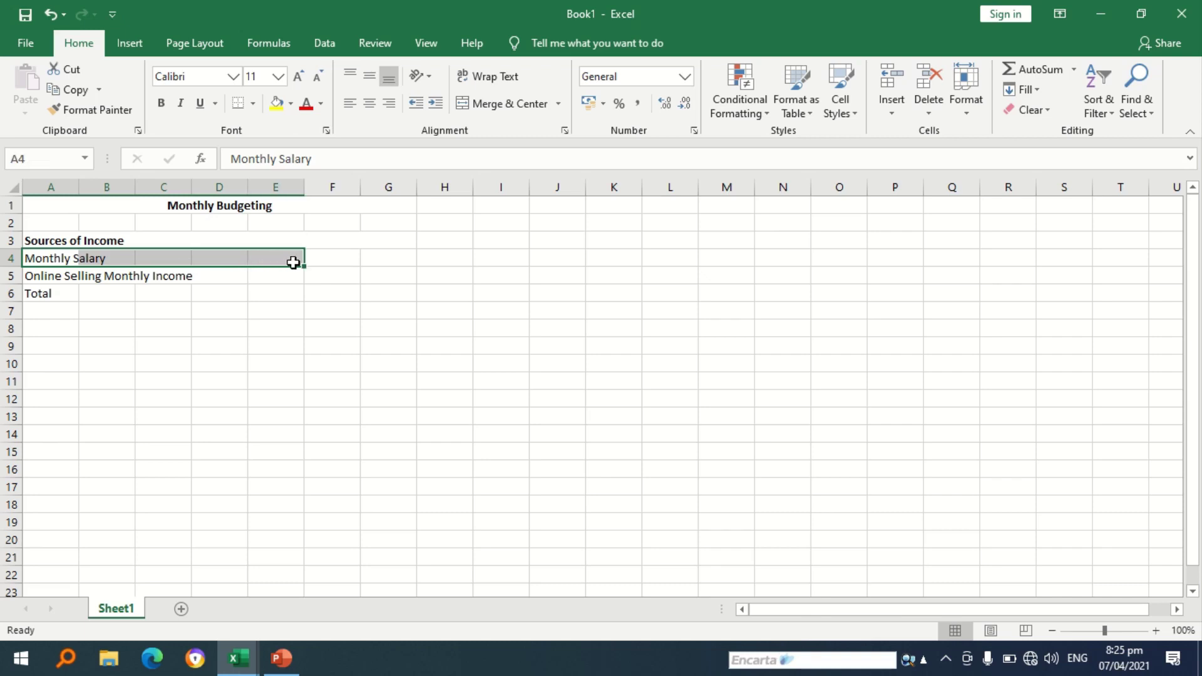
click(507, 114)
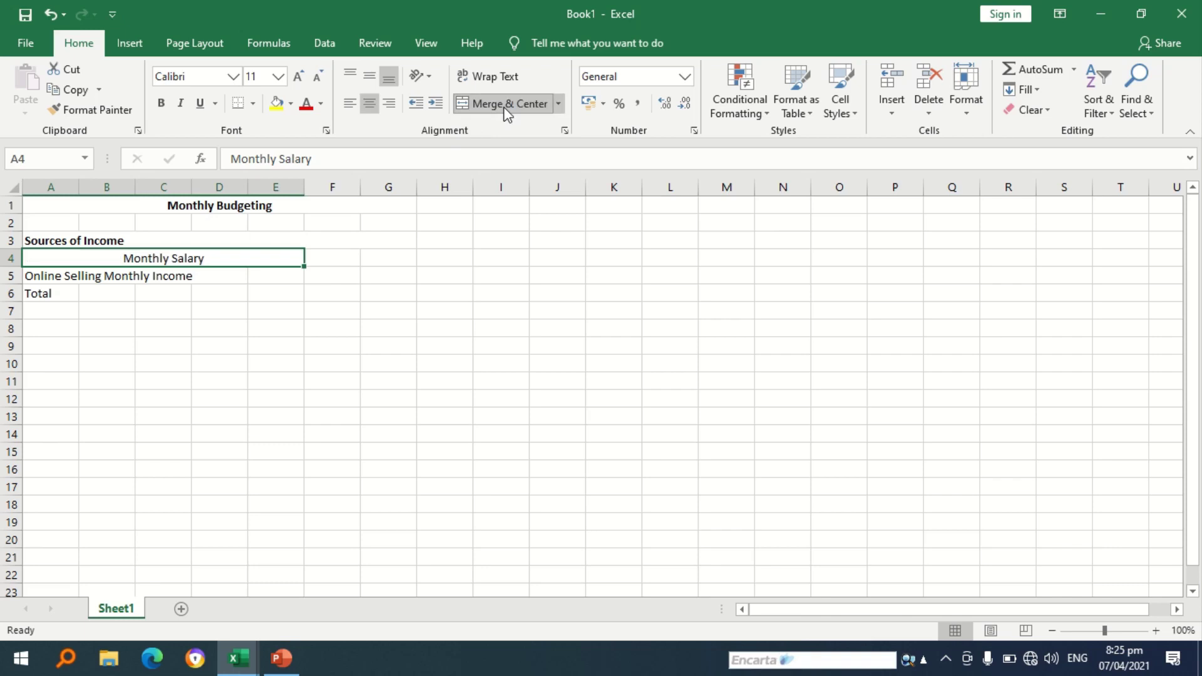
click(350, 106)
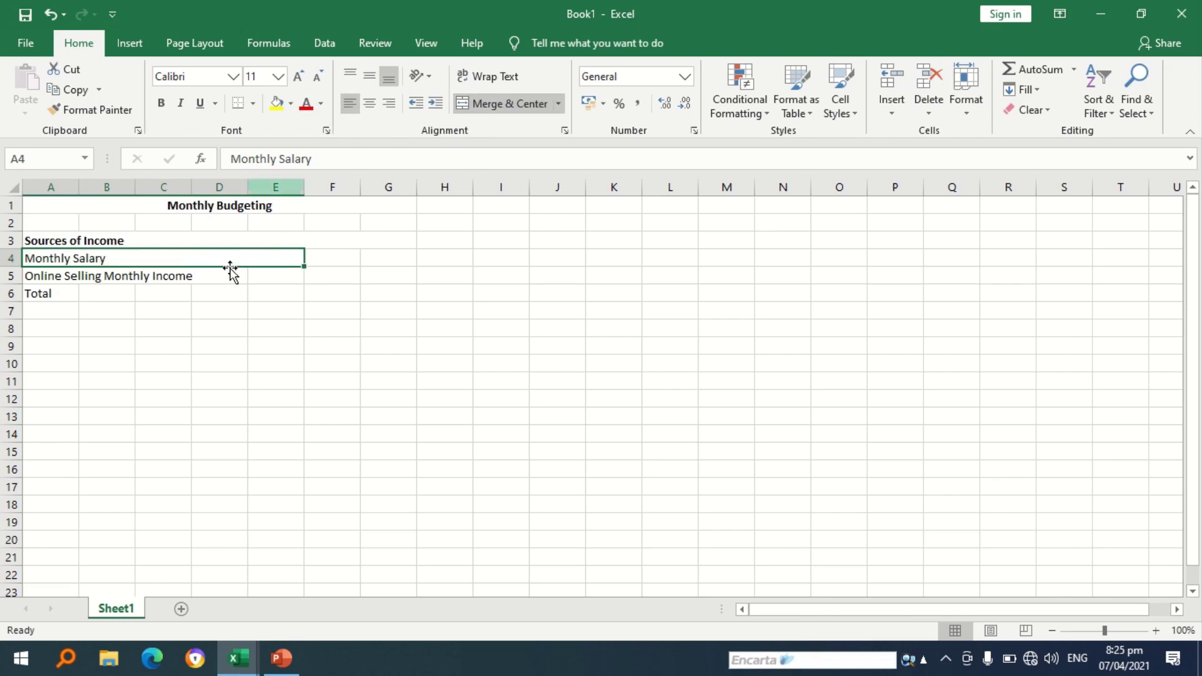
click(39, 276)
drag(79, 280, 250, 278)
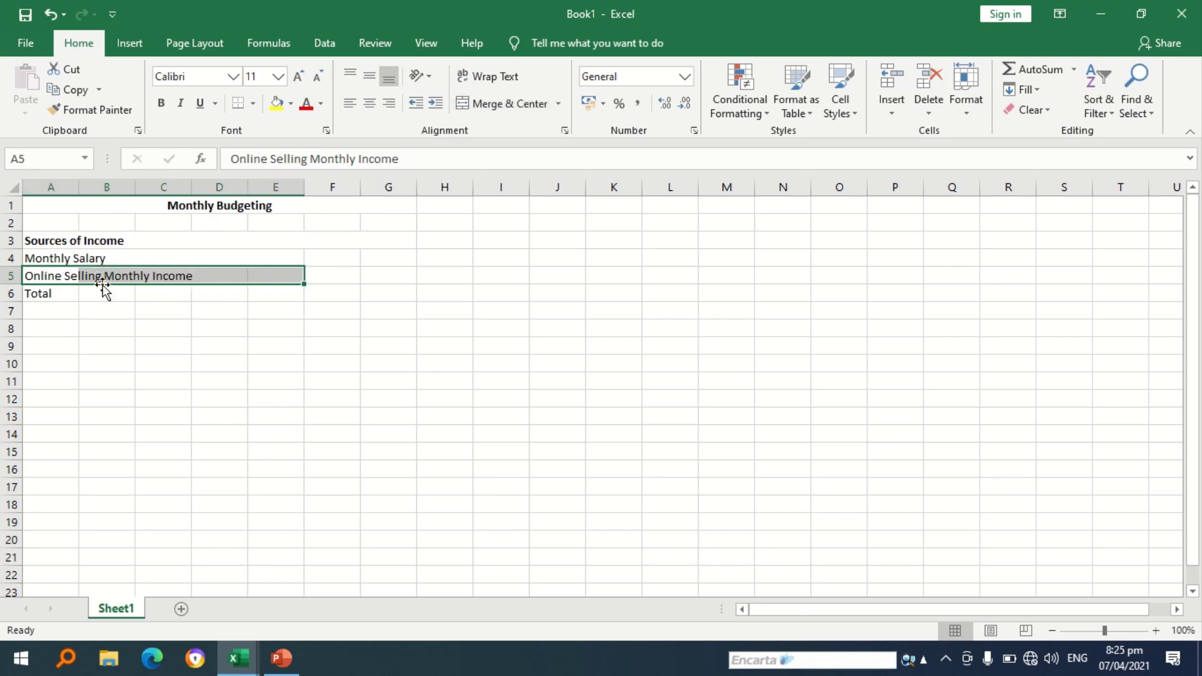
click(488, 103)
click(351, 106)
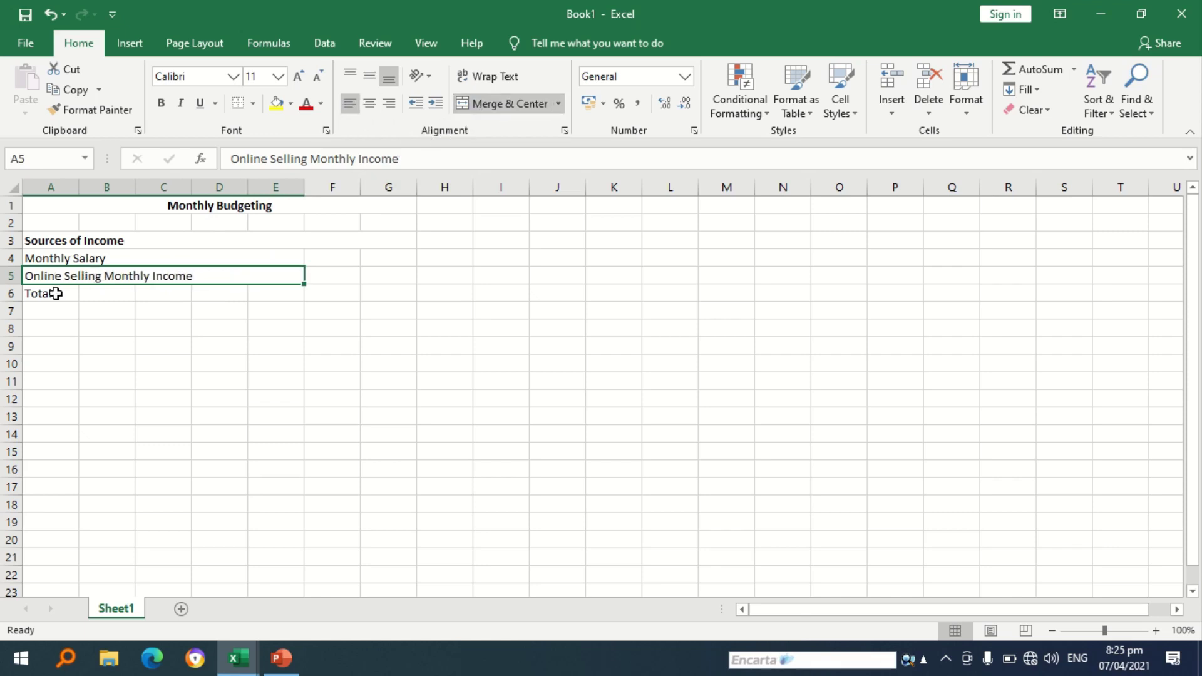
drag(36, 294, 276, 296)
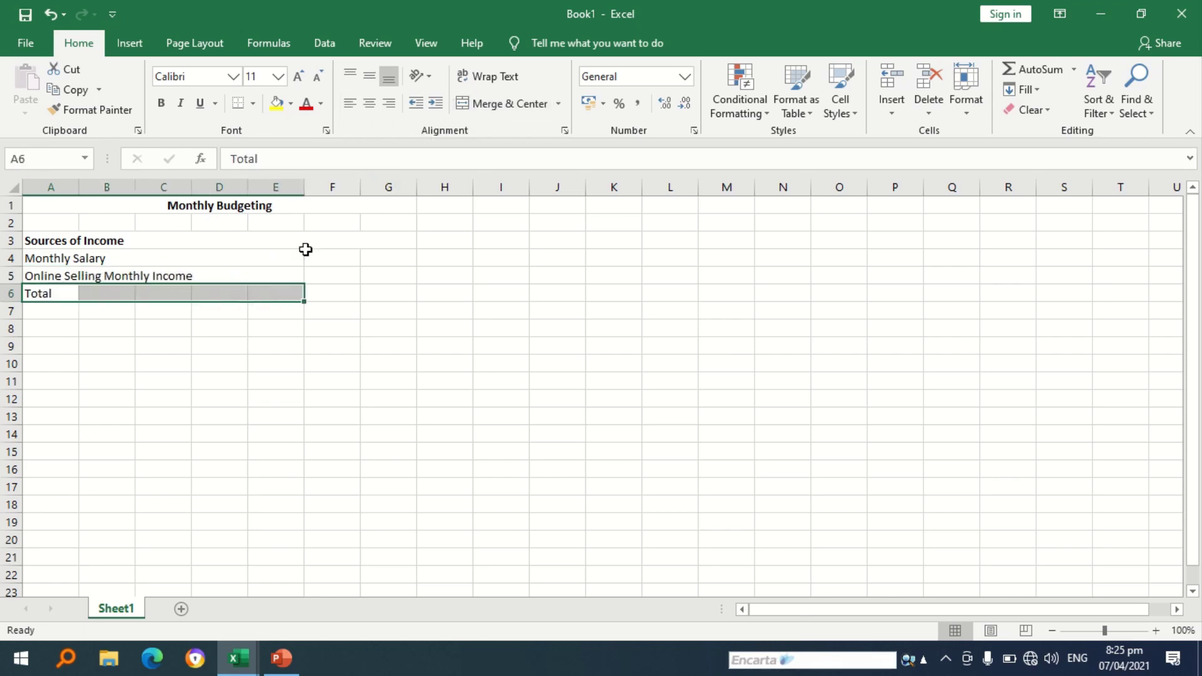
click(501, 103)
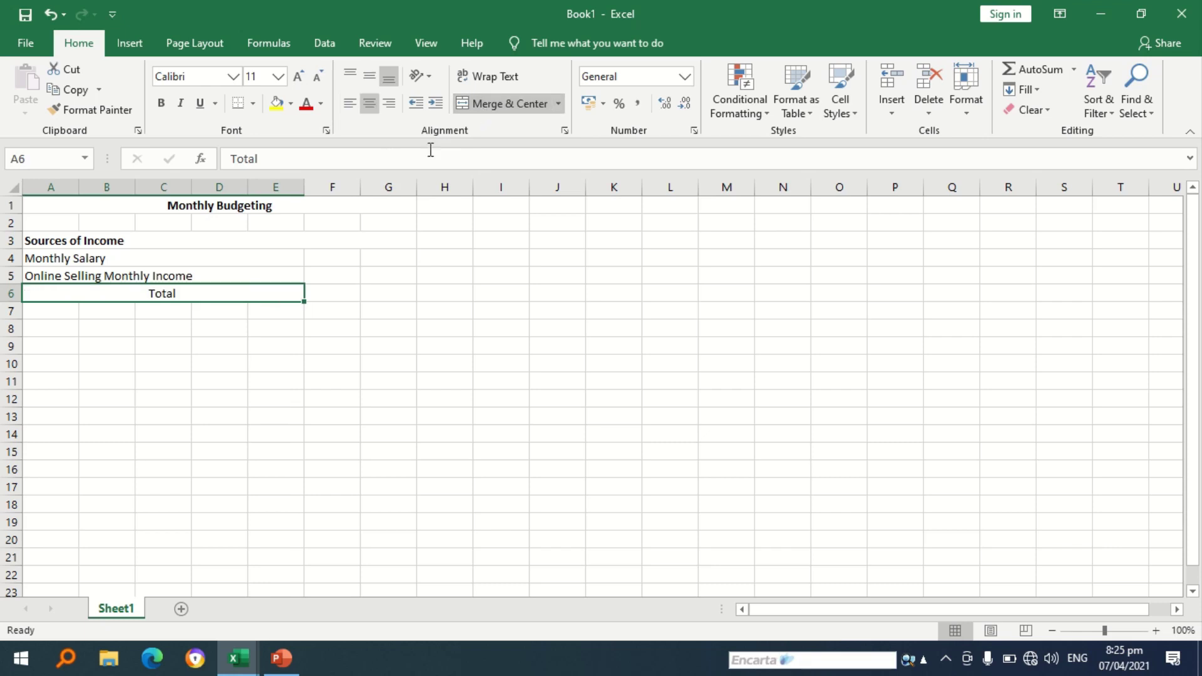
click(350, 104)
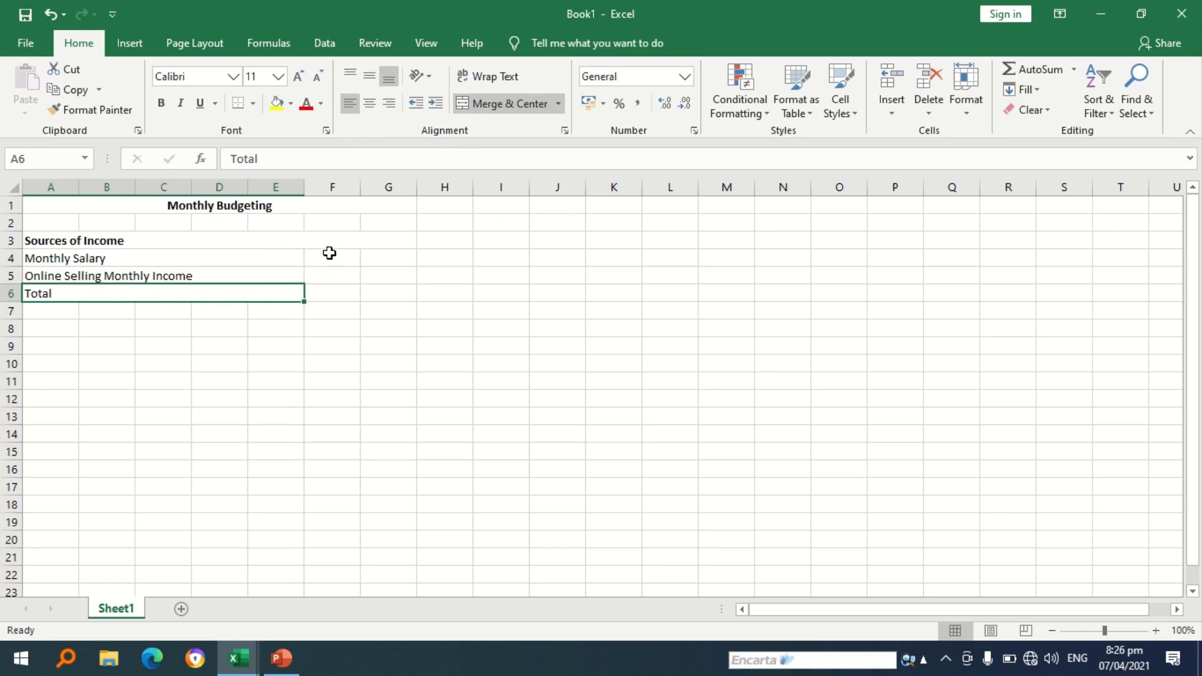
Merge and center columns F and G separately in rows 4, 5 and 6 for the income amounts.
drag(329, 257, 370, 295)
click(476, 103)
click(507, 113)
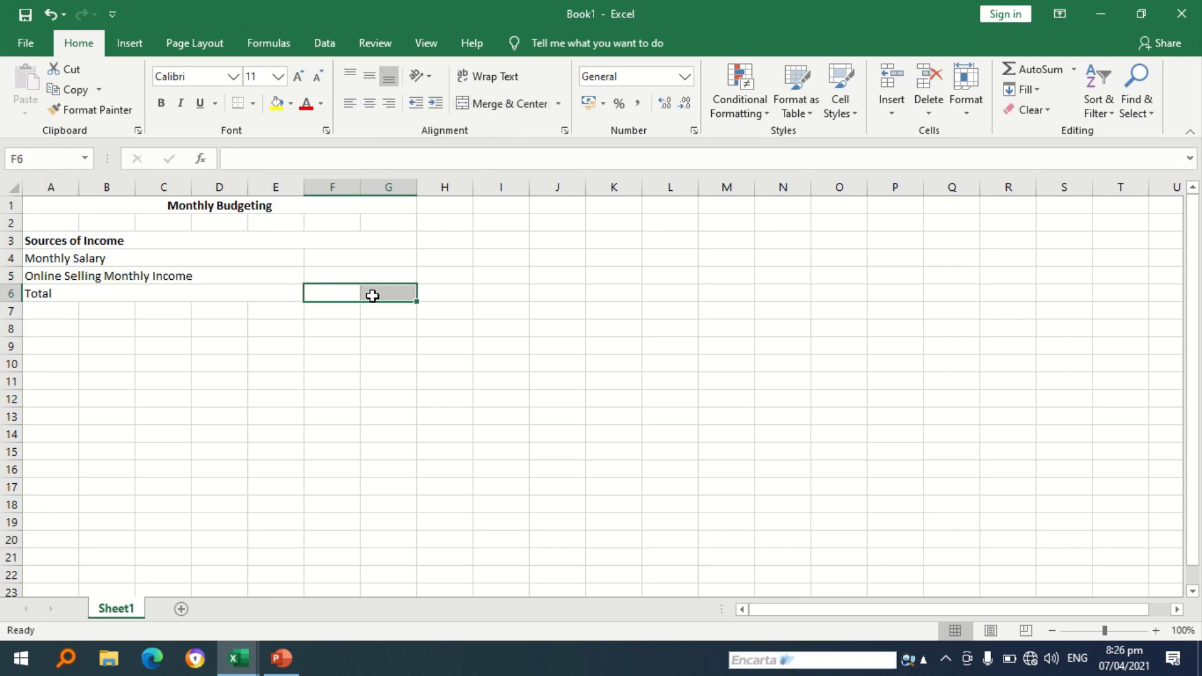
click(489, 111)
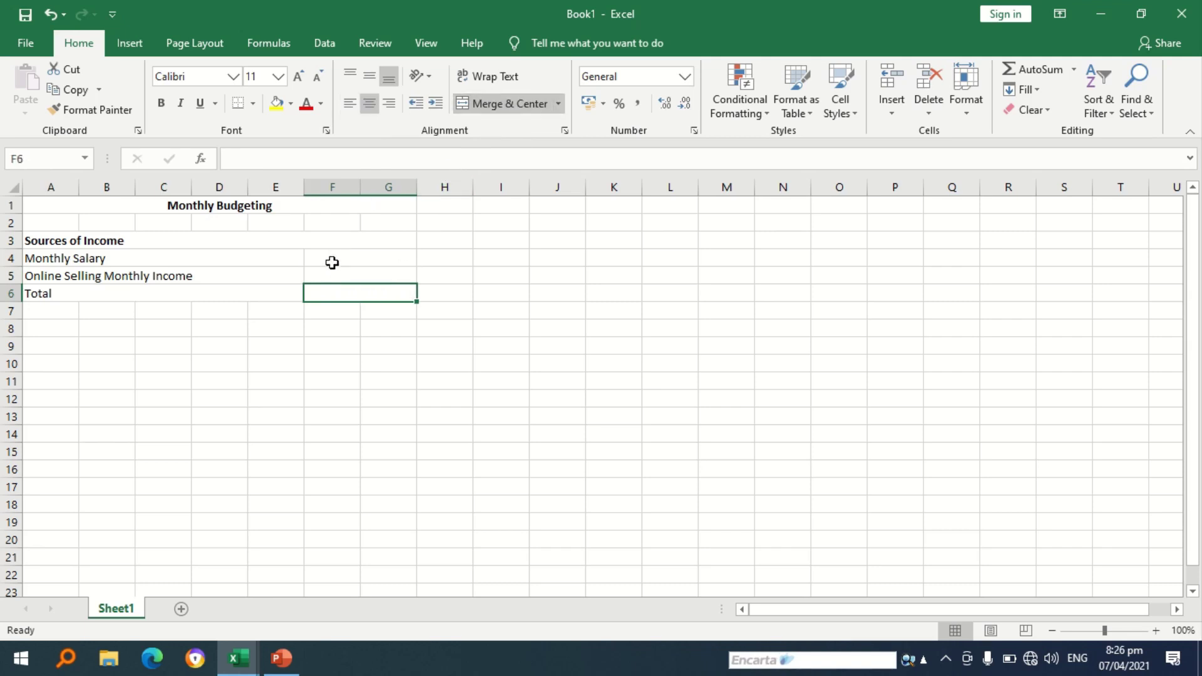
Enter the amounts 25,000 for Monthly Salary, 10,000 for Online Selling Monthly Income and 35,000 for Total in column F.
double_click(353, 255)
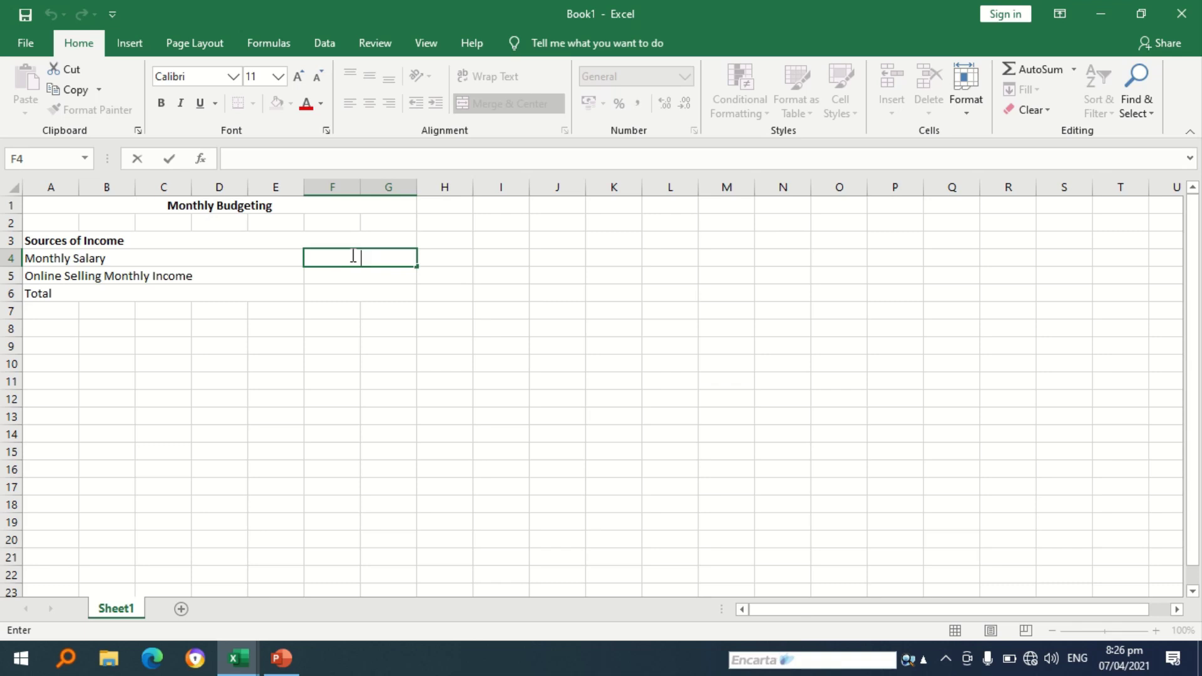
text(25,000)
click(355, 270)
text(1)
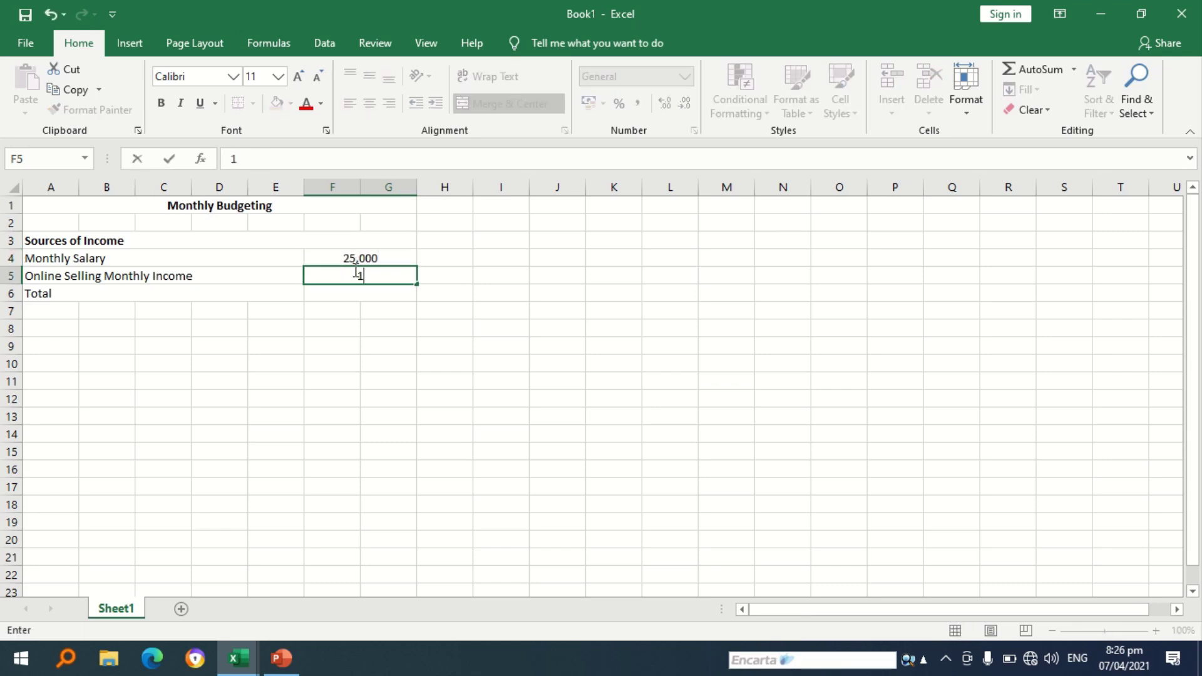
text(0,000)
double_click(355, 290)
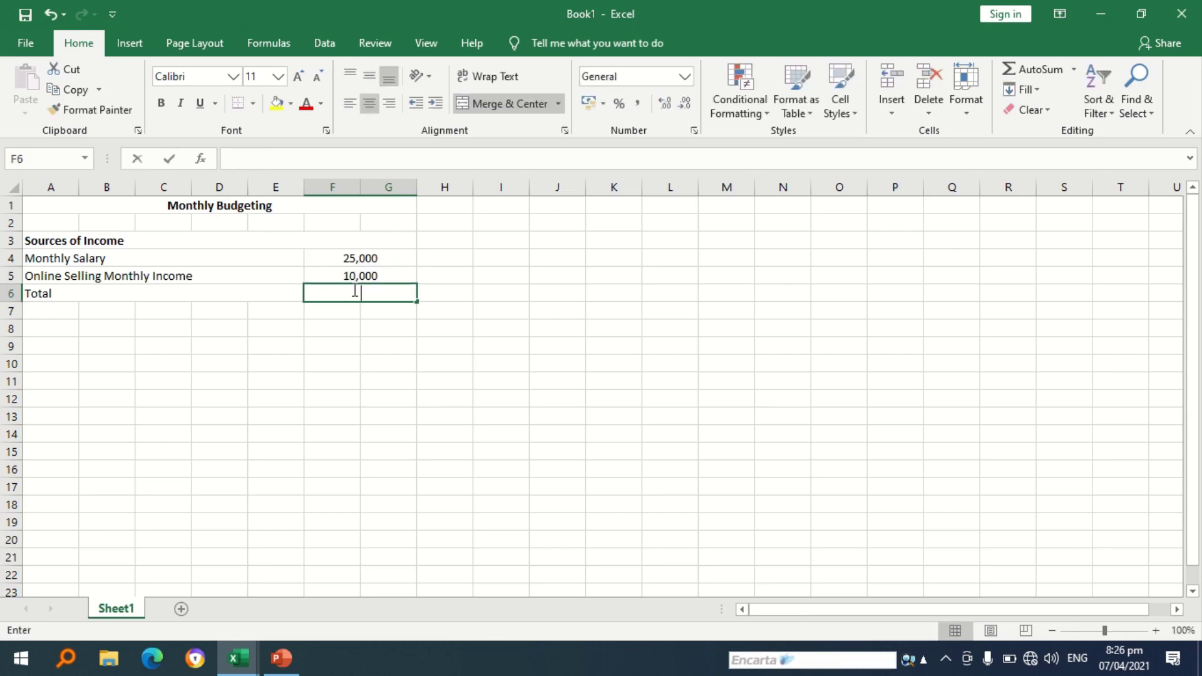
text(35,000)
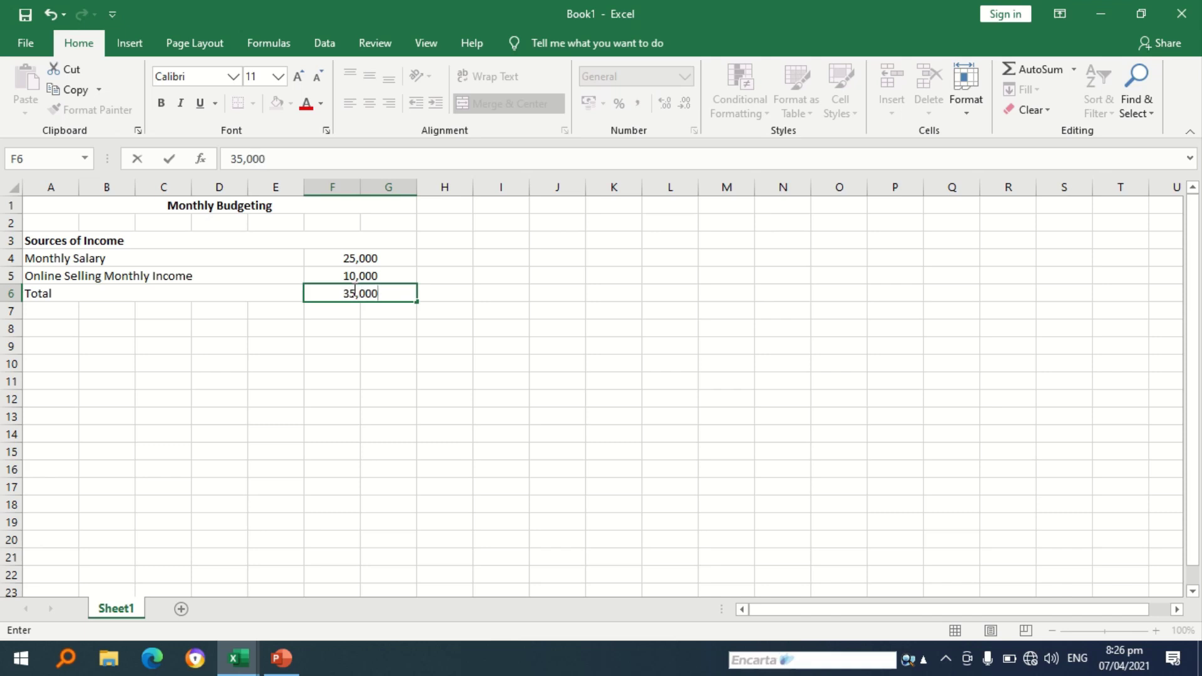
Try to give the Monthly Salary amount two decimals by entering it as 25000.00.
double_click(384, 258)
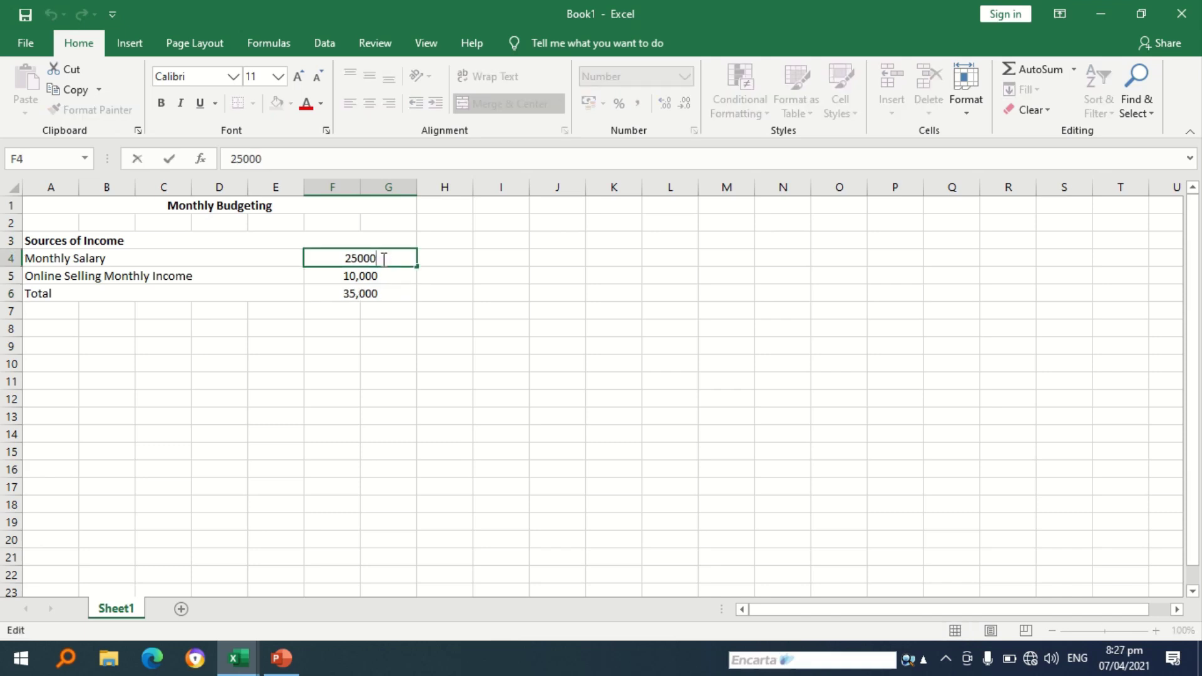
text(.00)
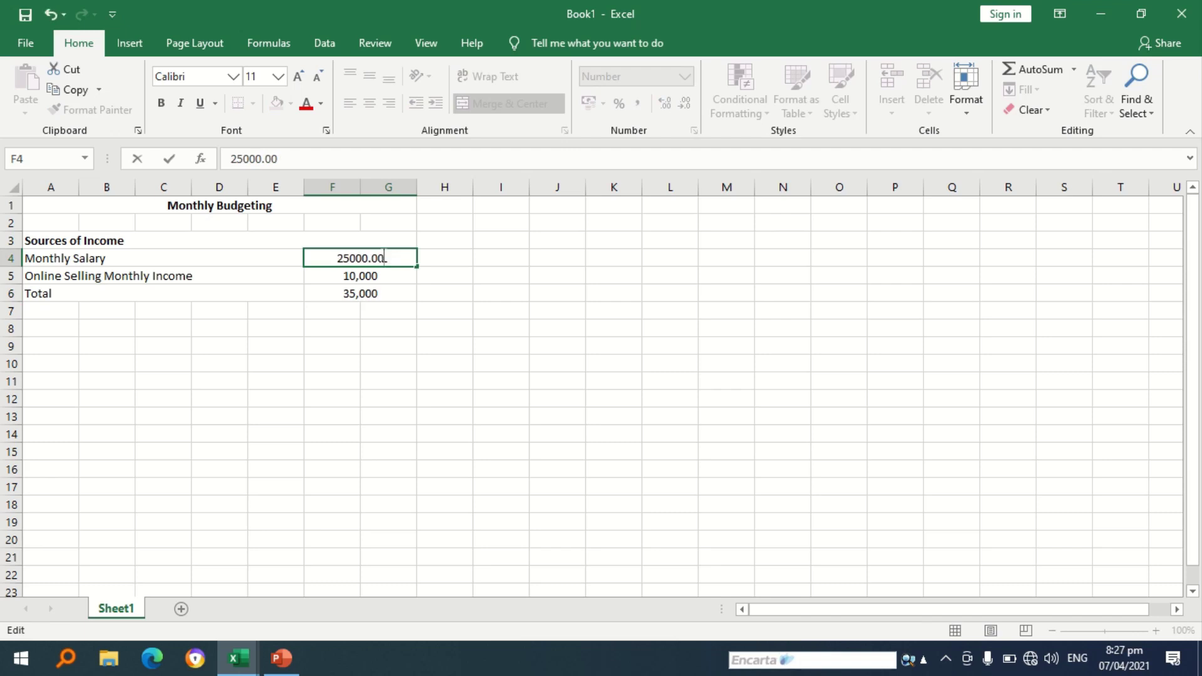
click(390, 279)
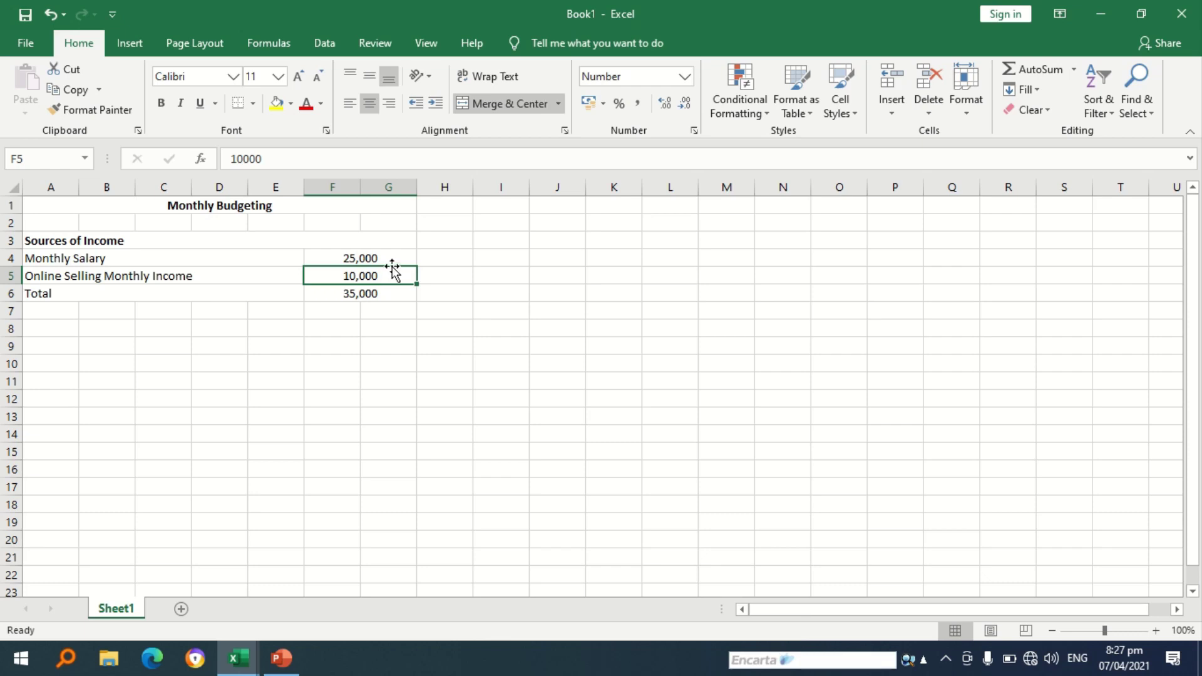
Format the Monthly Salary amount in F4 as Currency with the ₱ symbol and 2 decimal places.
click(391, 258)
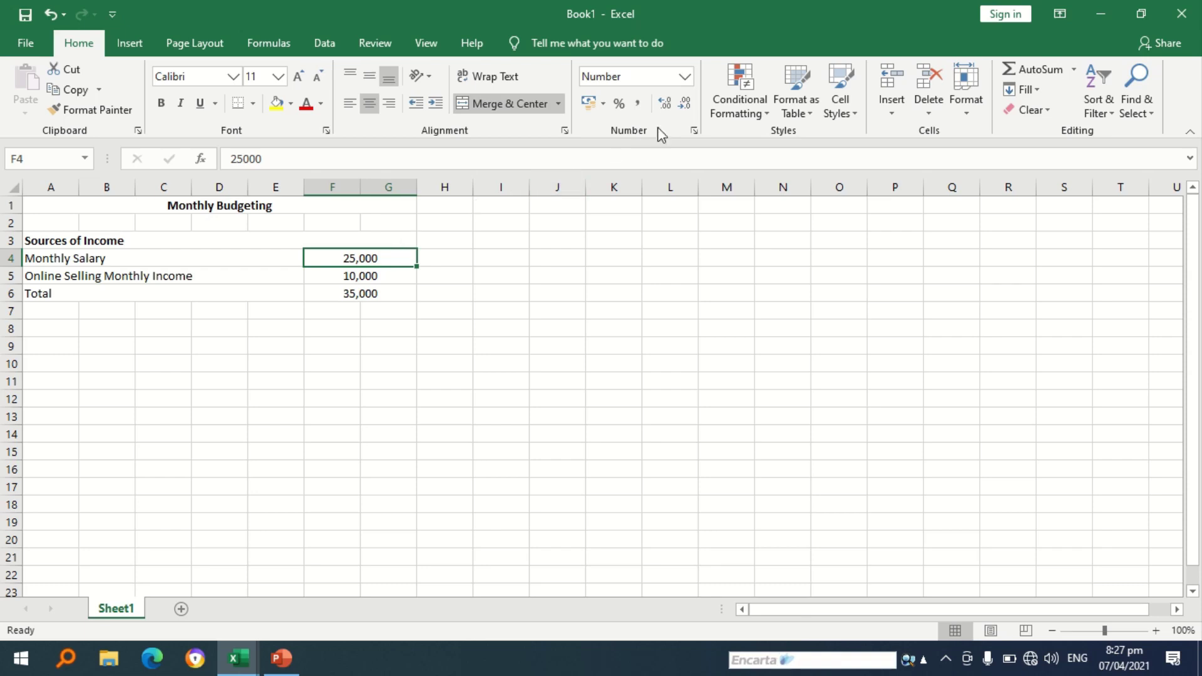
click(685, 77)
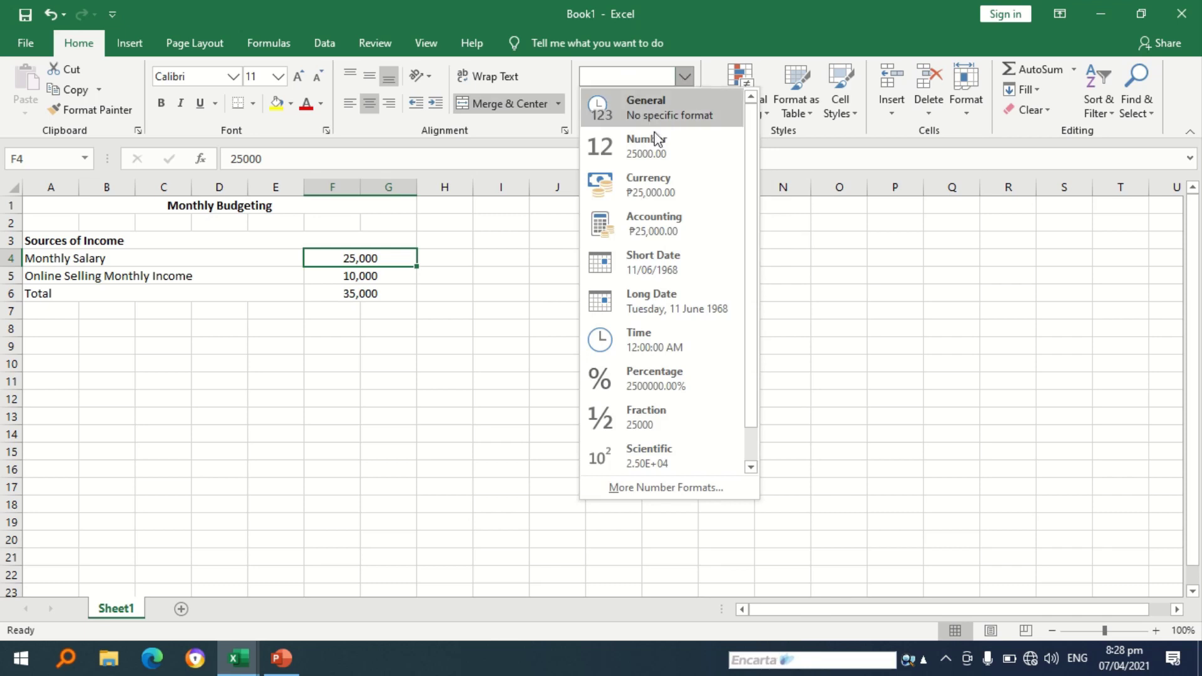
click(640, 194)
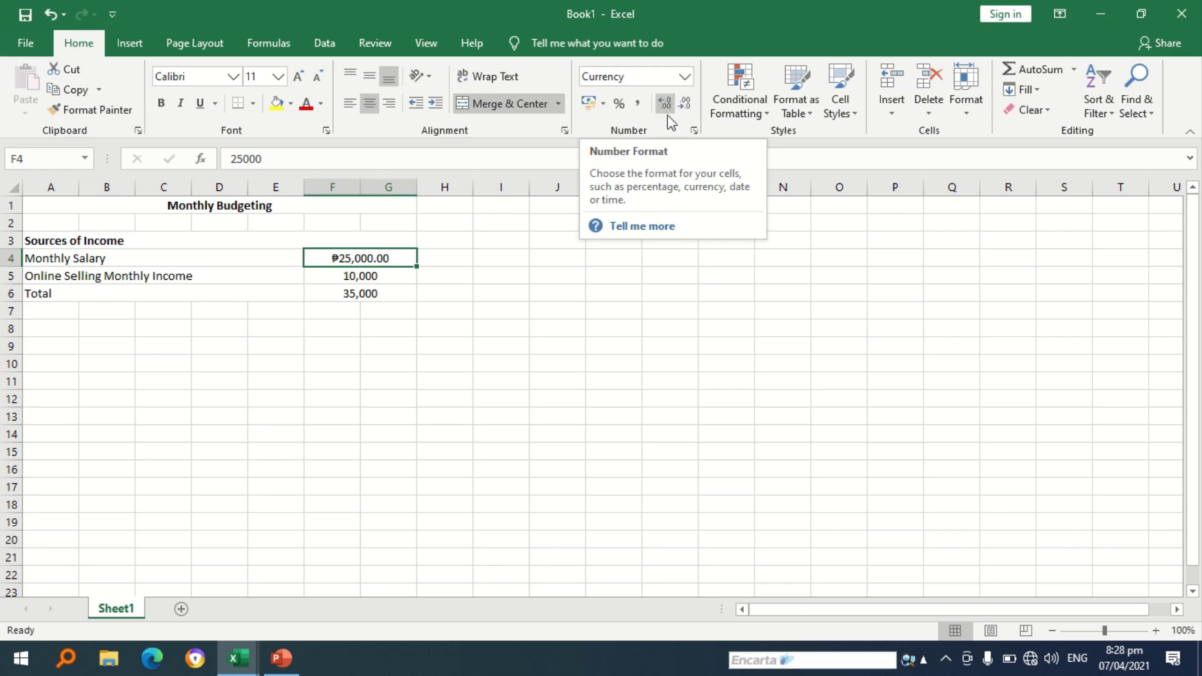
click(695, 130)
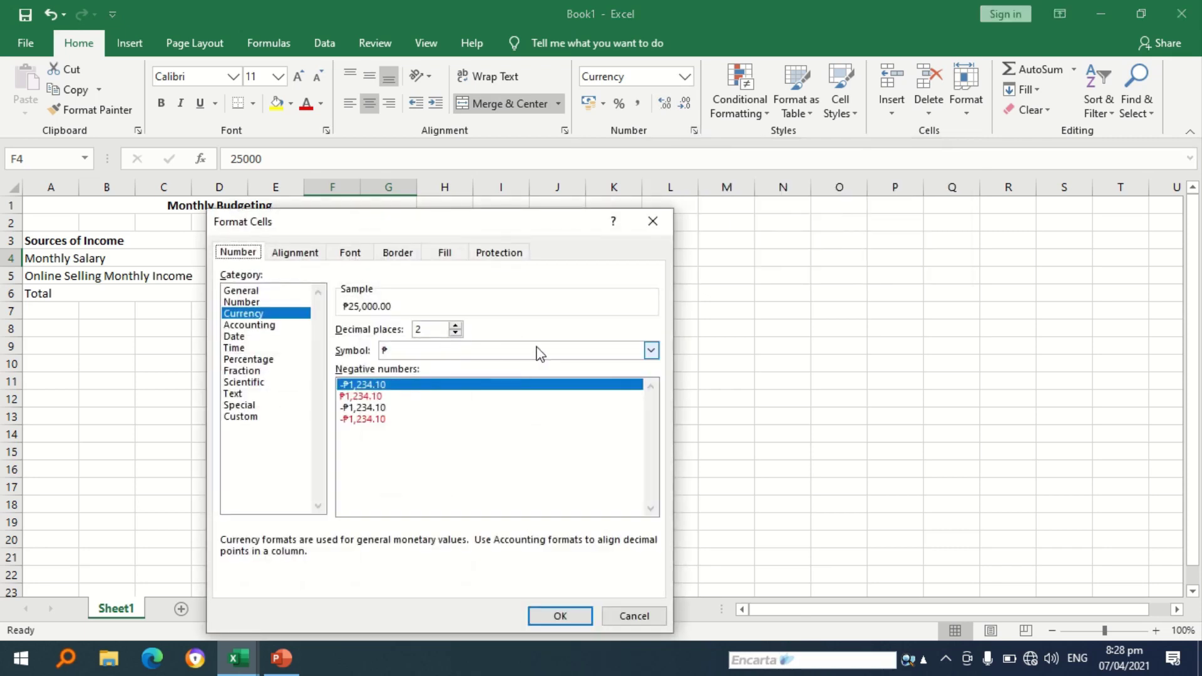
click(250, 324)
click(541, 619)
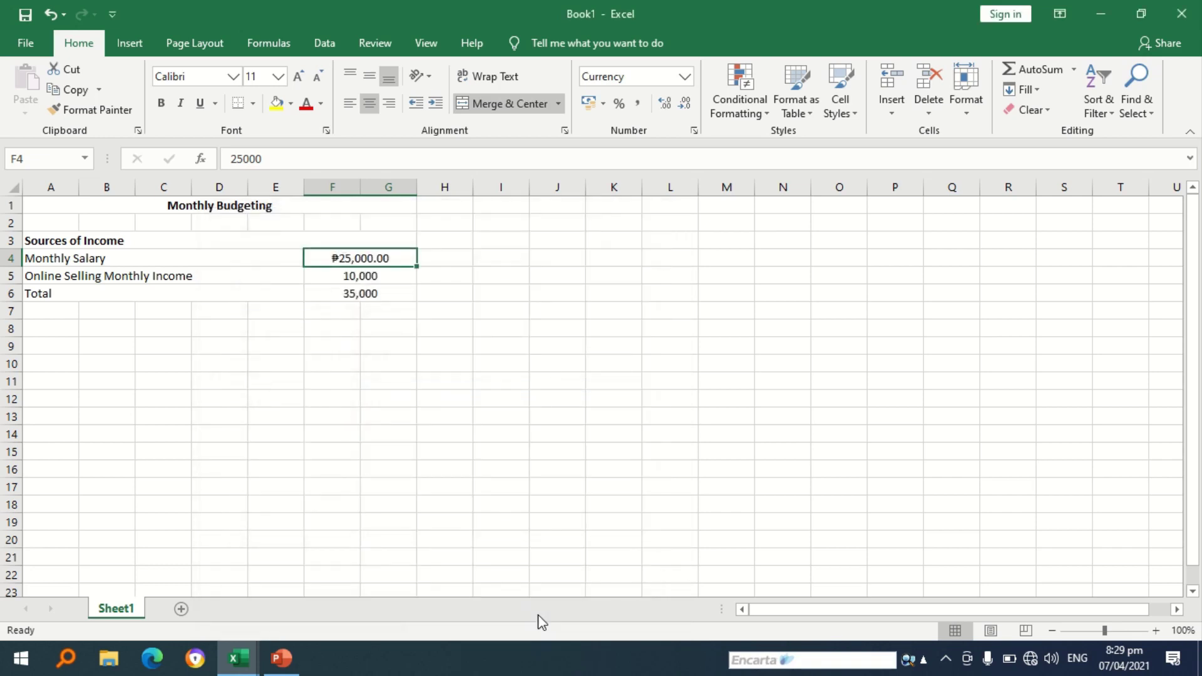
Apply the Currency number format to the Online Selling Monthly Income and Total amounts in F5 and F6.
click(405, 278)
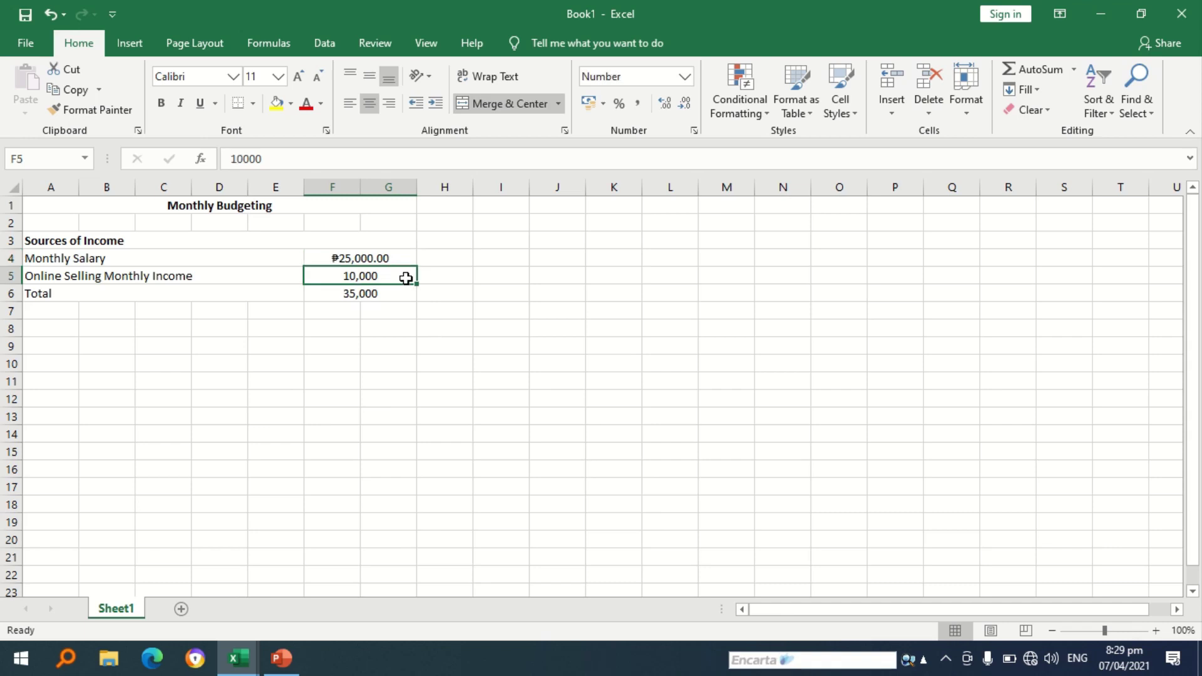
mouse_move(406, 278)
mouse_down()
mouse_move(402, 303)
mouse_move(402, 292)
mouse_up()
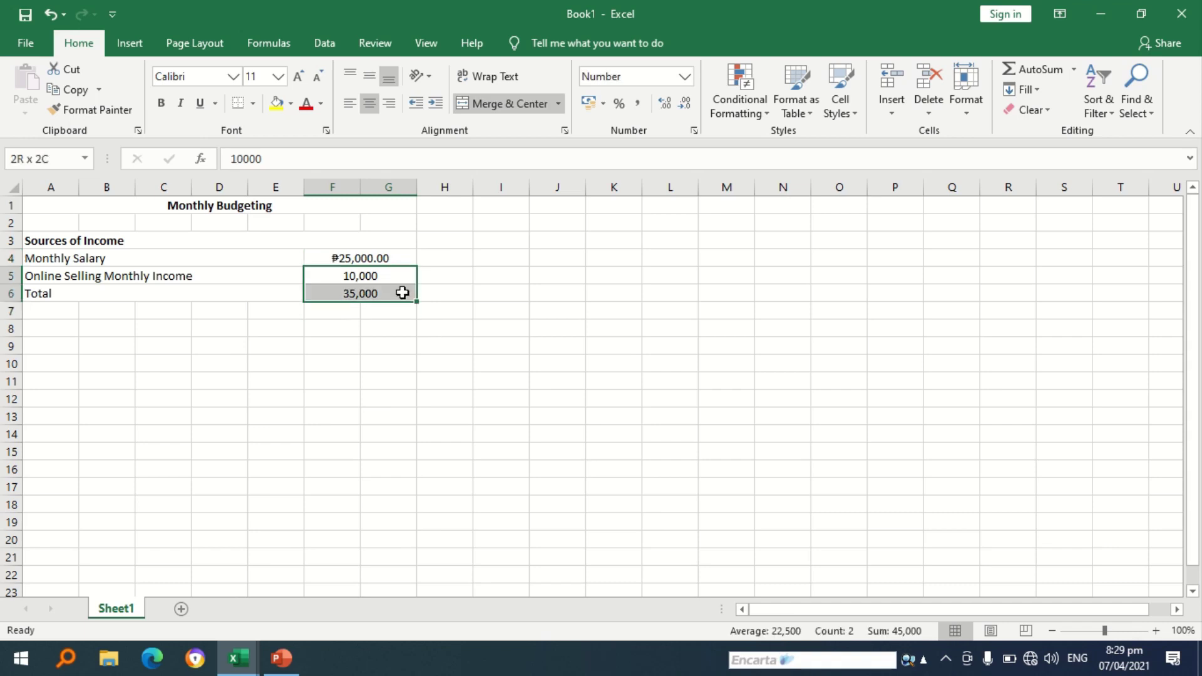
click(442, 274)
click(396, 276)
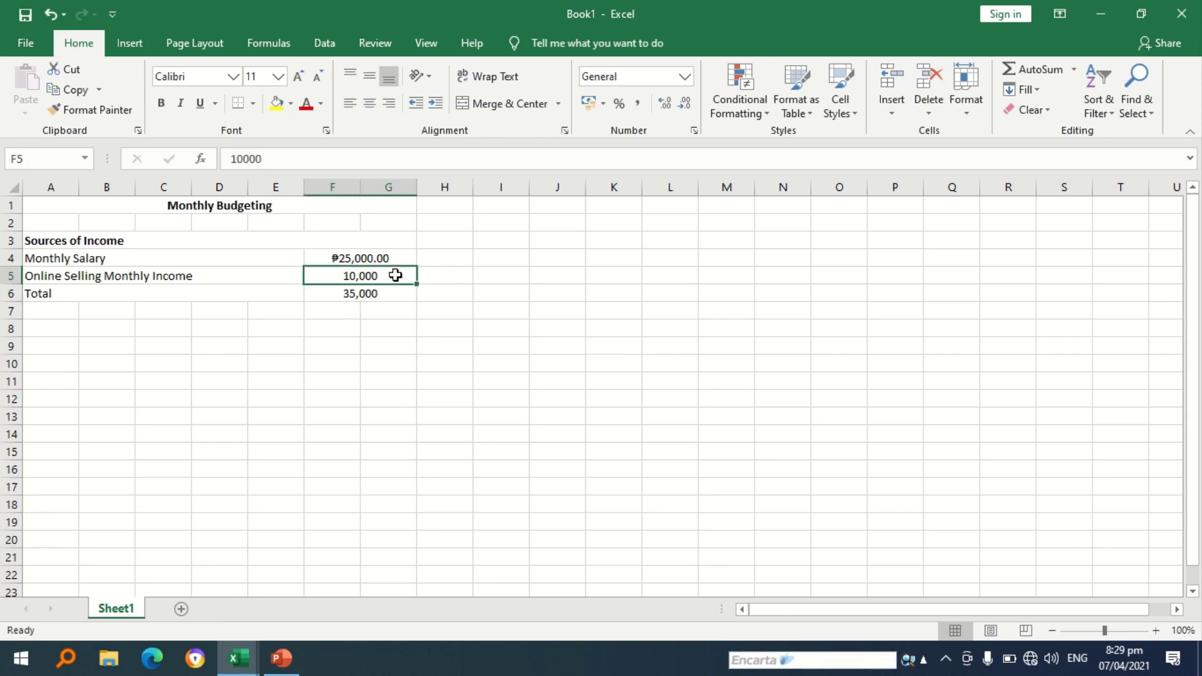
drag(396, 275, 396, 293)
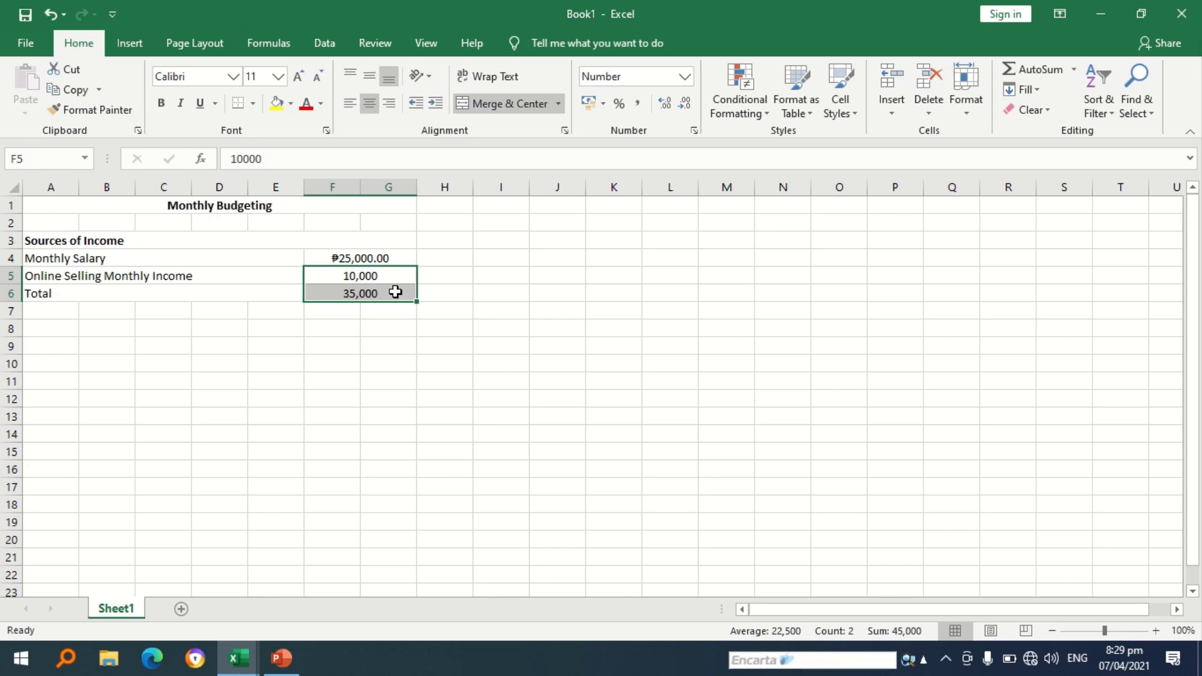
click(437, 281)
click(389, 282)
drag(389, 282, 388, 290)
click(684, 78)
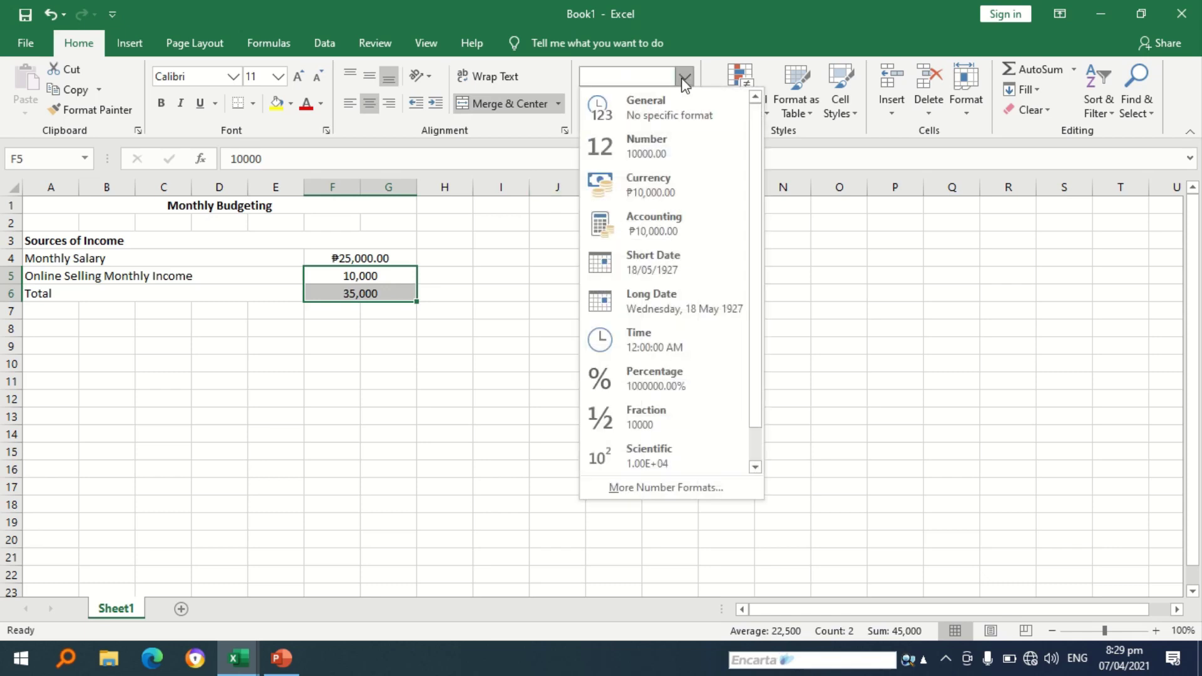
click(641, 181)
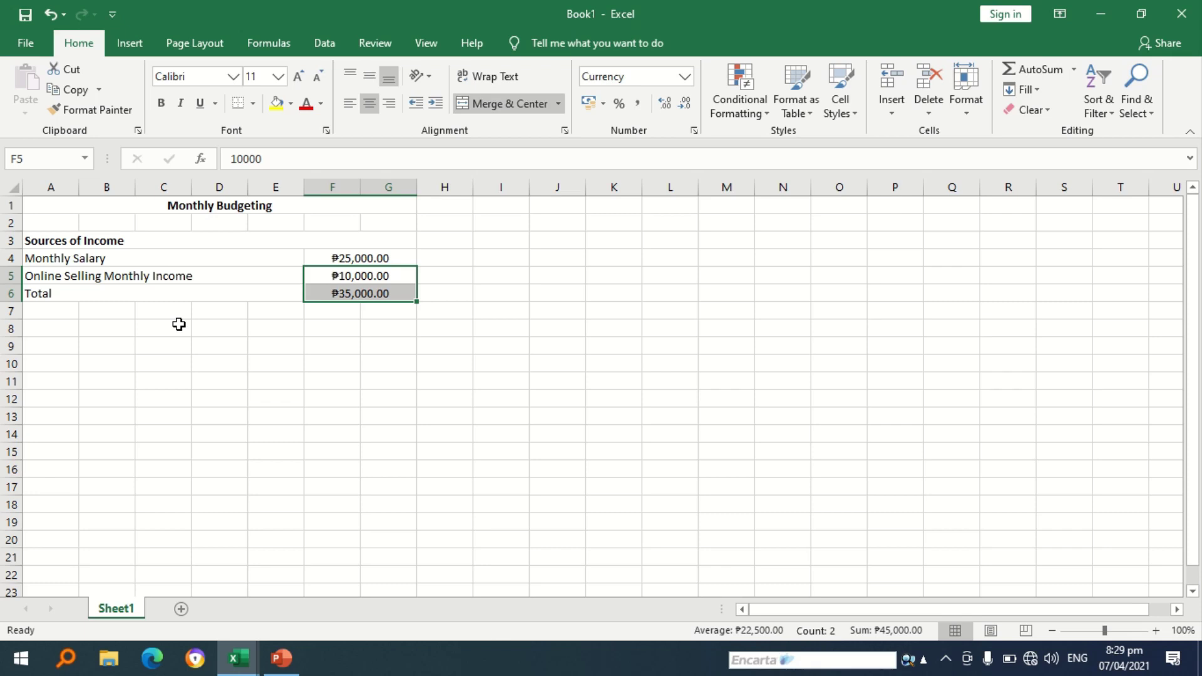
Replace the fixed Total amount in F6 with the formula =F4+F5.
double_click(399, 292)
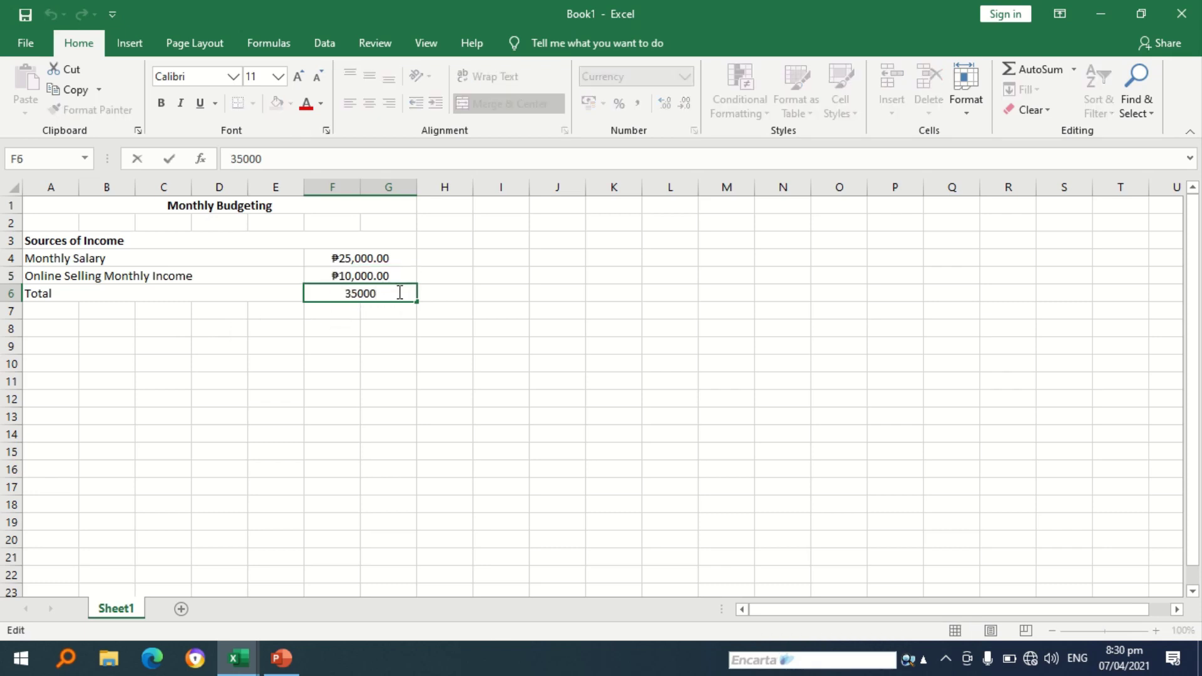
key(BackSpace)
key(BackSpace)
key(BackSpace)
key(BackSpace)
key(BackSpace)
text(=)
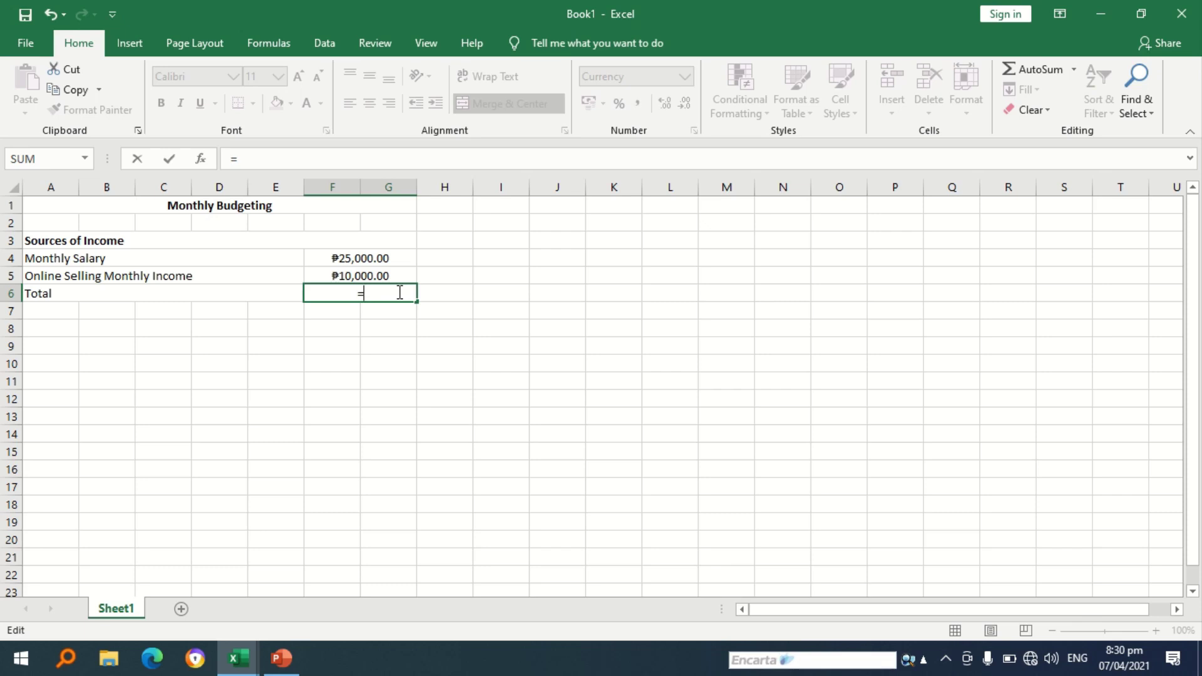
click(397, 259)
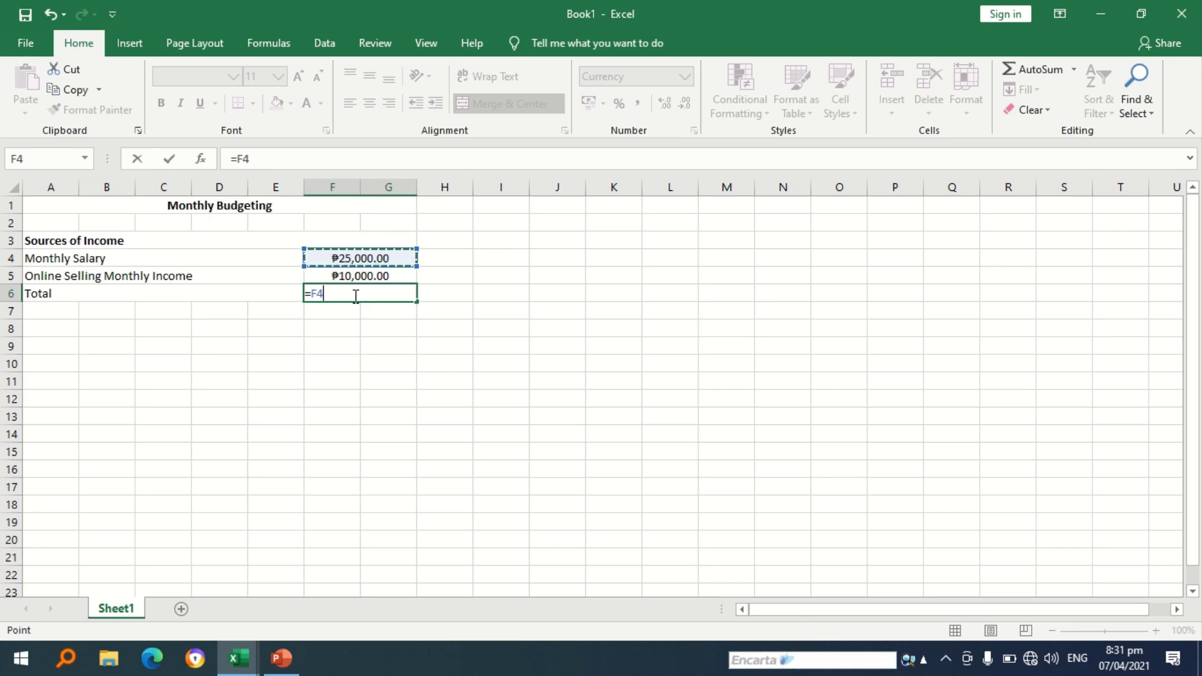
text(+)
click(350, 279)
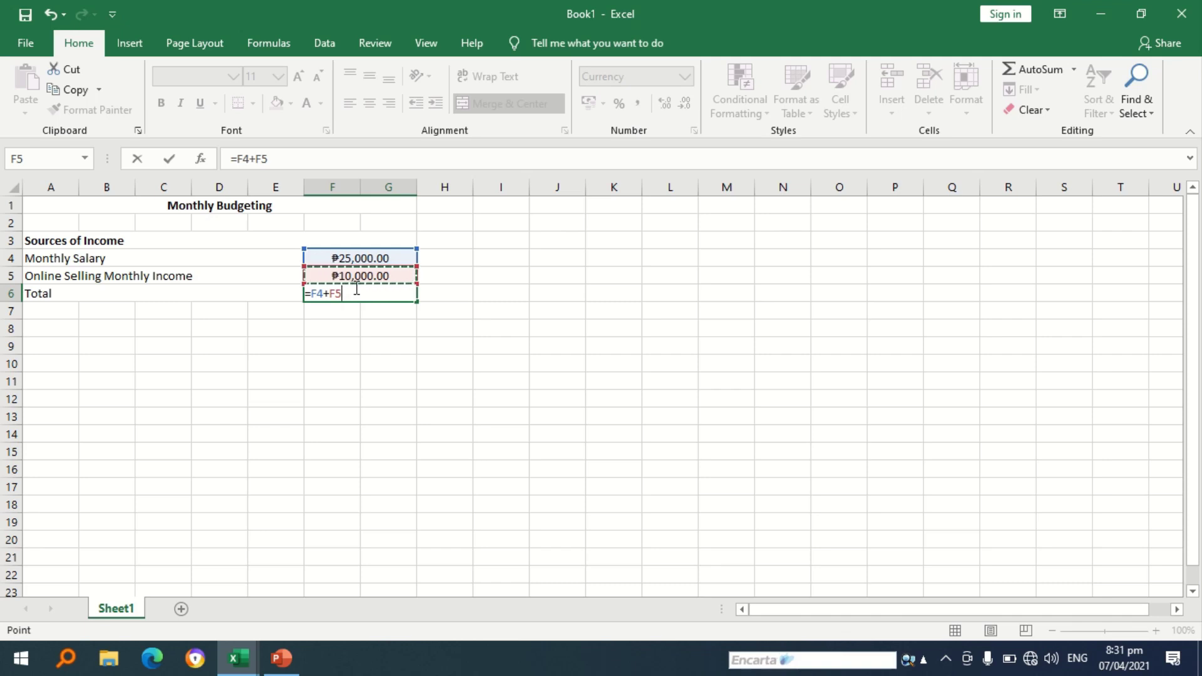
key(Return)
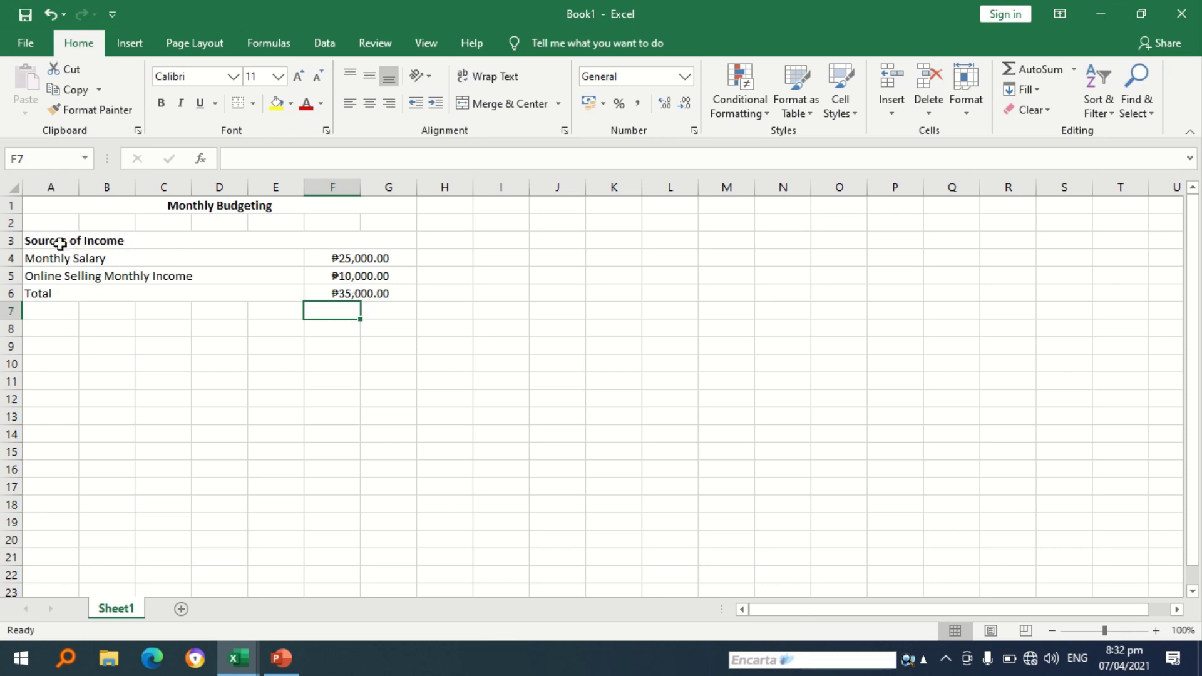
Apply All Borders to the Sources of Income table, A3 through G6.
click(34, 243)
drag(34, 243, 81, 286)
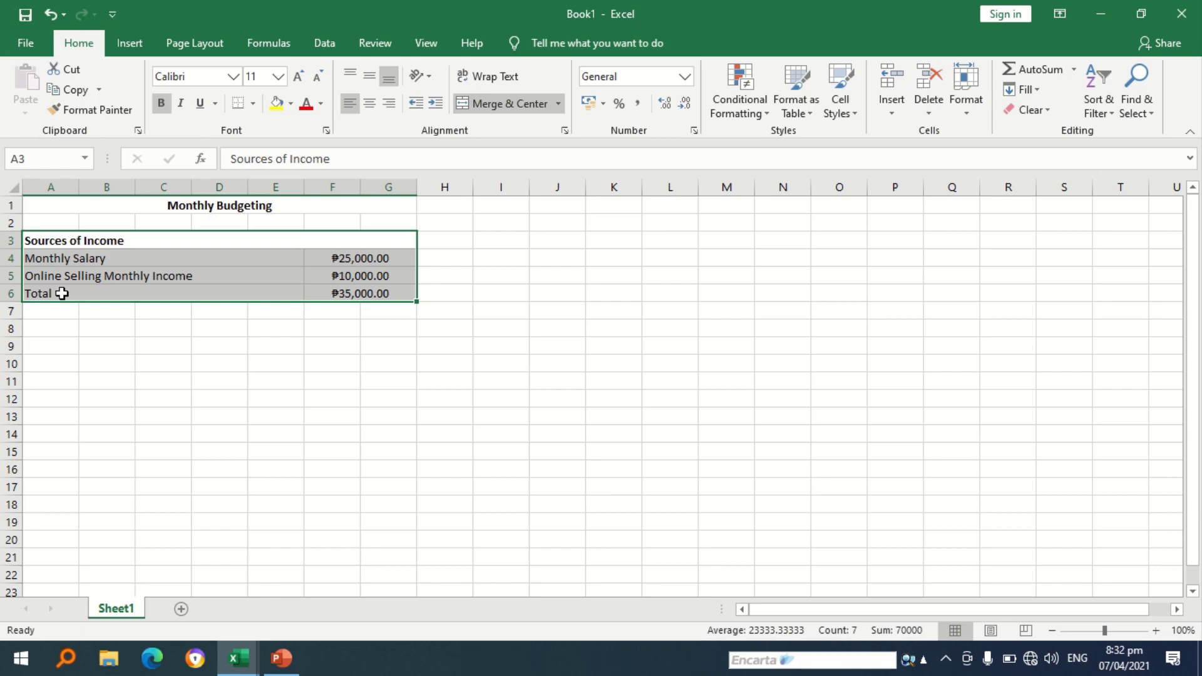
click(253, 104)
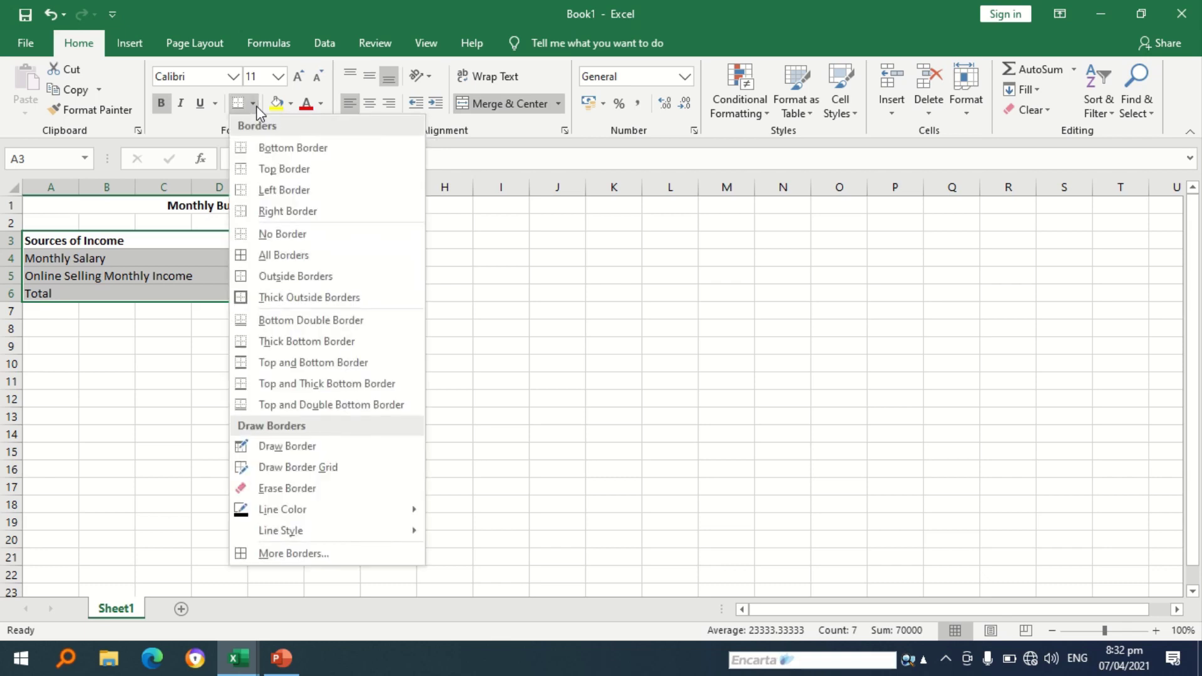
click(275, 255)
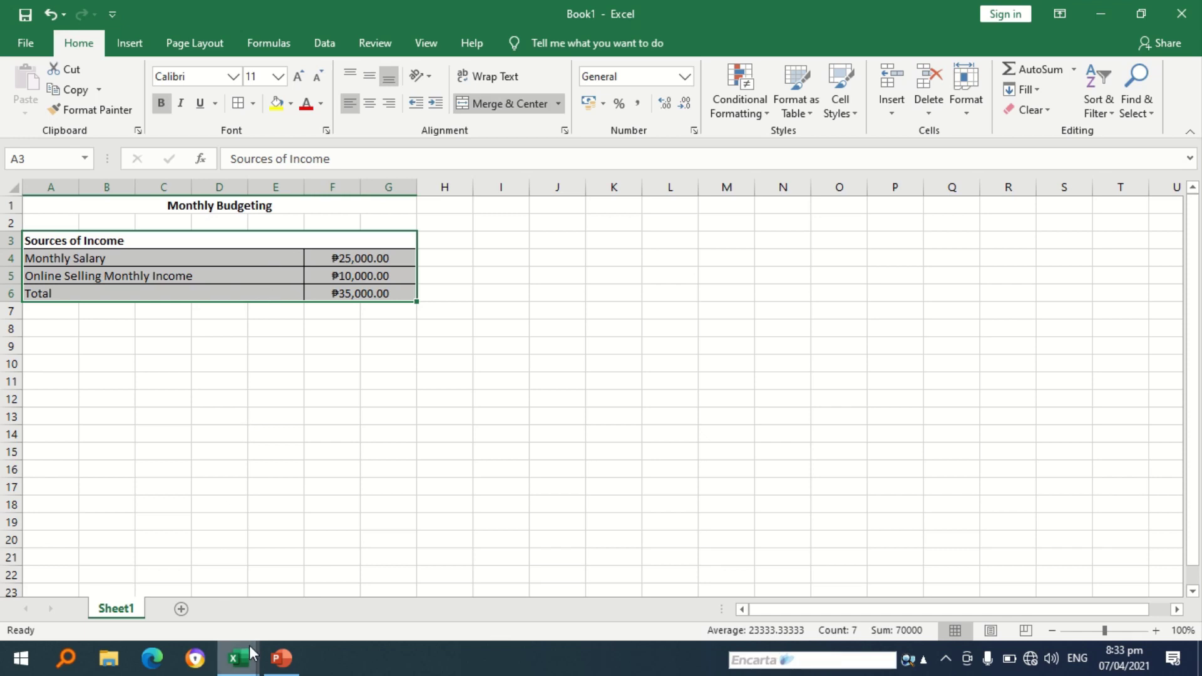
Check the layout of the finished Monthly Budgeting workbook, then return to the Book1 workbook.
mouse_move(251, 655)
click(277, 610)
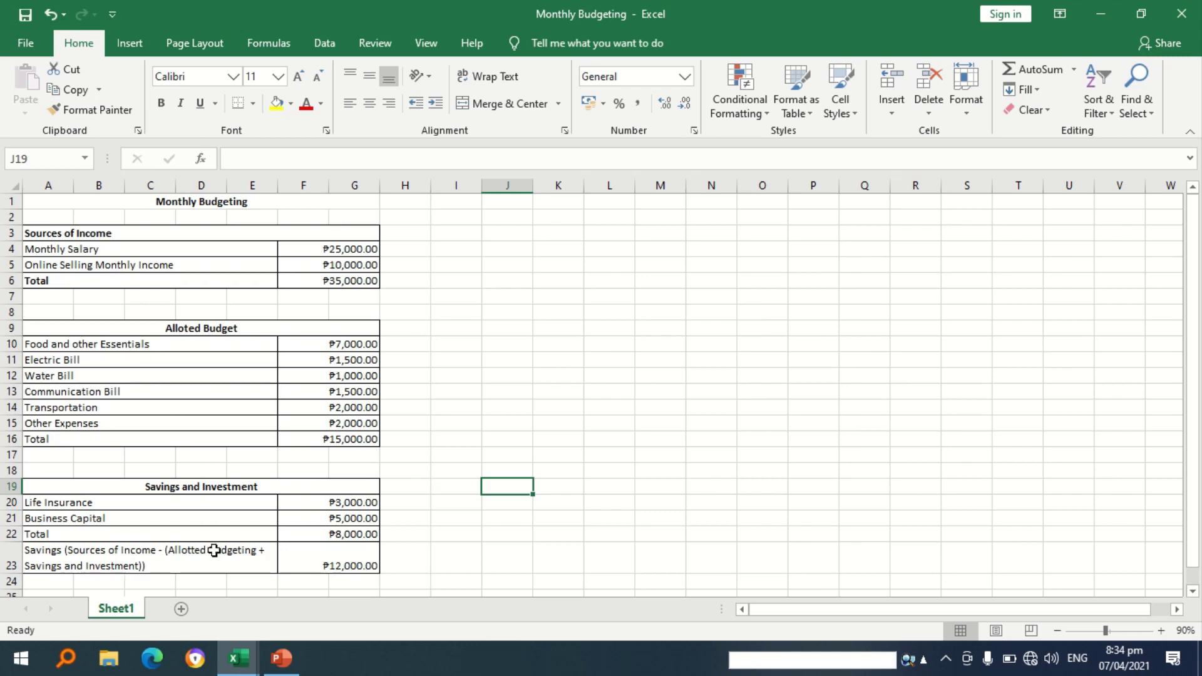
mouse_move(244, 673)
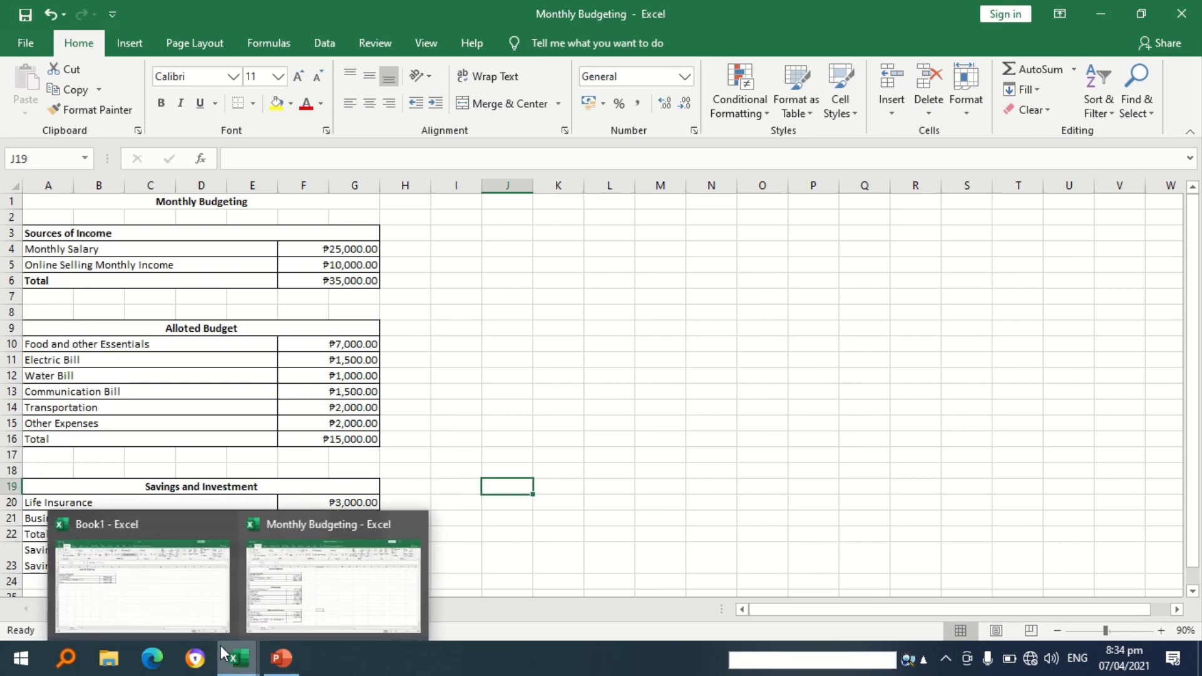
mouse_move(186, 598)
click(208, 603)
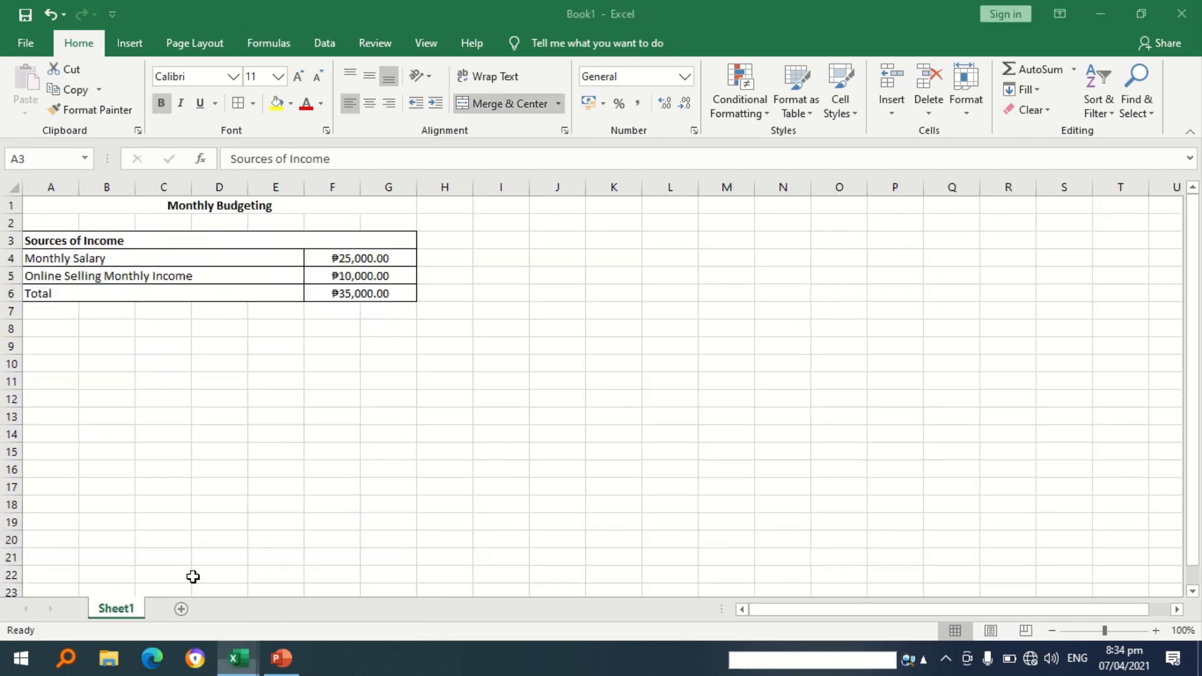
Merge and center A9:G9 and enter the heading "Alloted Budget" in it.
click(46, 347)
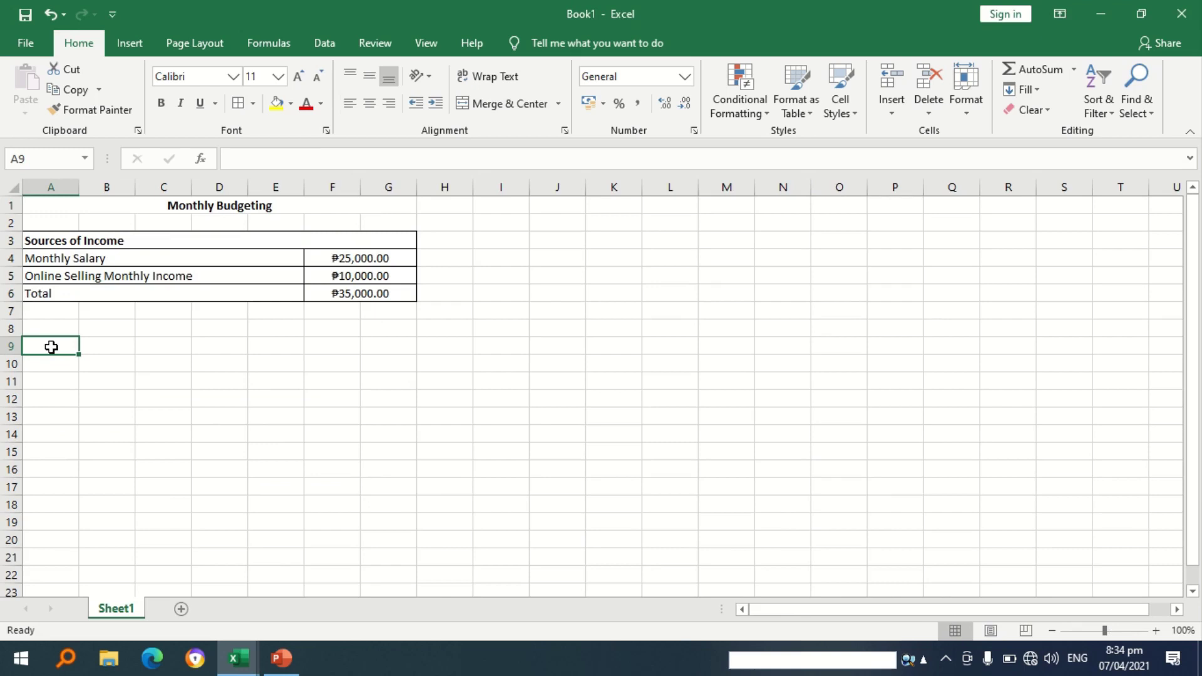
drag(51, 347, 391, 338)
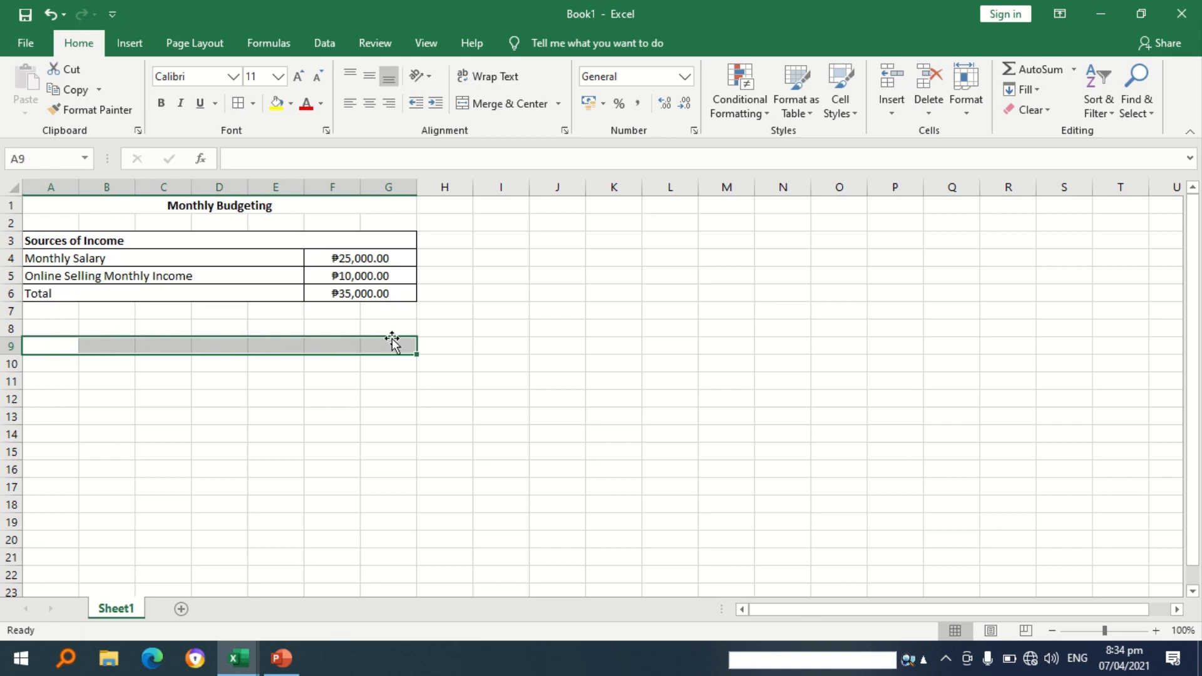
click(488, 103)
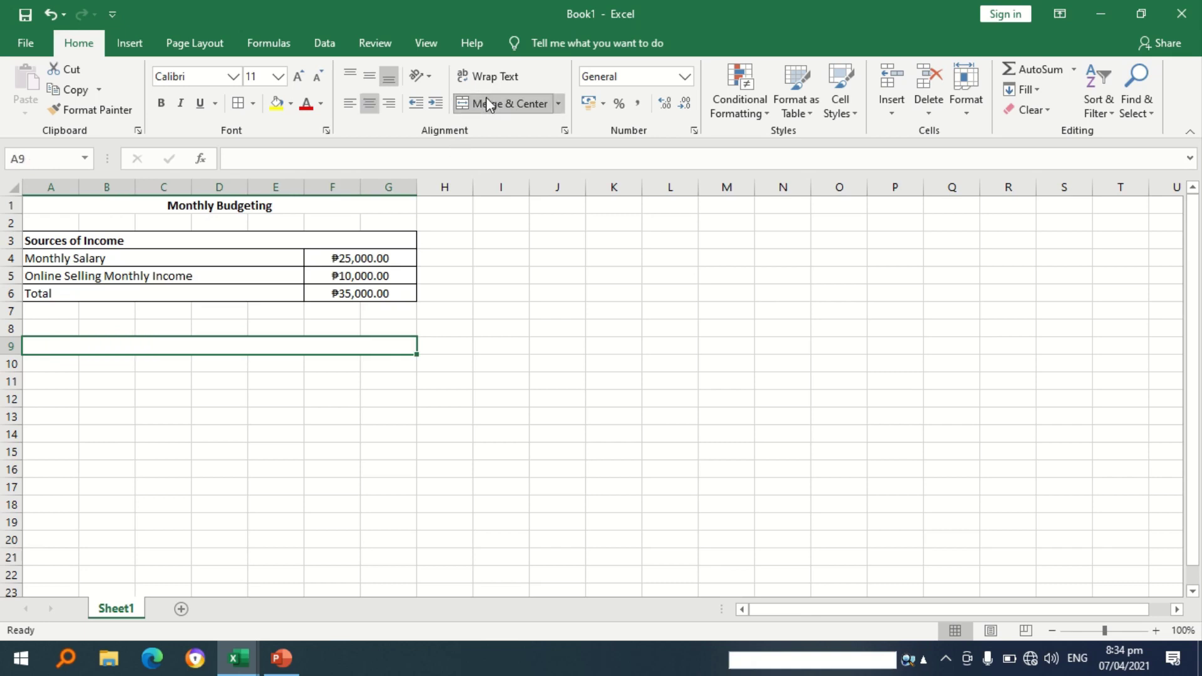
double_click(205, 348)
text(A)
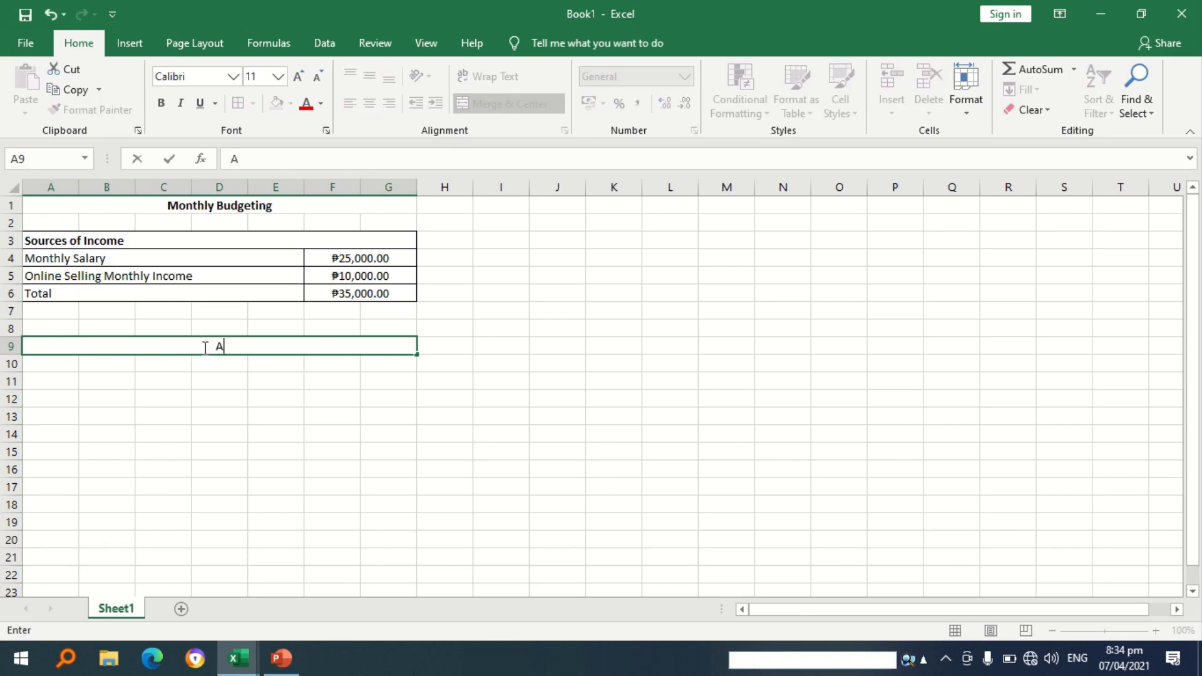
text(lloted Budget)
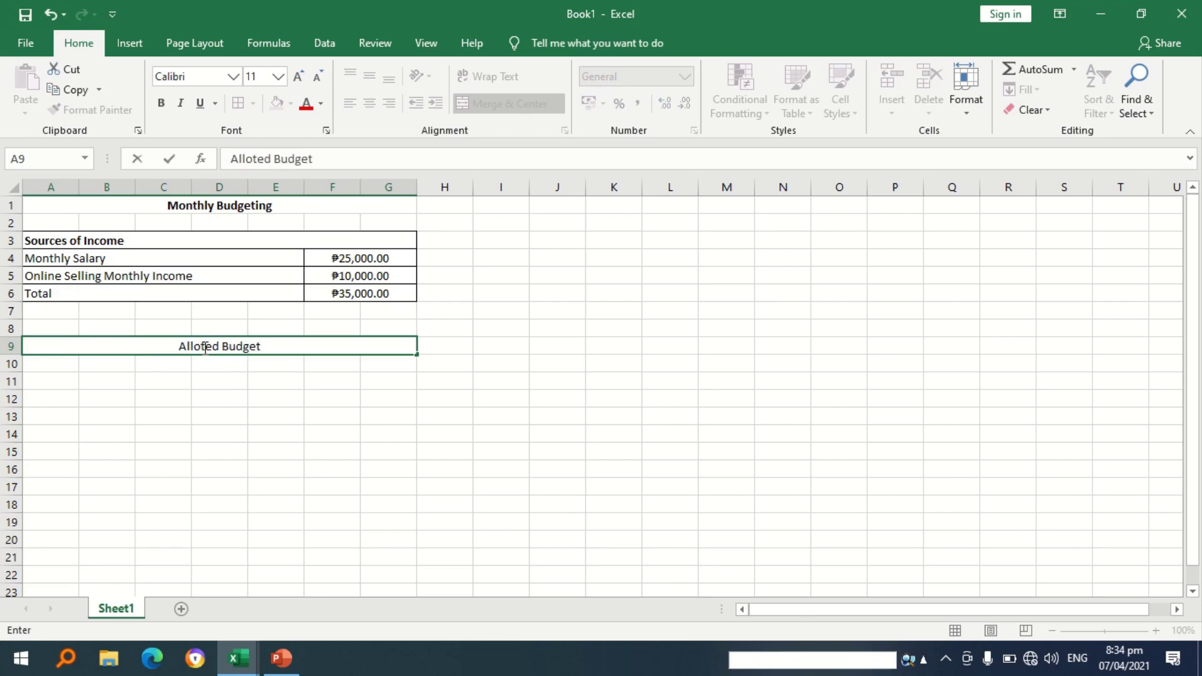
Make the "Alloted Budget" heading text in row 9 bold.
drag(263, 346, 178, 346)
click(161, 103)
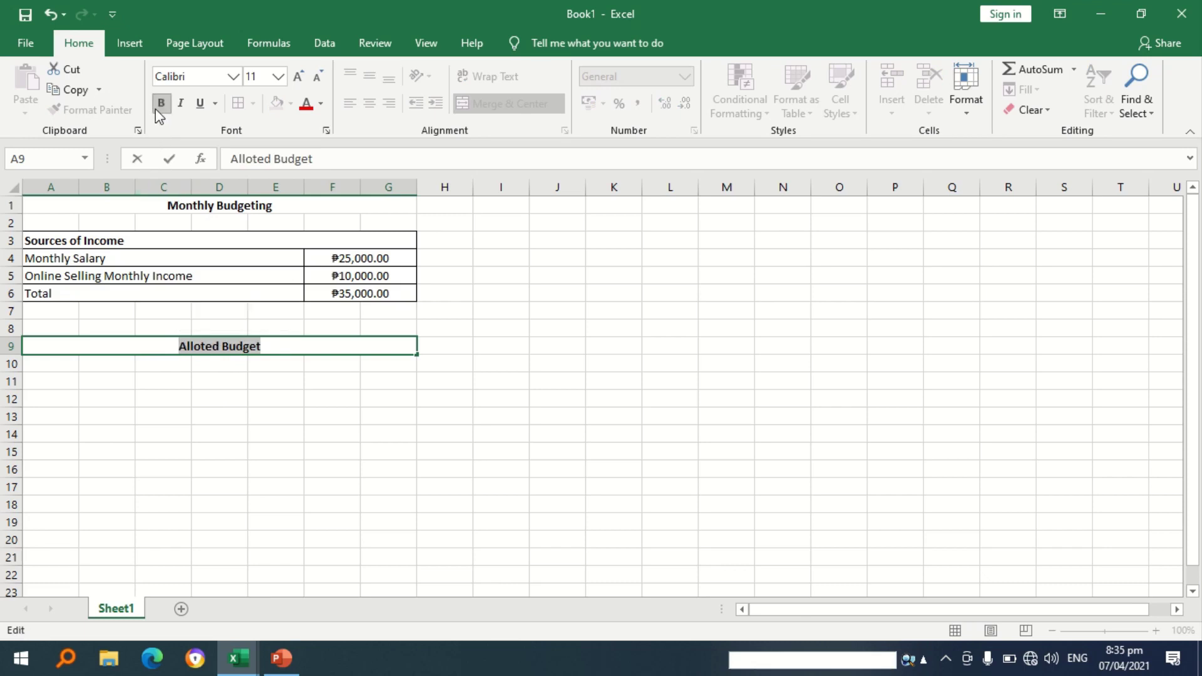
click(108, 362)
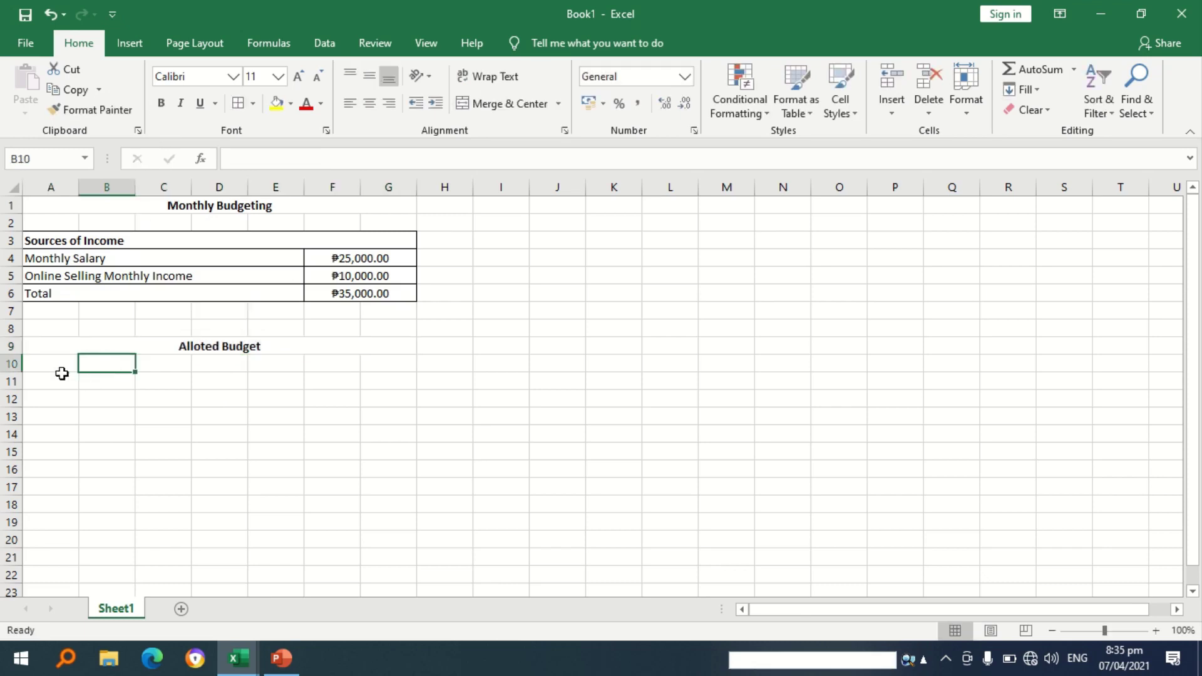
Merge and center A10:E10 for the first budget label and F10:G10 for its amount.
drag(56, 364, 279, 369)
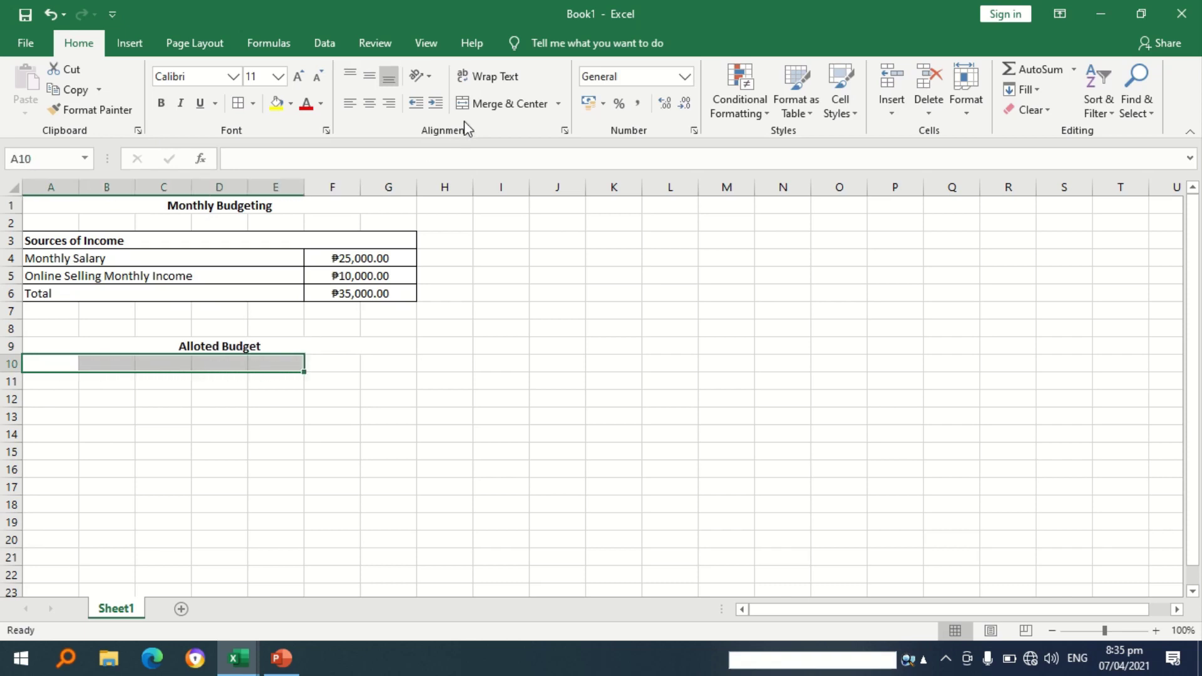
click(508, 105)
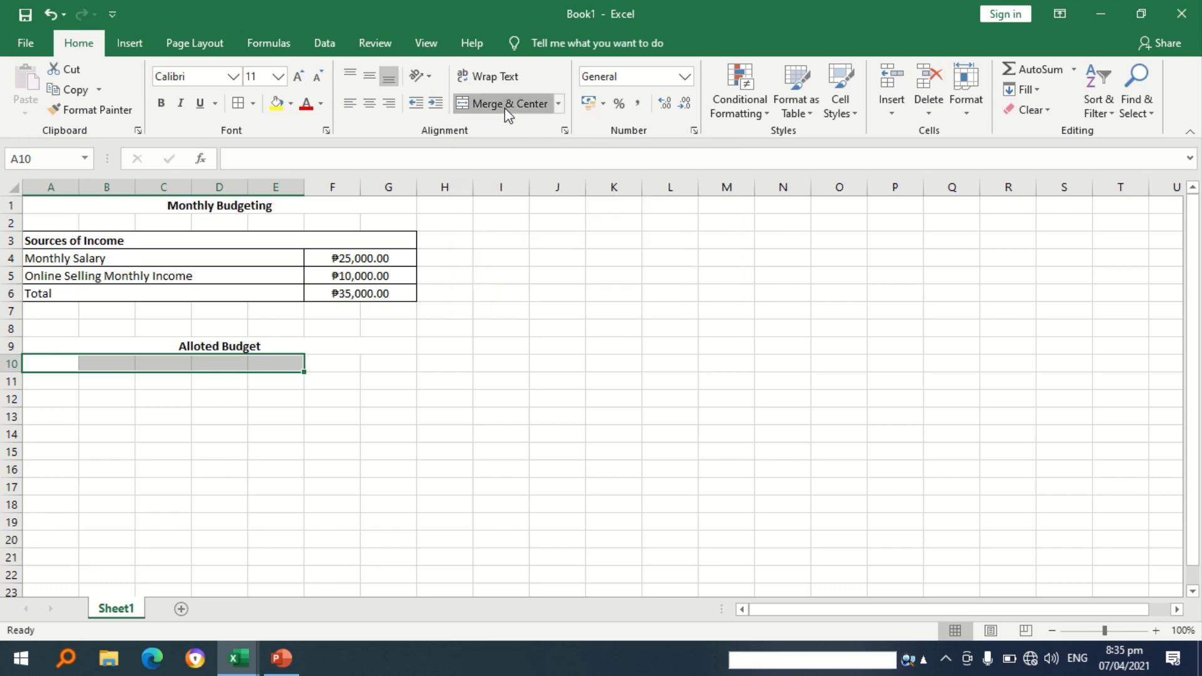
click(323, 366)
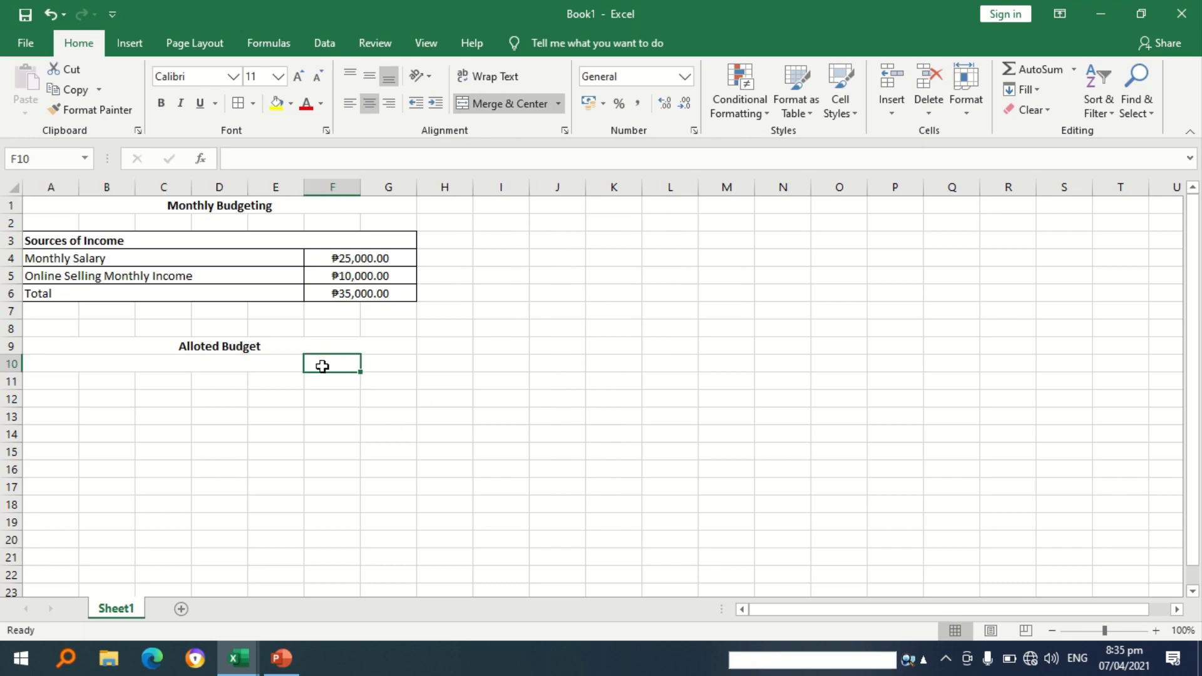
drag(323, 367, 370, 363)
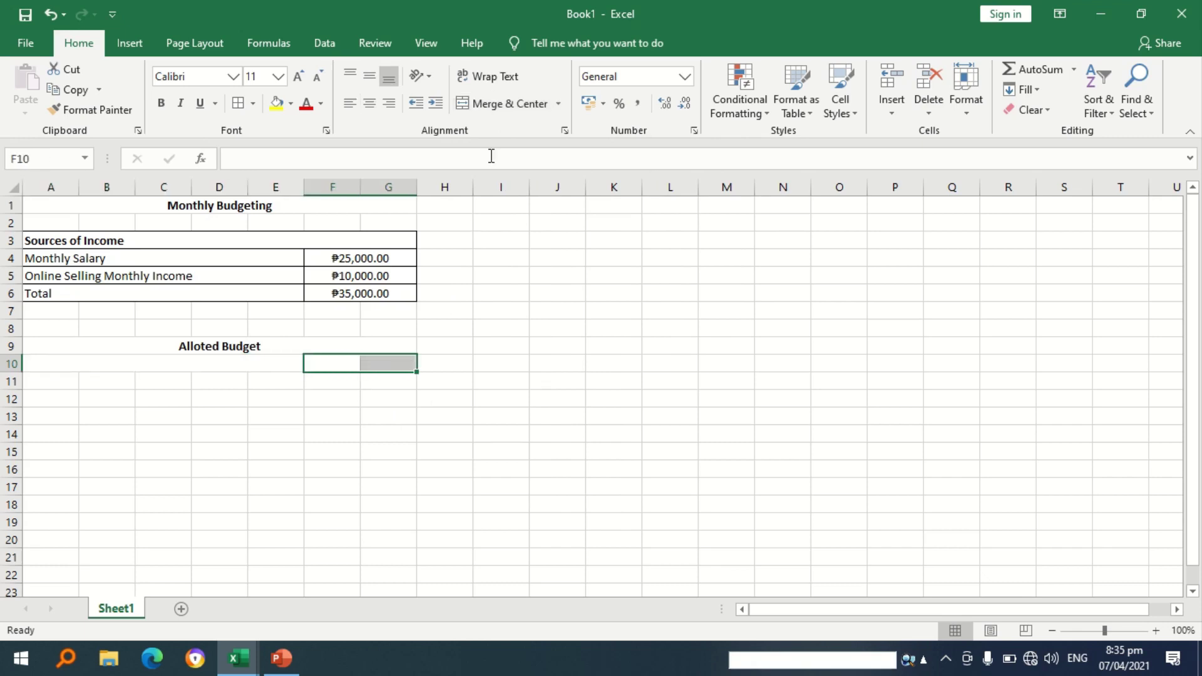
click(505, 106)
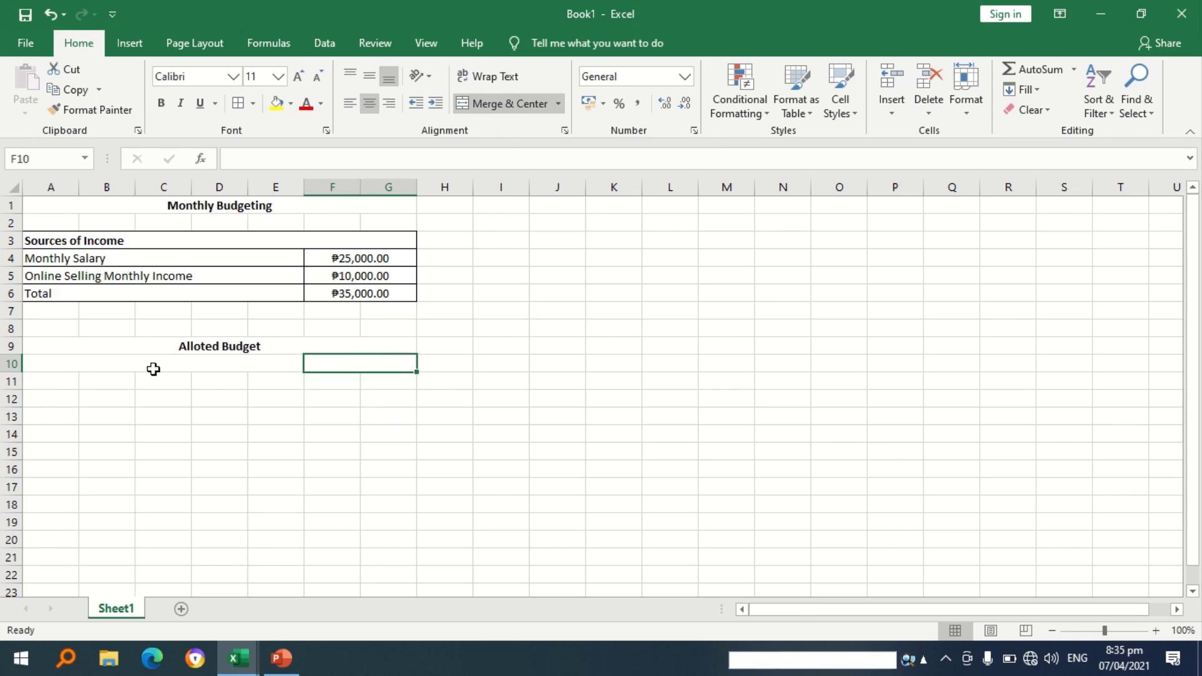
Enter the label "Food and other Essentials" in the merged cell A10.
double_click(132, 363)
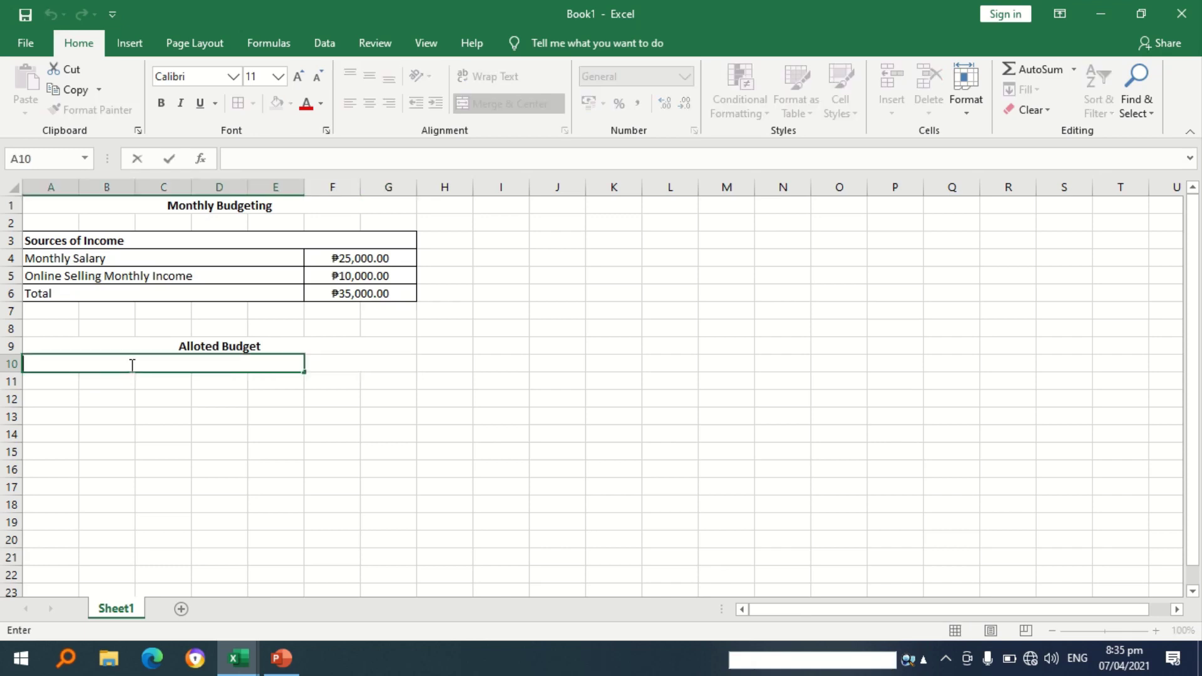
text(Food and other)
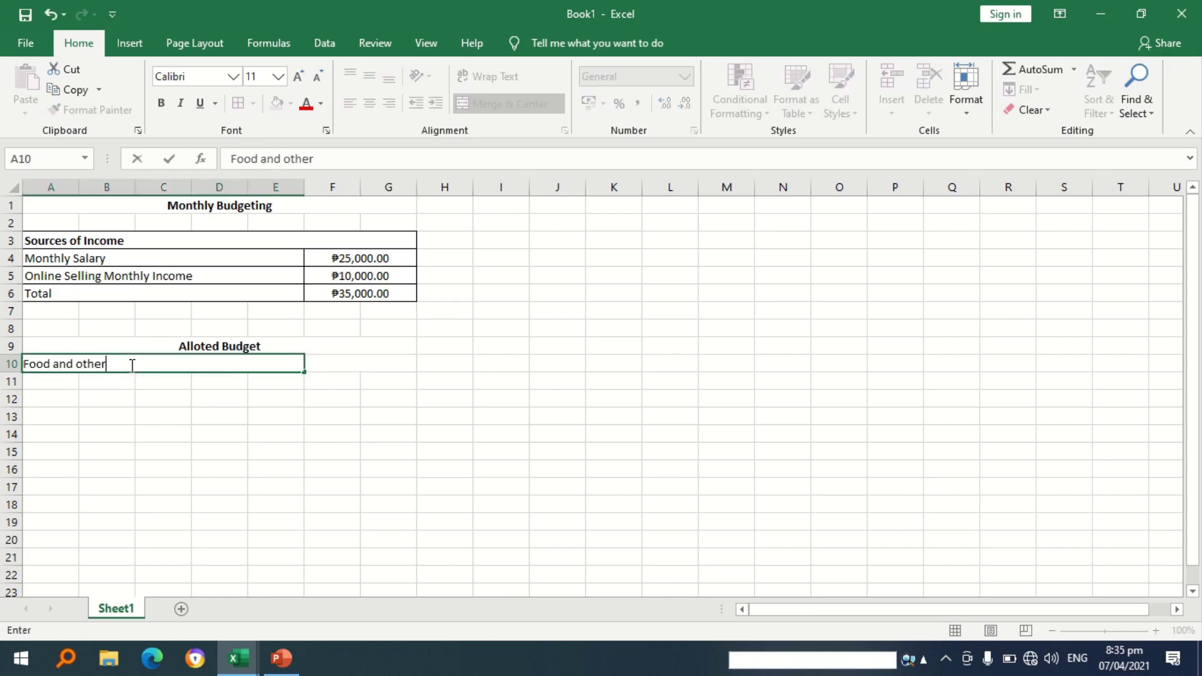
text( Essn)
text(ential)
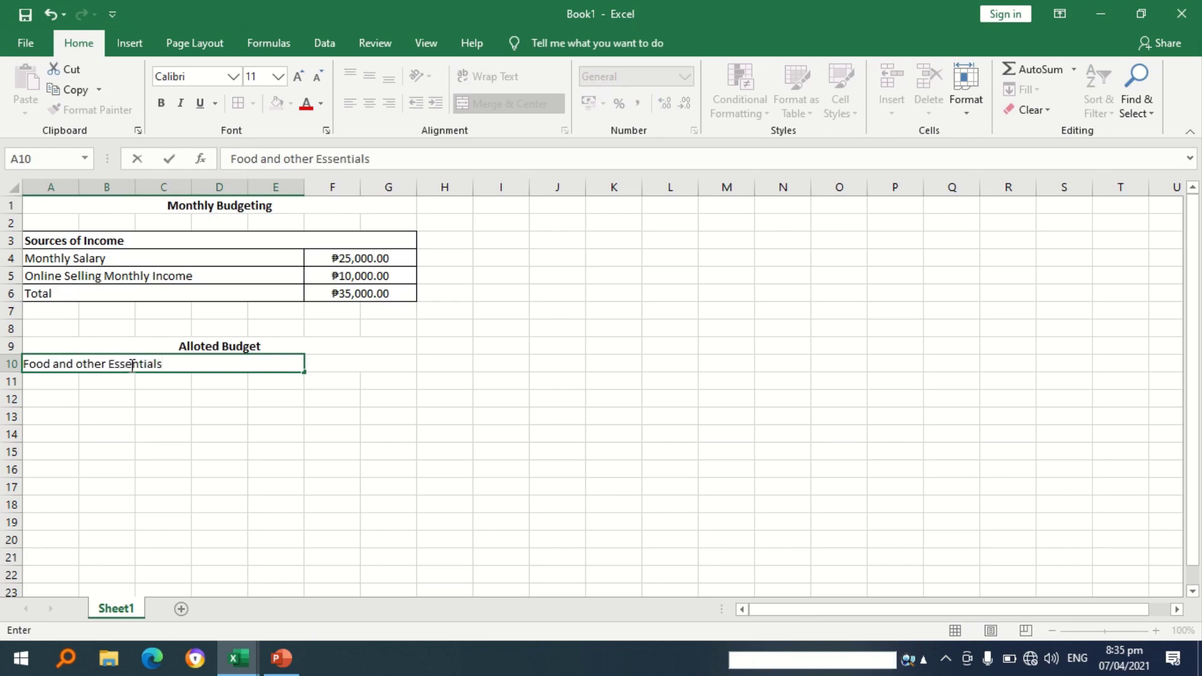
text(s)
Merge and center A11:E11 and enter the label "Electric Bill" in it.
drag(70, 380, 250, 379)
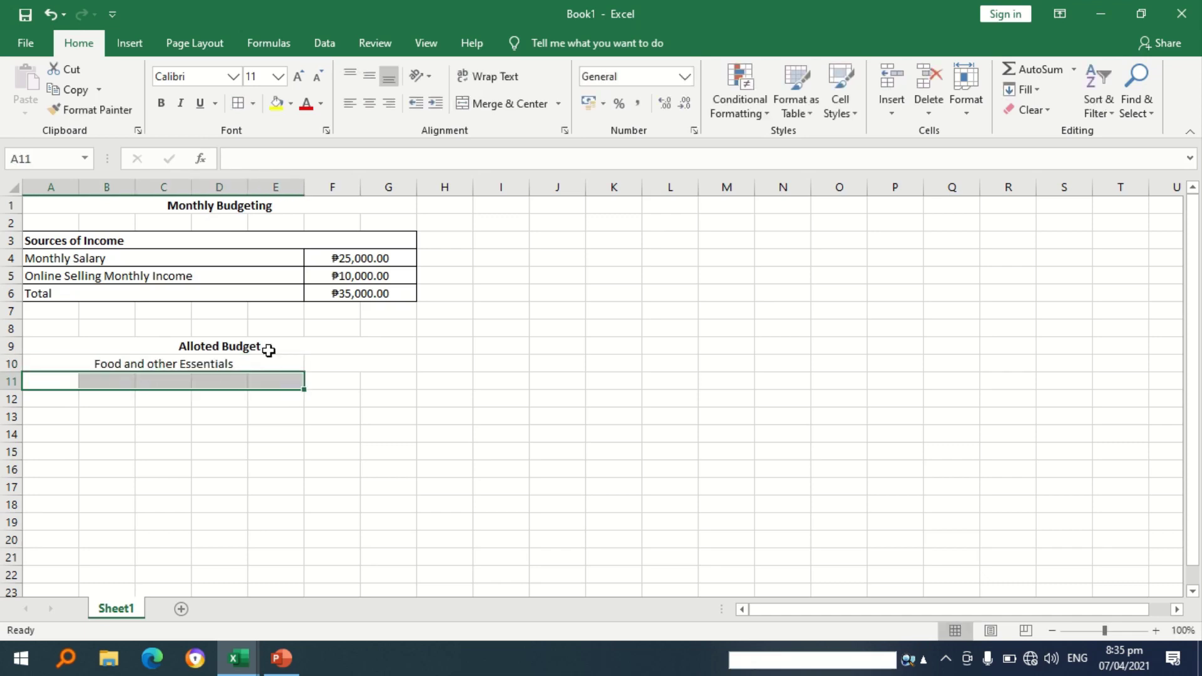
click(477, 105)
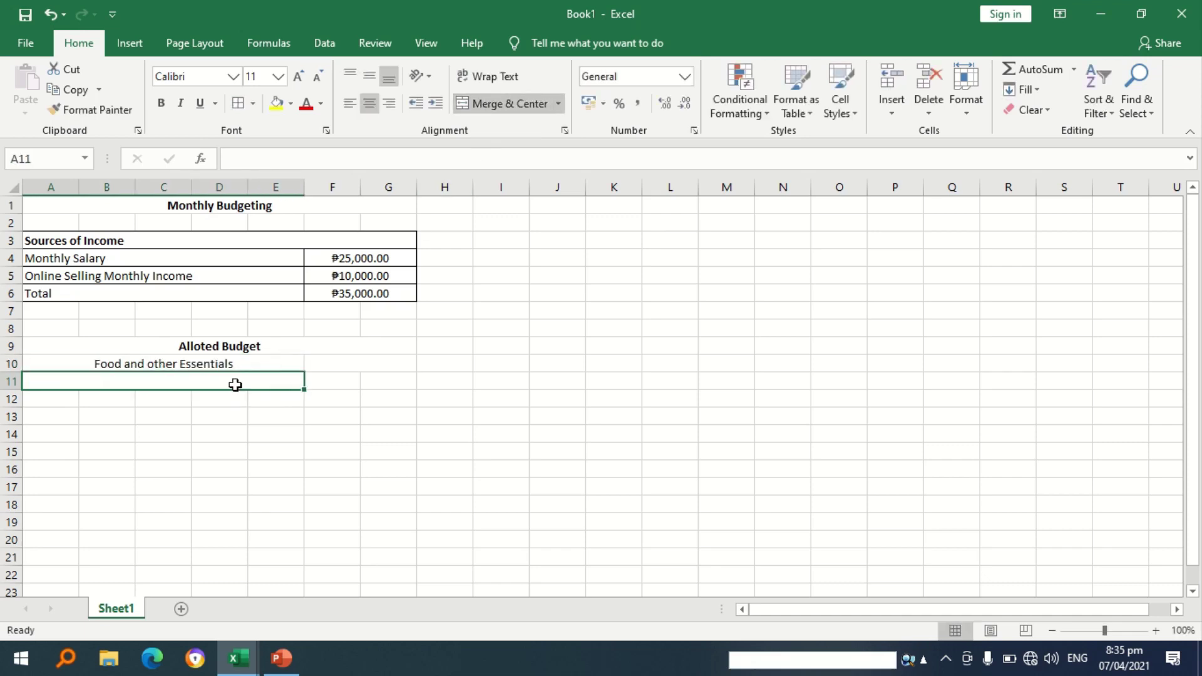
double_click(235, 385)
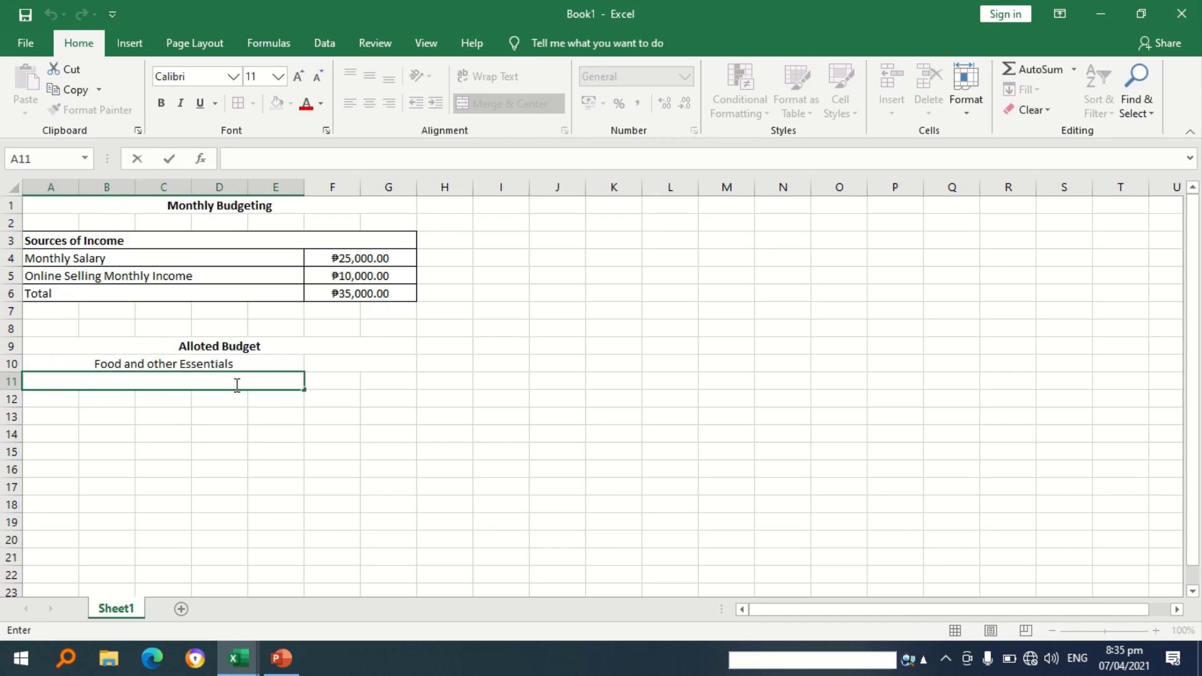
text(Electiric Bill)
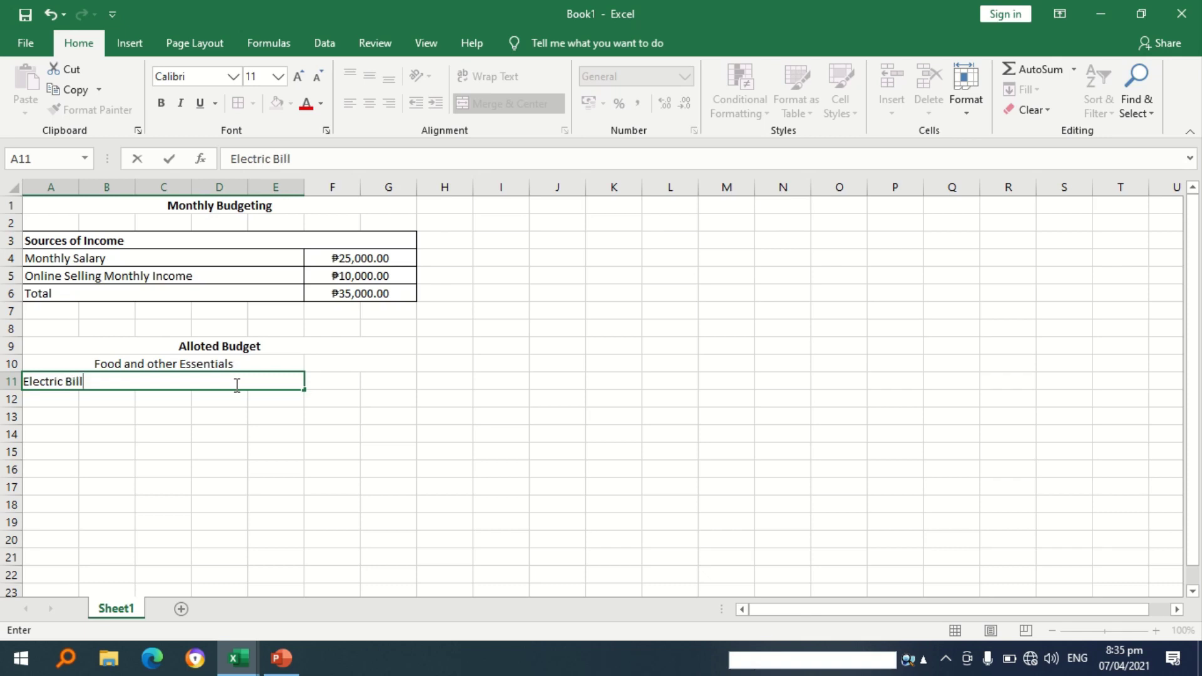
Merge and center A12:E12 and enter the label "Water Bill" in it.
drag(64, 399, 275, 398)
click(492, 106)
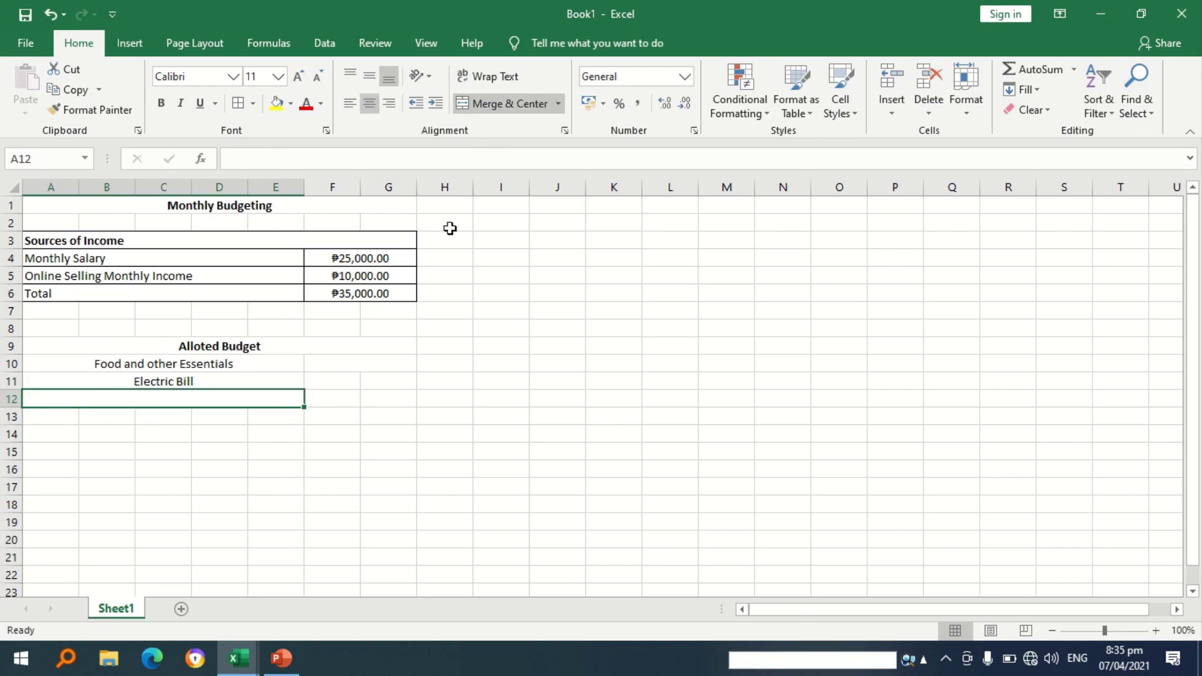
double_click(194, 397)
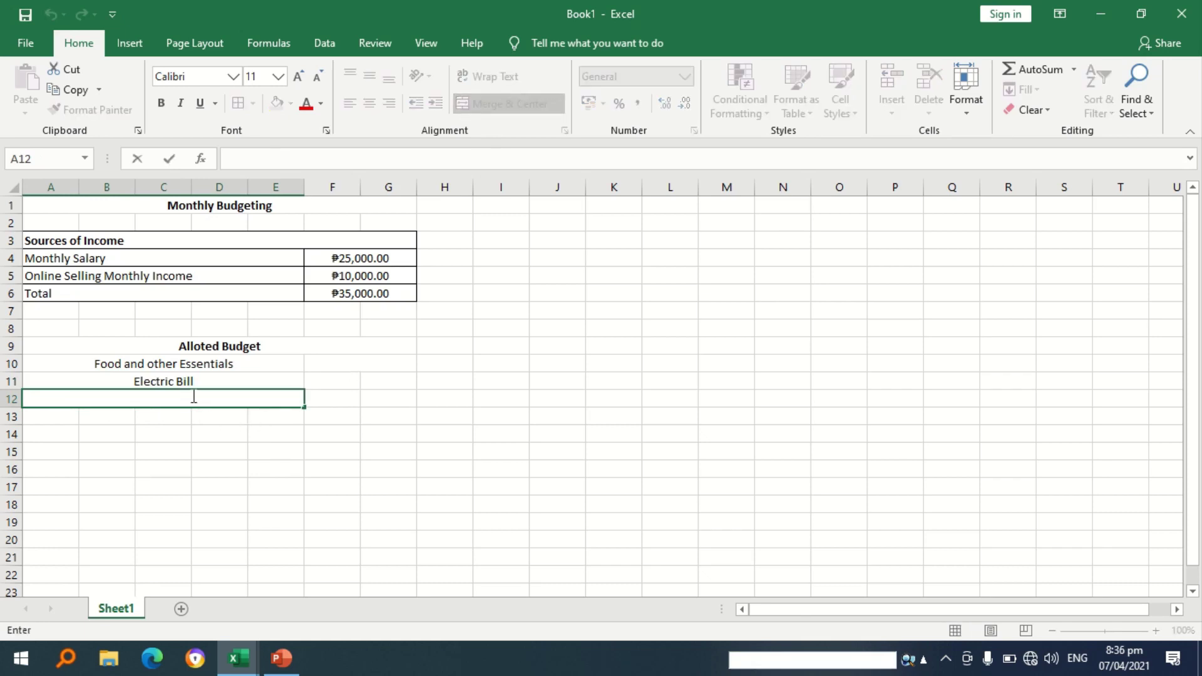
text(Water Bi)
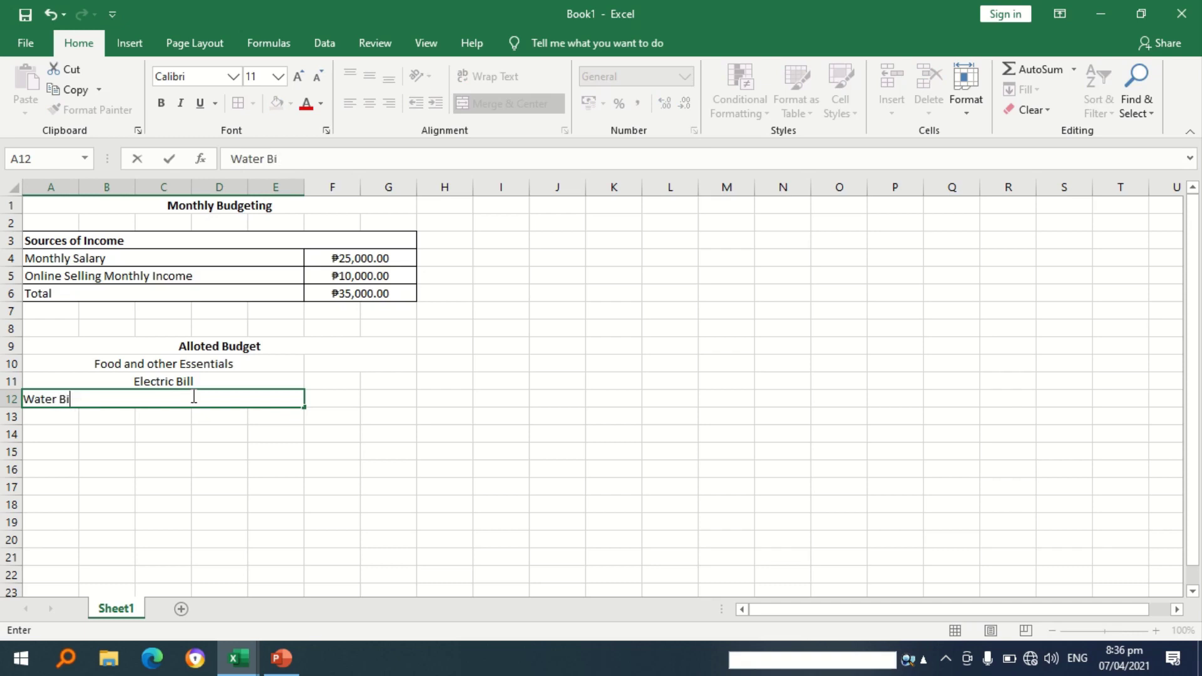
text(ll)
click(169, 438)
Merge and center A13:E13 and enter the label "Communication Bill" in it.
drag(54, 415, 289, 415)
click(499, 105)
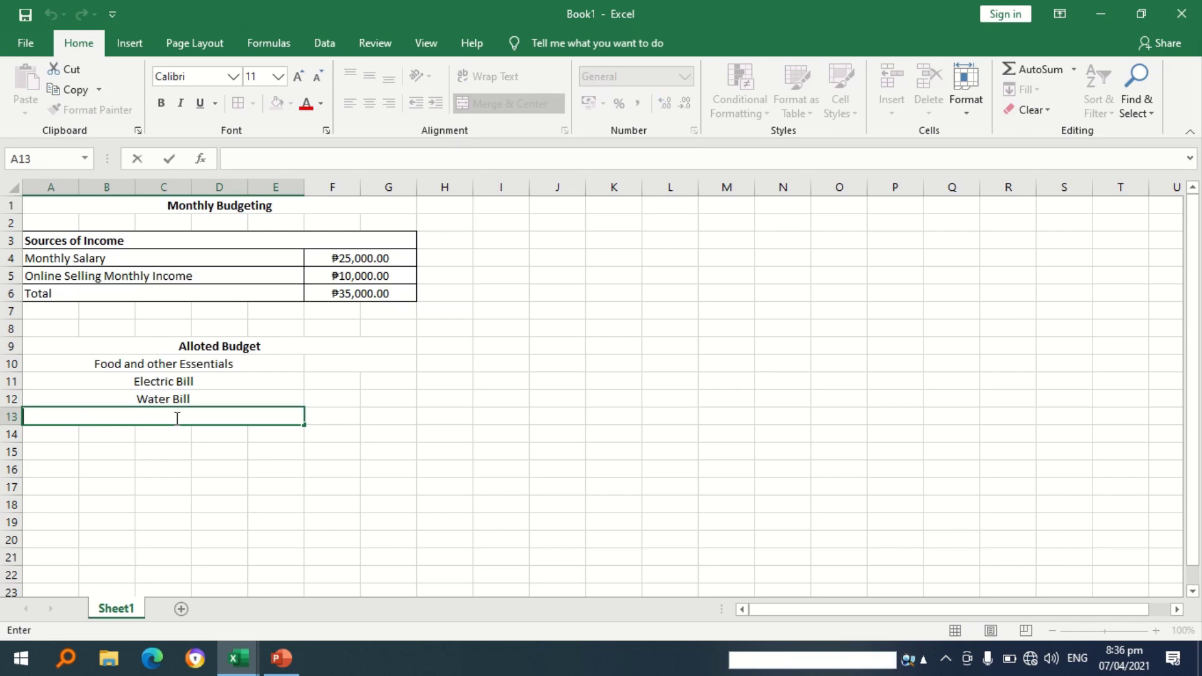
text(Communicationj)
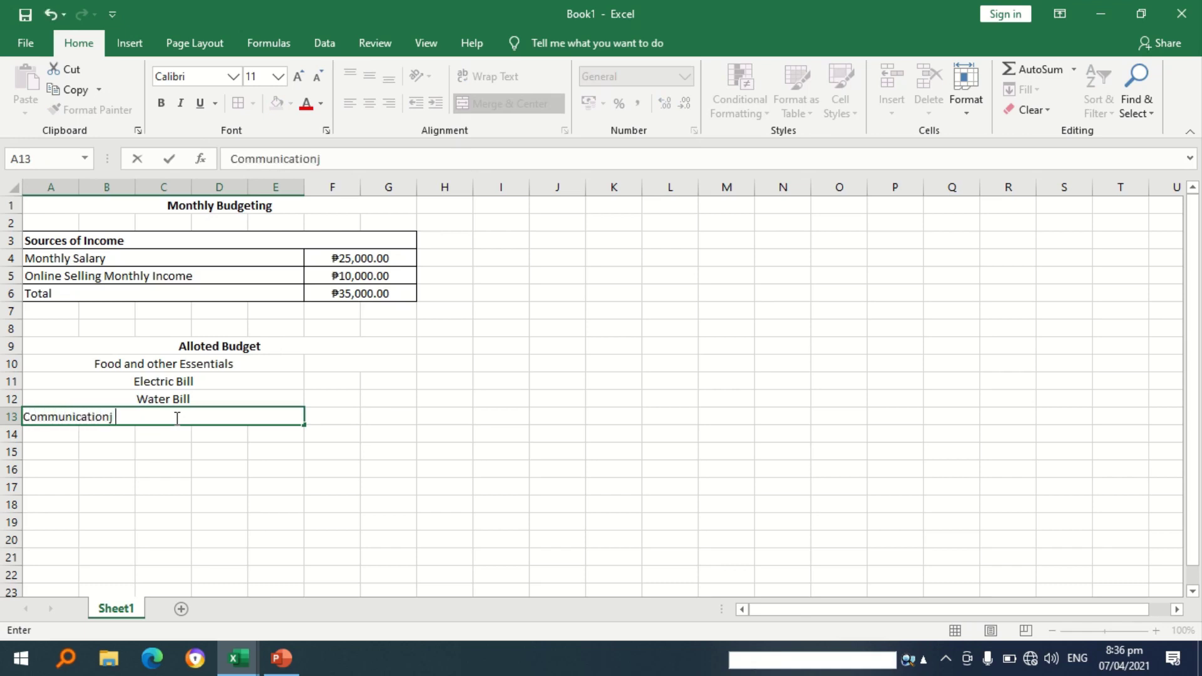
text(Bui)
key(BackSpace)
key(BackSpace)
key(BackSpace)
text(ill)
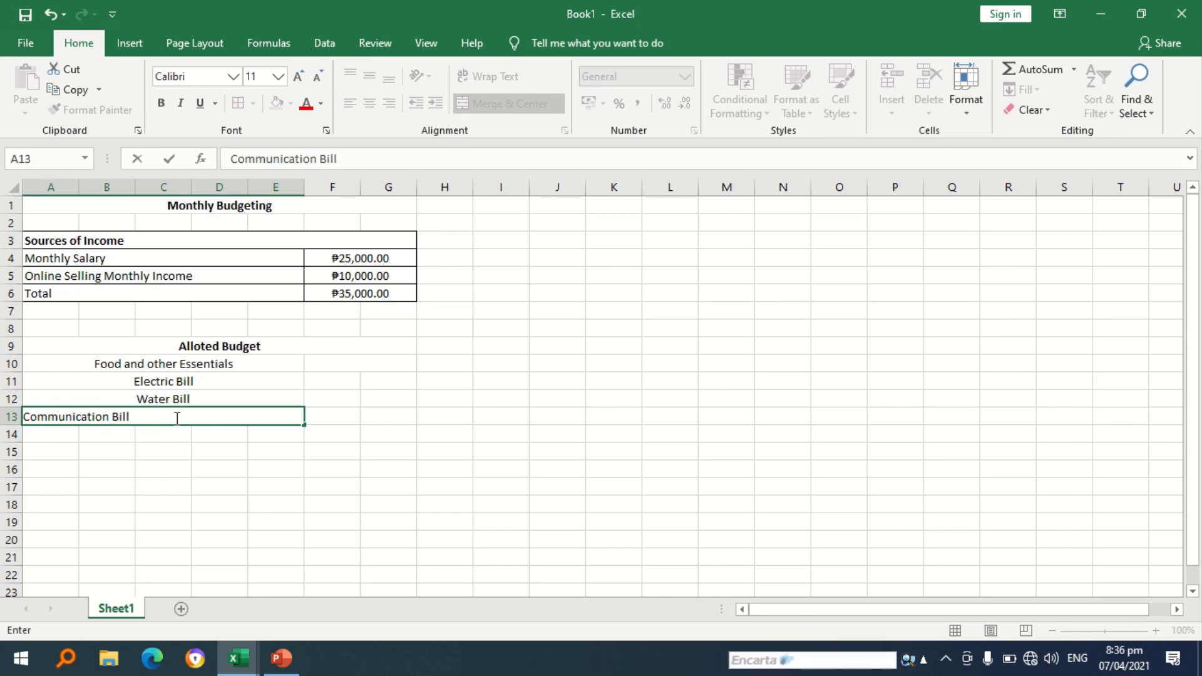
click(43, 449)
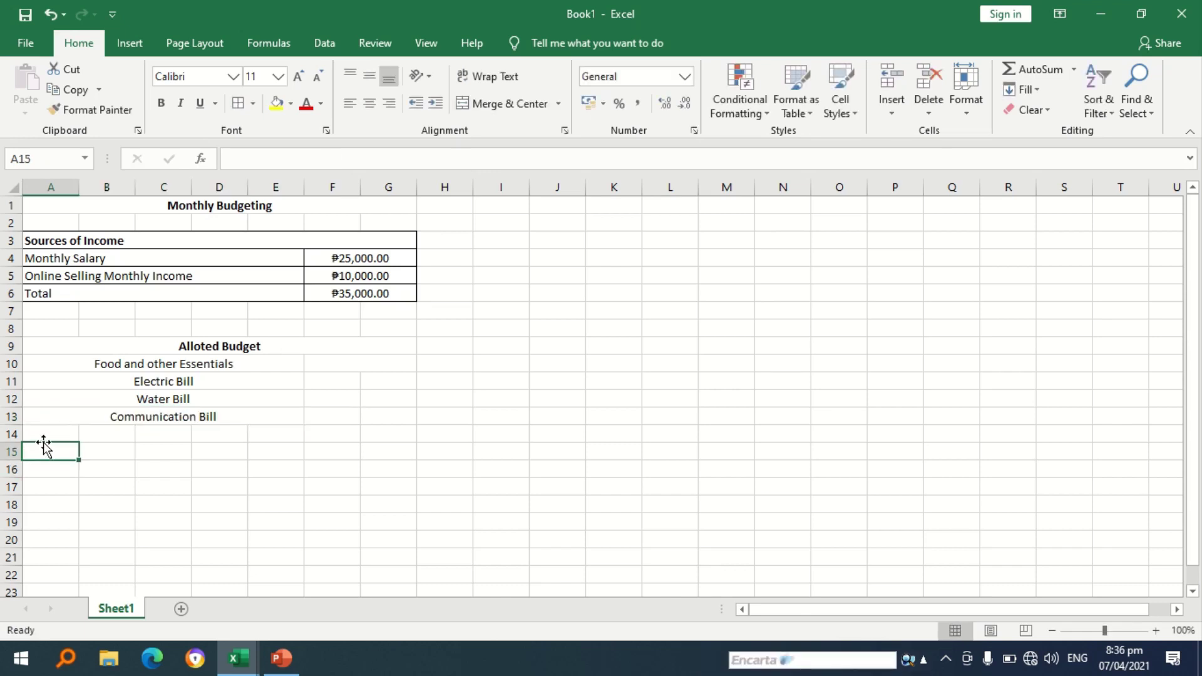
Merge and center A14:E14 and enter the label "Transportation" in it.
click(50, 436)
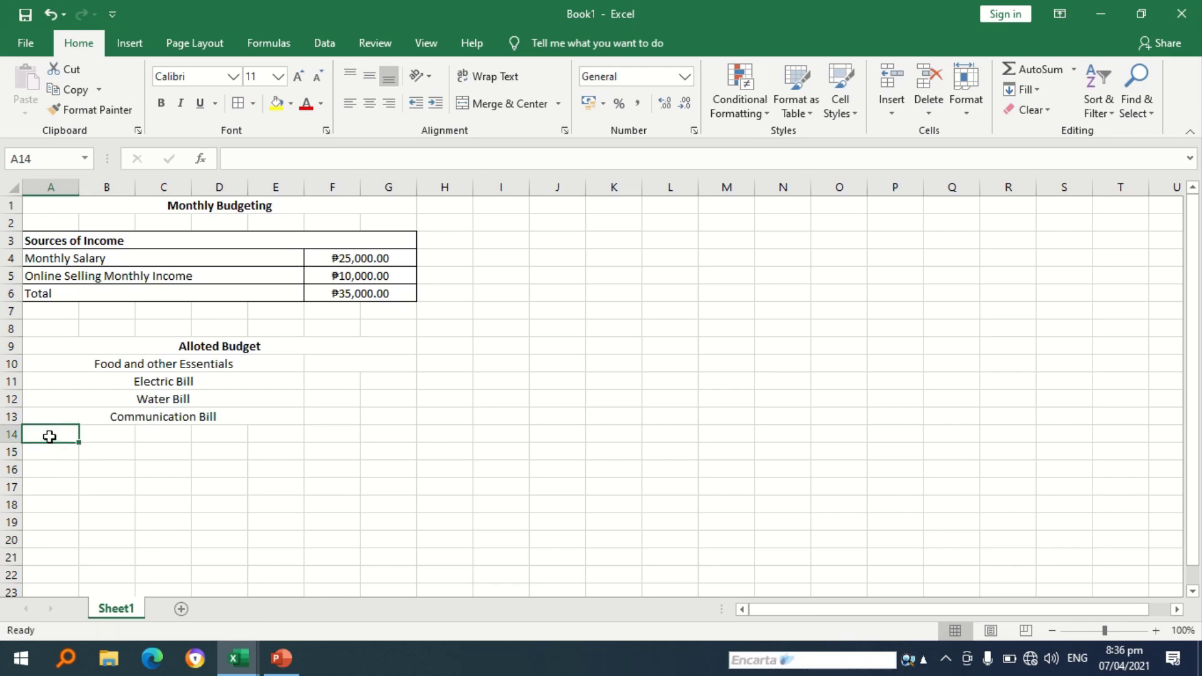
drag(49, 437, 254, 430)
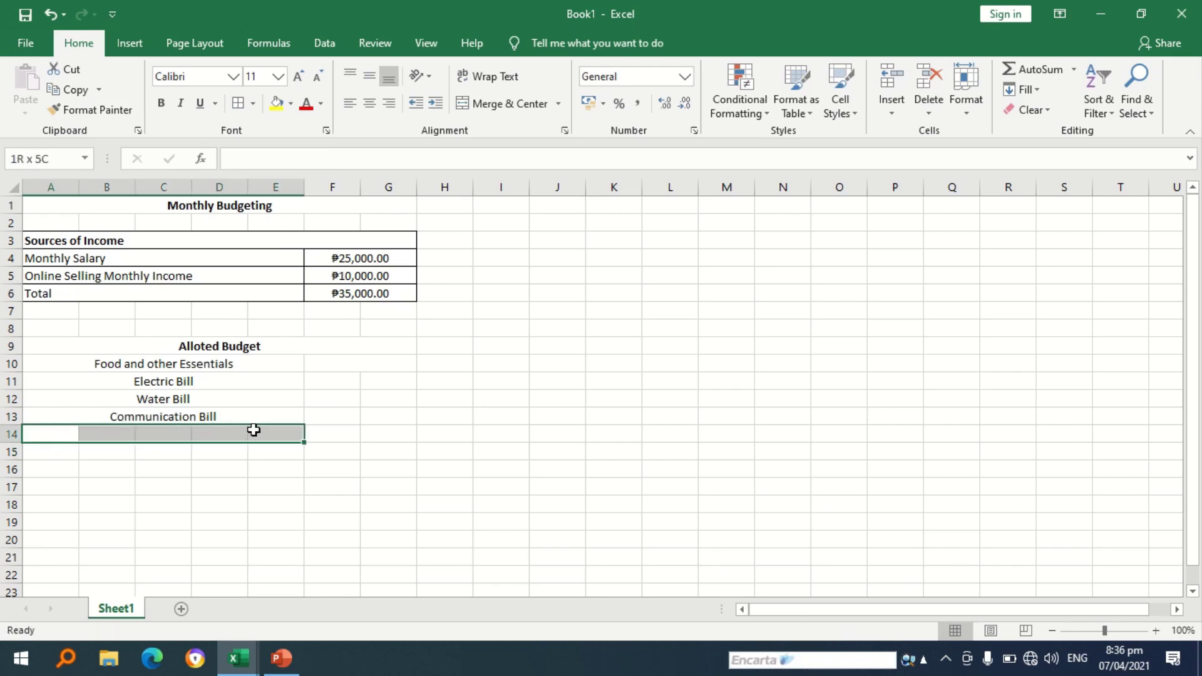
click(501, 104)
double_click(173, 435)
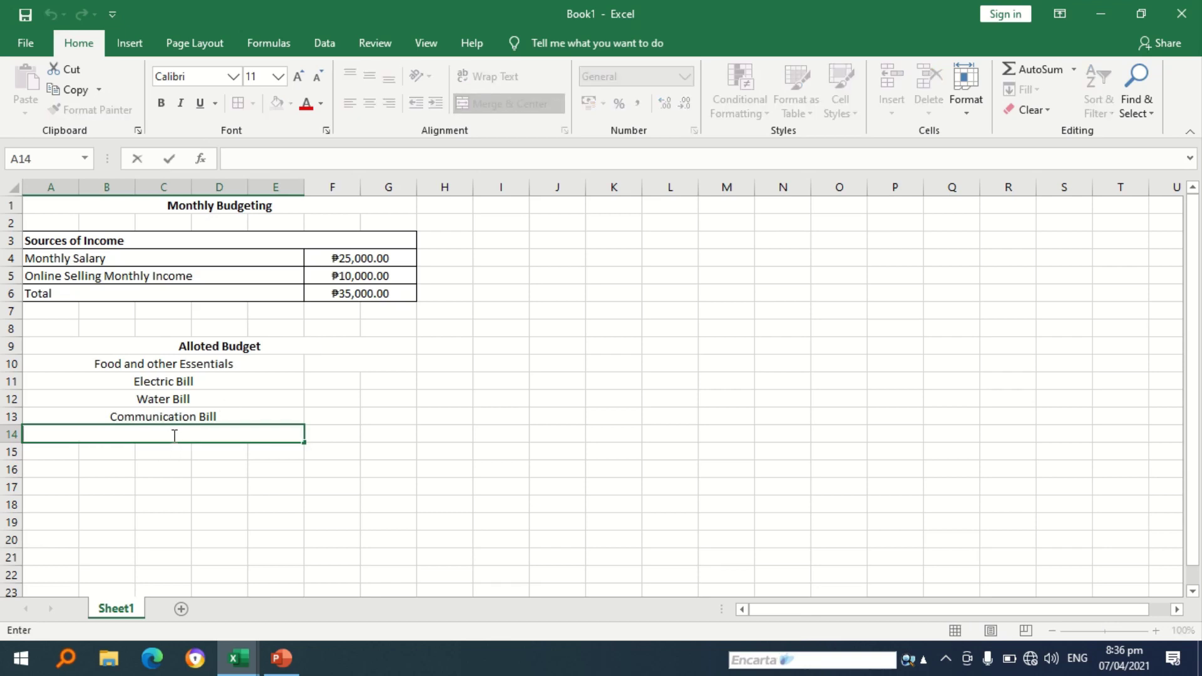
text(Transportation)
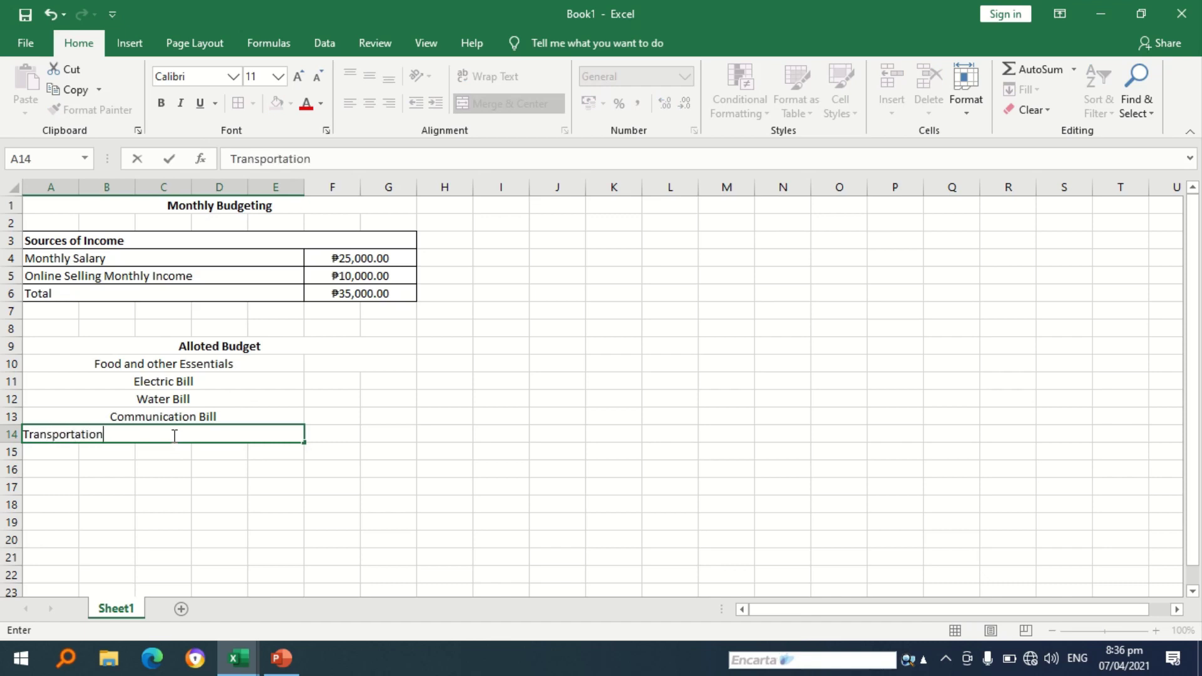
click(158, 461)
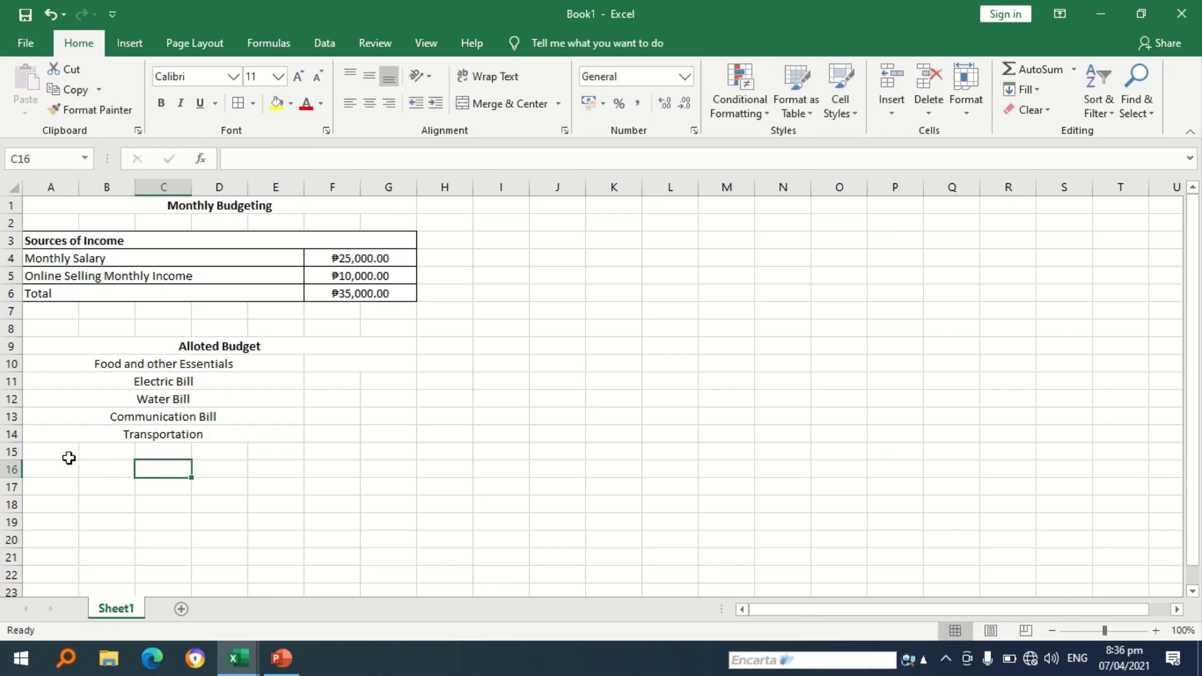
Merge and center A15:E15 and enter the label "Other Expenses" in it.
drag(67, 457, 269, 451)
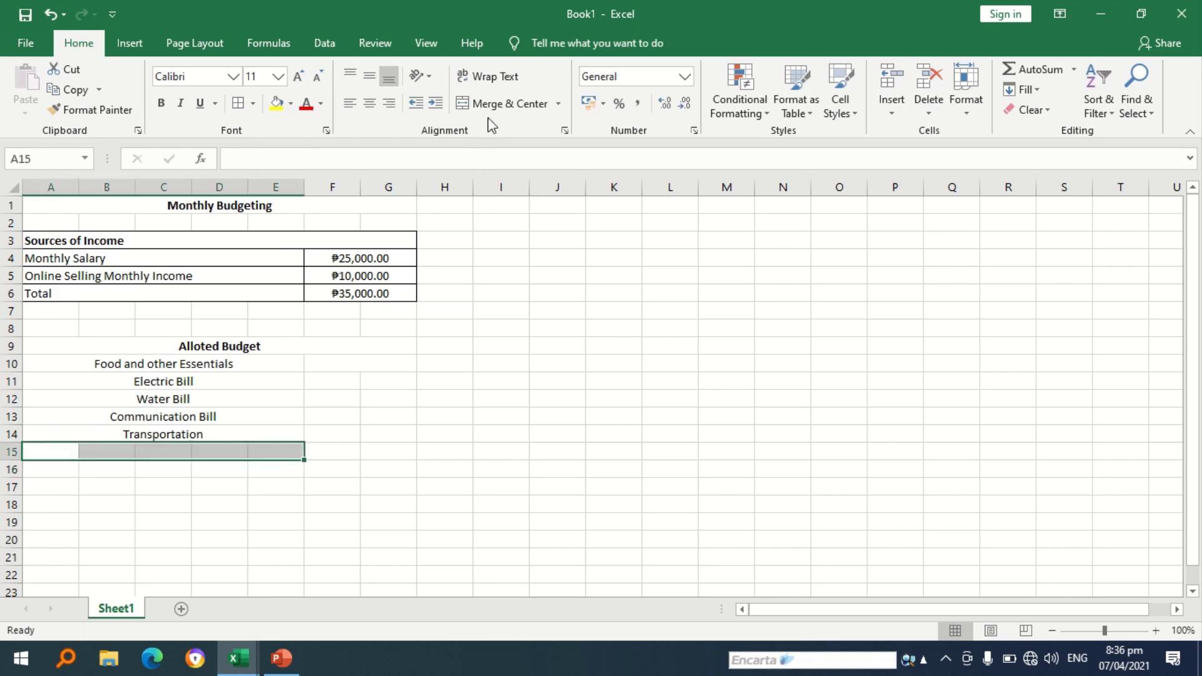
click(504, 103)
double_click(189, 451)
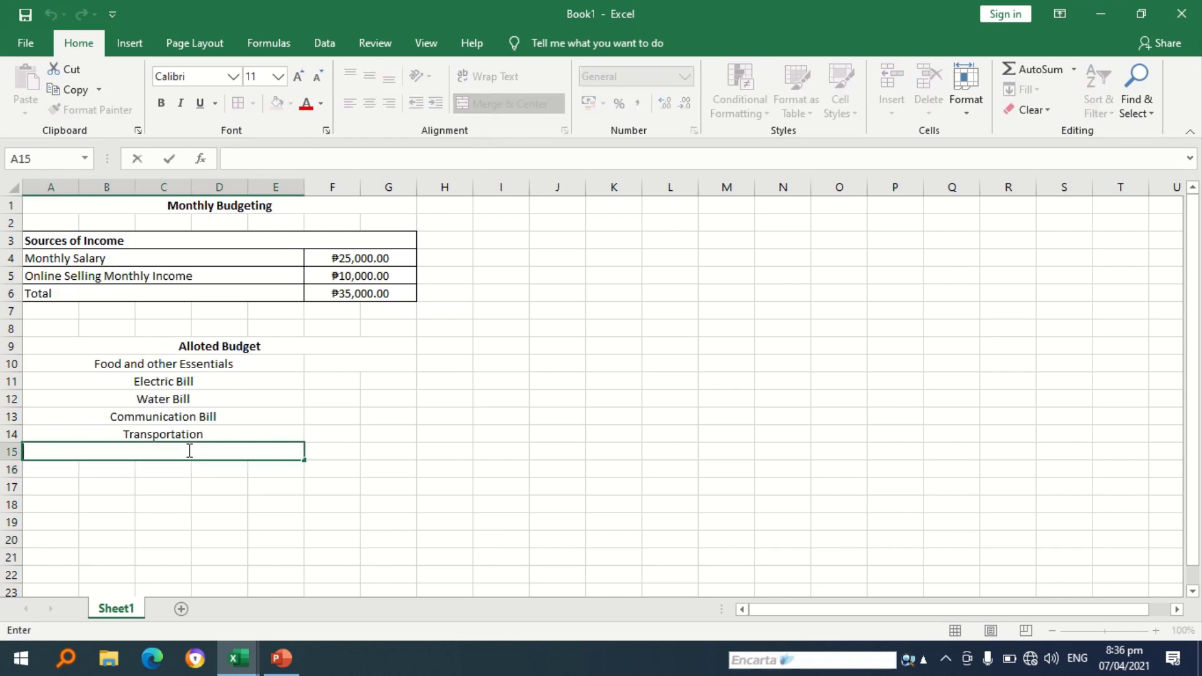
text(Other Expenses)
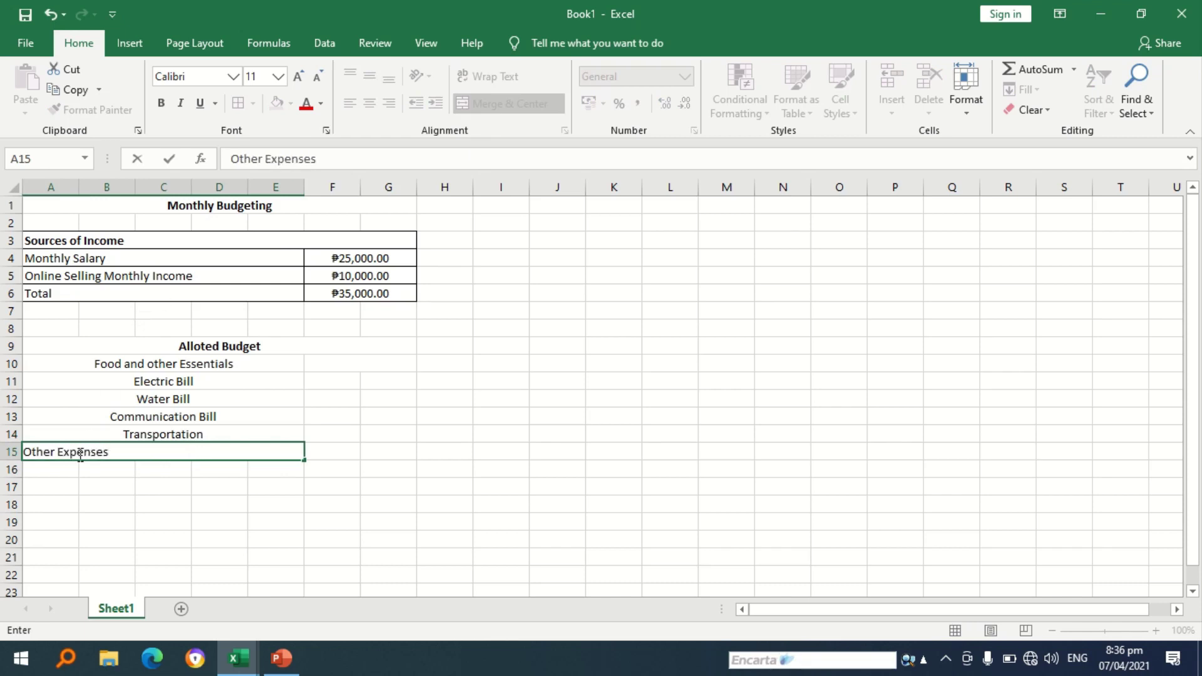
click(64, 470)
Merge and center A16:E16 and enter the label "Total" in it.
drag(63, 470, 276, 469)
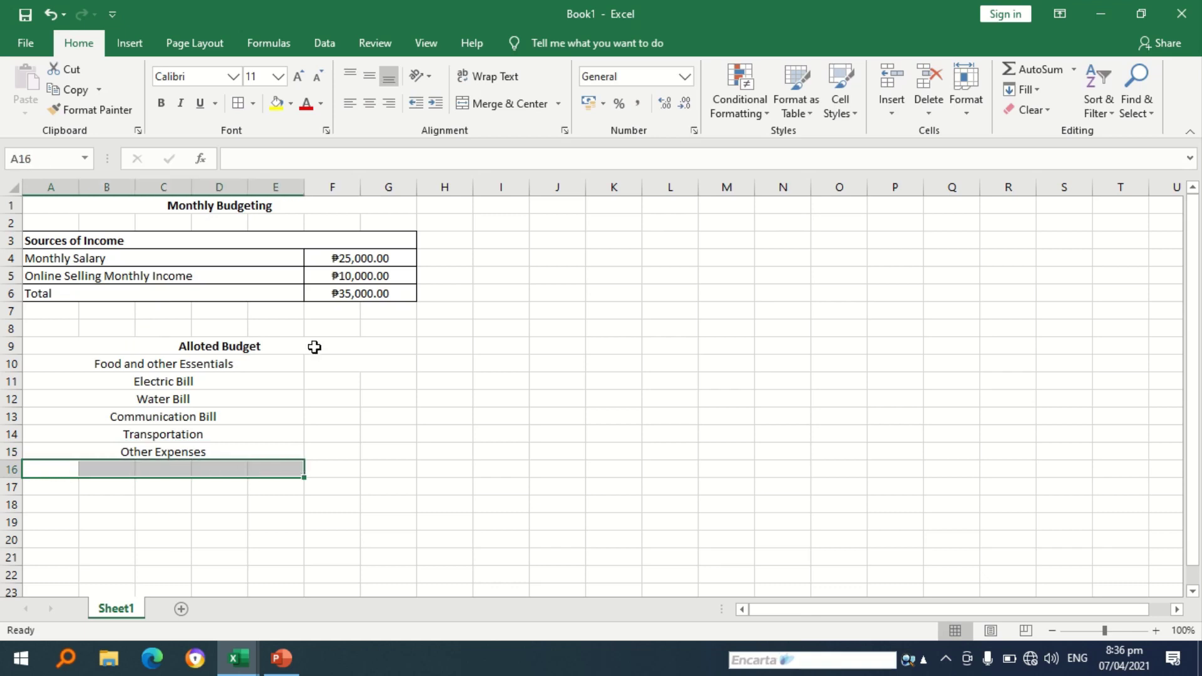
click(482, 109)
double_click(183, 470)
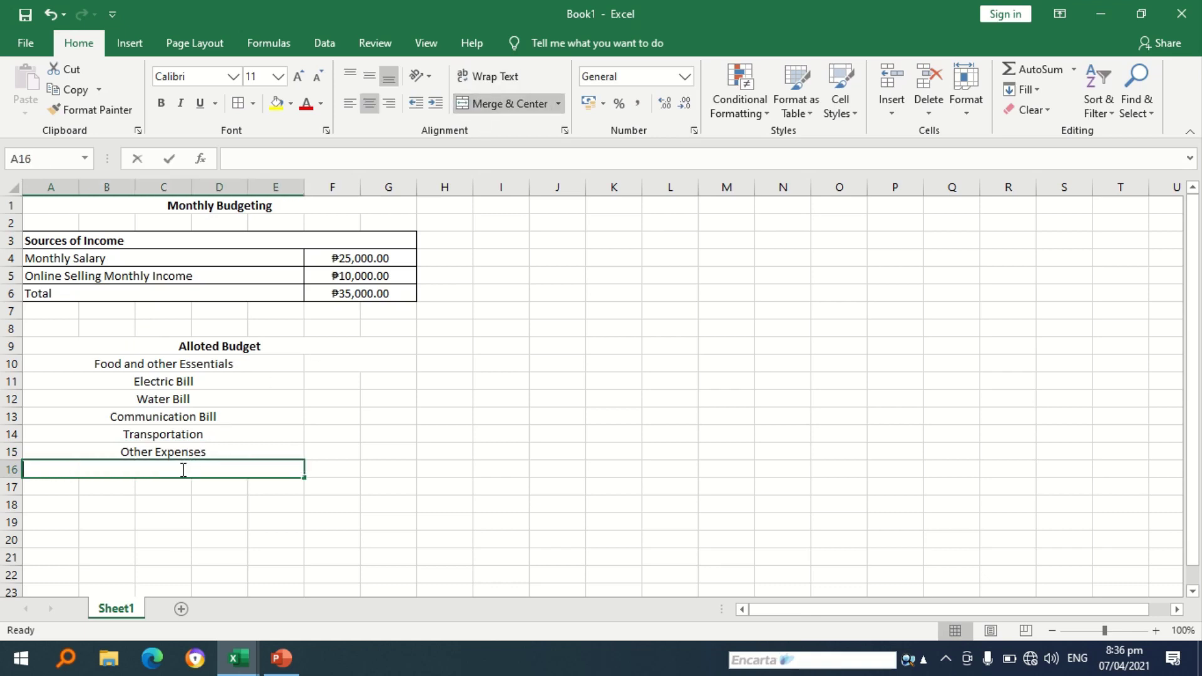
text(Tota)
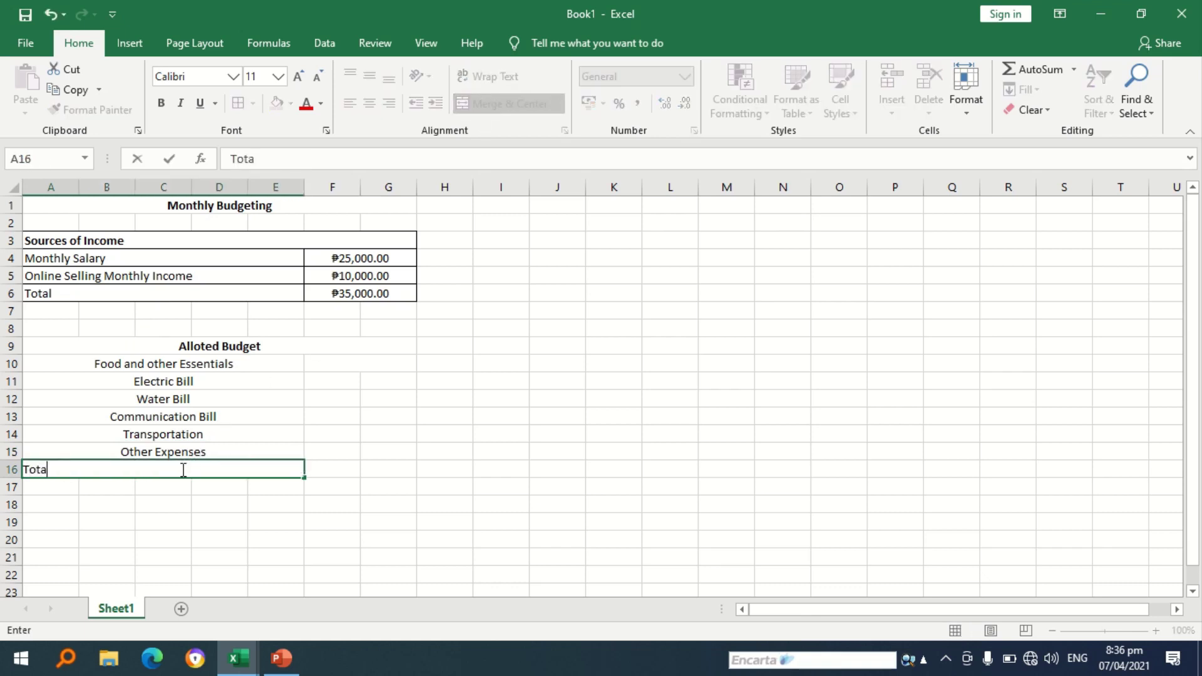
text(l)
click(172, 487)
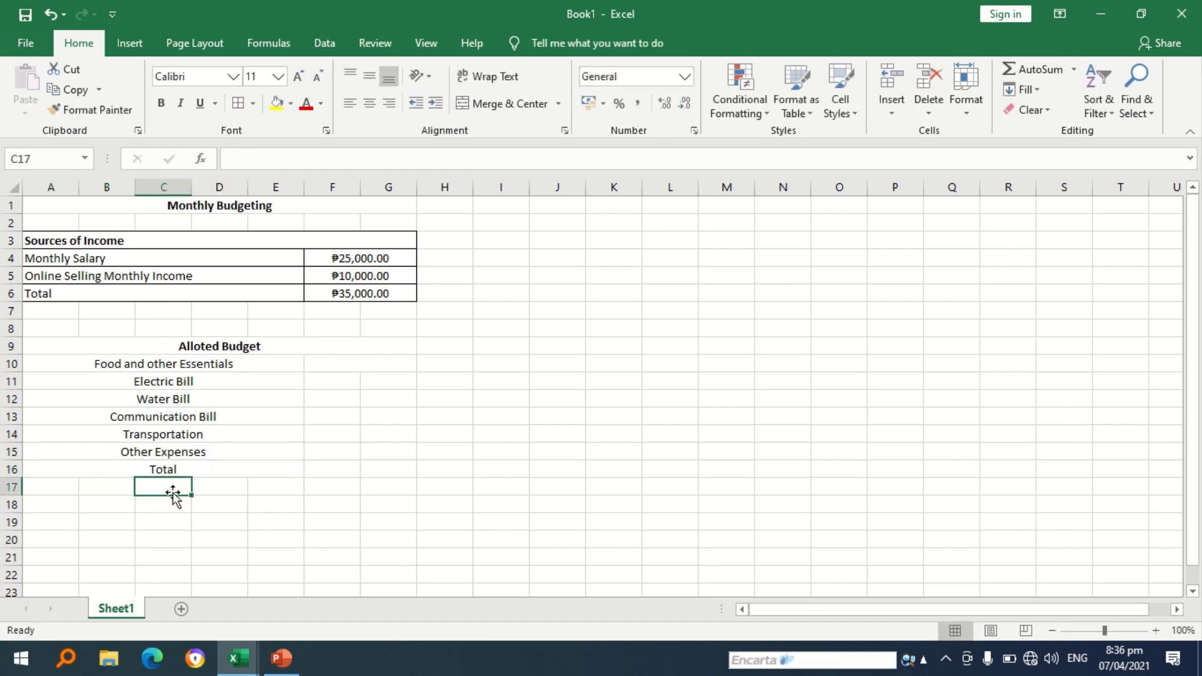
Left-align all the Alloted Budget labels in A10:E16, from Food and other Essentials to Total.
drag(96, 365, 127, 464)
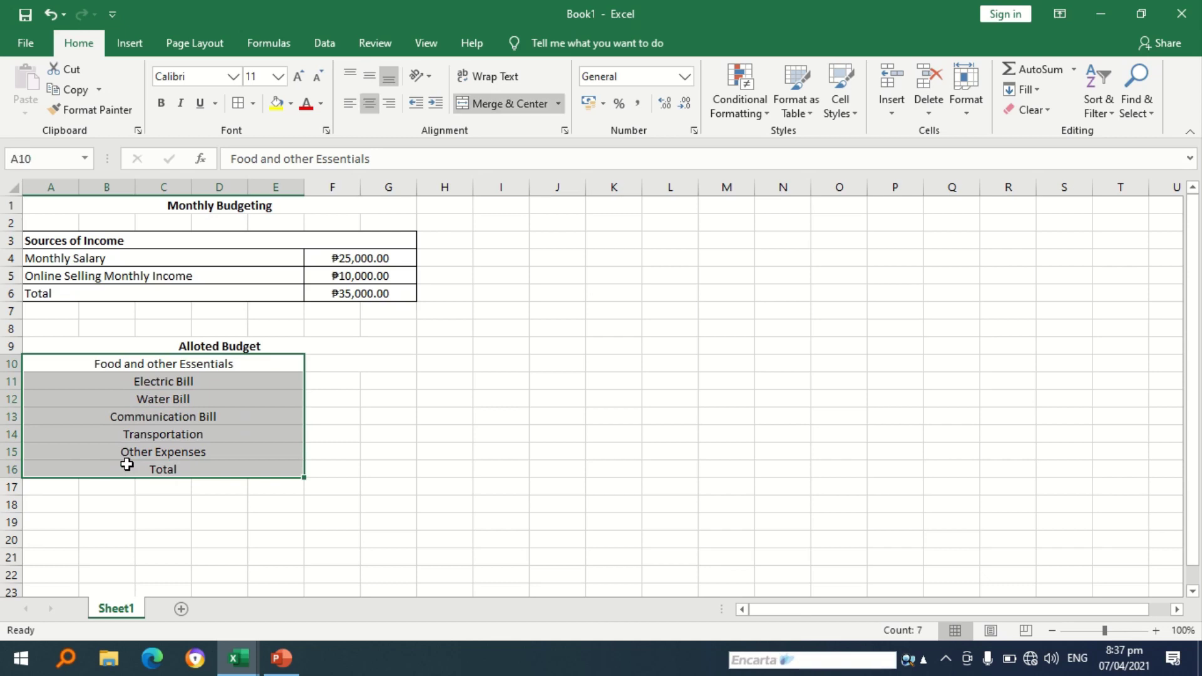
click(380, 436)
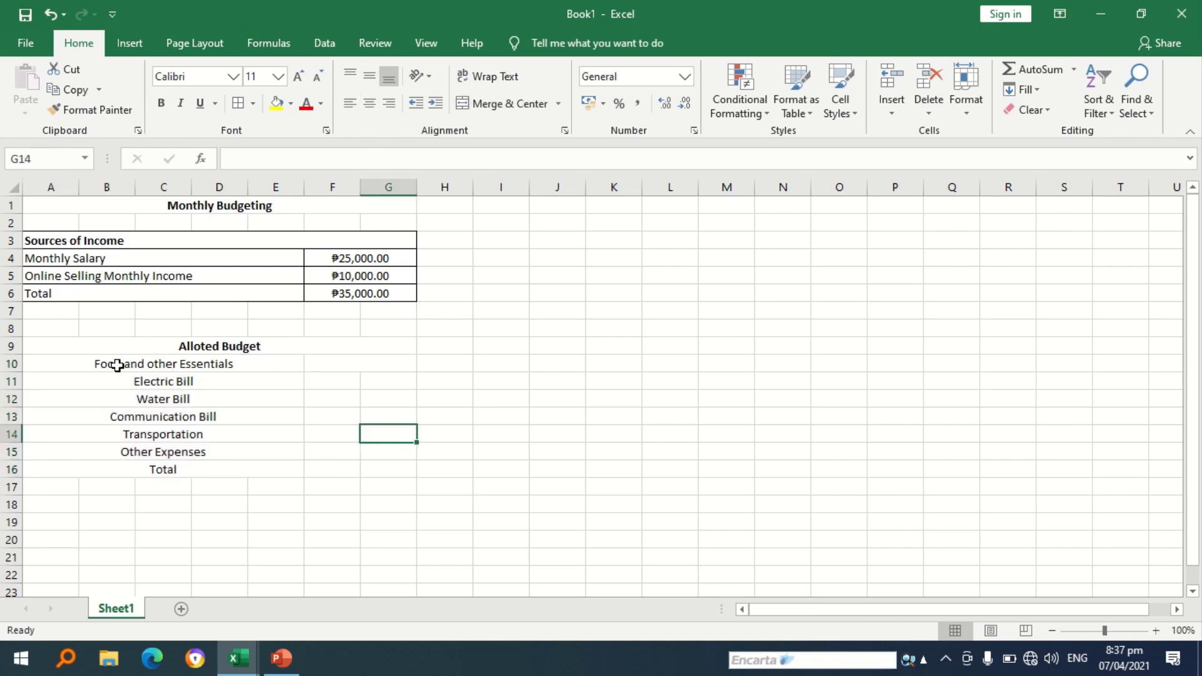
click(80, 361)
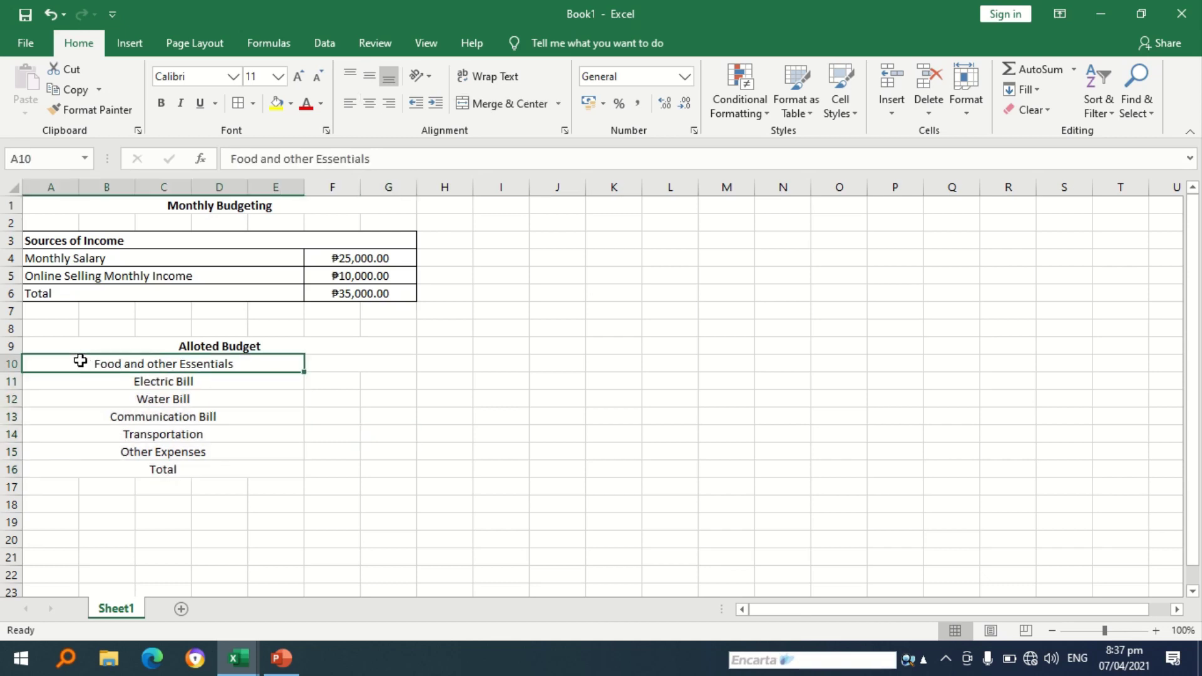
drag(80, 361, 80, 466)
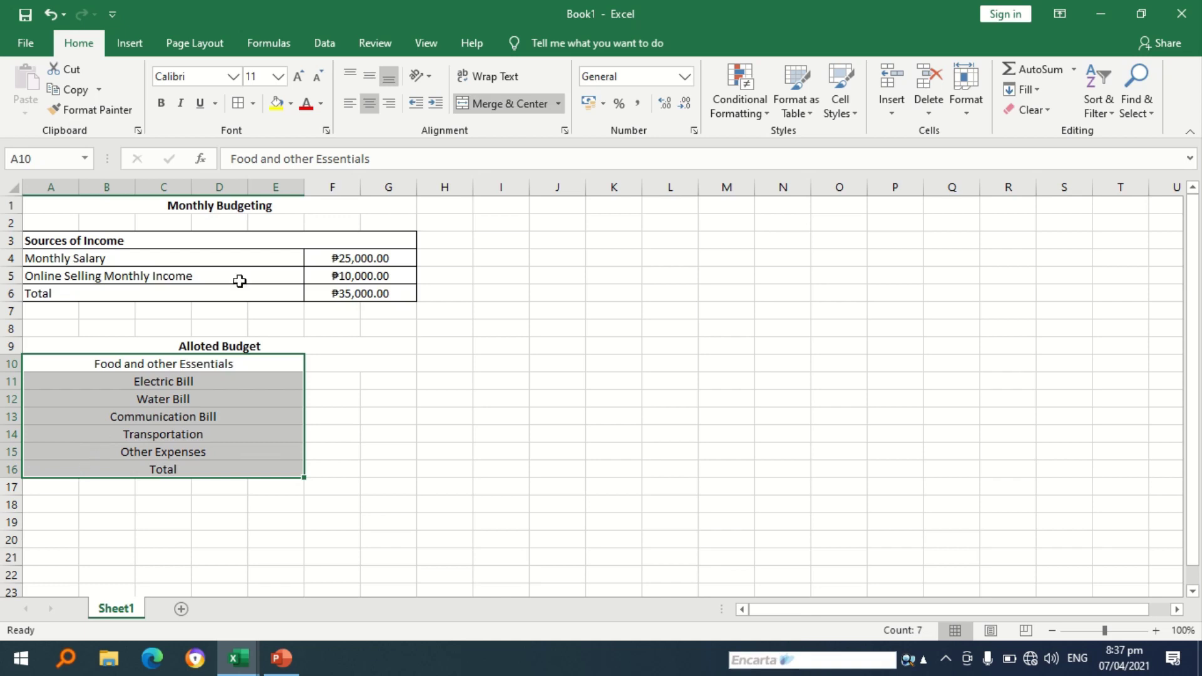
click(349, 110)
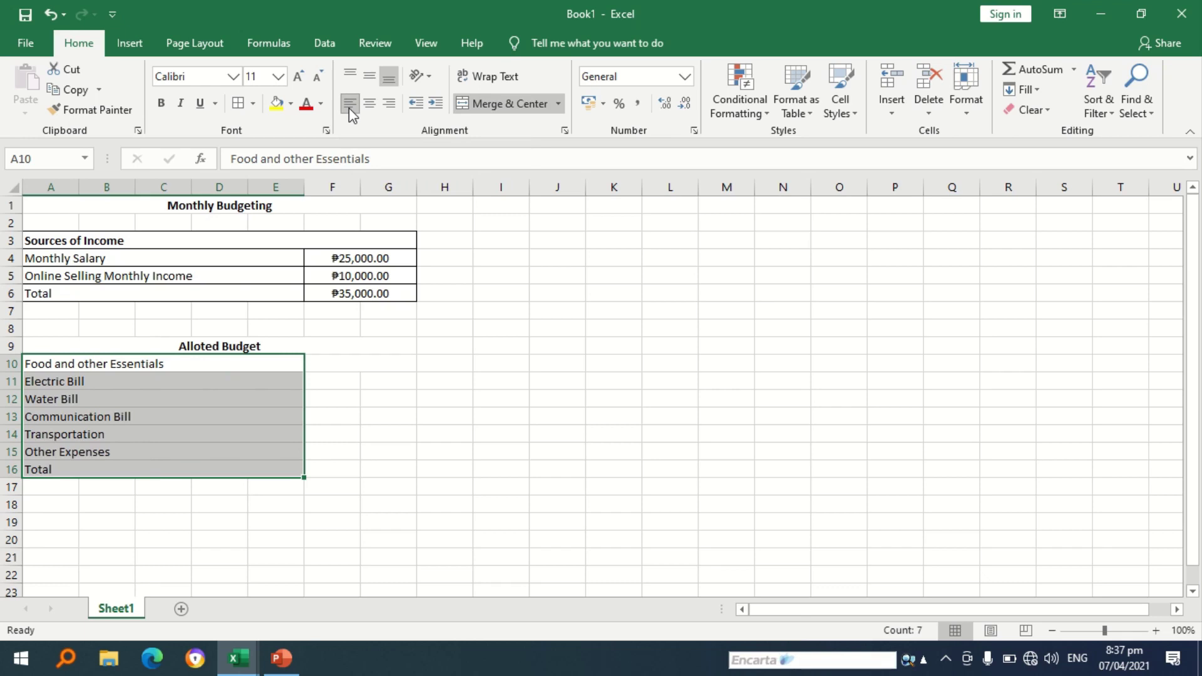
Merge and center columns F and G separately in each of rows 11 to 15 for the budget amounts.
click(325, 379)
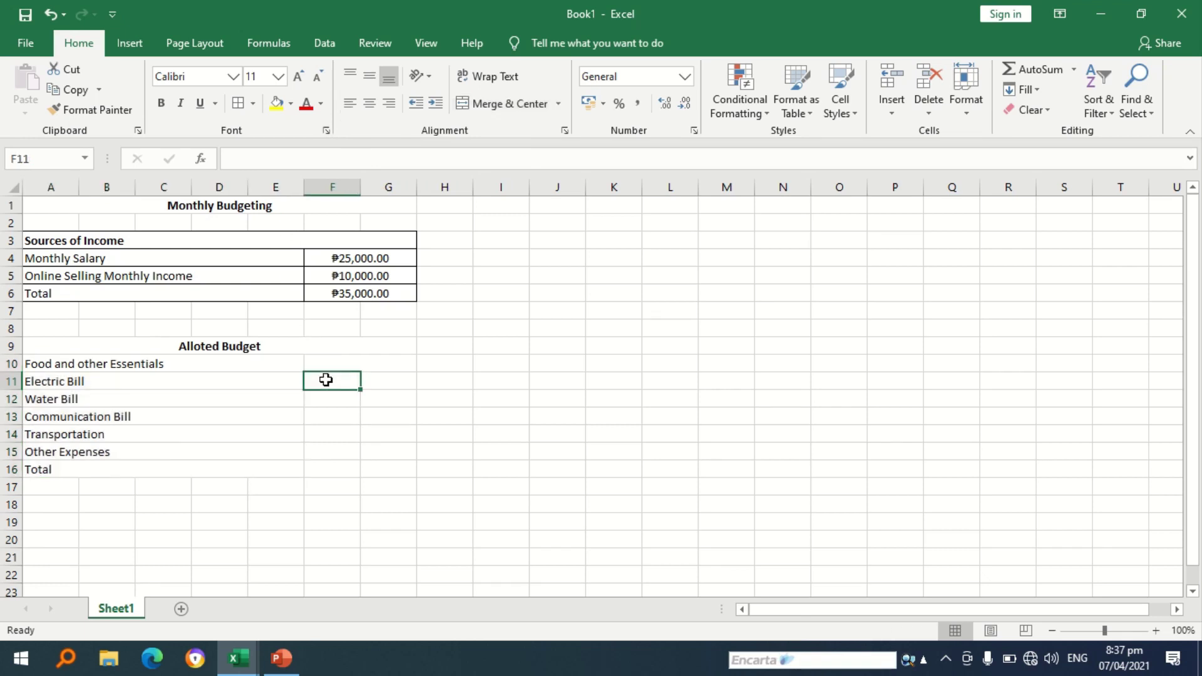
drag(326, 380, 368, 378)
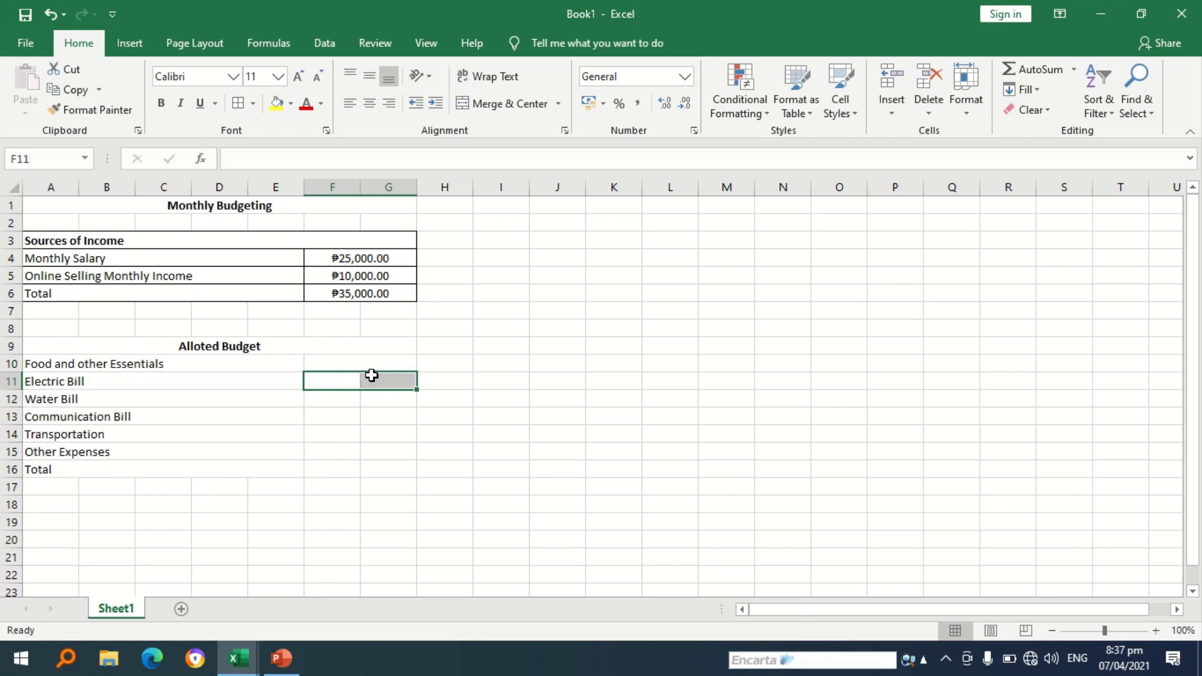
click(505, 104)
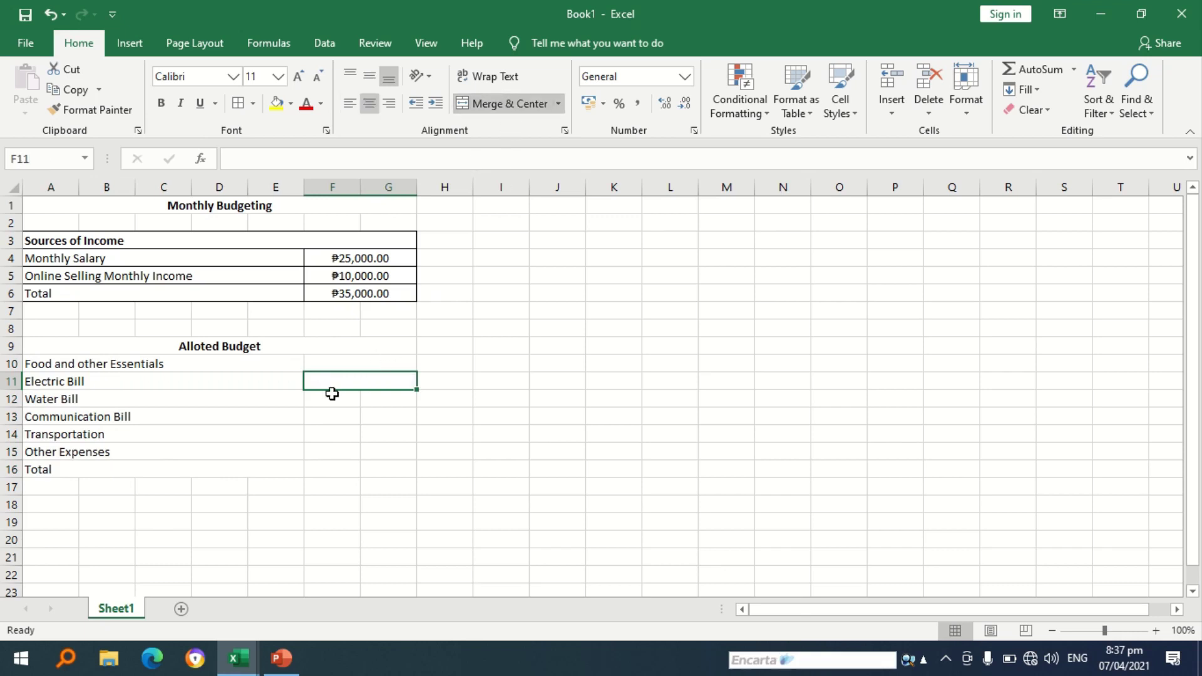
drag(330, 399, 392, 432)
click(506, 104)
click(505, 104)
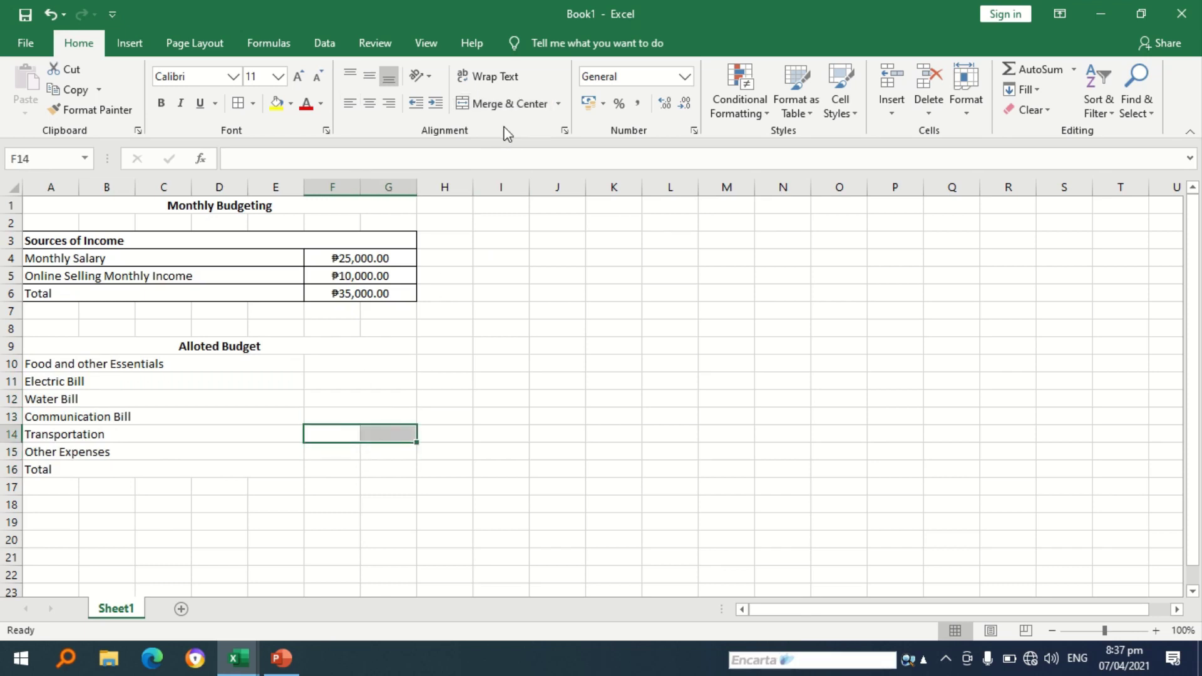
click(506, 104)
drag(328, 453, 388, 452)
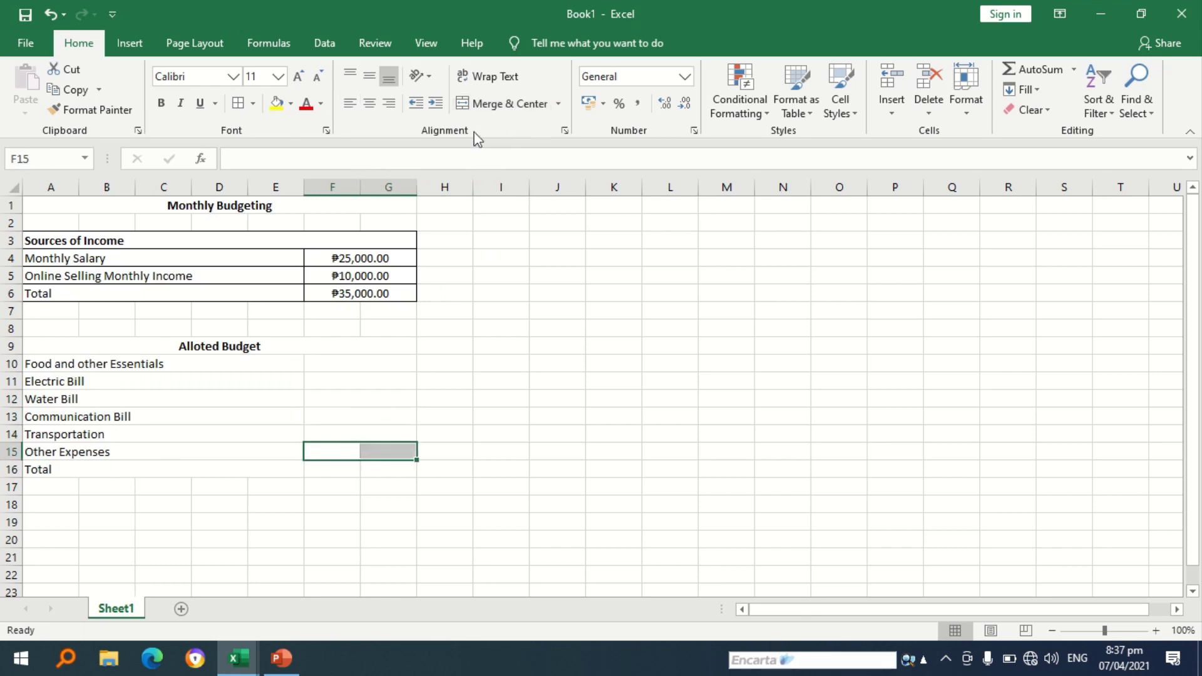
click(494, 105)
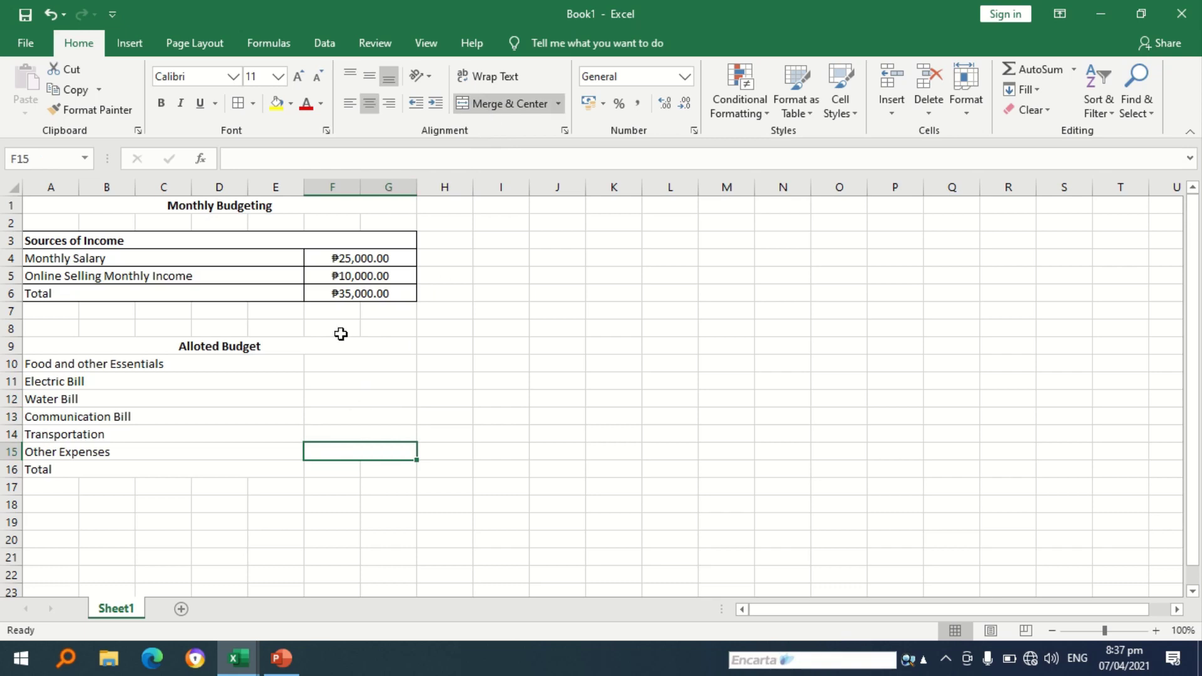
Enter the budget amounts 7,000 for Food and other Essentials, 1,500 for Electric Bill and 1,000.00 for Water Bill.
double_click(372, 366)
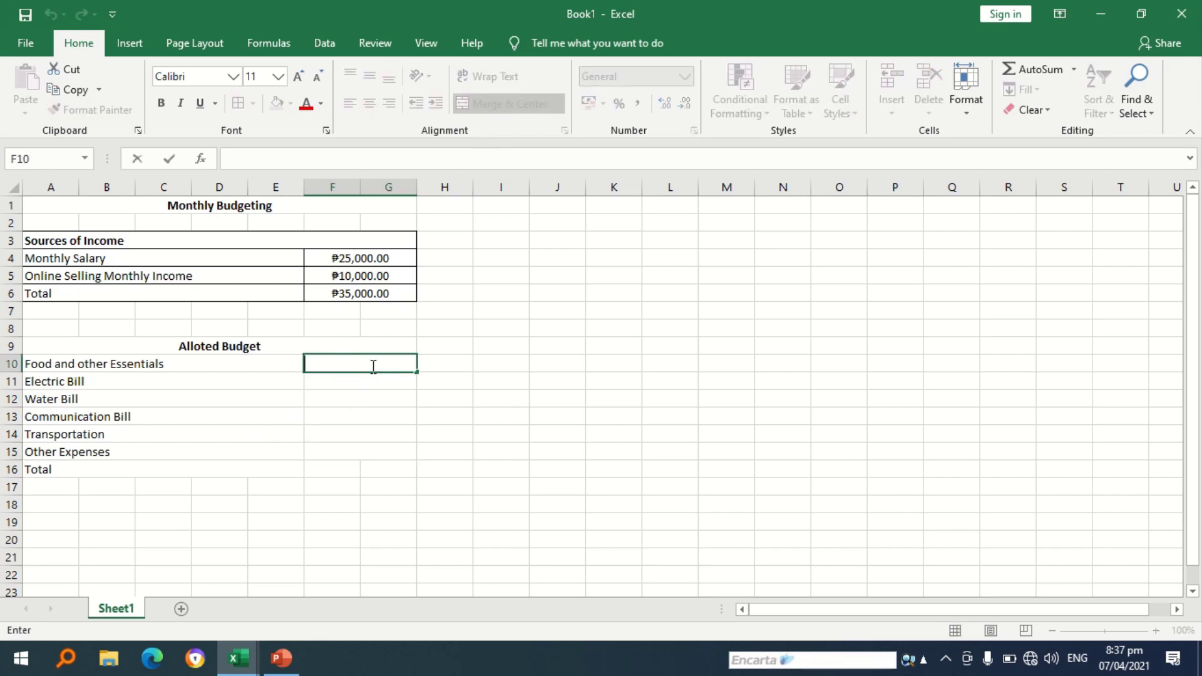
text(7,000)
double_click(360, 385)
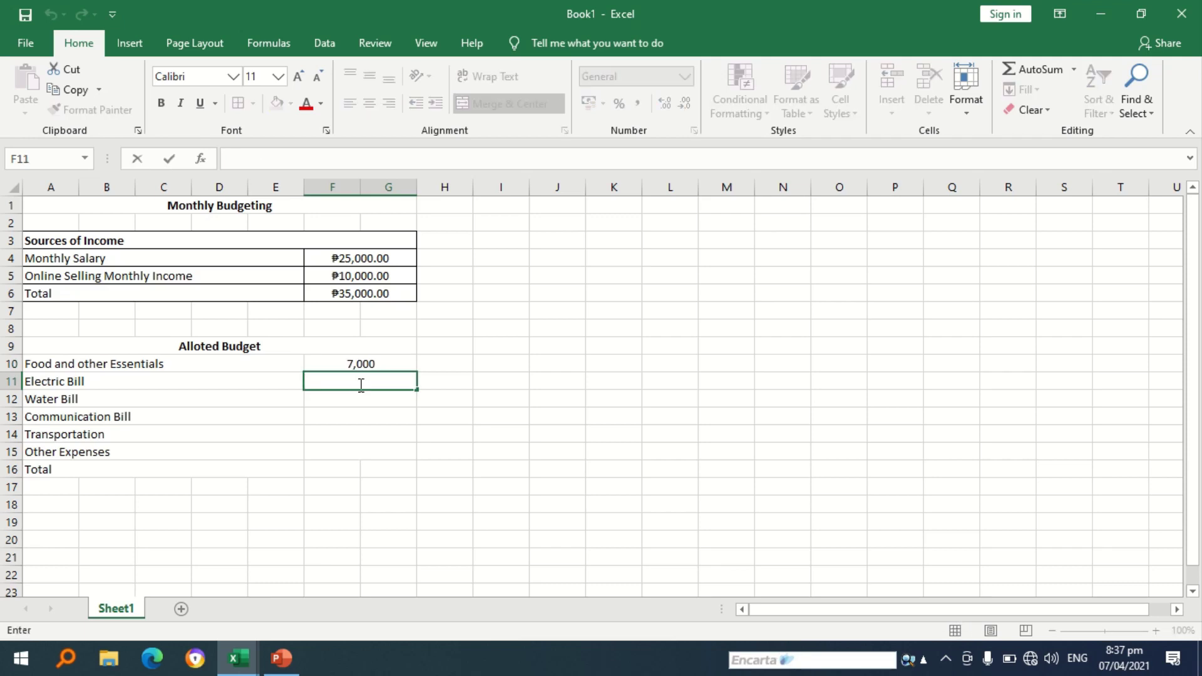
text(1,500)
click(354, 394)
text(1,)
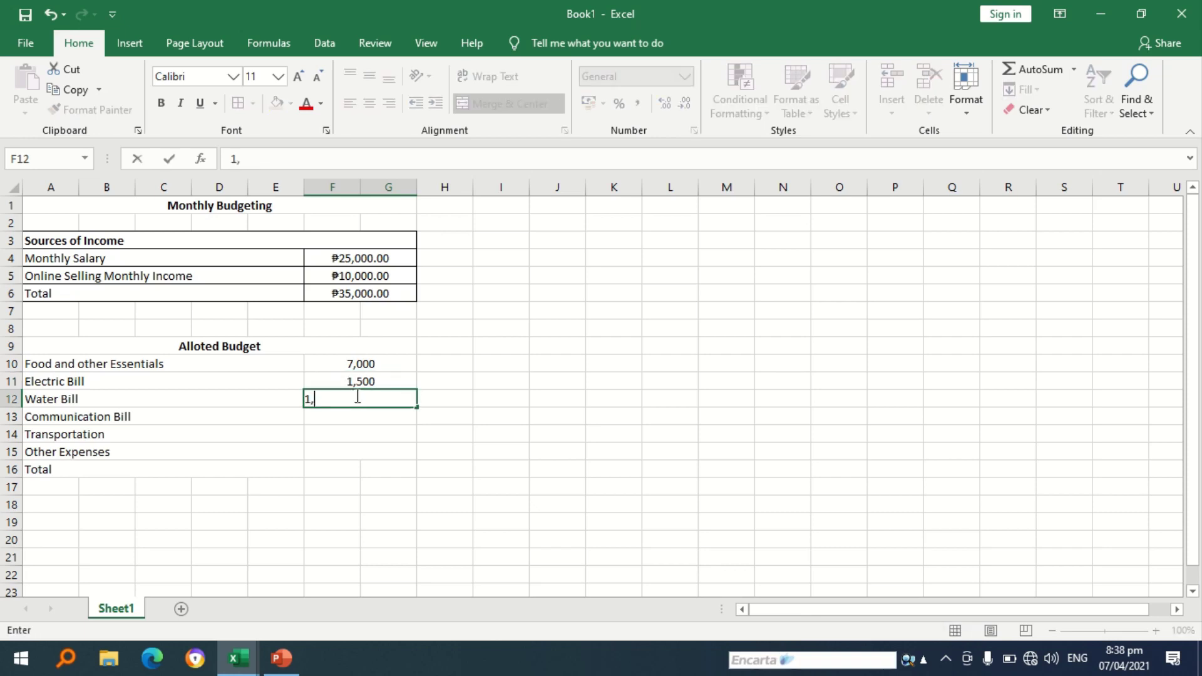
text(000.00)
click(354, 413)
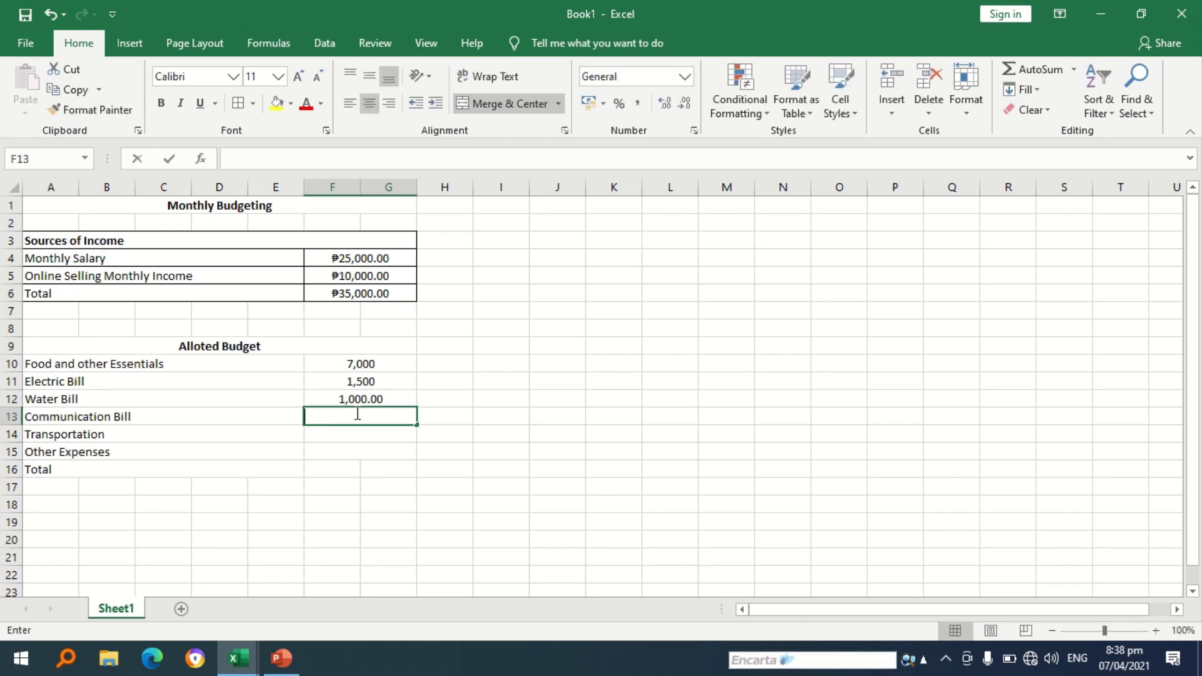
Try to remove the decimals from the Water Bill amount by re-entering it as 1,000.
double_click(390, 395)
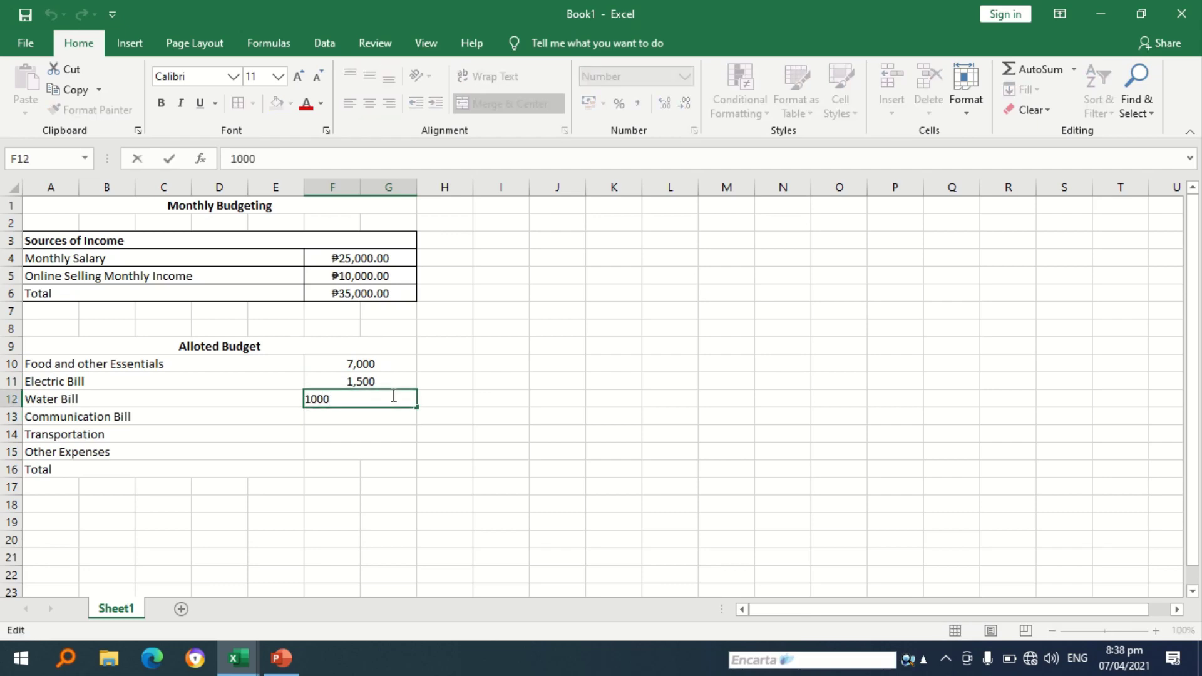
click(360, 410)
double_click(391, 397)
click(391, 449)
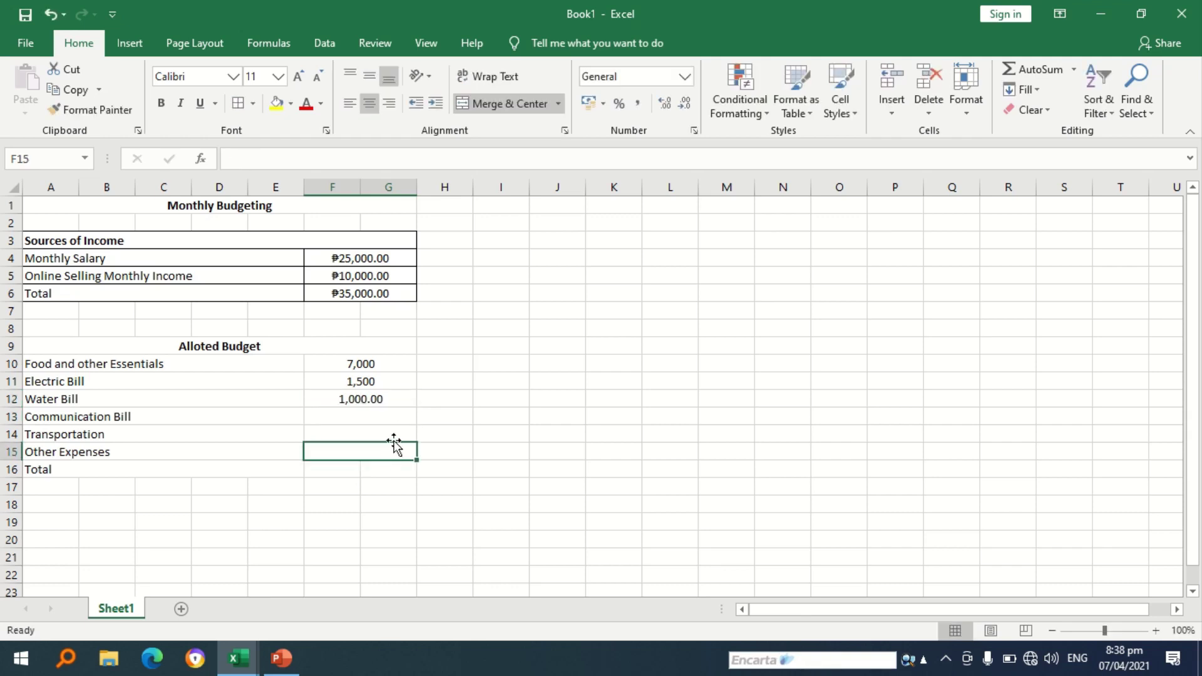
click(393, 402)
double_click(393, 402)
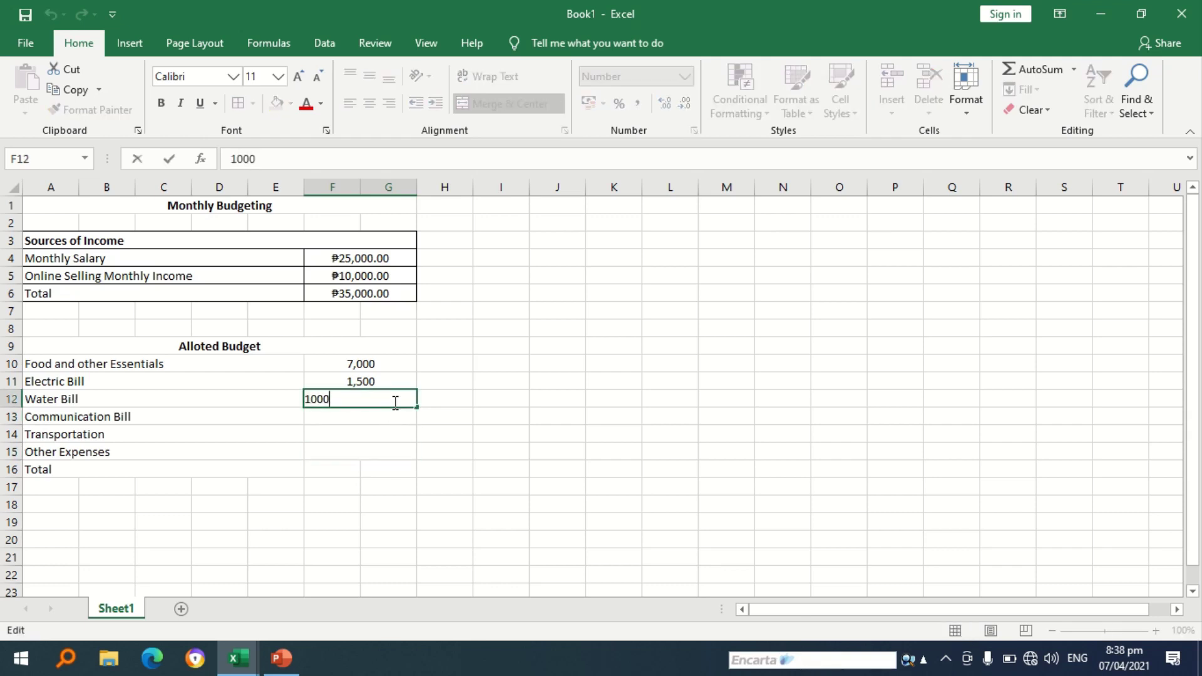
key(BackSpace)
key(BackSpace)
key(BackSpace)
key(BackSpace)
text(1,000)
click(379, 433)
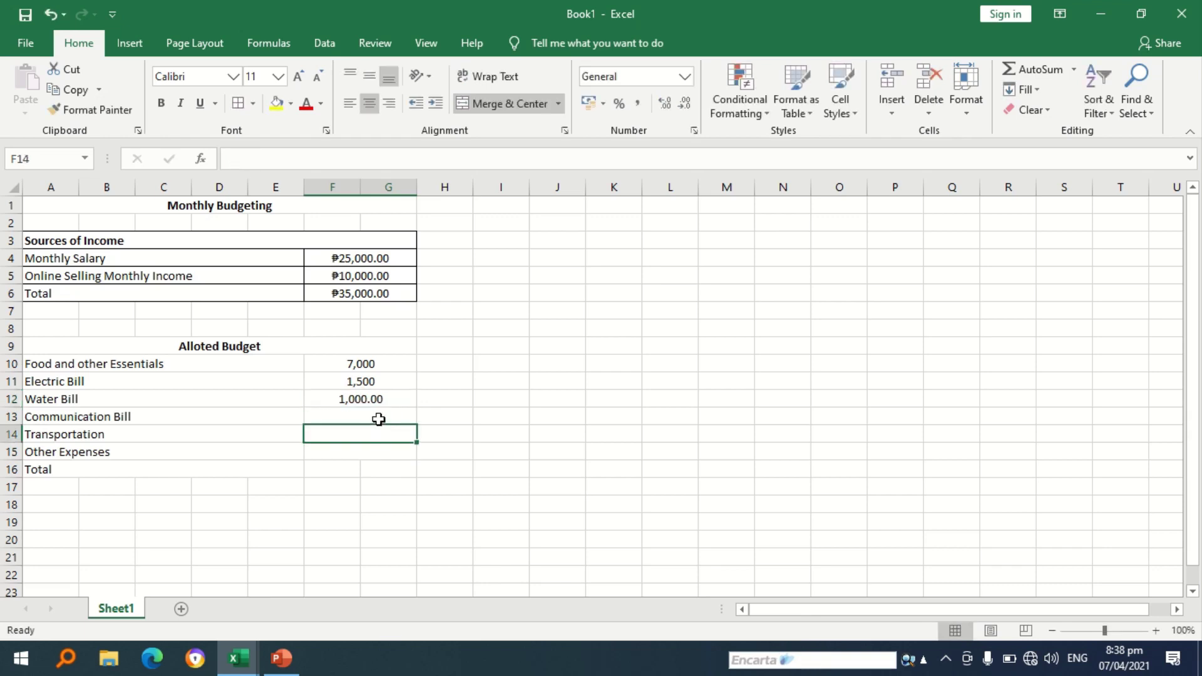
Change the number format of the Water Bill amount in F12 to General.
click(379, 417)
click(384, 400)
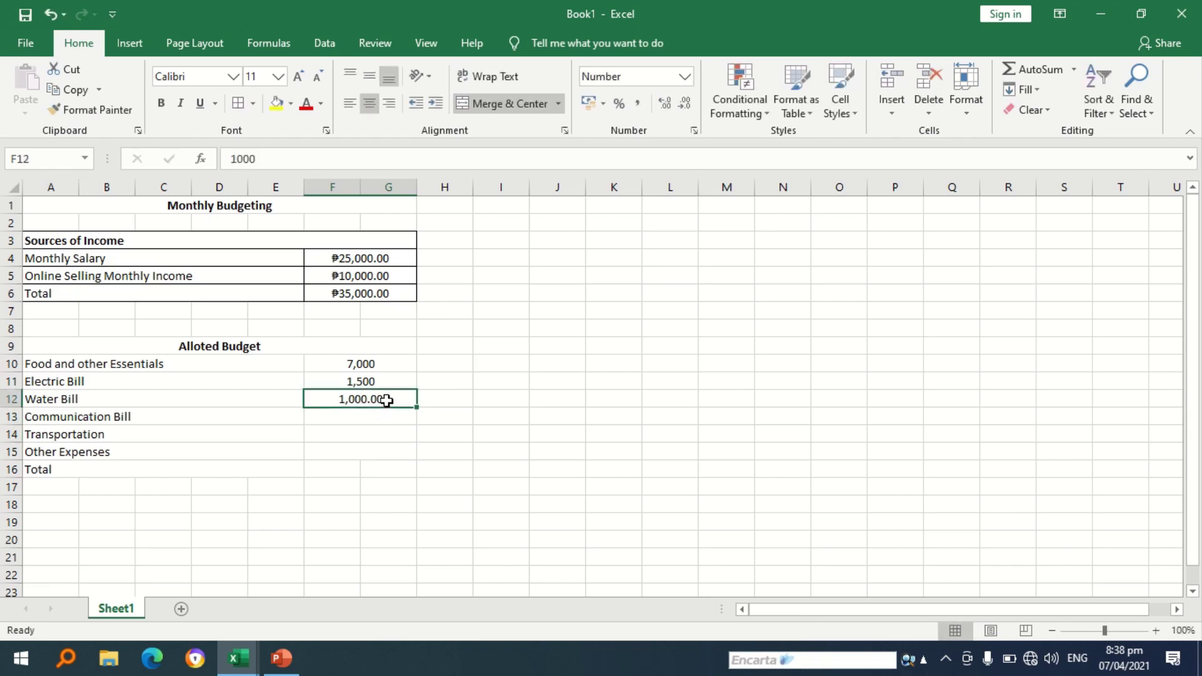
click(685, 77)
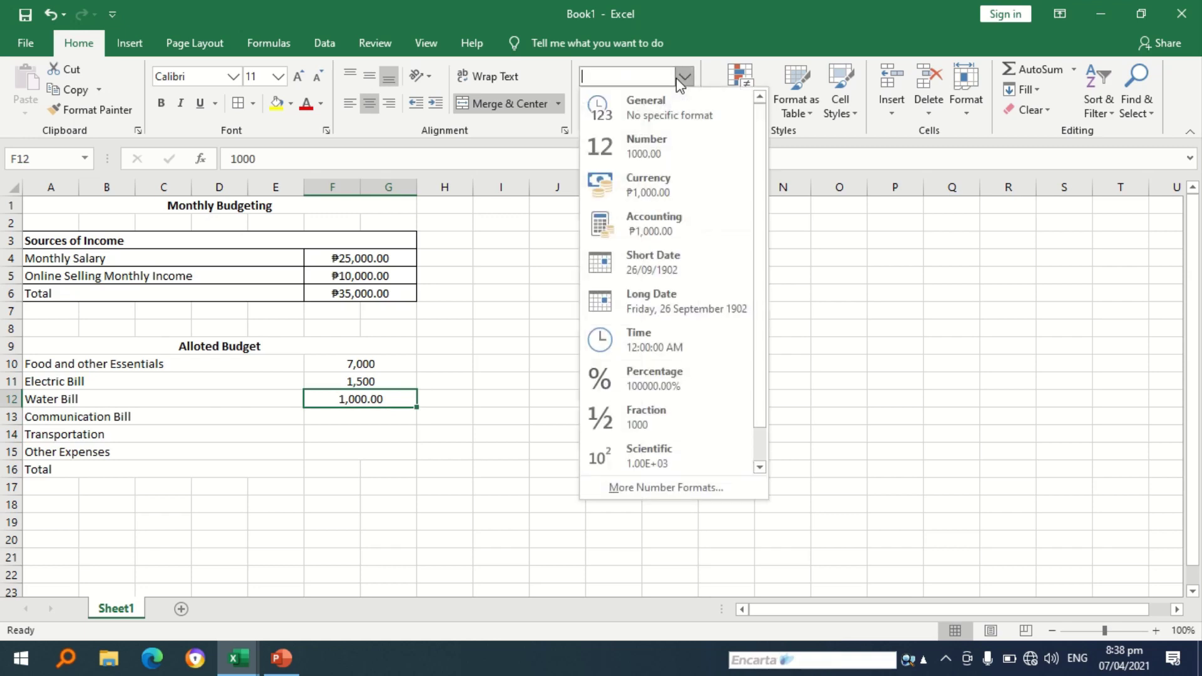
click(656, 113)
Enter the budget amounts 1500 for Communication Bill, 2000 for Transportation and 2000 for Other Expenses.
double_click(390, 415)
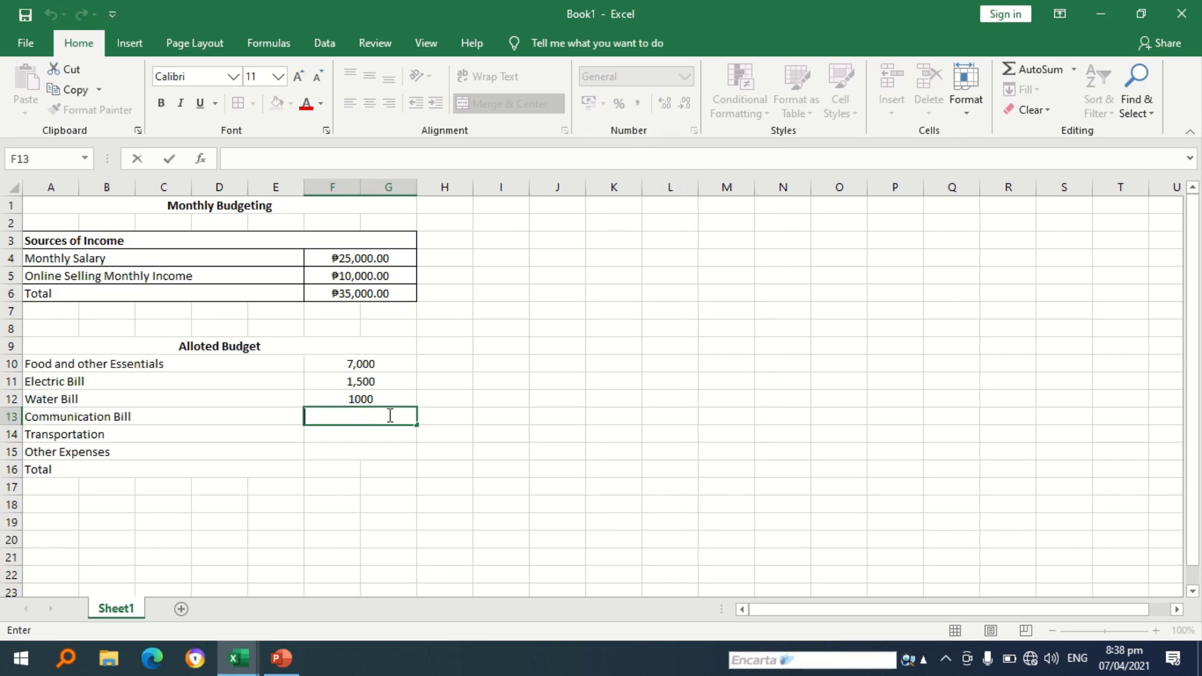
text(2500)
key(BackSpace)
key(BackSpace)
key(BackSpace)
key(BackSpace)
text(1500)
double_click(371, 433)
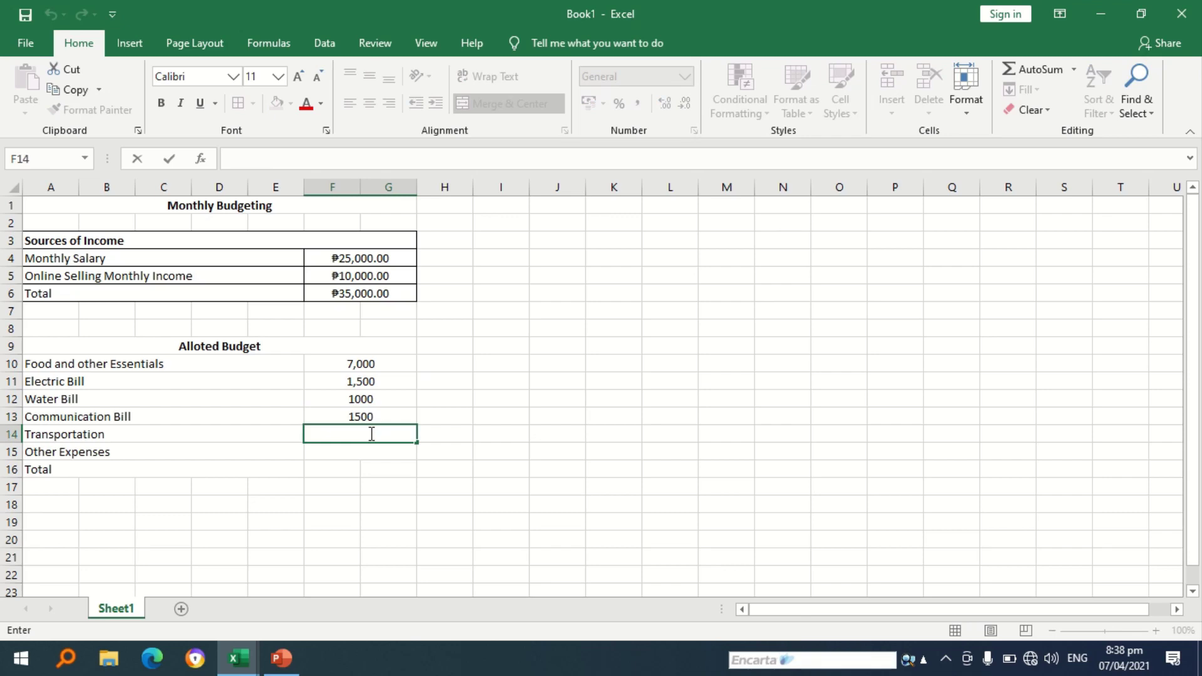
text(20000)
key(BackSpace)
double_click(341, 453)
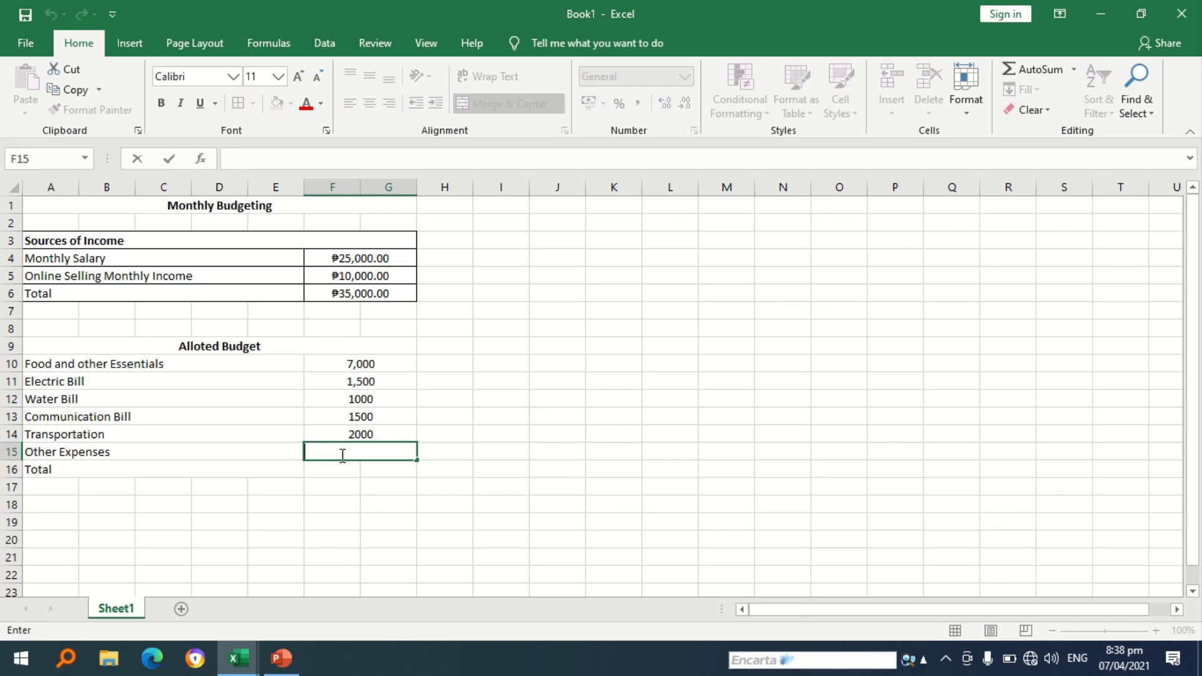
text(2000)
Merge and center columns F and G in row 16 for the Alloted Budget total.
click(363, 469)
click(332, 469)
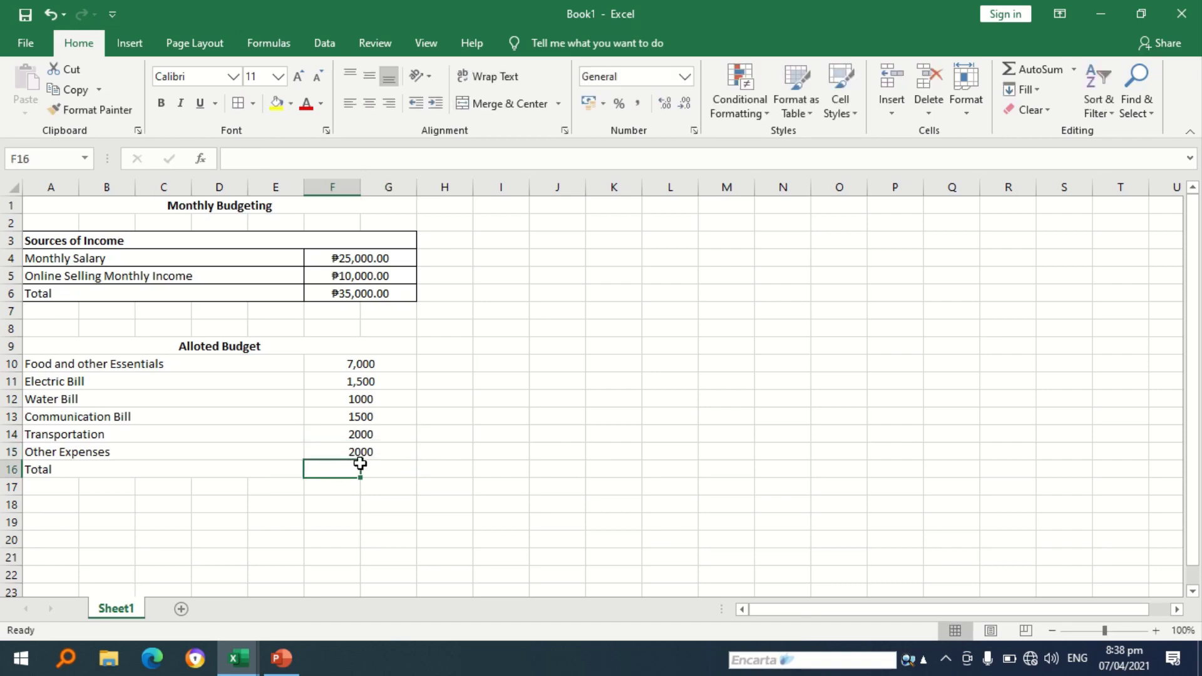
mouse_move(359, 464)
mouse_down()
mouse_move(374, 447)
mouse_move(376, 470)
mouse_up()
click(346, 472)
click(501, 113)
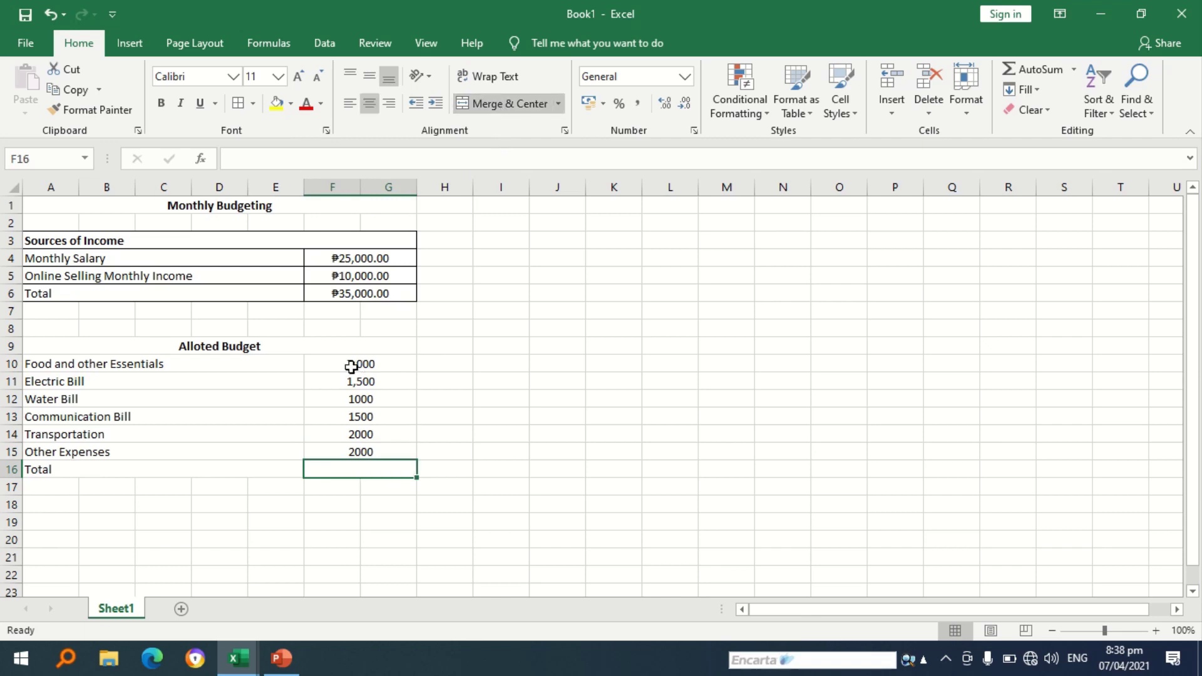
Format the Alloted Budget amounts from Food and other Essentials to Other Expenses as Currency.
drag(338, 368, 347, 450)
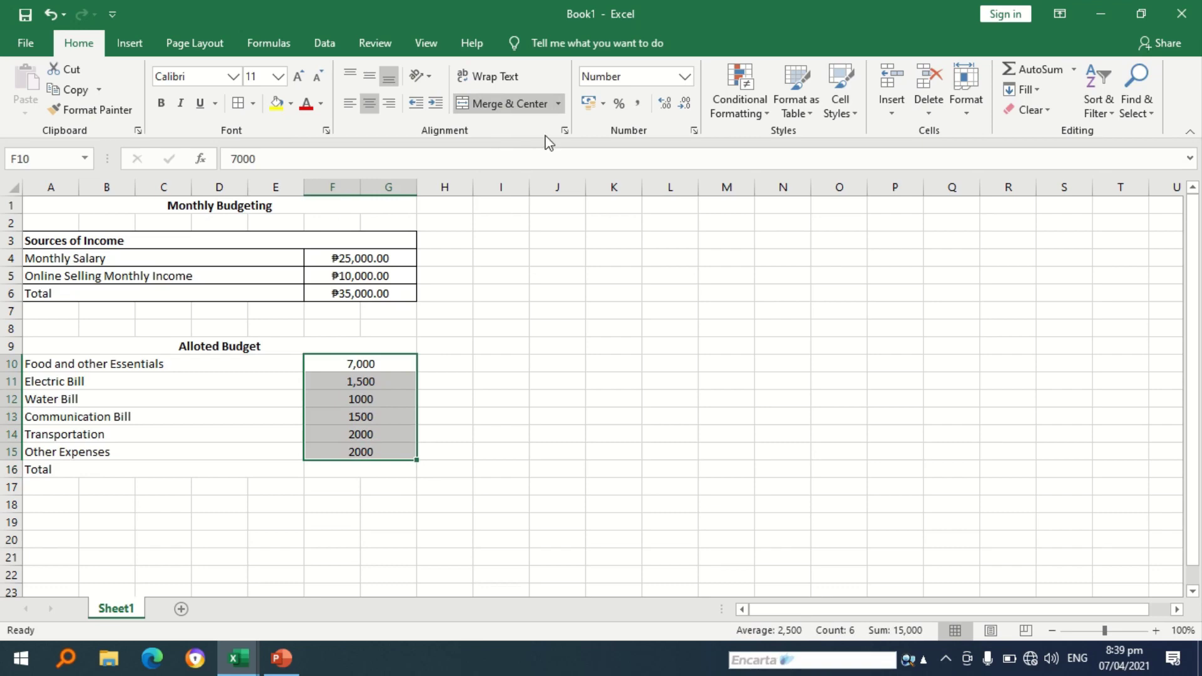
click(683, 77)
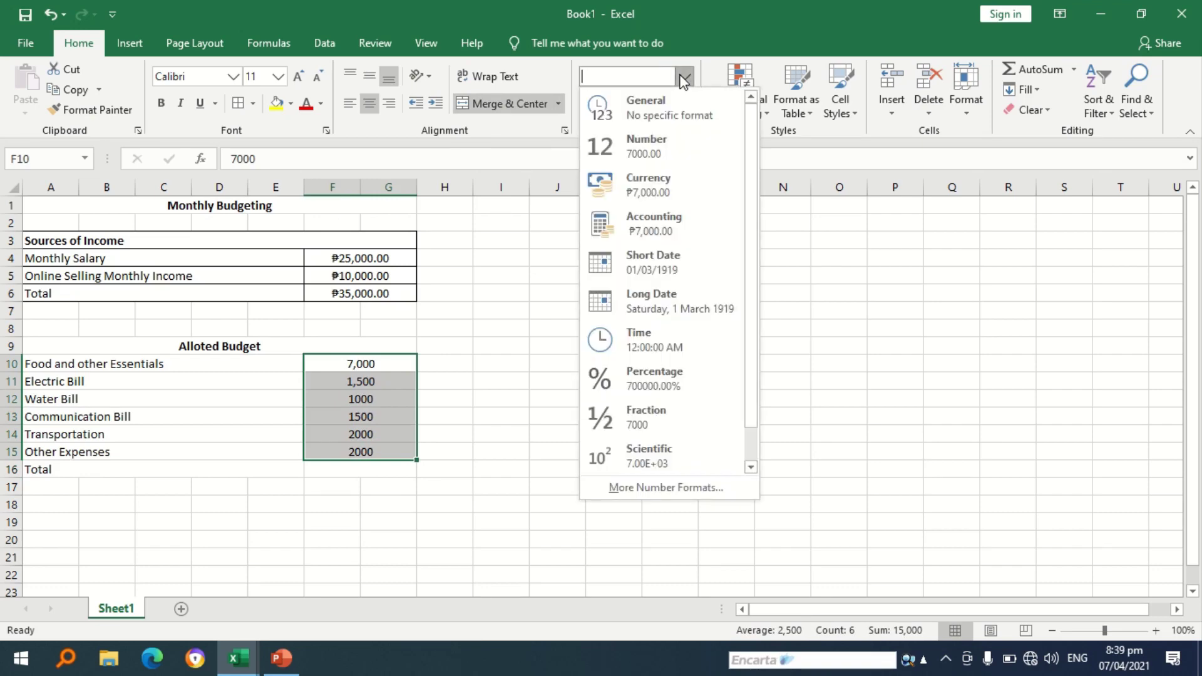
click(653, 182)
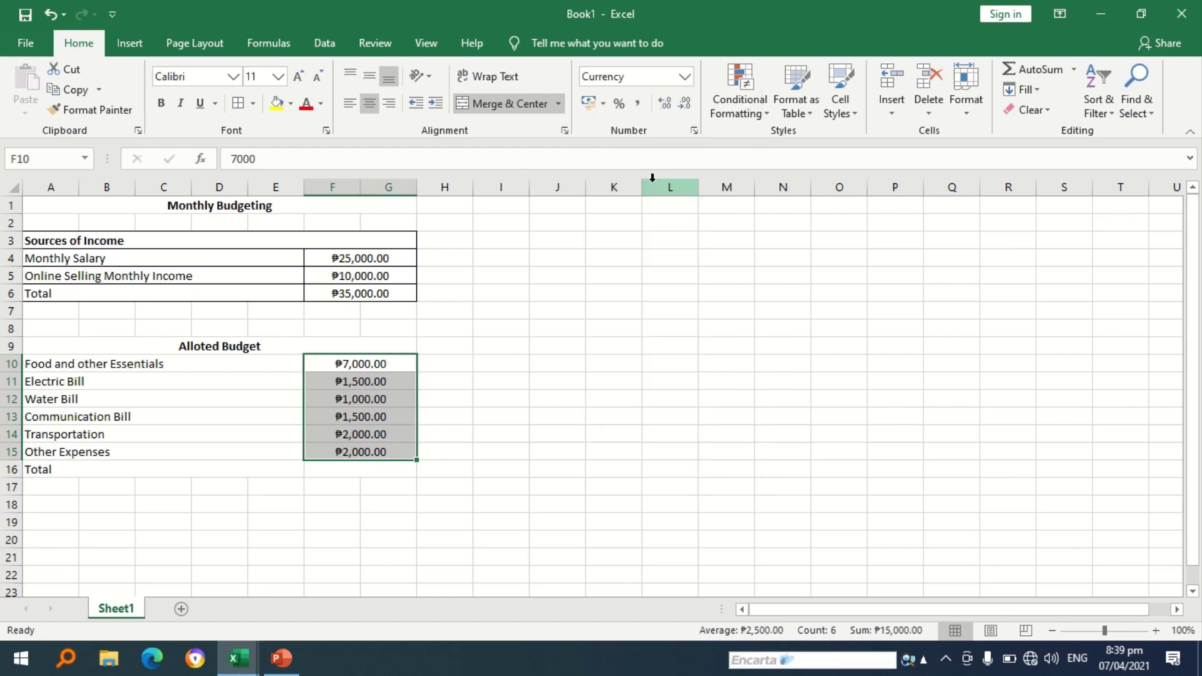
Total the Alloted Budget amounts in F16 with the formula =SUM(F10:G15).
click(373, 469)
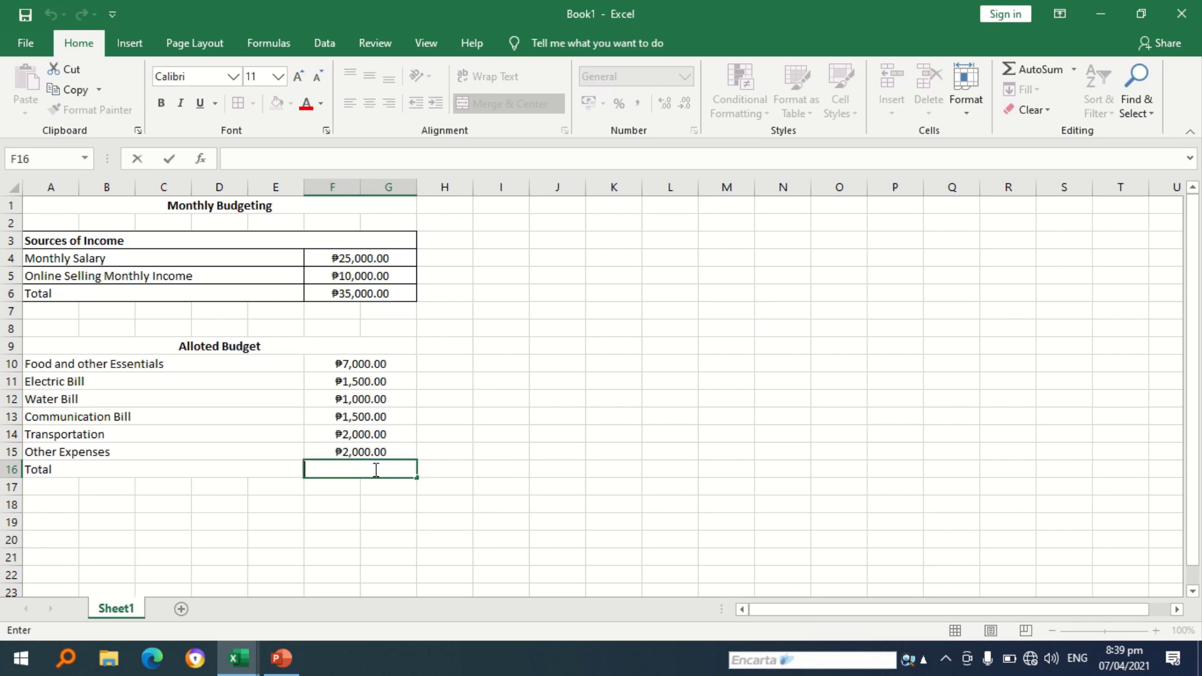
text(=)
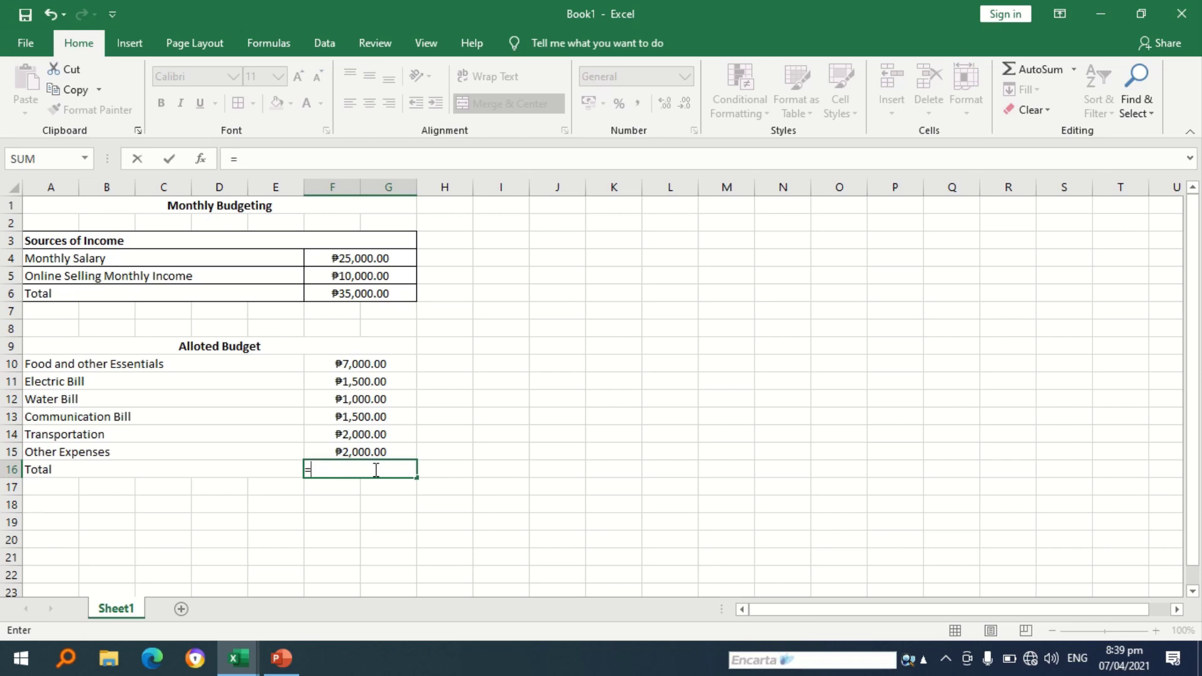
text(SUM)
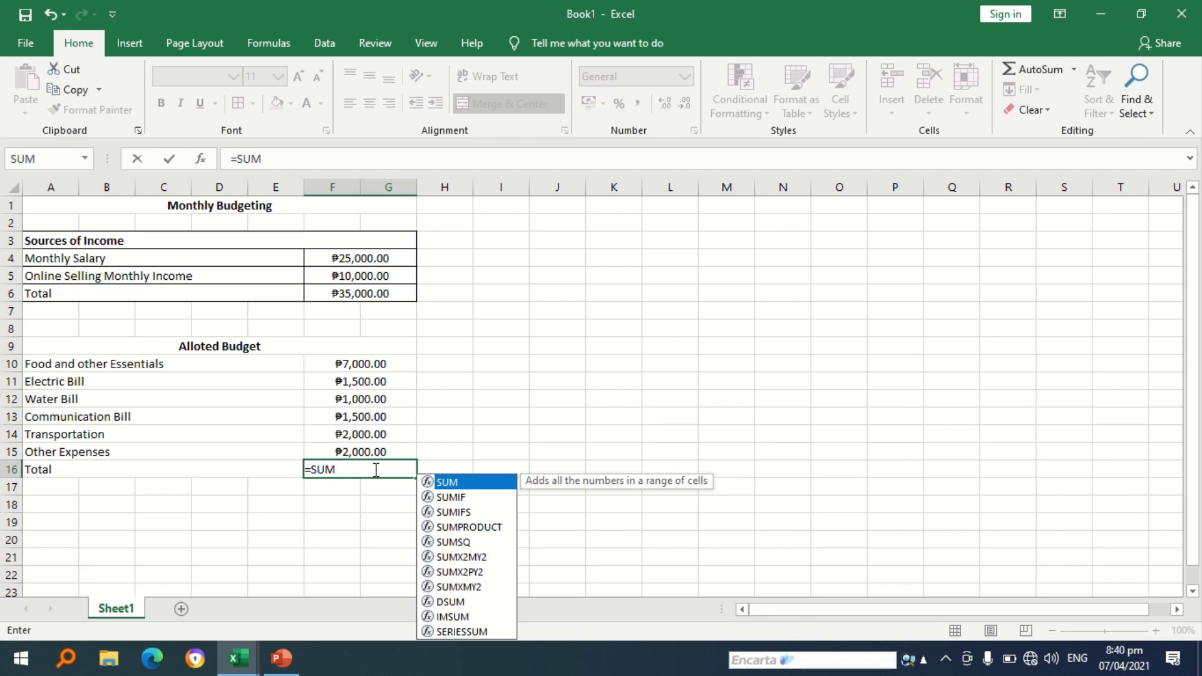
text(()
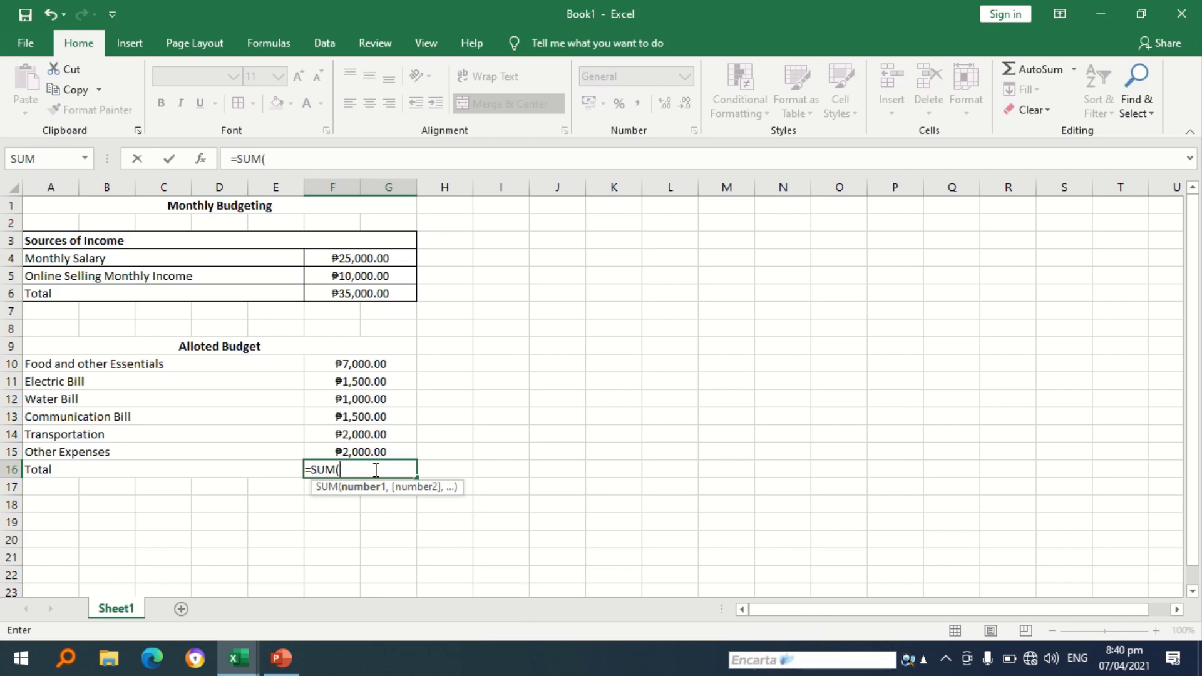
click(398, 364)
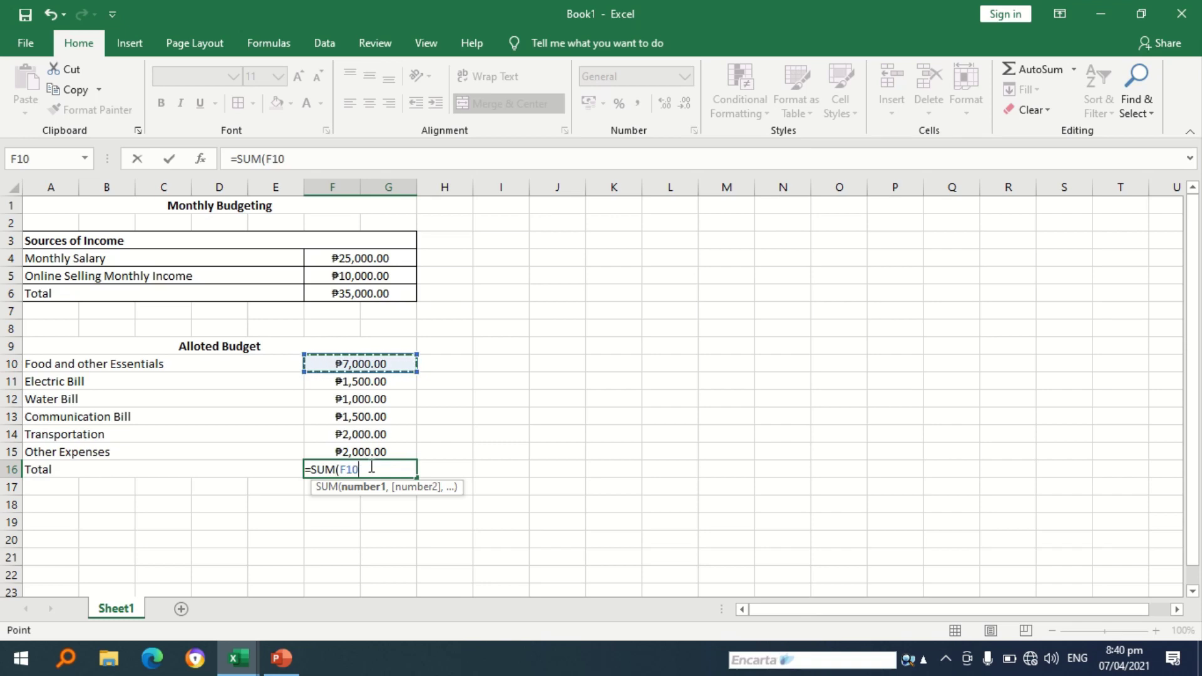
key(F8)
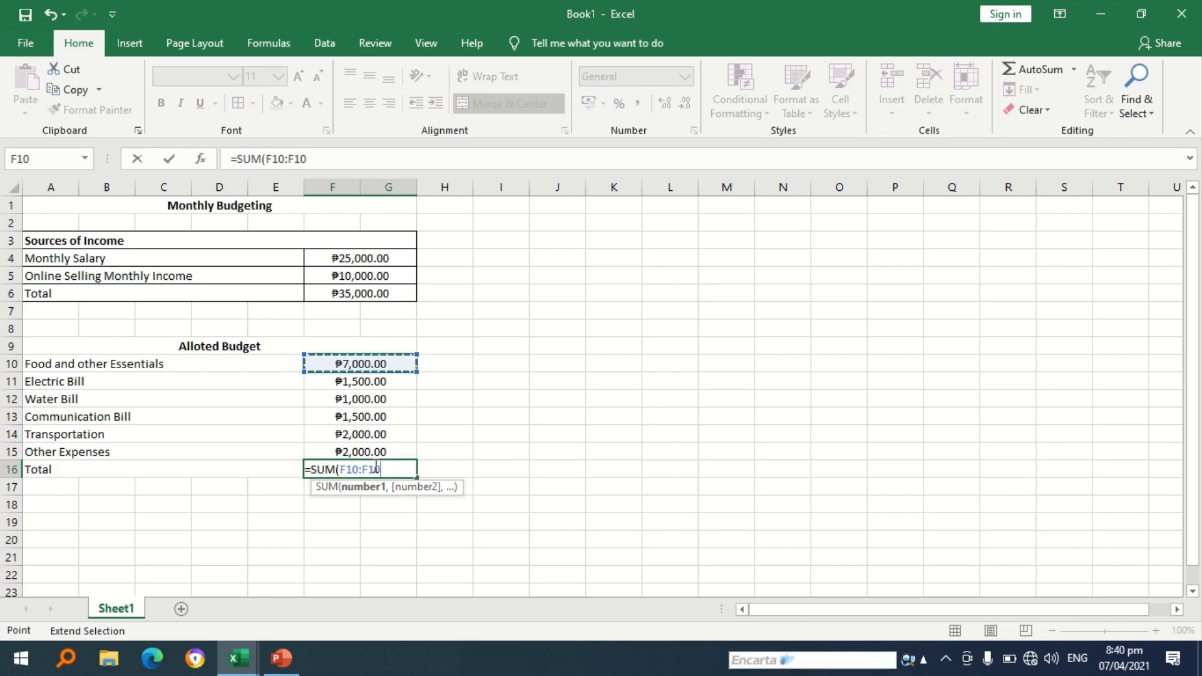
click(393, 452)
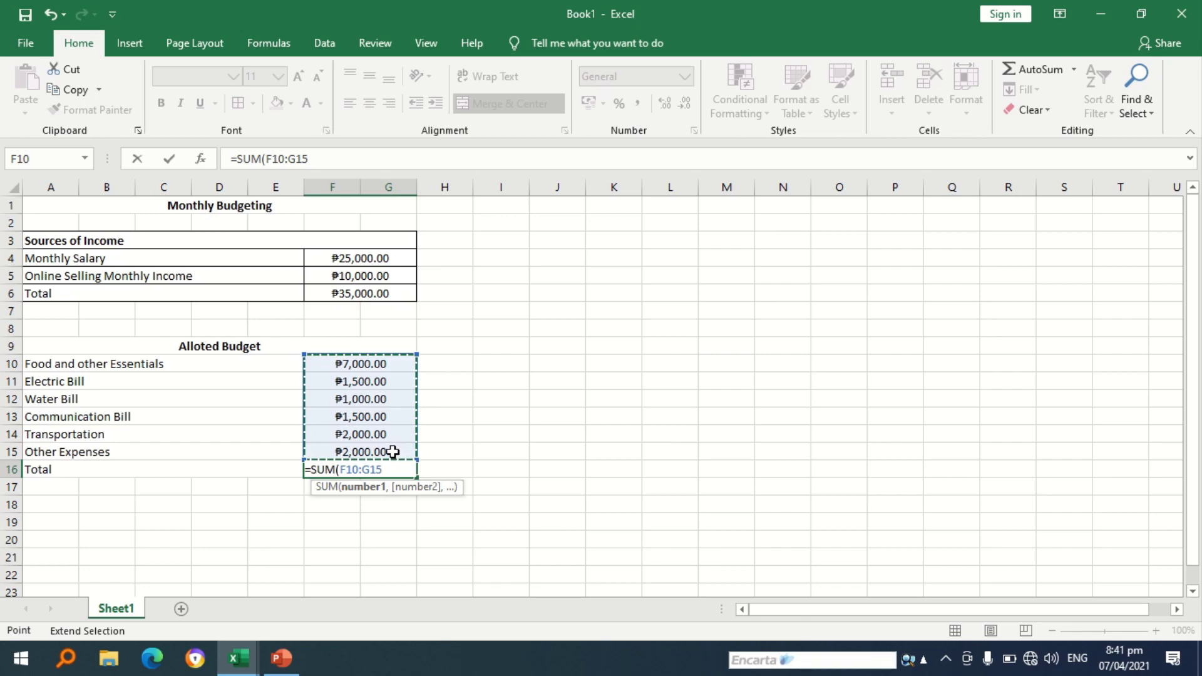
text())
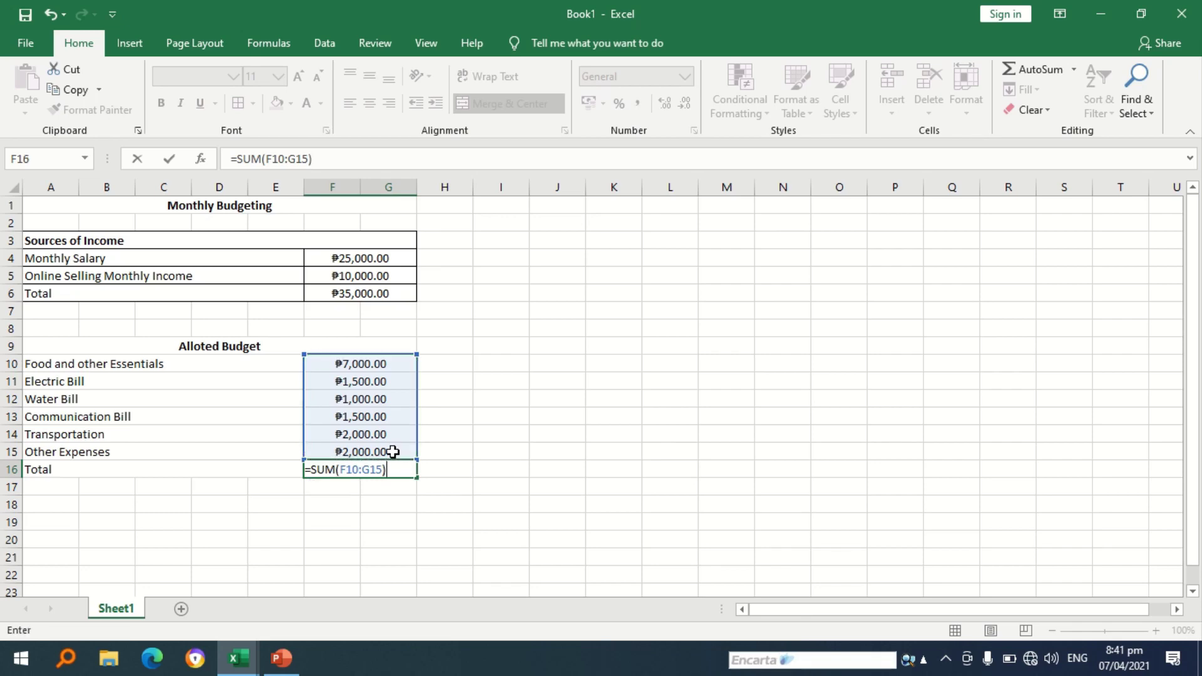
key(Return)
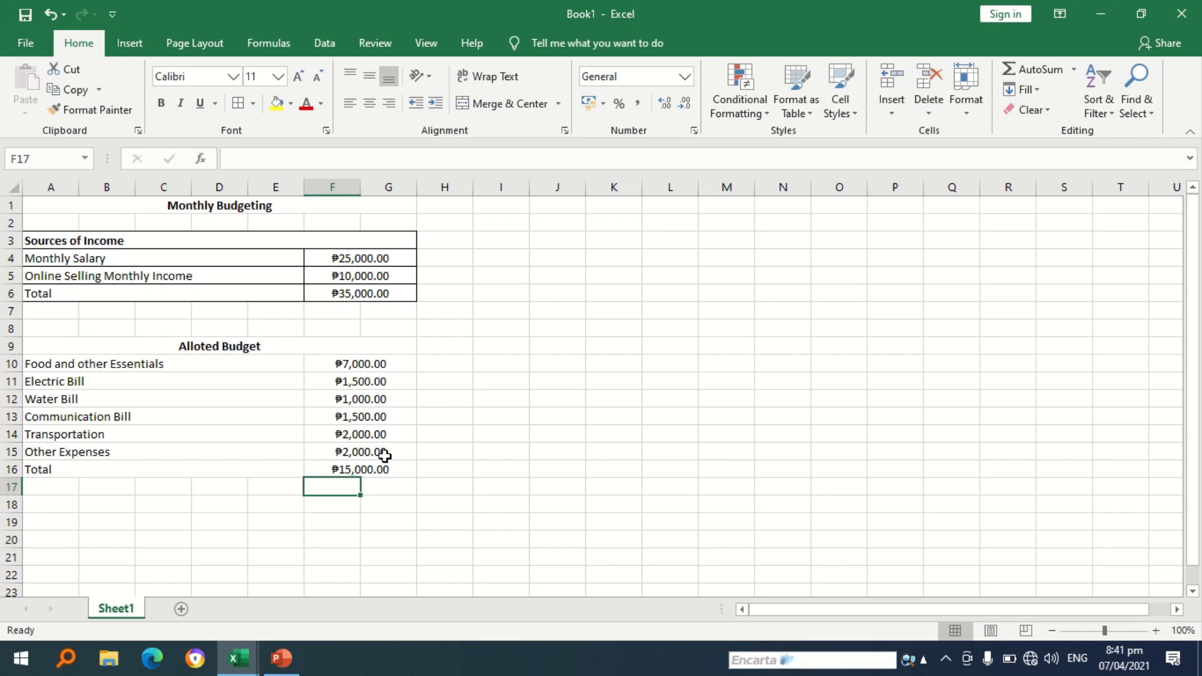
Apply all borders to the Alloted Budget table in A9:G16.
click(148, 350)
drag(148, 349, 188, 468)
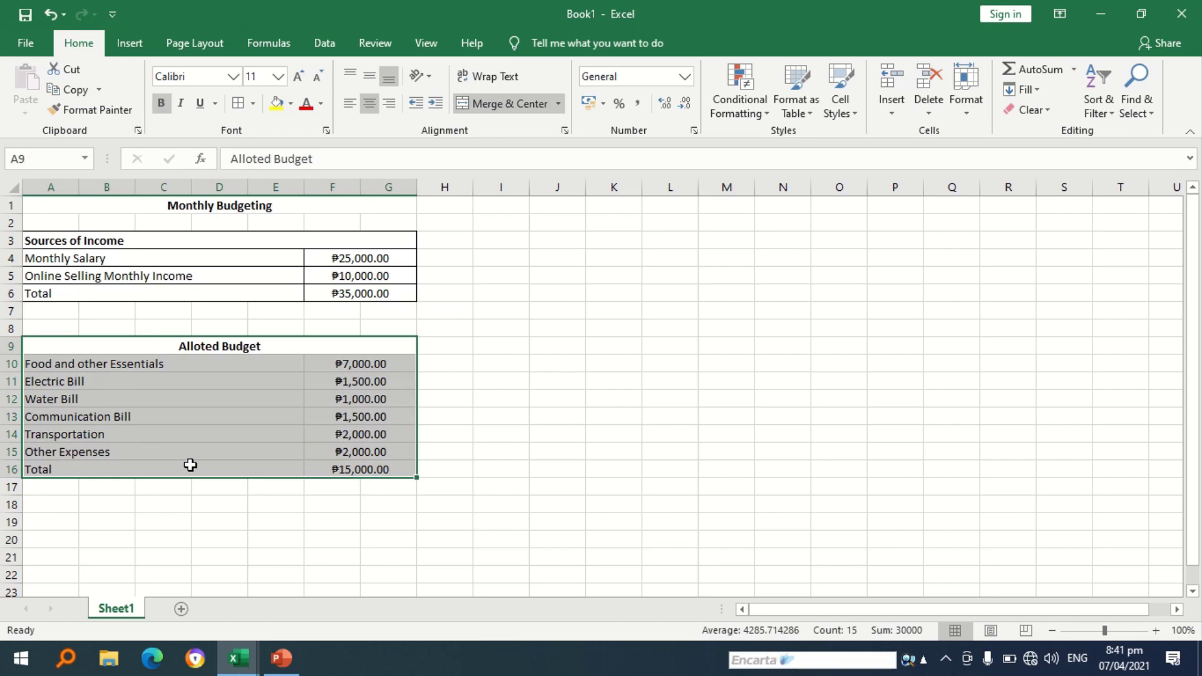
click(239, 104)
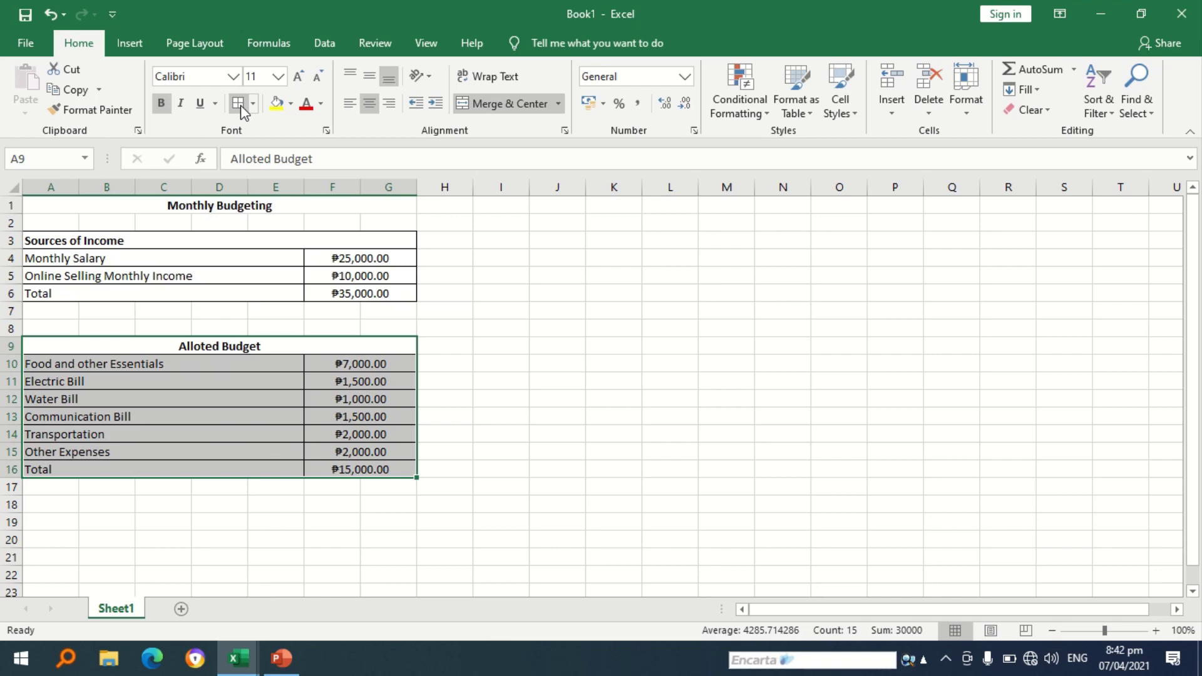
click(183, 506)
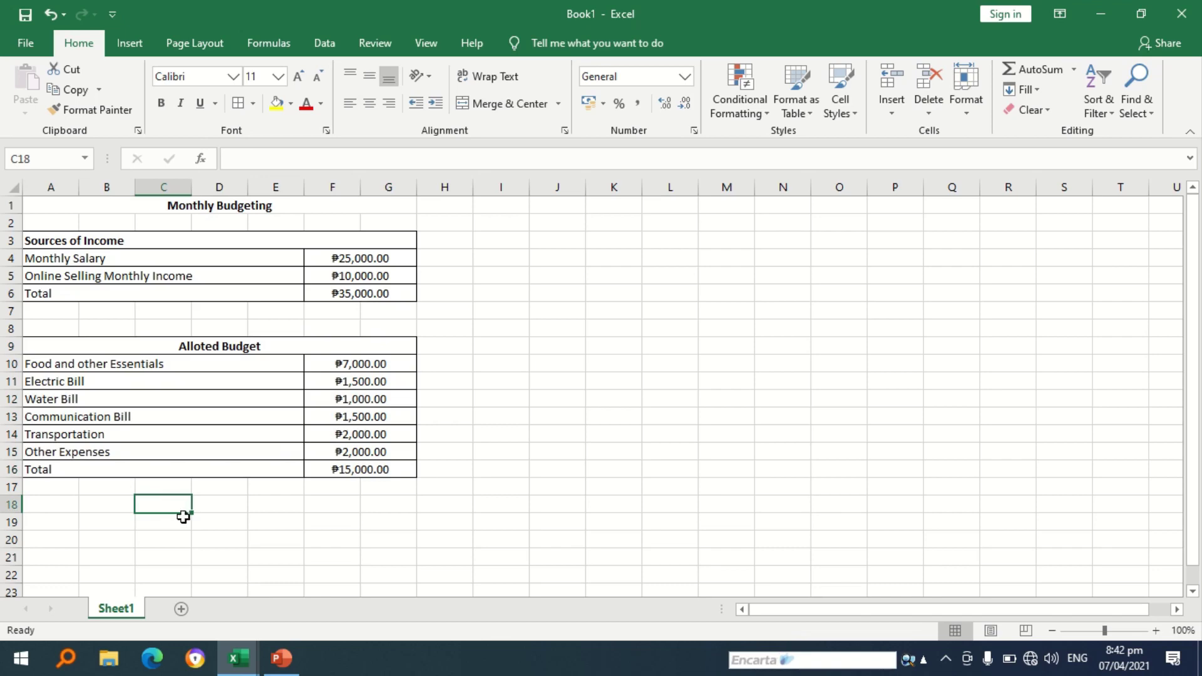
Examine the Savings and Investment section in the finished Monthly Budgeting workbook and return to Book1.
mouse_move(238, 670)
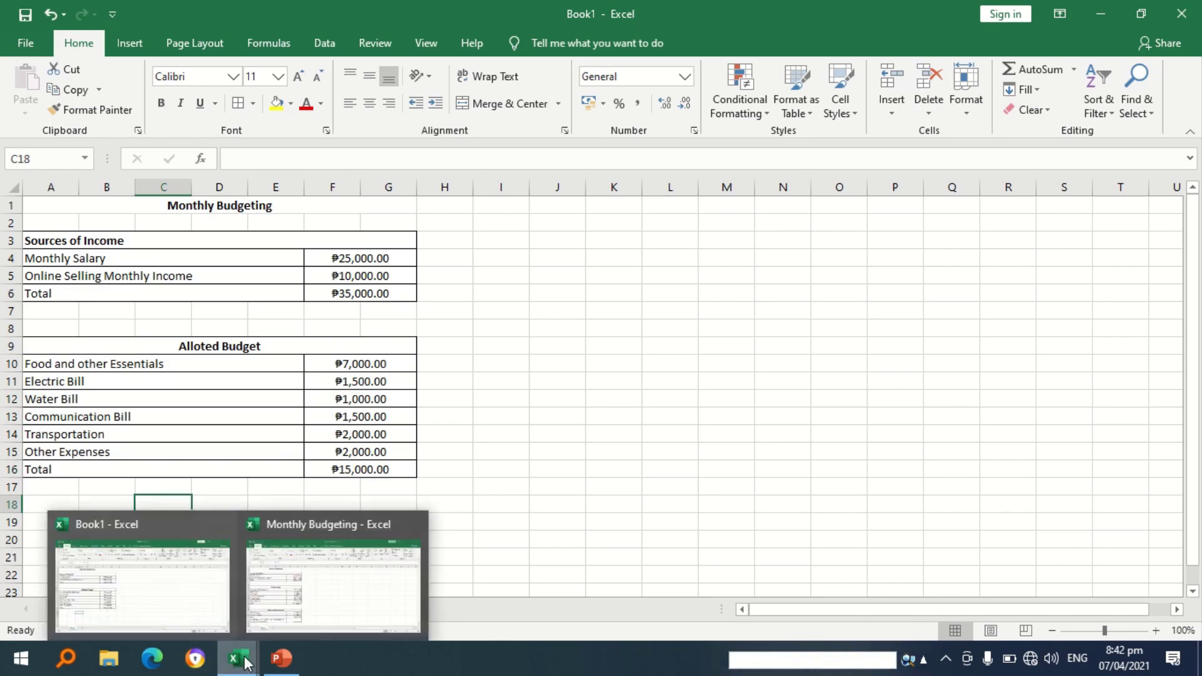
click(296, 599)
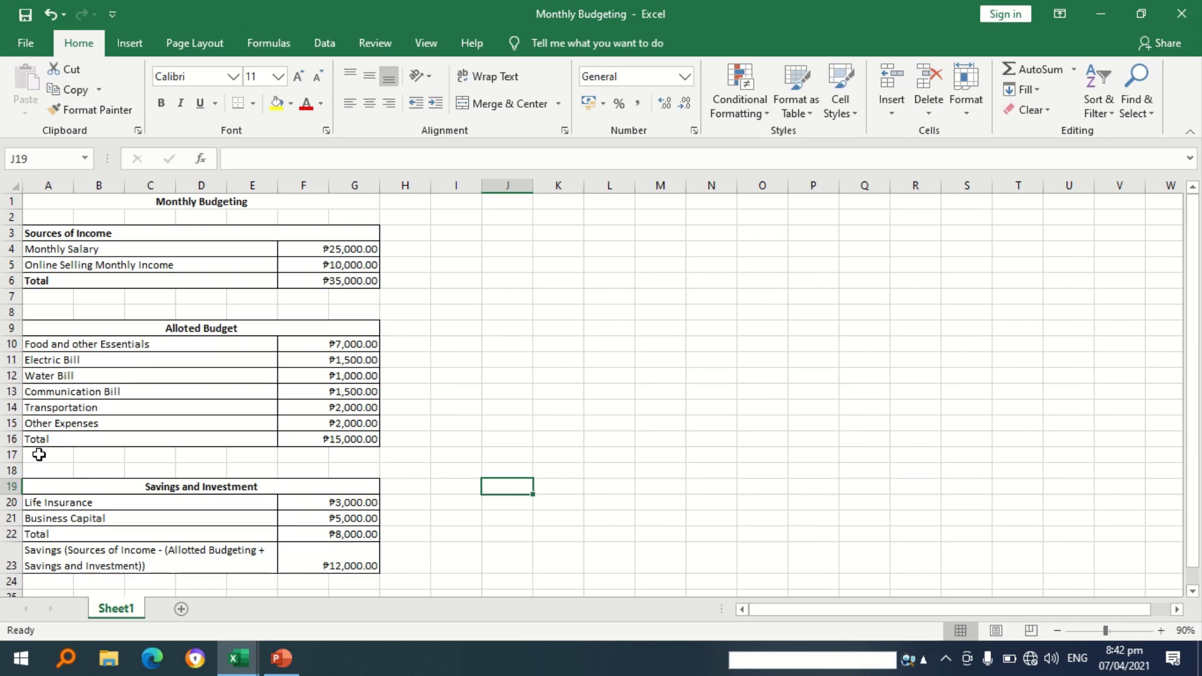
mouse_move(244, 660)
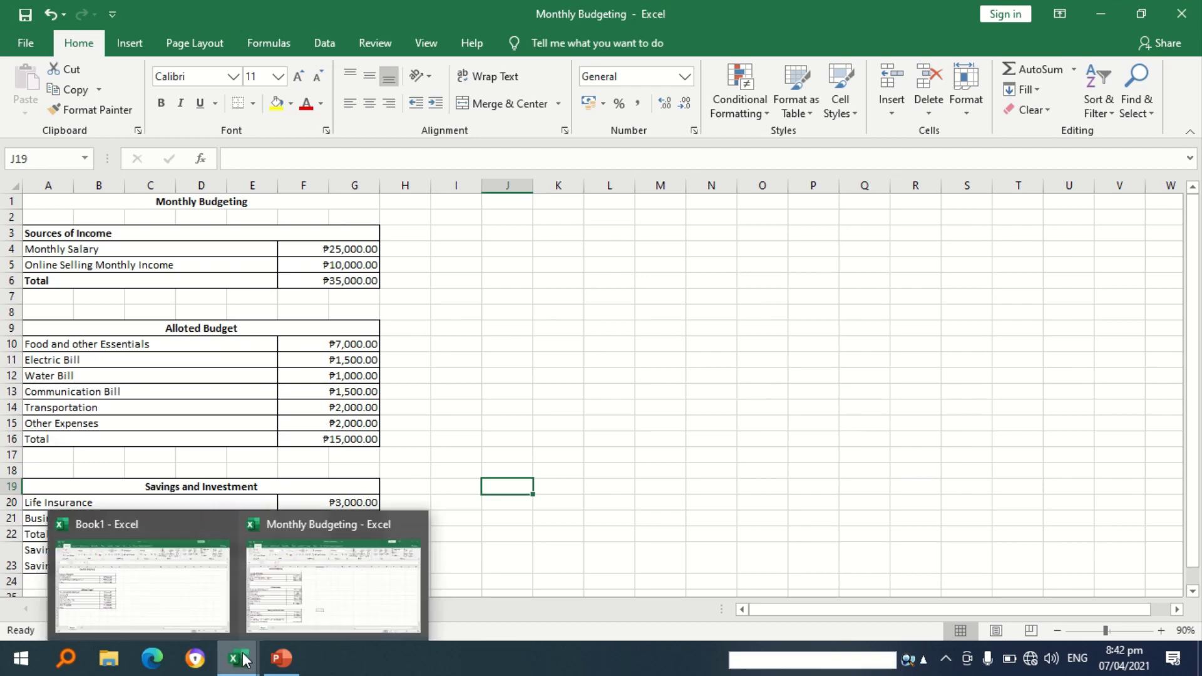
click(191, 609)
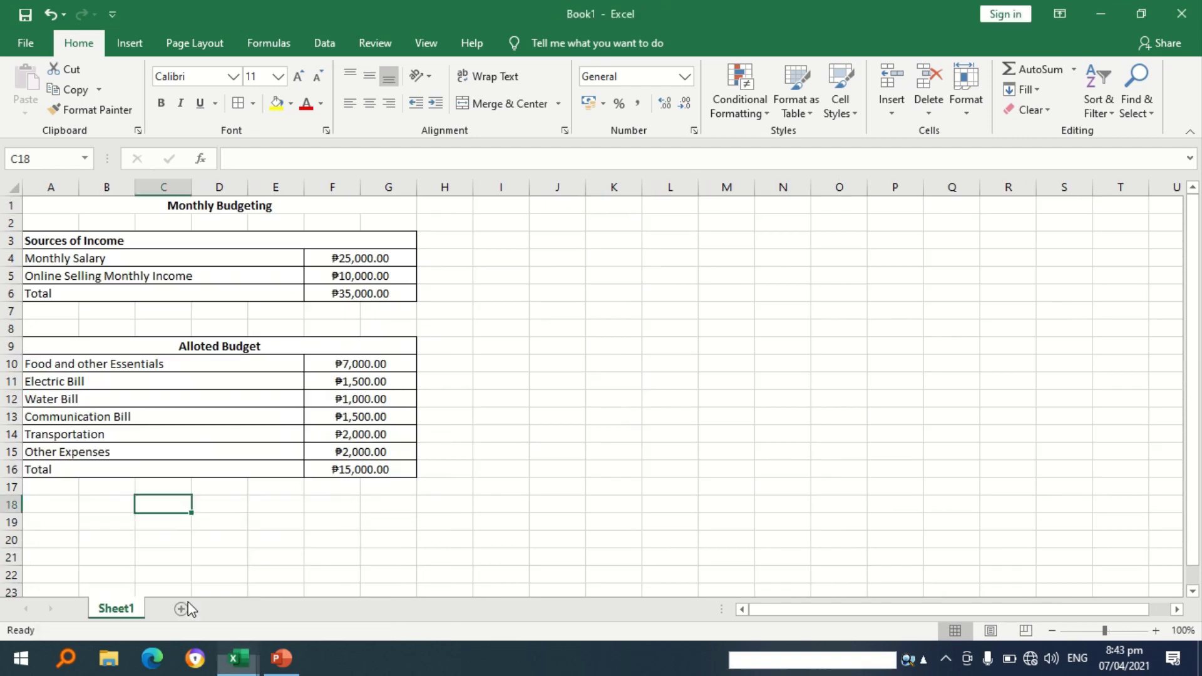
Enter the heading Savings and Investment in cell A19, below the Alloted Budget table.
double_click(46, 523)
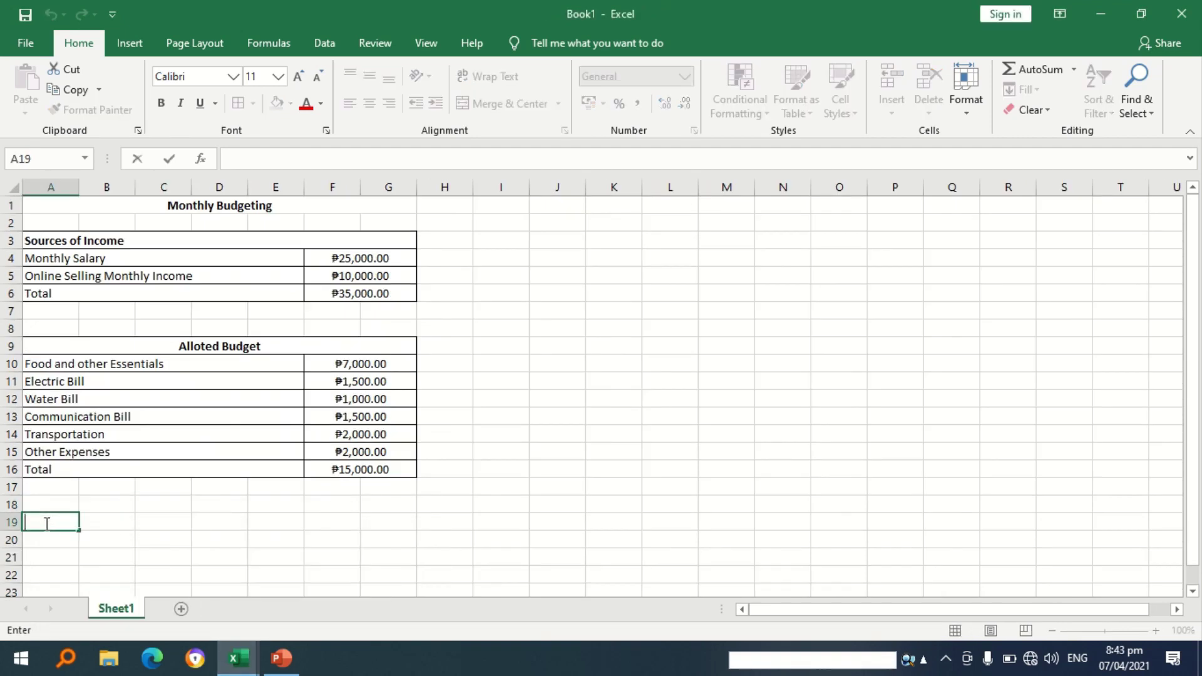
text(Savings and )
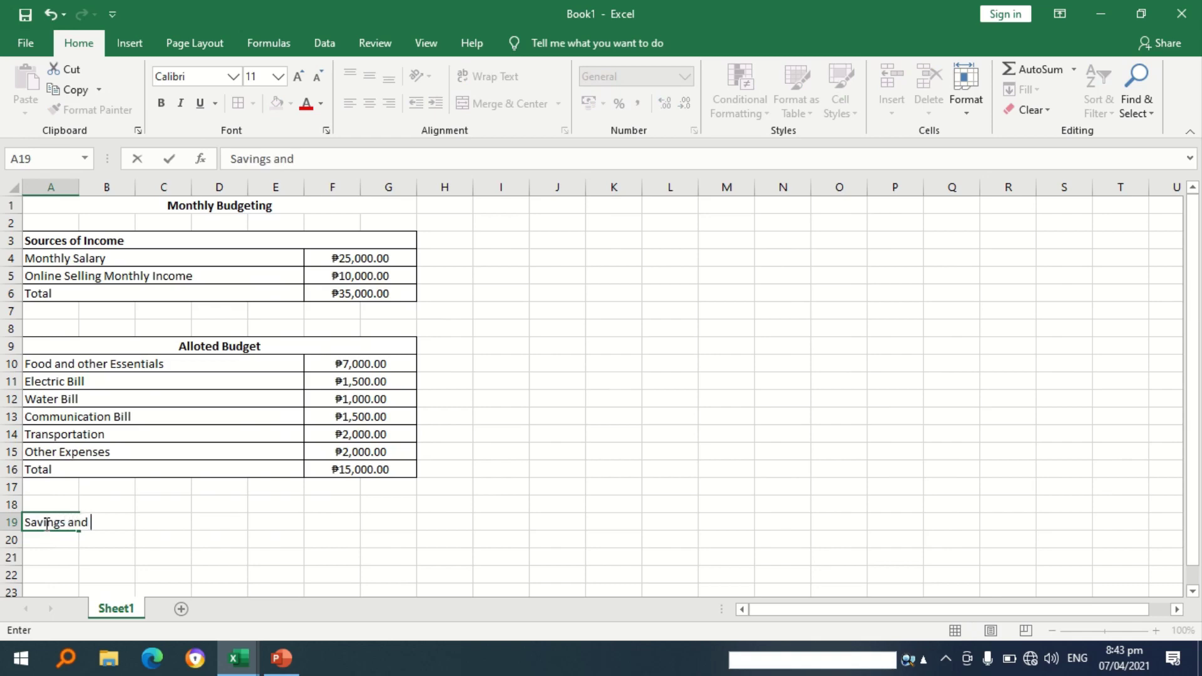
text(Investment)
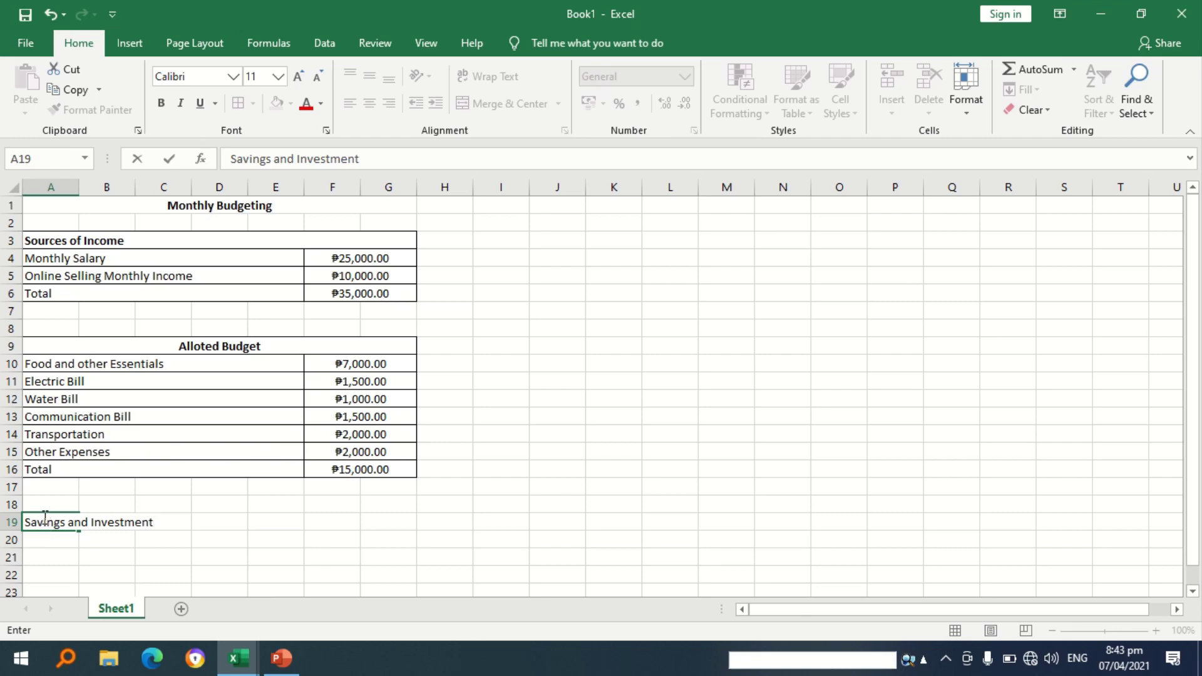
click(45, 534)
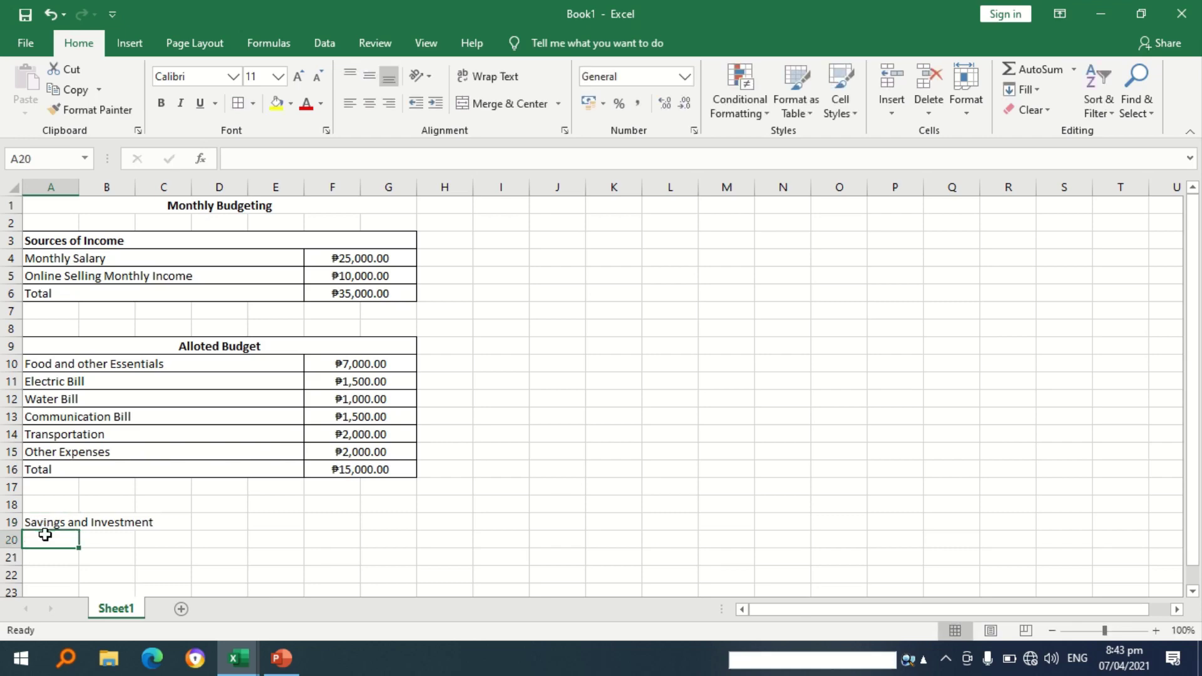
Merge and center the Savings and Investment heading across A19:G19 and make it bold.
drag(40, 521, 383, 514)
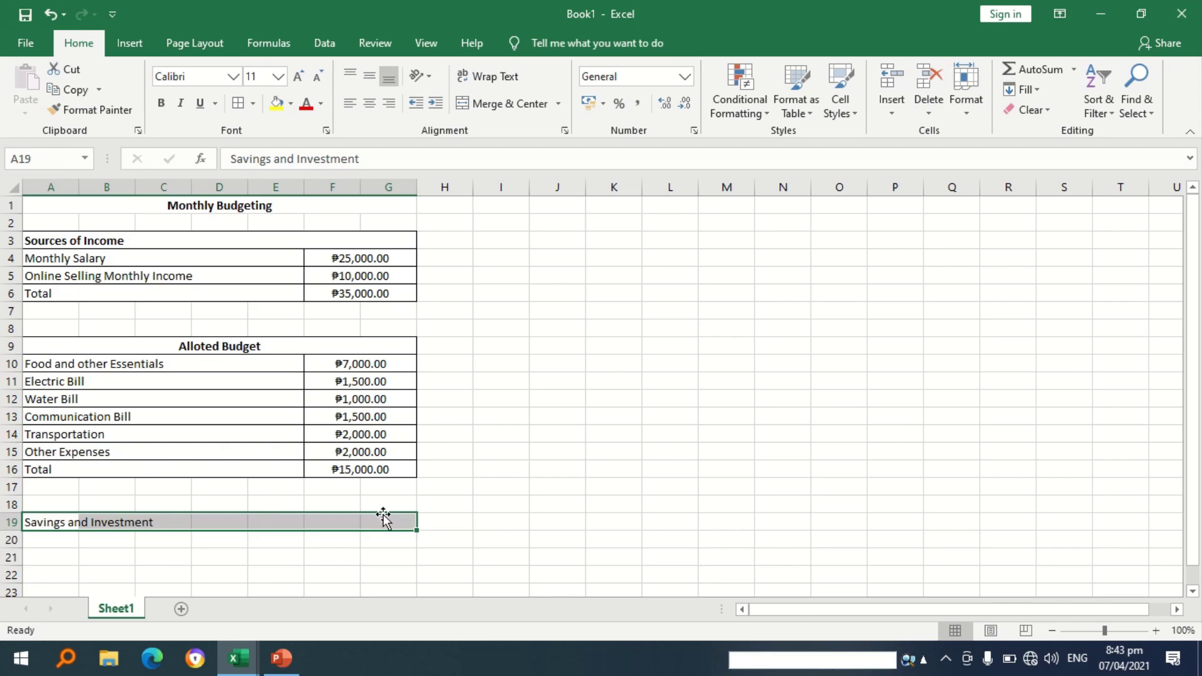
click(511, 103)
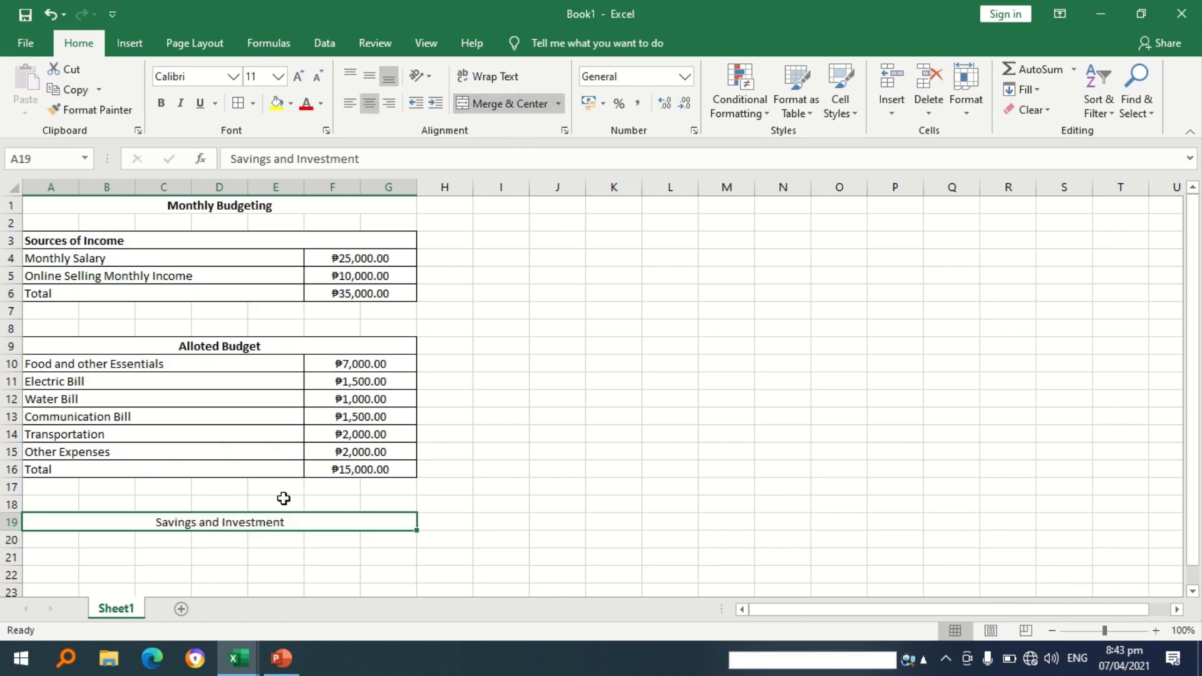
double_click(290, 522)
drag(290, 521, 185, 516)
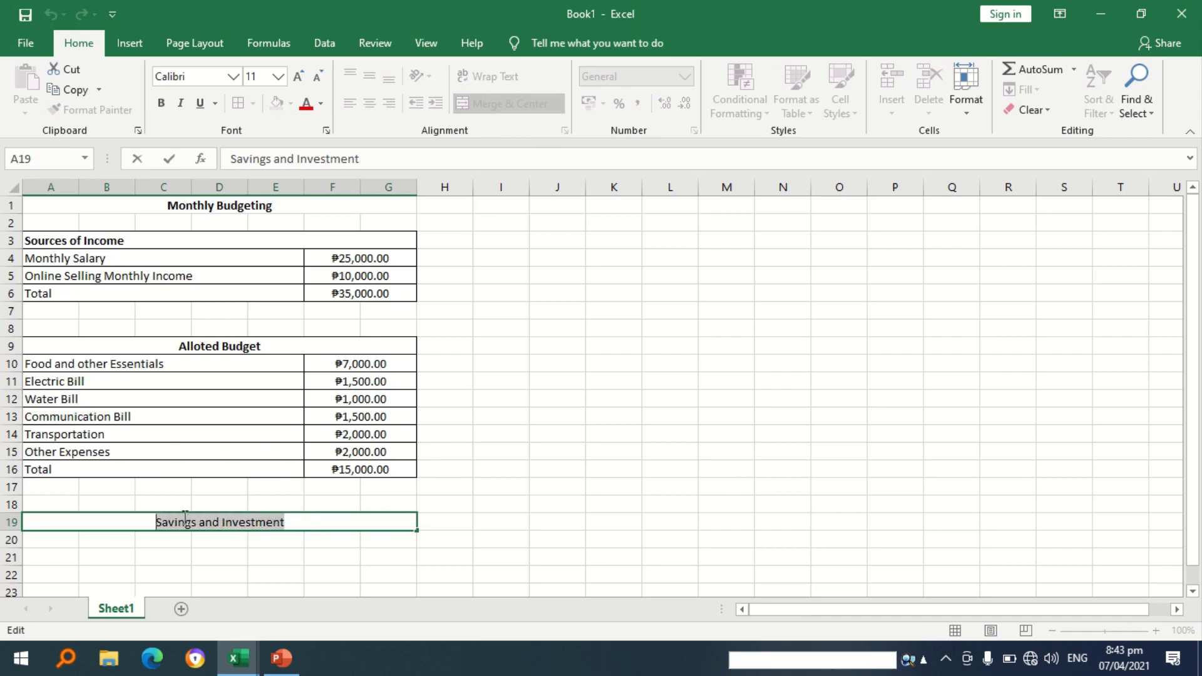
click(163, 106)
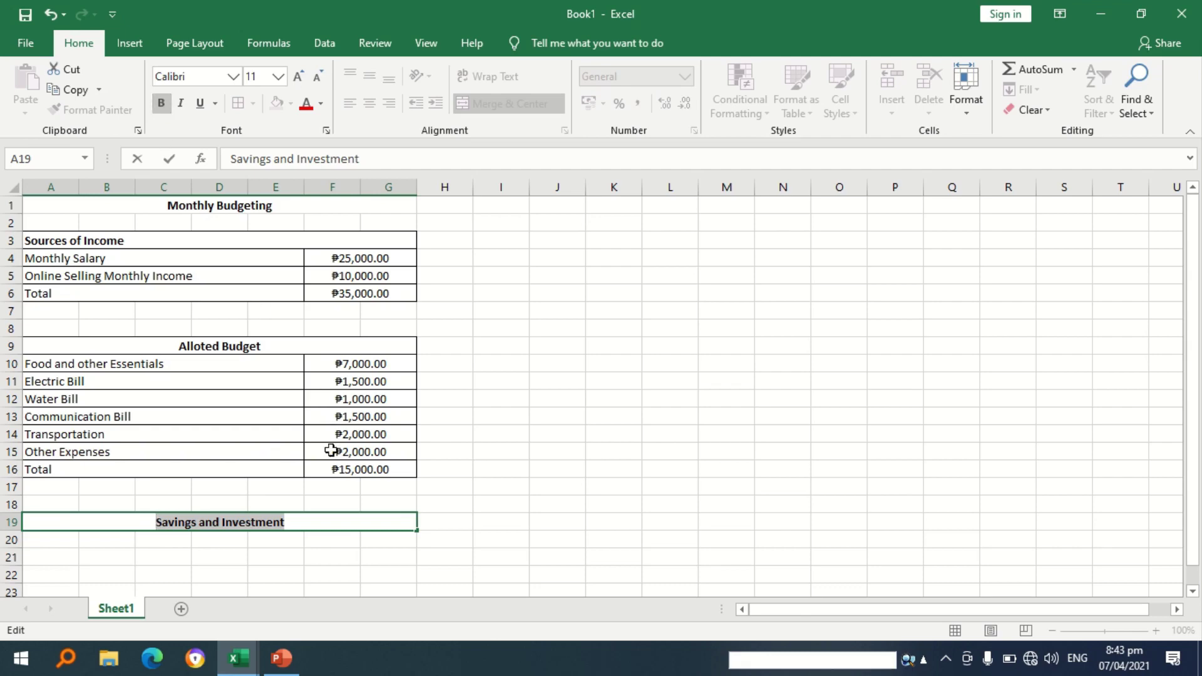
click(352, 551)
scroll(315, 526, down, 1)
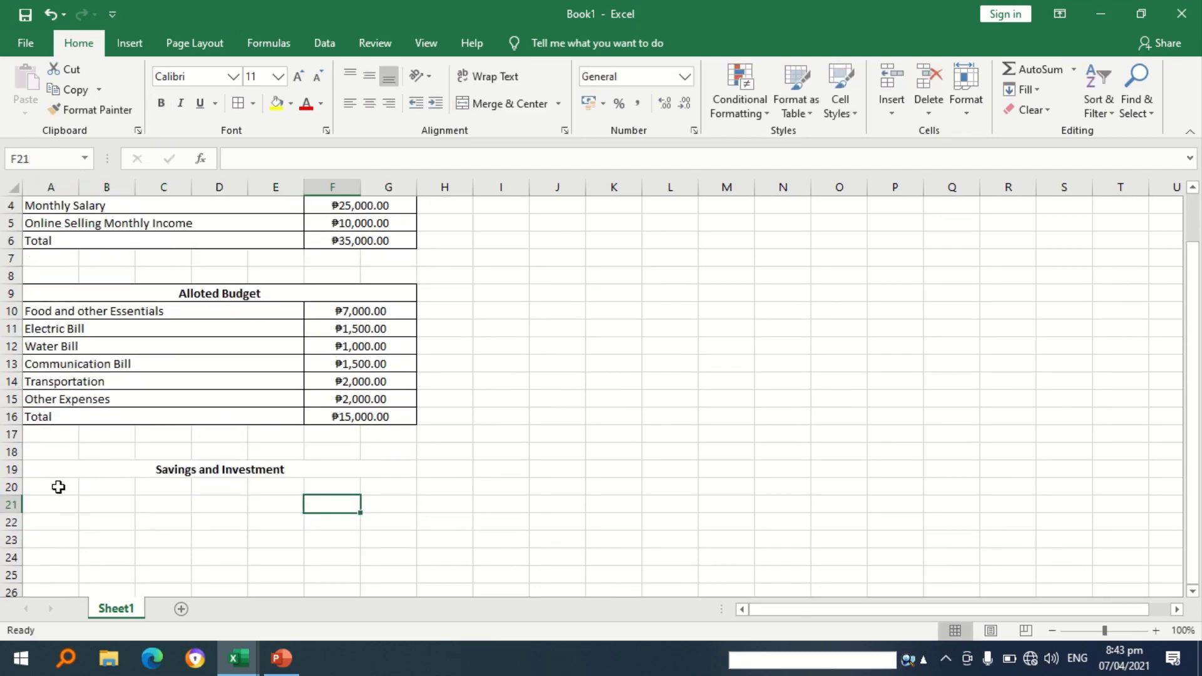
Merge and center A20:E20 and F20:G20 below the Savings and Investment heading.
drag(60, 486, 263, 484)
click(505, 103)
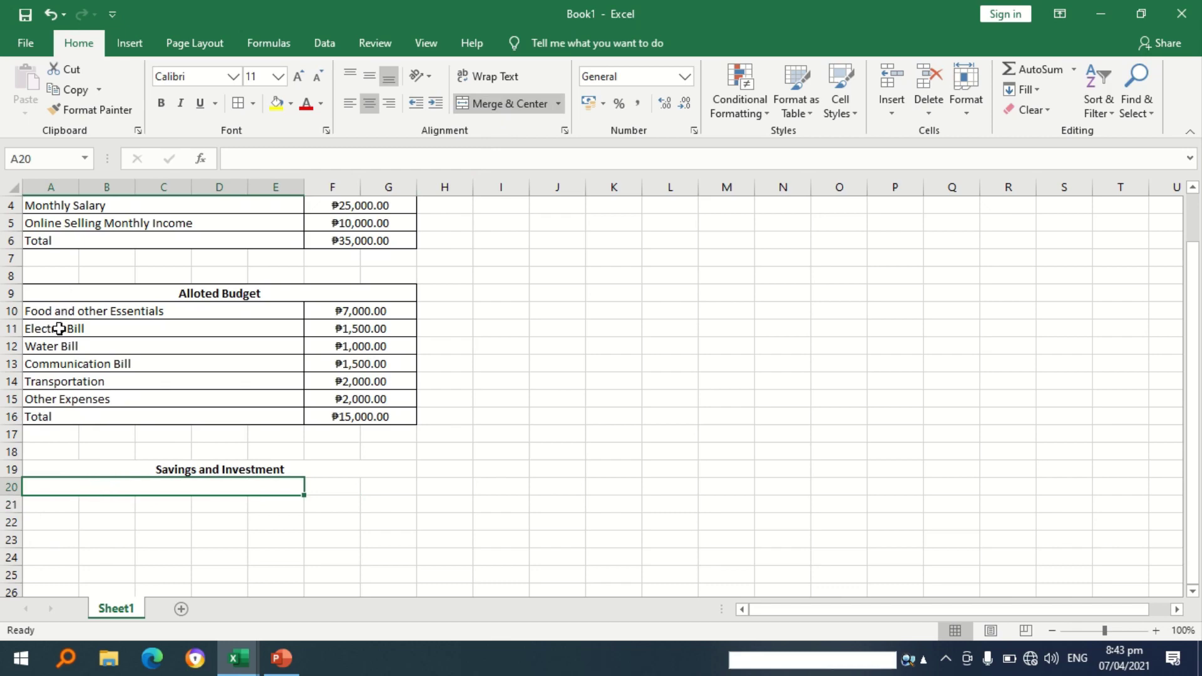
click(313, 486)
drag(358, 484, 367, 484)
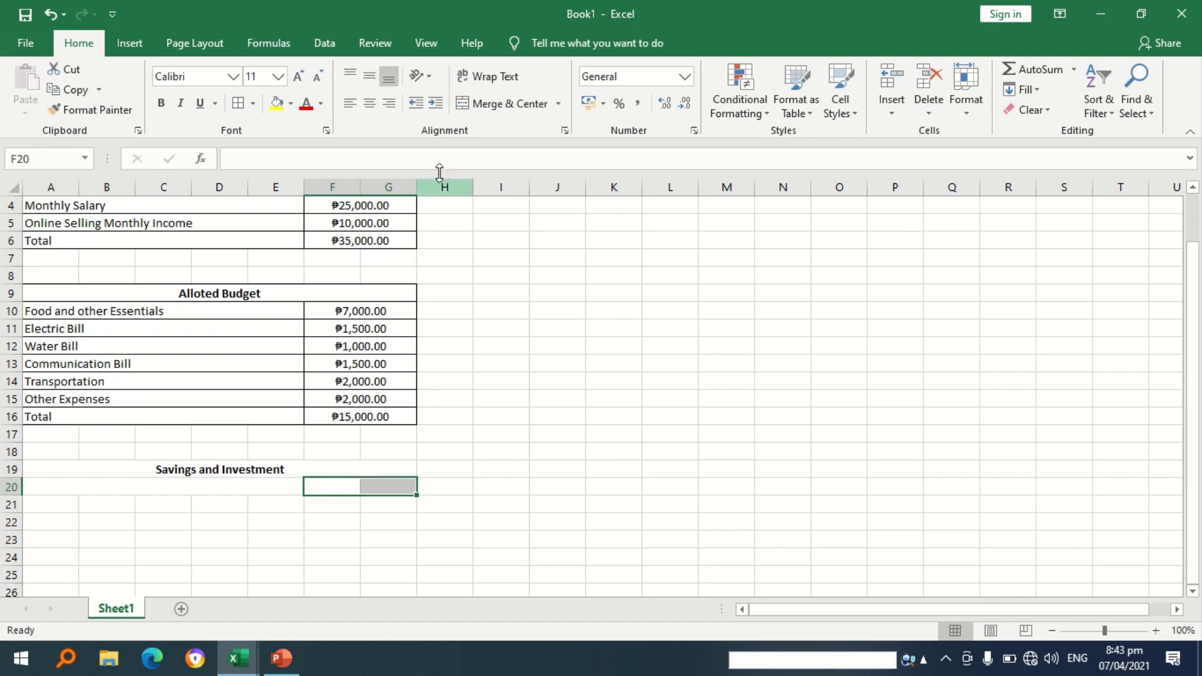
click(502, 108)
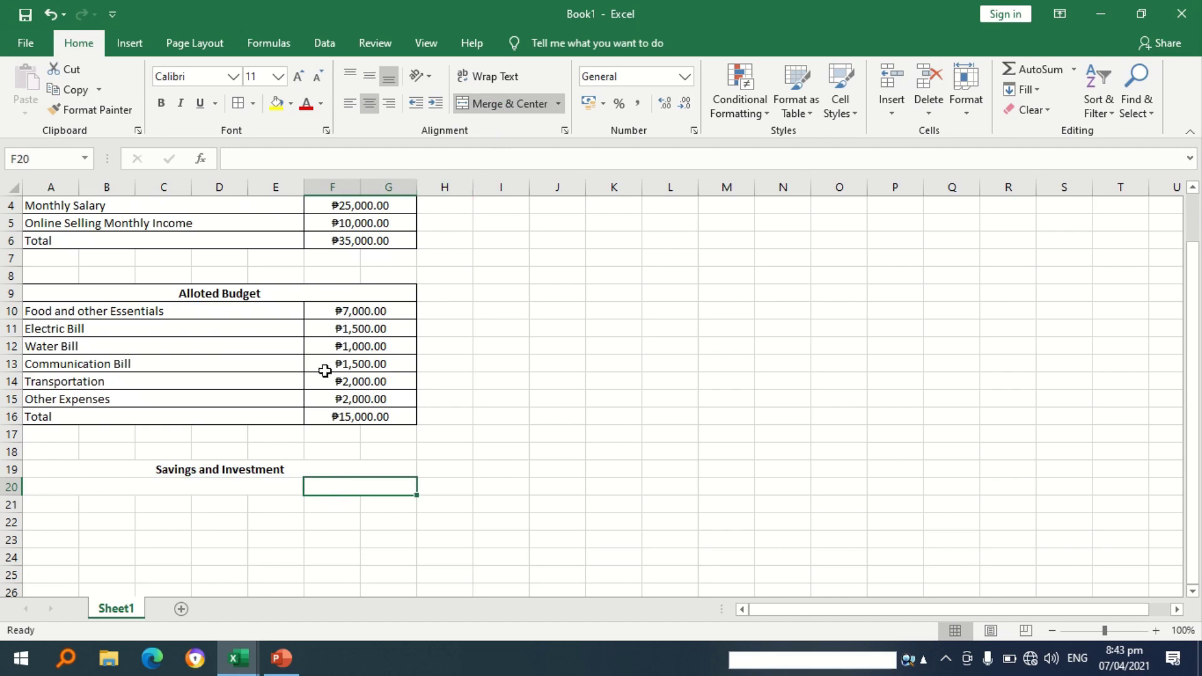
Enter the label Life Insurance in merged cell A20.
double_click(80, 486)
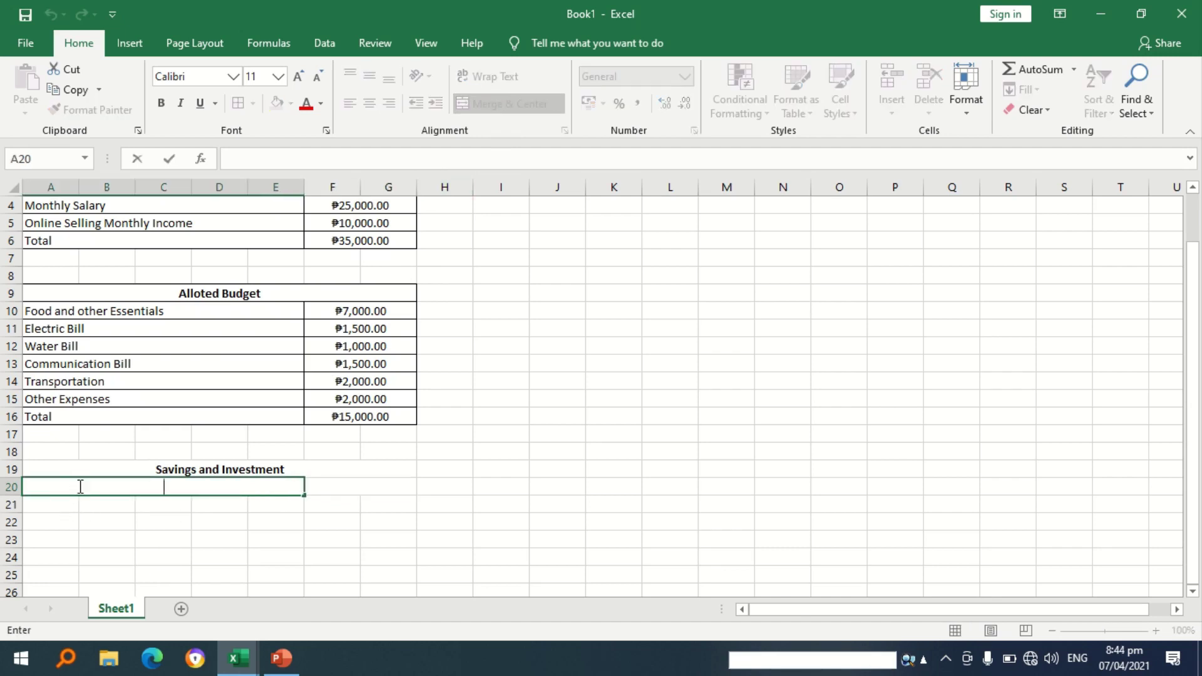
text(Life Insur)
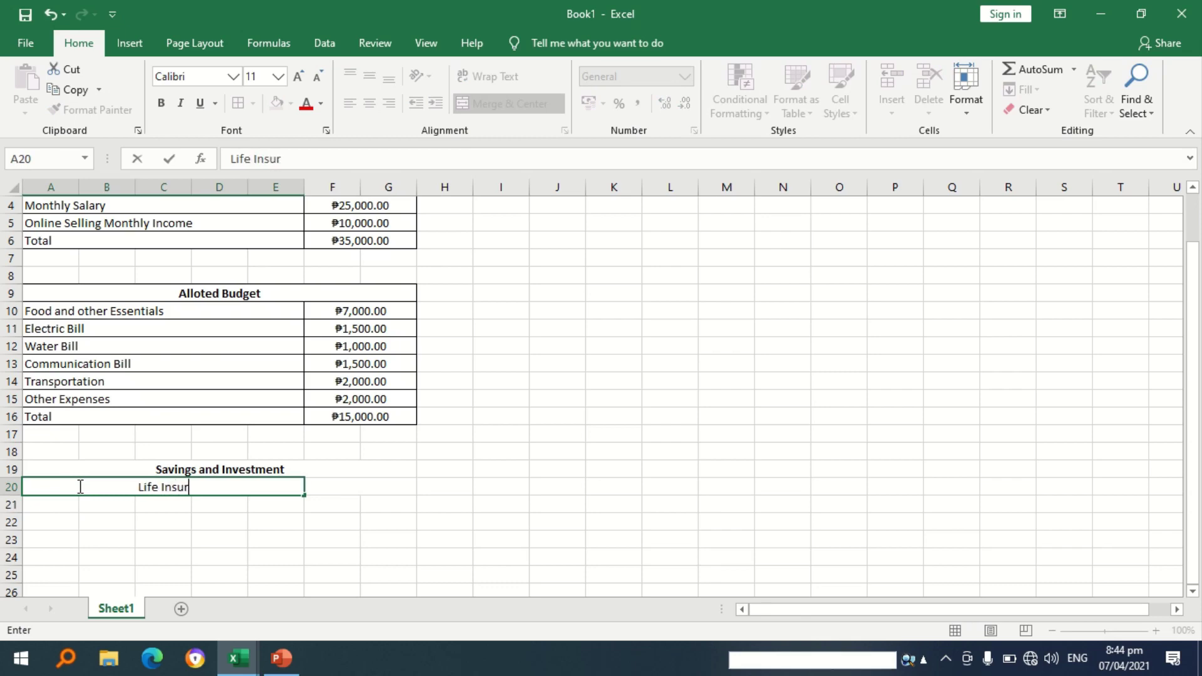
text(ance)
click(92, 503)
Merge and center A21:E21 and enter the label Business Capital in it.
drag(65, 506, 251, 502)
click(494, 104)
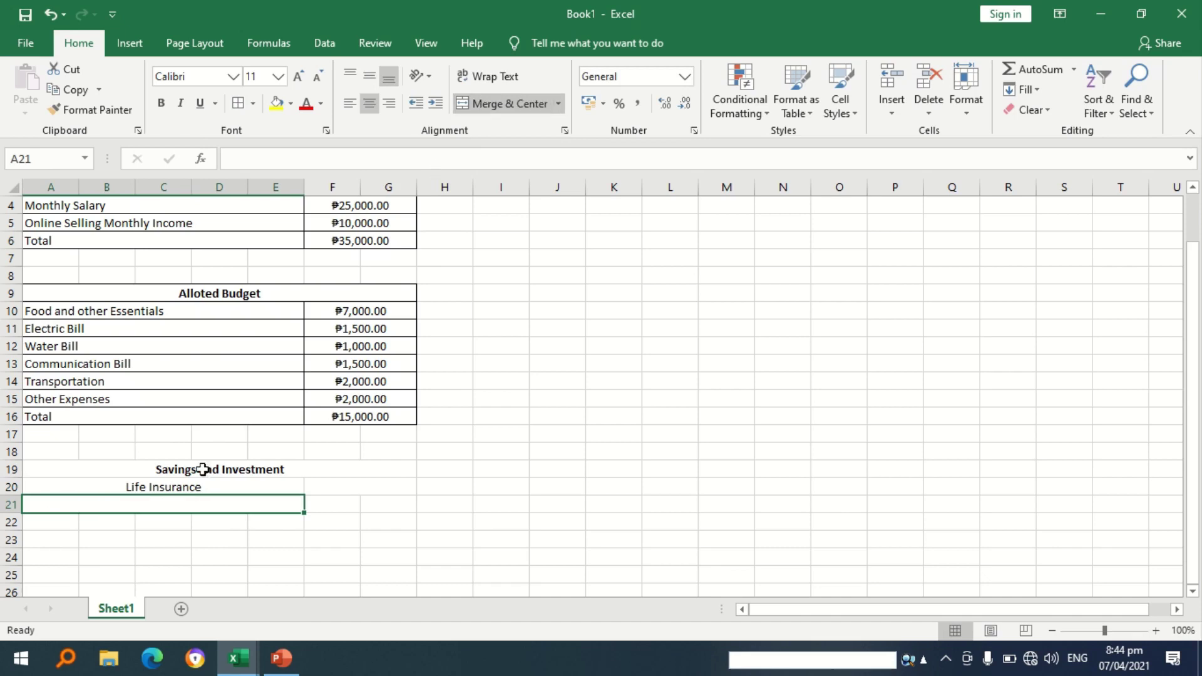
double_click(175, 508)
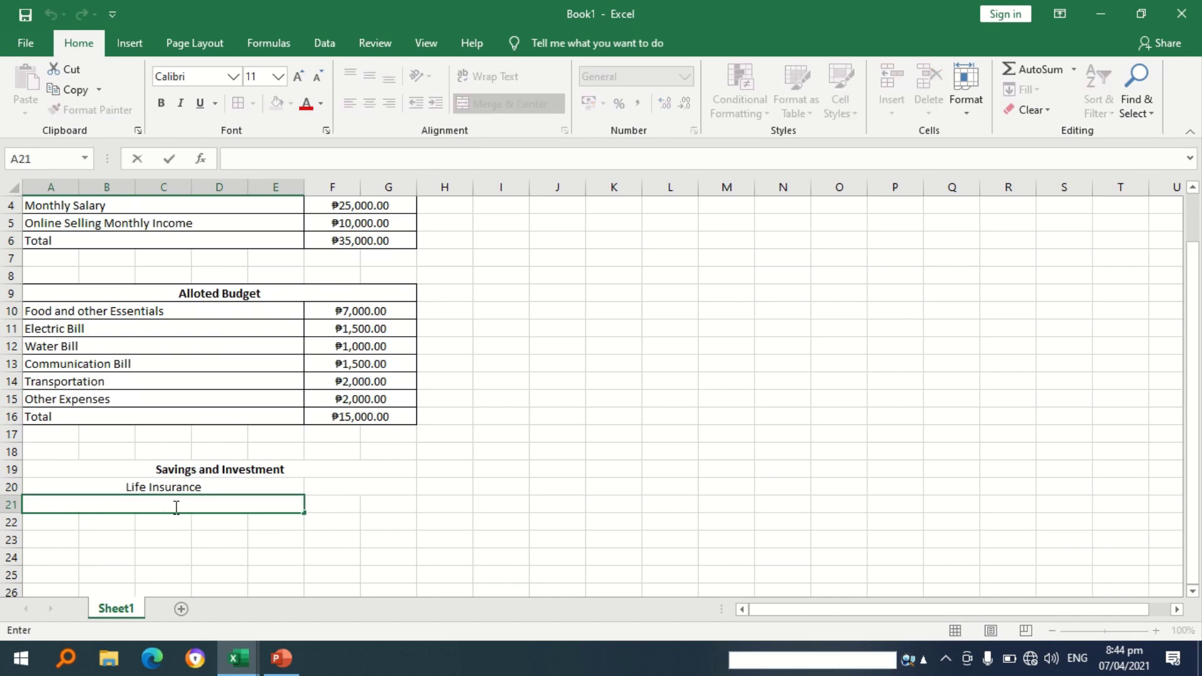
text(Business Capital)
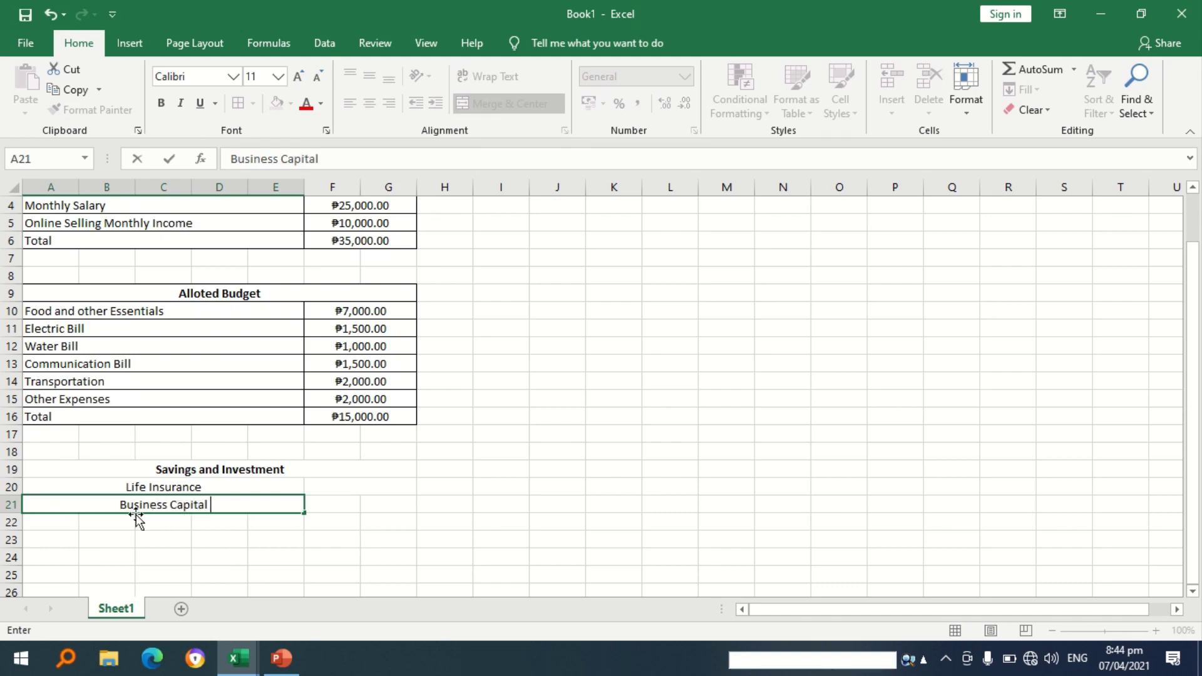
Merge and center A22:E22 and enter the label Total in it.
drag(85, 521, 252, 523)
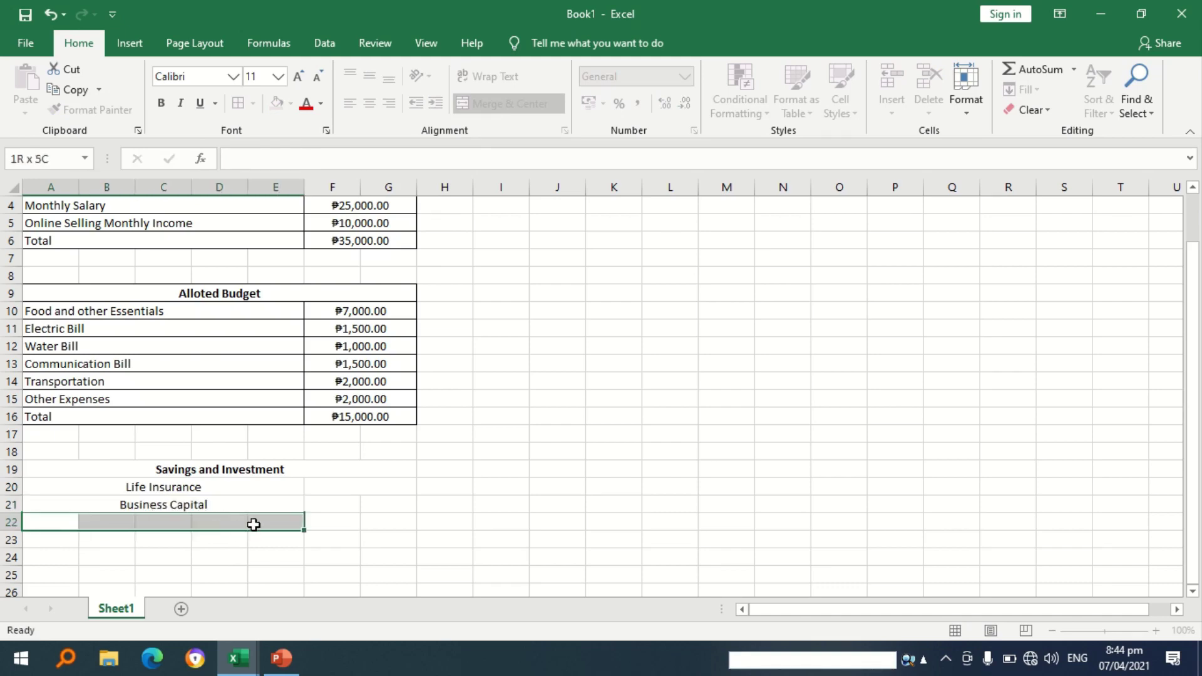
click(510, 104)
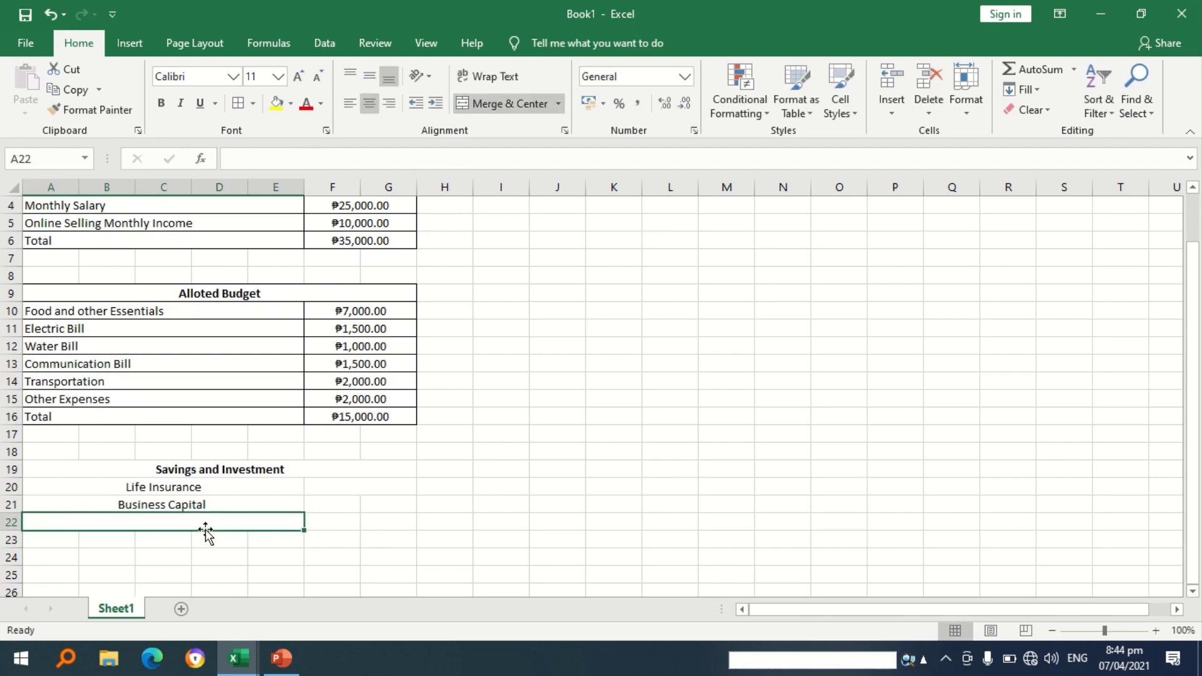
double_click(204, 521)
text(Total)
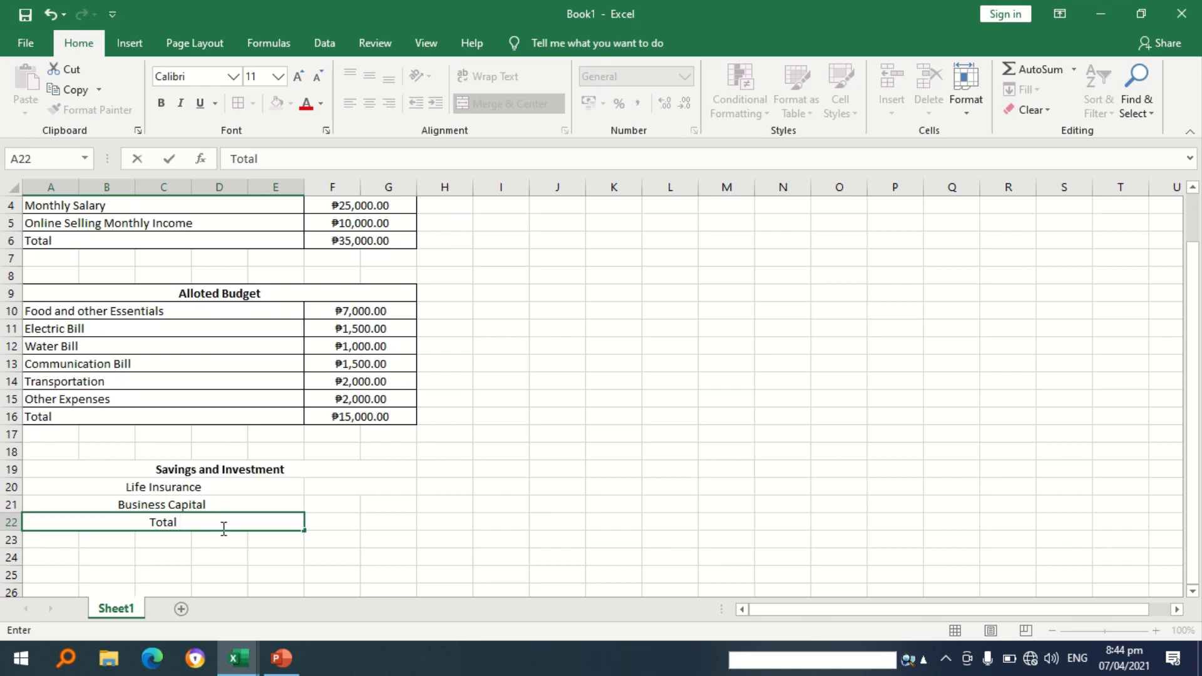
click(199, 554)
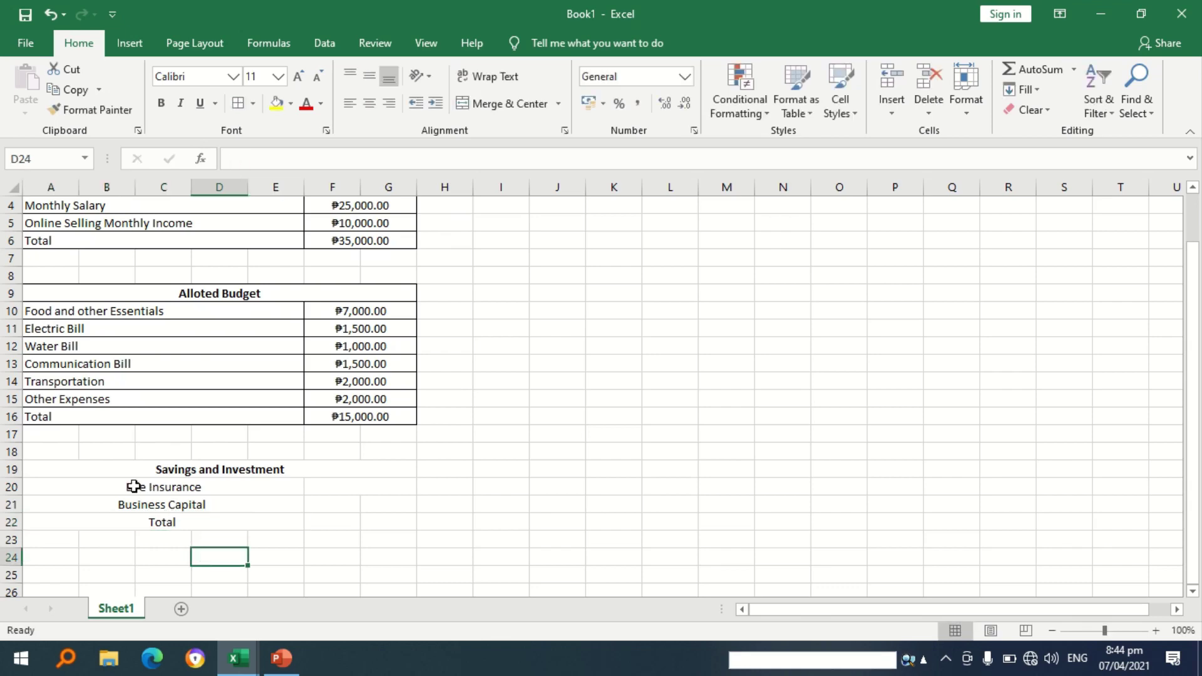
Left-align the Life Insurance, Business Capital and Total labels in A20:E22.
drag(127, 488, 160, 517)
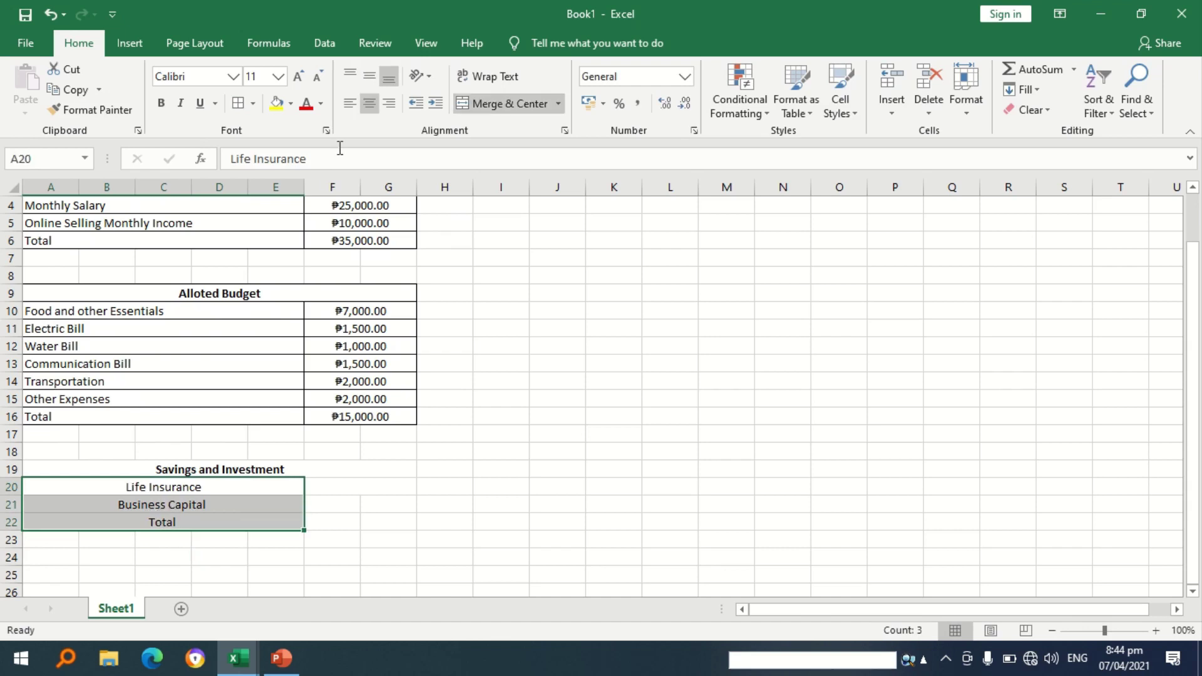
click(350, 104)
click(375, 520)
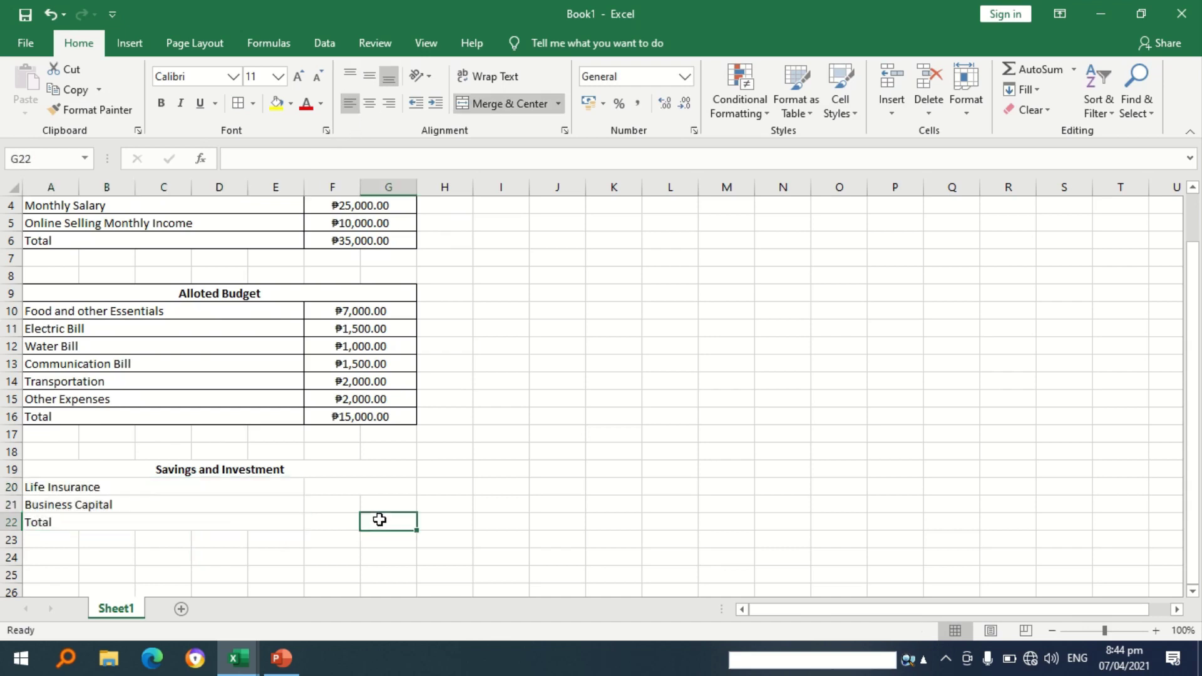
Merge and center F21:G21 and F22:G22 as amount cells for Business Capital and Total.
drag(343, 504, 368, 511)
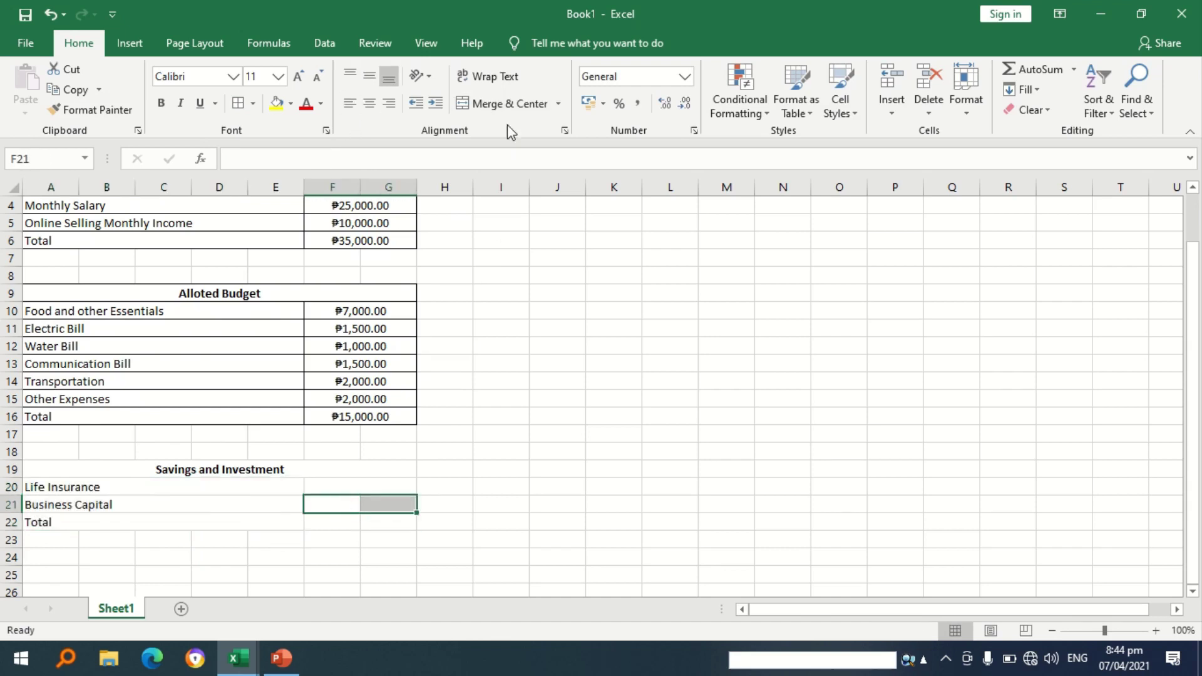
click(505, 105)
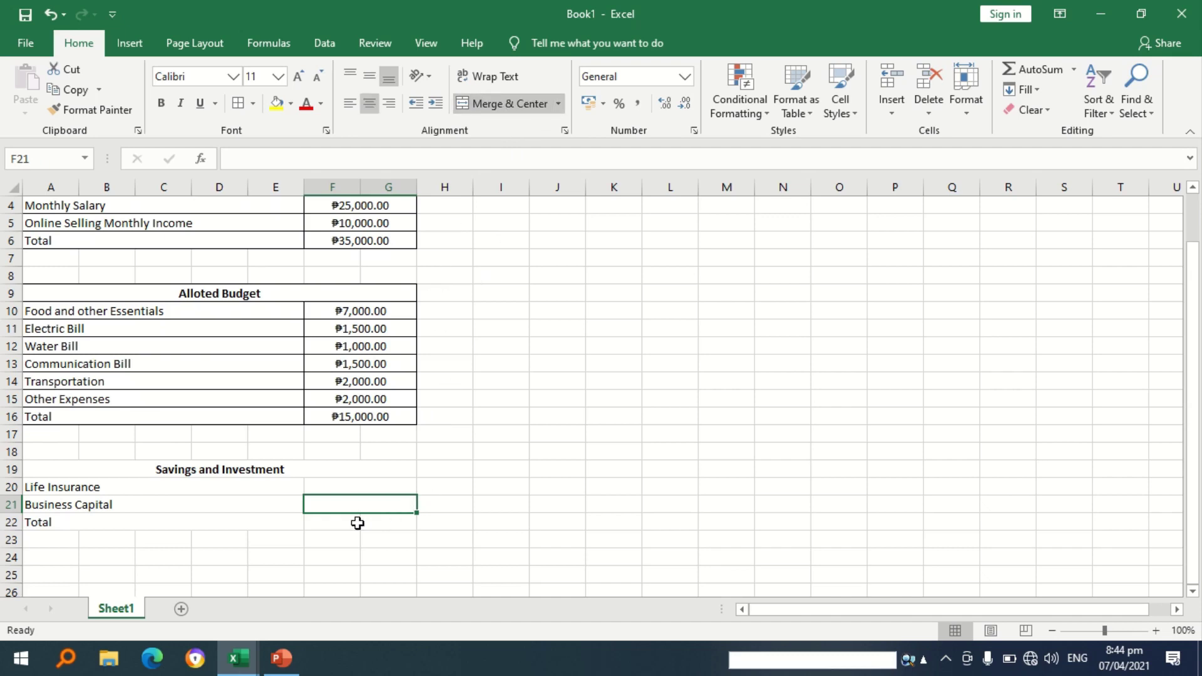
drag(343, 522, 377, 523)
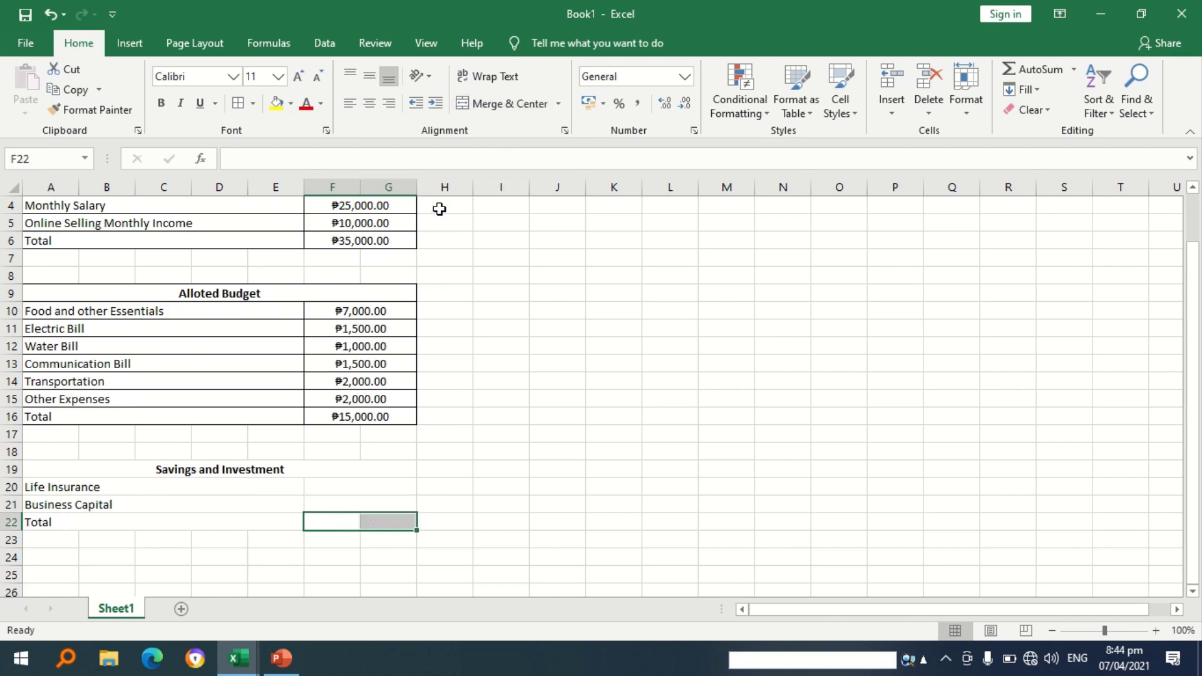
click(497, 105)
Enter the Savings and Investment amounts: 3000 for Life Insurance, 5000 for Business Capital and 8000 for Total.
double_click(396, 487)
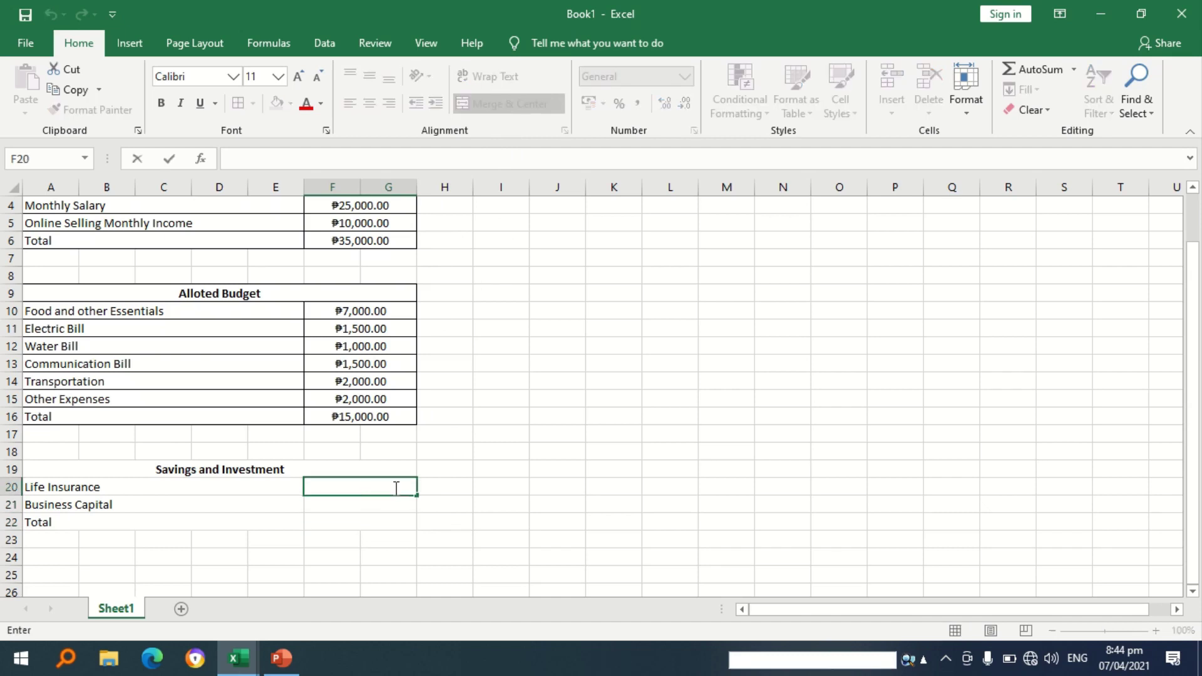
text(3000)
click(364, 503)
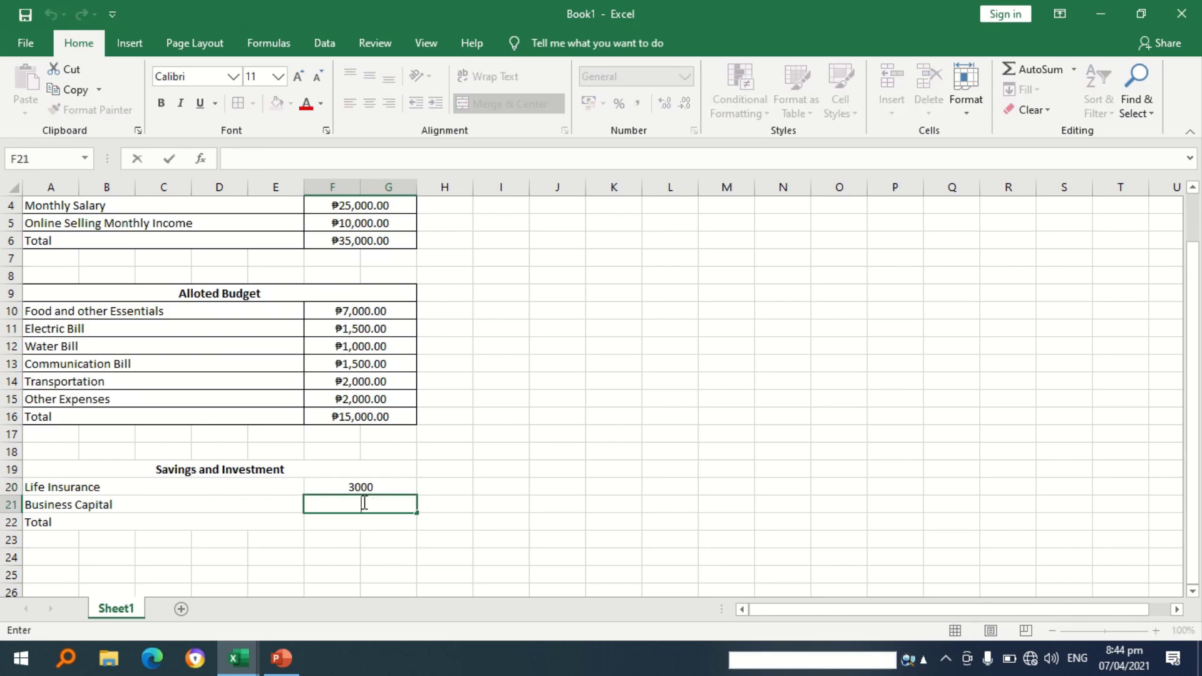
text(5000)
key(Return)
text(8)
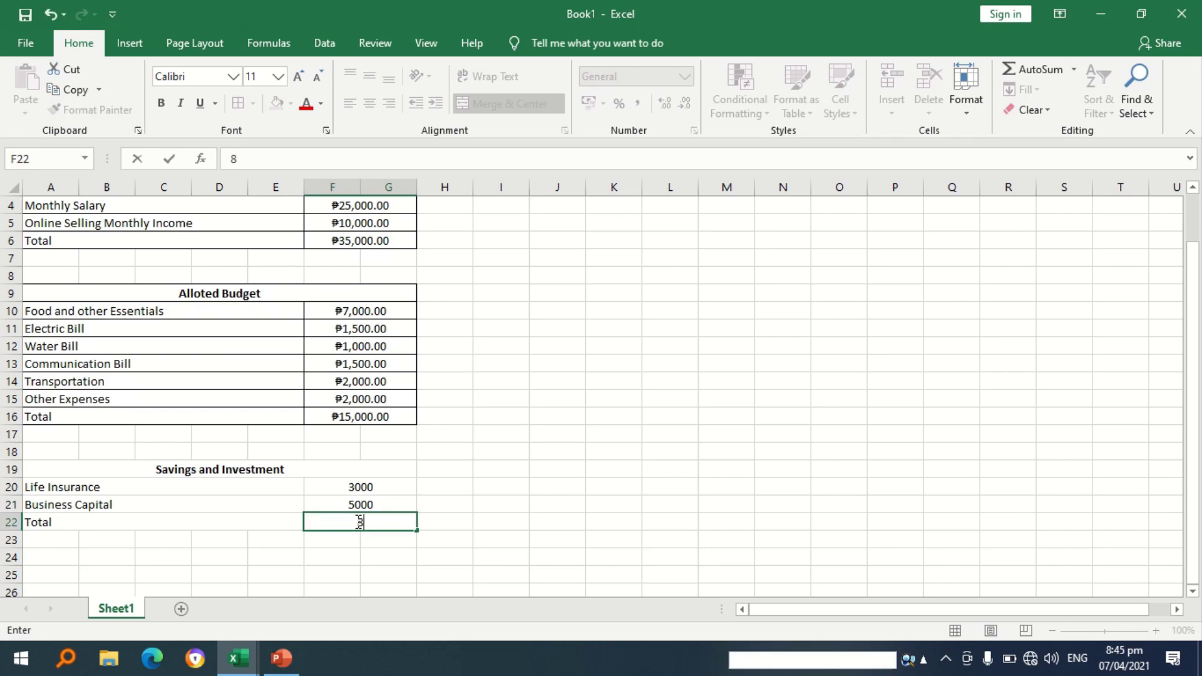
text(000)
click(379, 554)
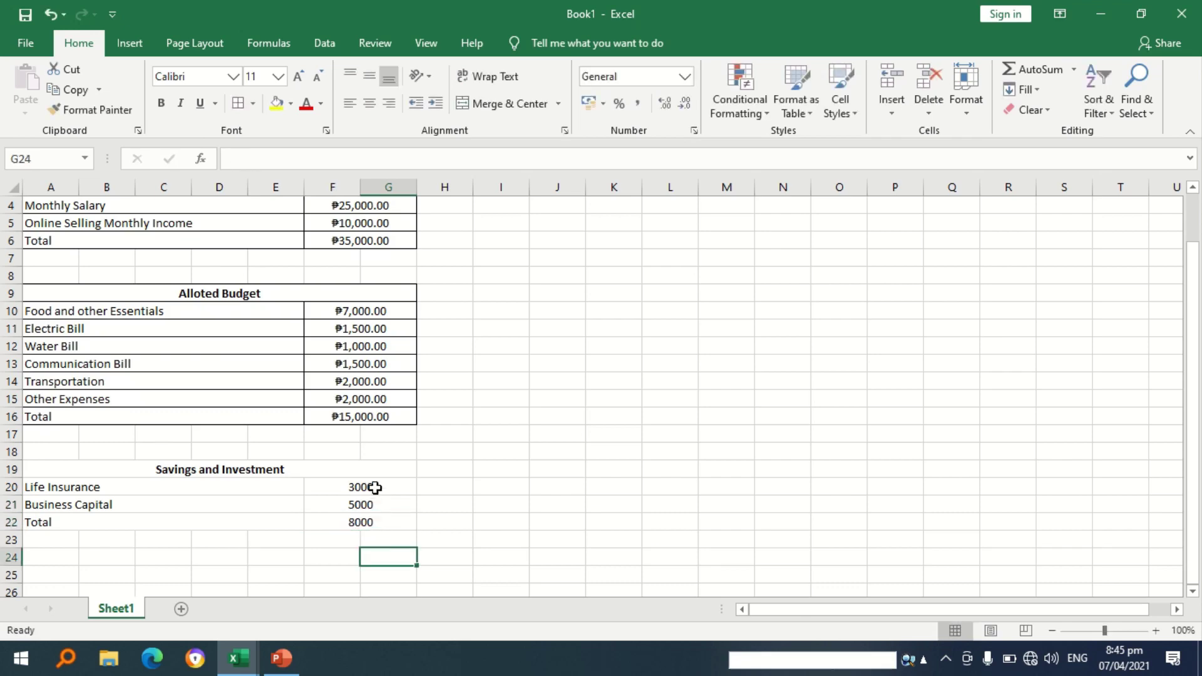
Format the Savings and Investment amounts in F20:G22 as Currency.
drag(373, 487, 377, 517)
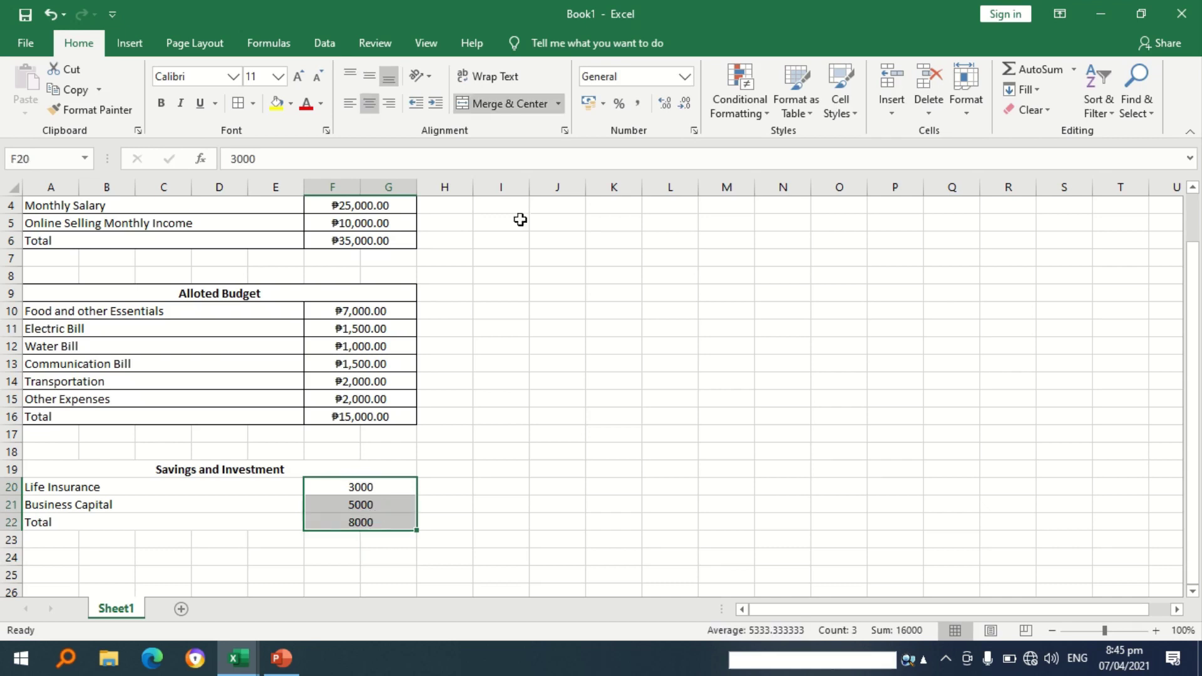
click(684, 76)
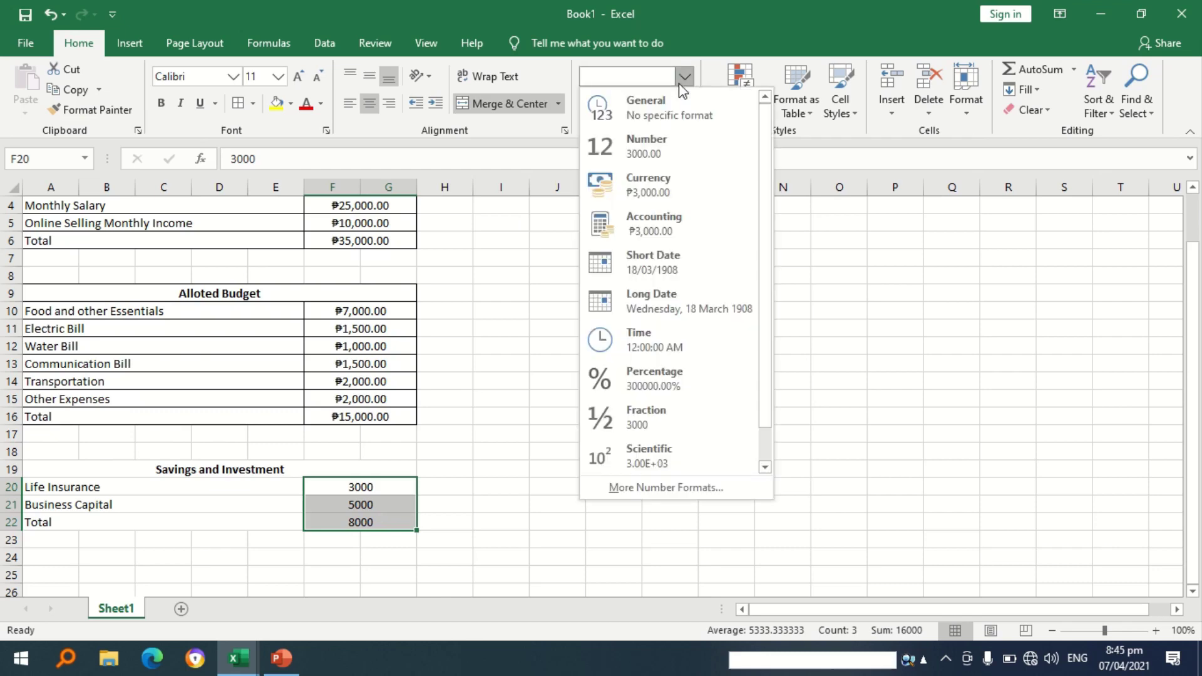
click(654, 195)
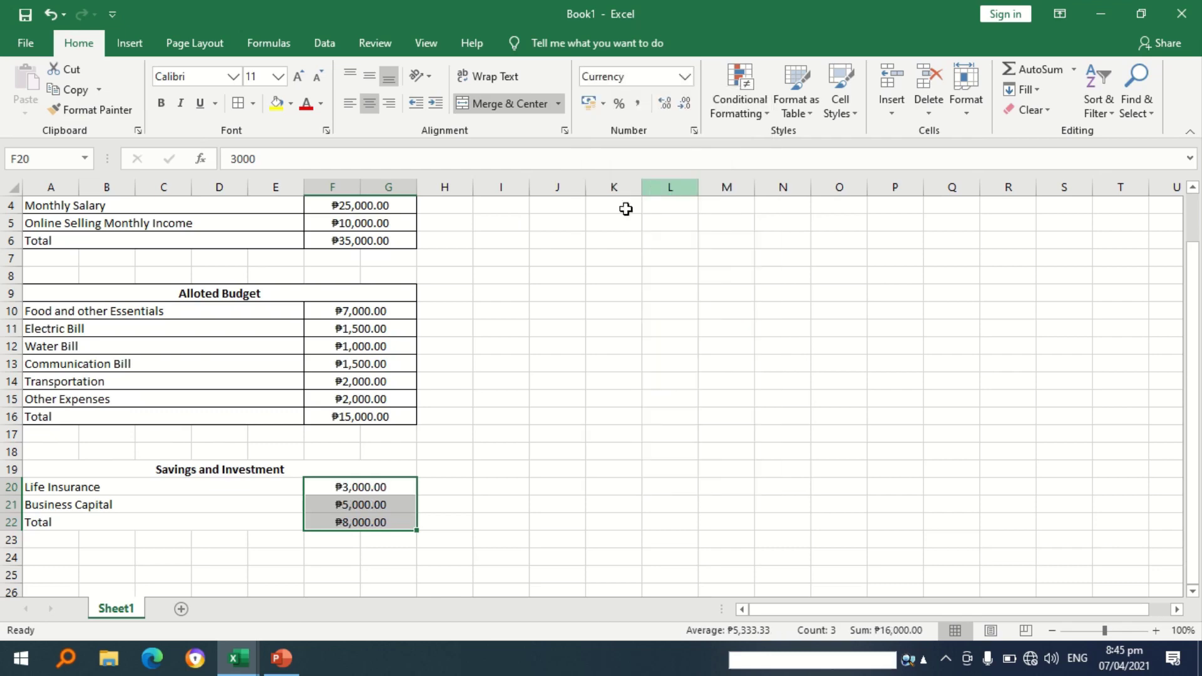
click(462, 524)
Merge and center A23:E23 in the row below the Savings and Investment total.
scroll(351, 538, down, 1)
scroll(351, 539, down, 1)
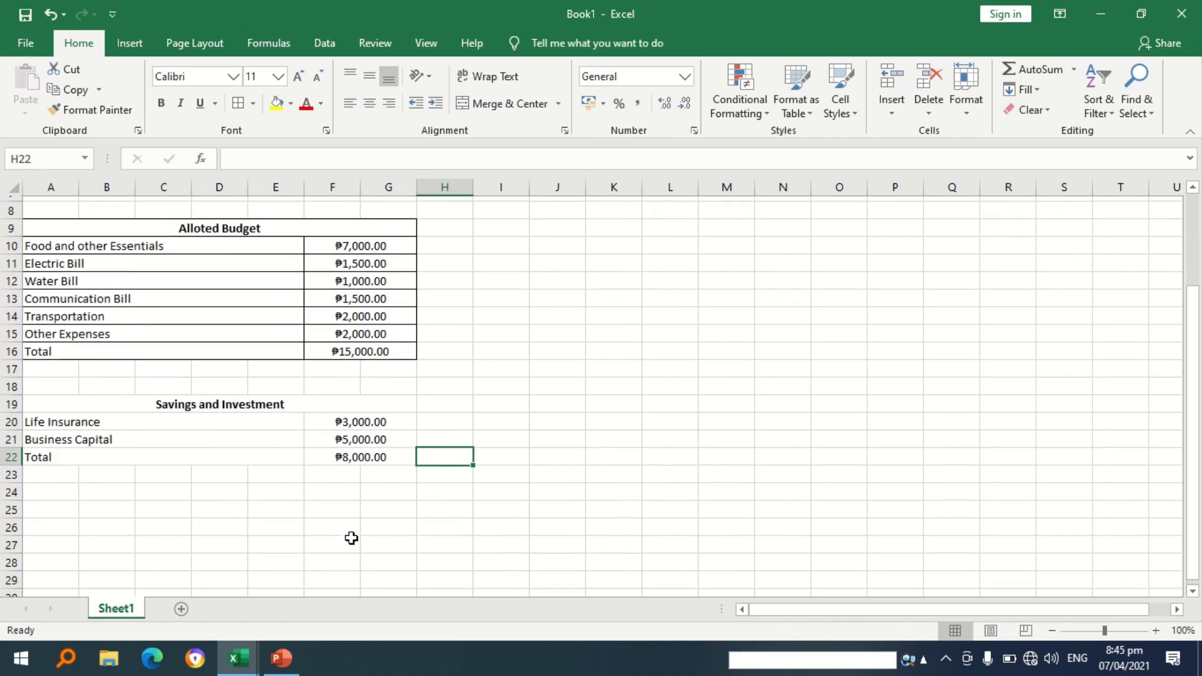
scroll(351, 539, up, 1)
click(92, 412)
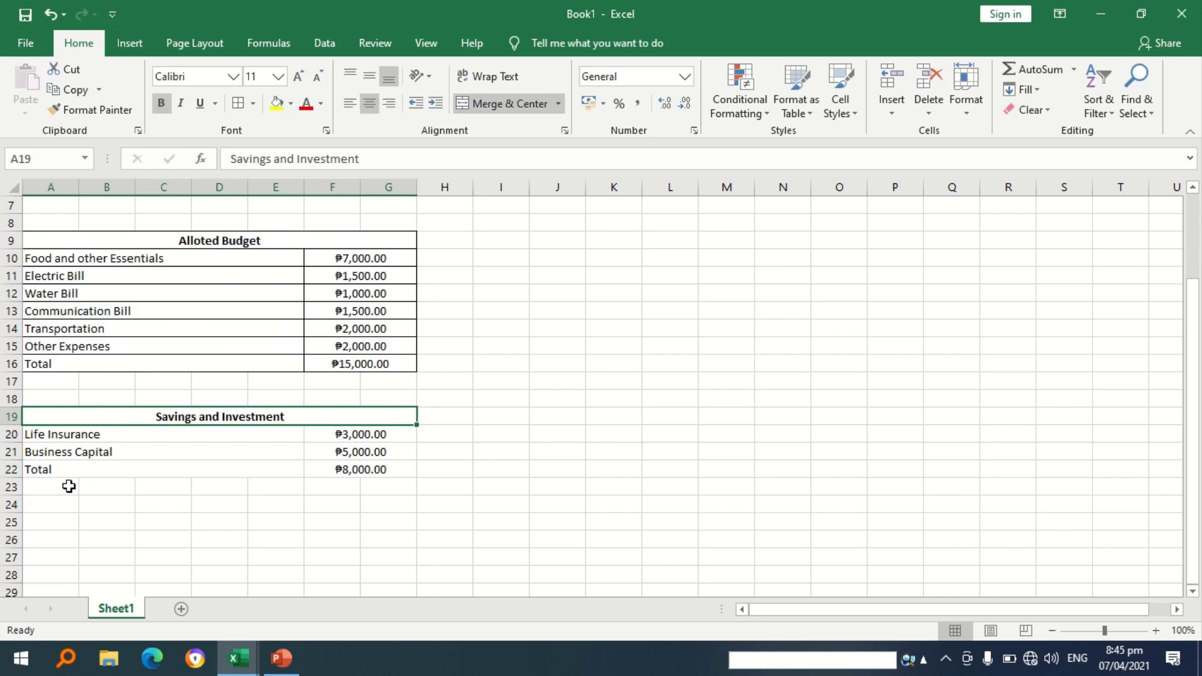
drag(69, 486, 265, 486)
click(498, 103)
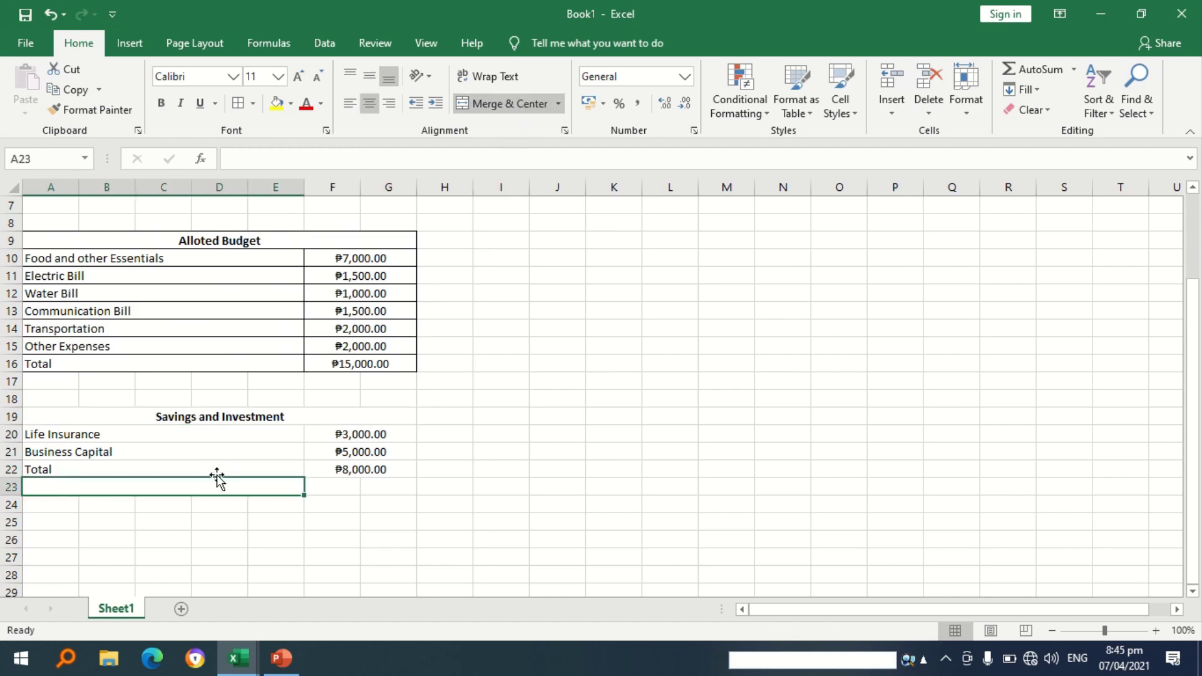
Enter the label "Savings (Source of Income - (Alloted Budget + Savings and Investment" in A23.
double_click(198, 486)
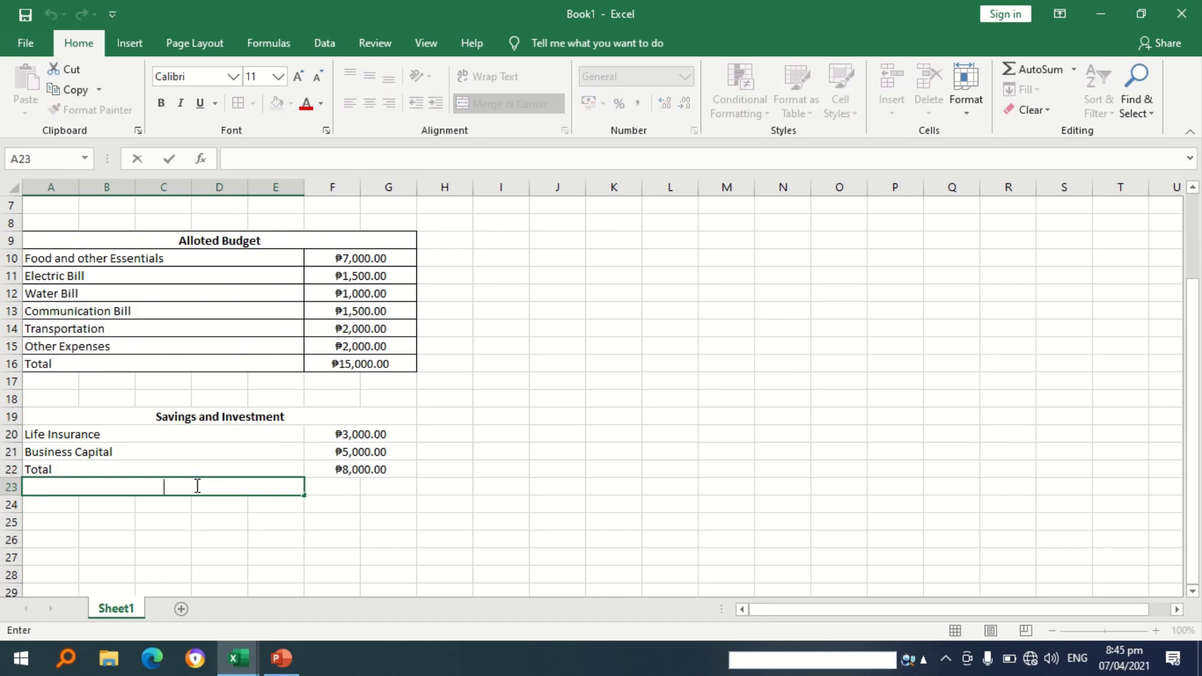
text(Savings and Investment)
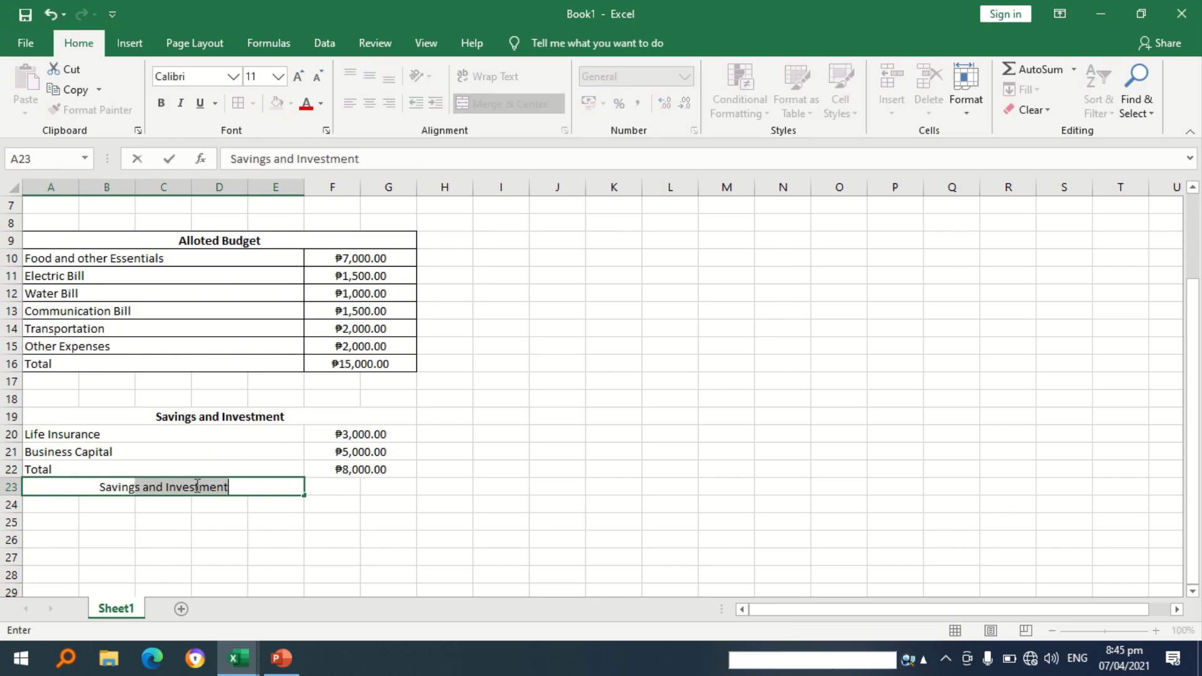
text(s)
key(BackSpace)
text((Sou)
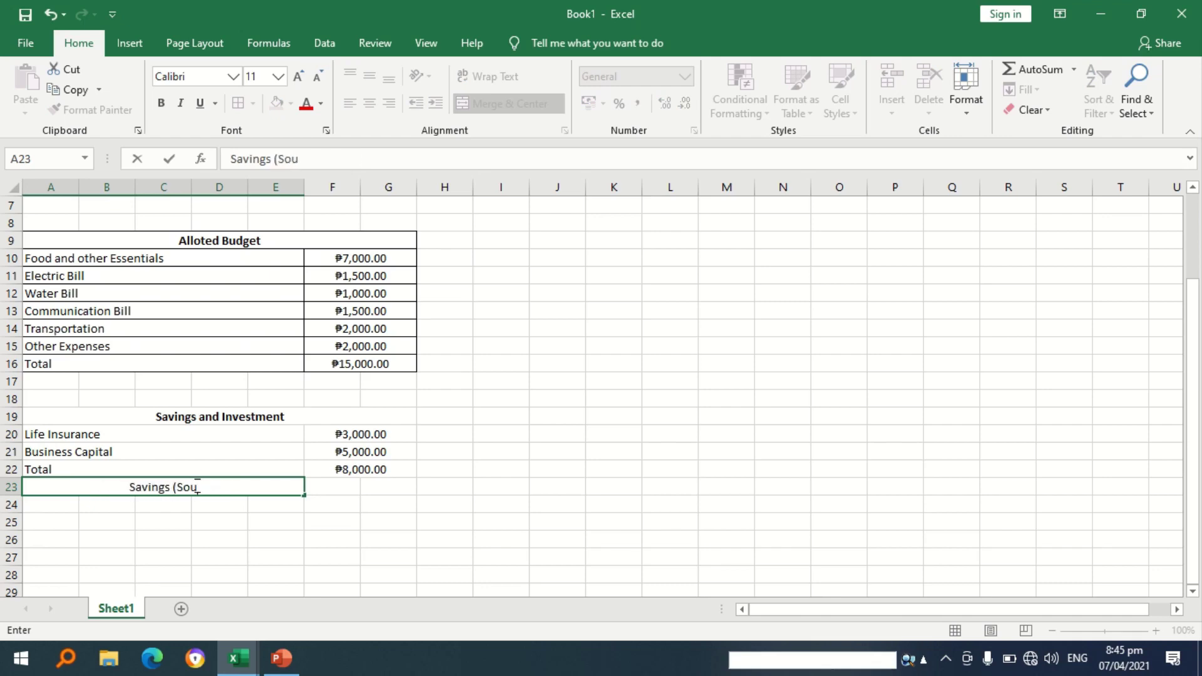
text(rce )
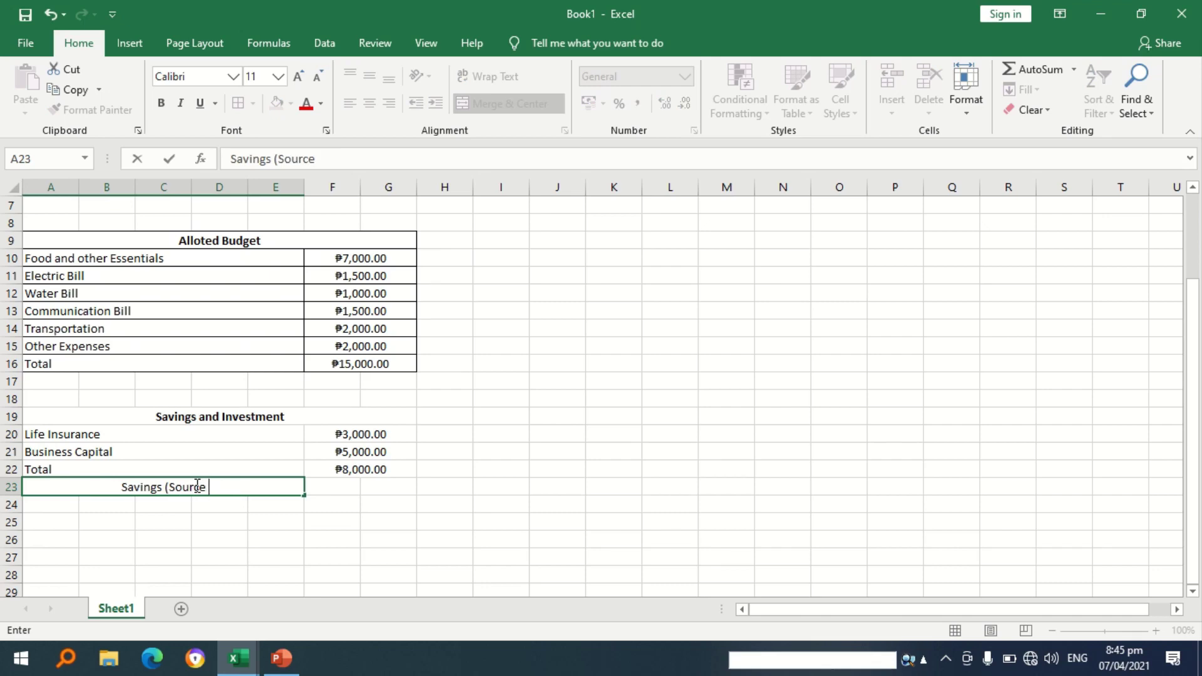
text(of)
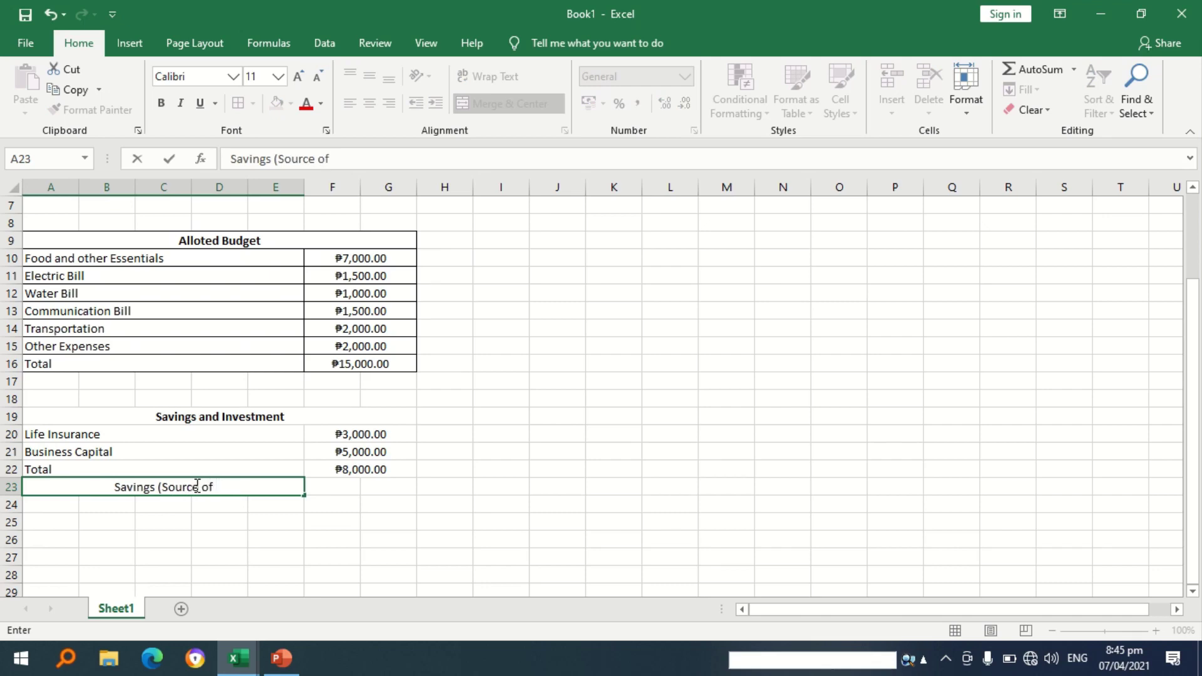
text( Income)
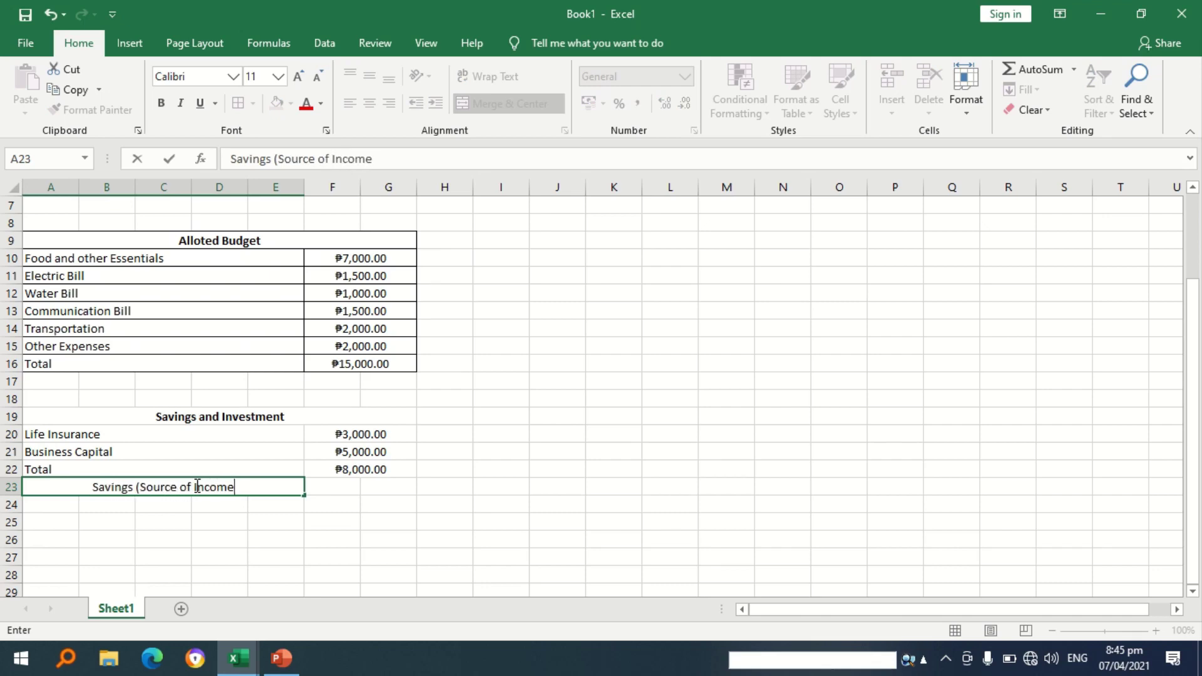
text( - ()
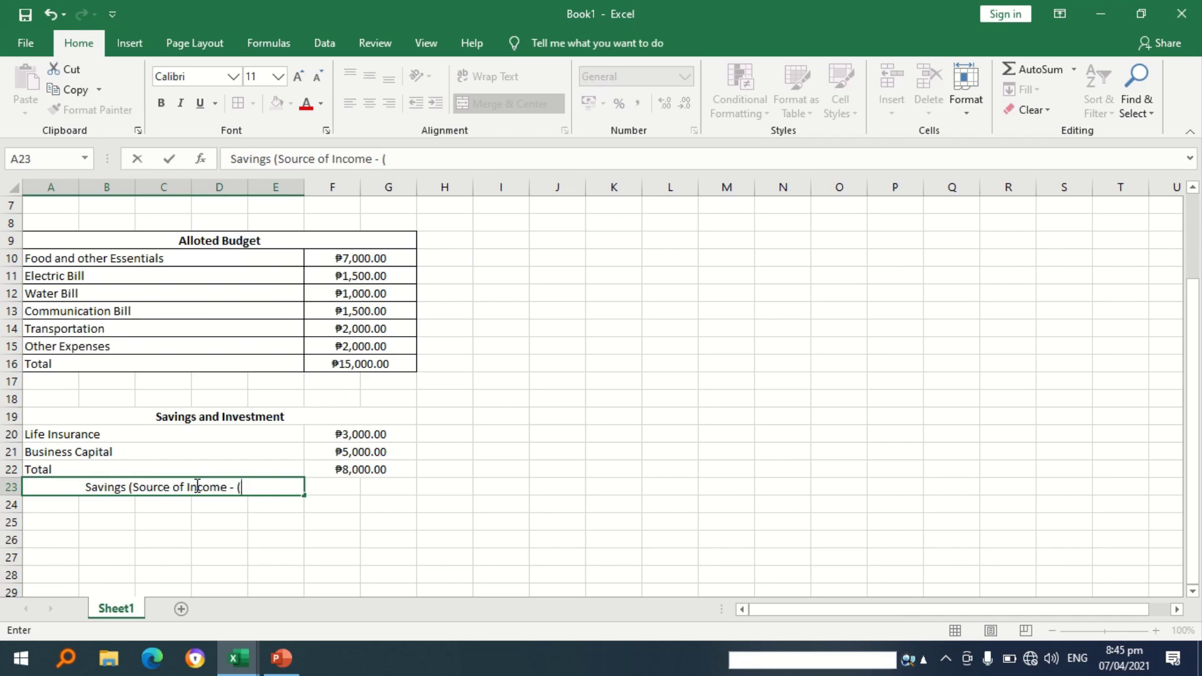
text(Alloted )
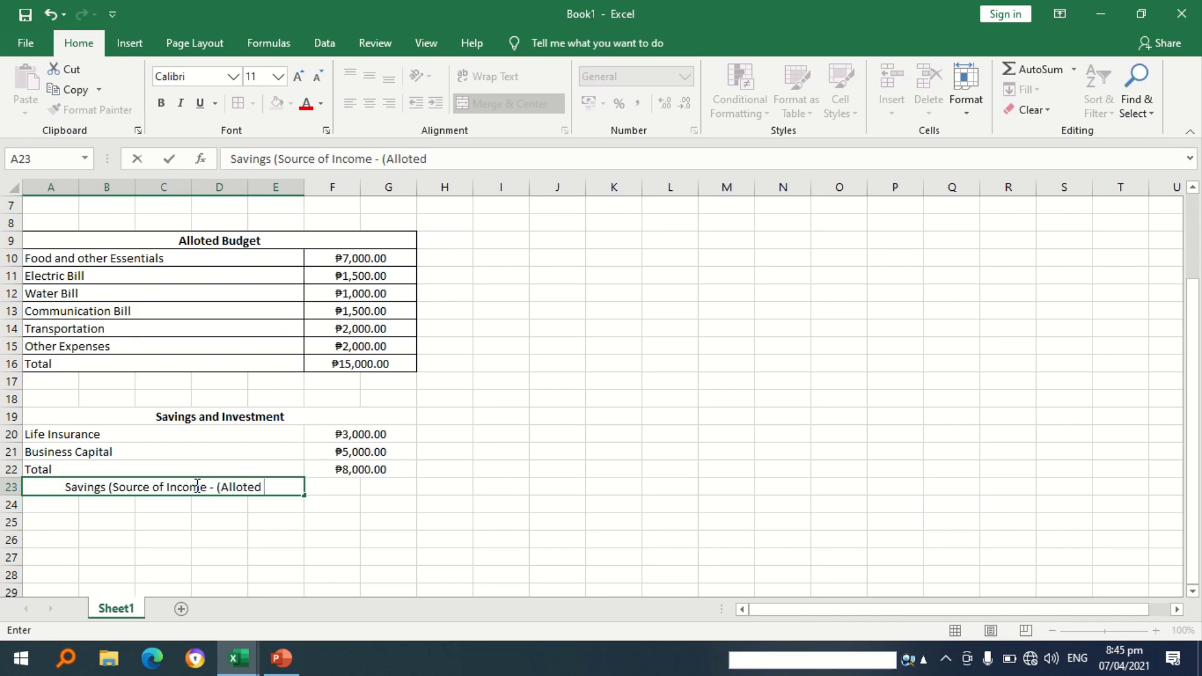
text(Bud)
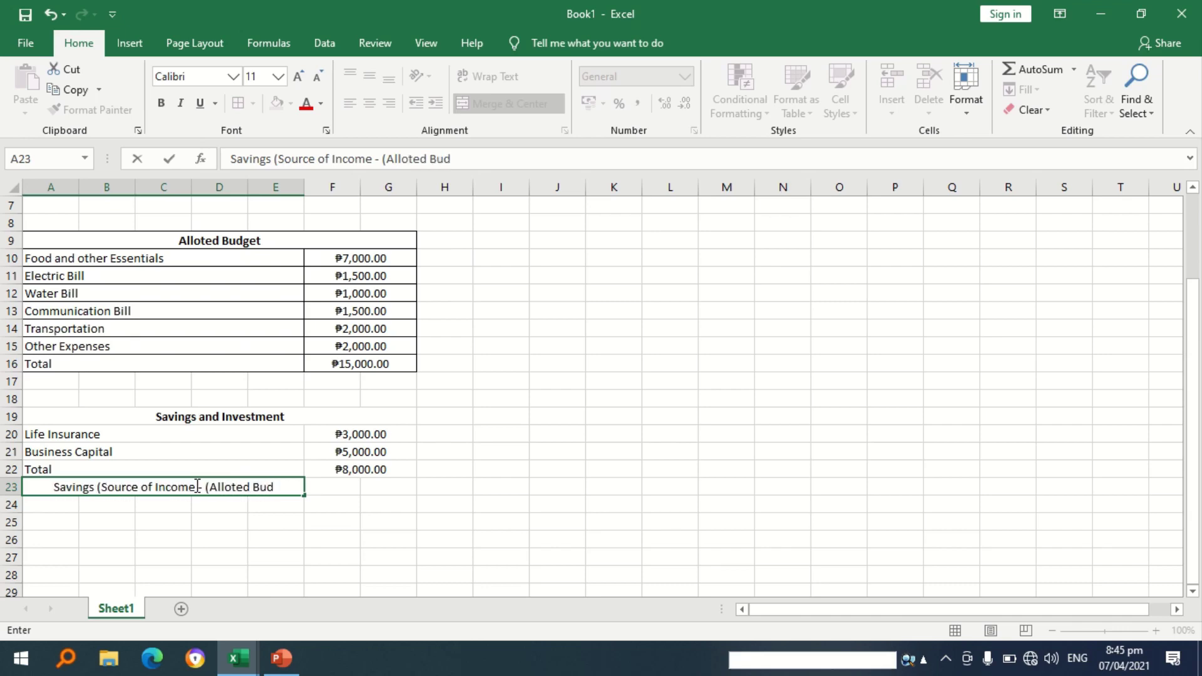
text(get)
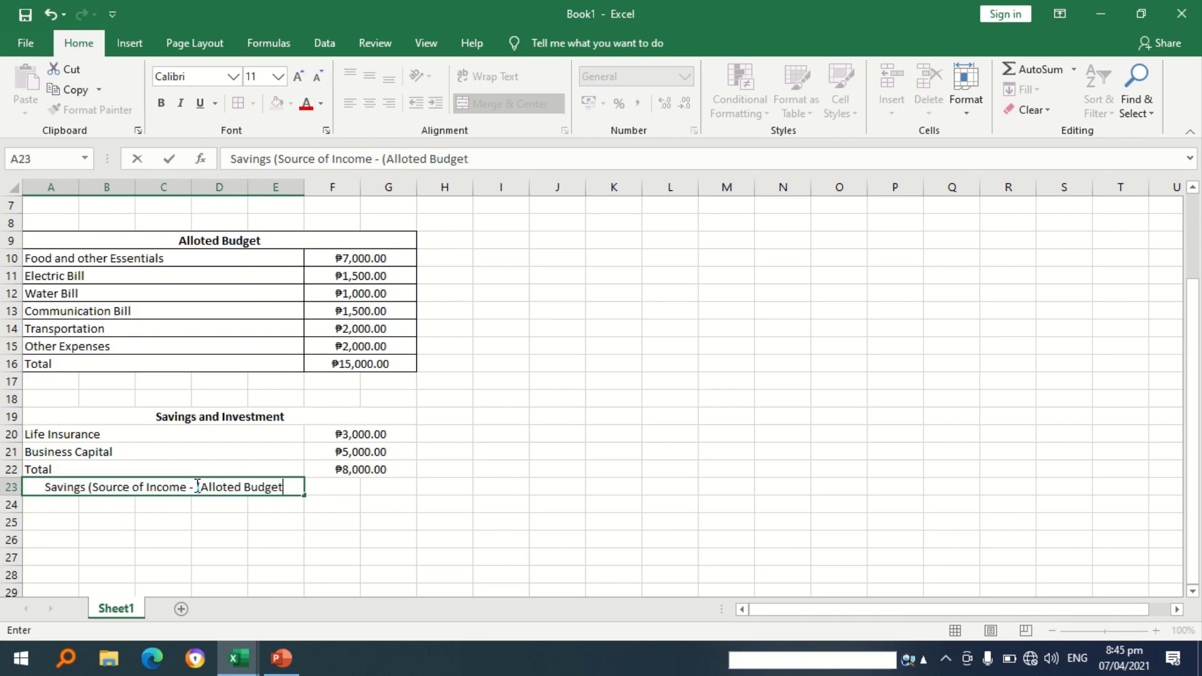
text( +)
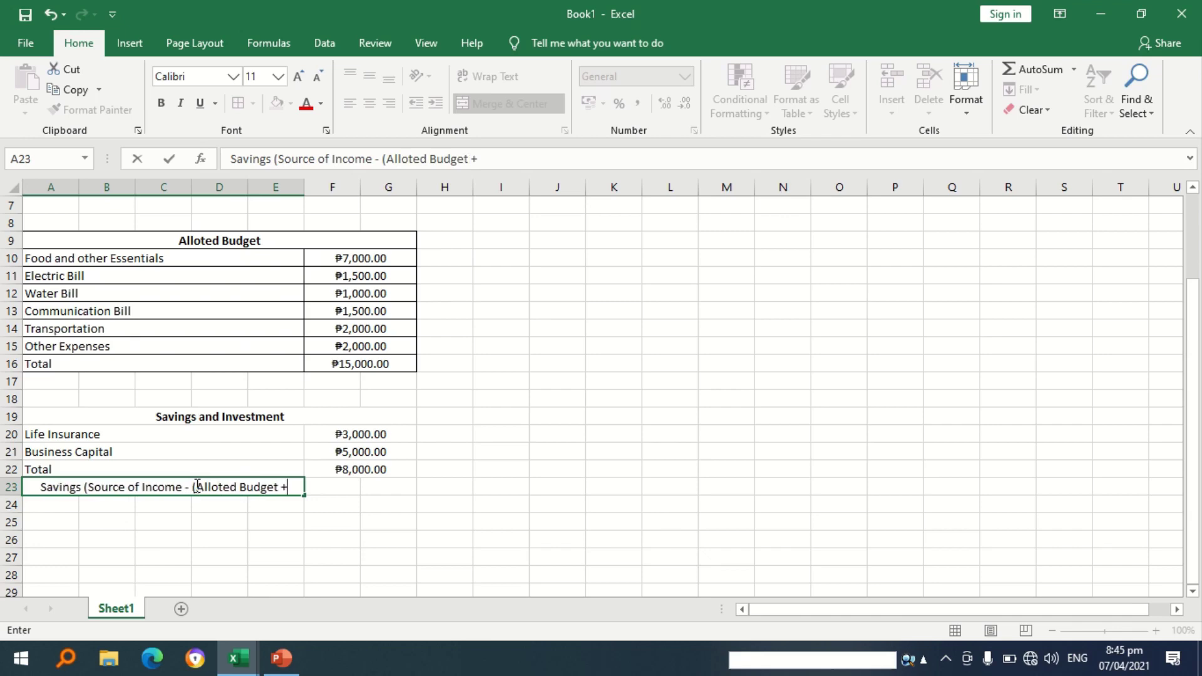
text( Saving)
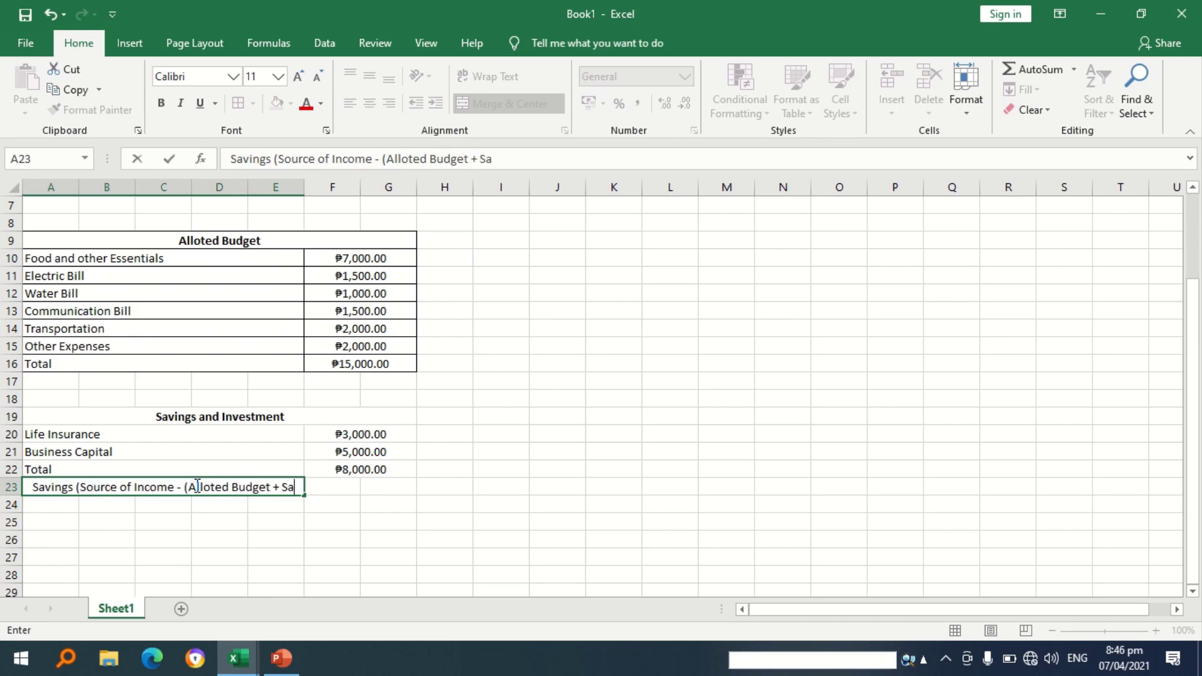
text(s and)
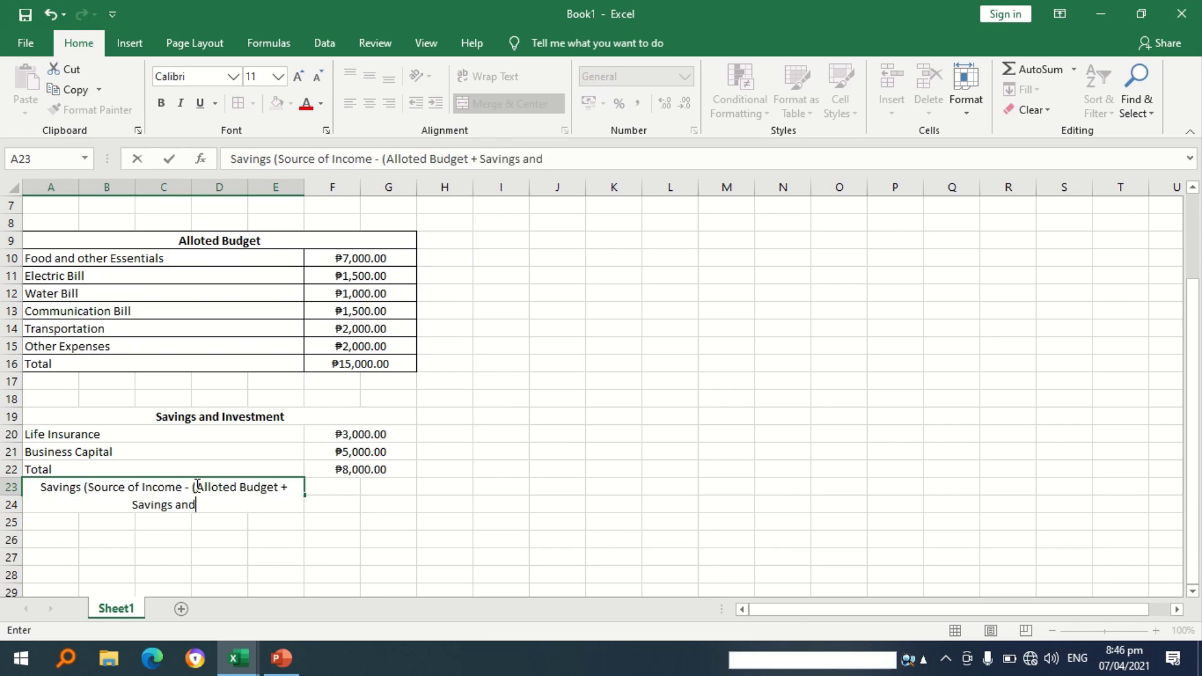
text( Investment)
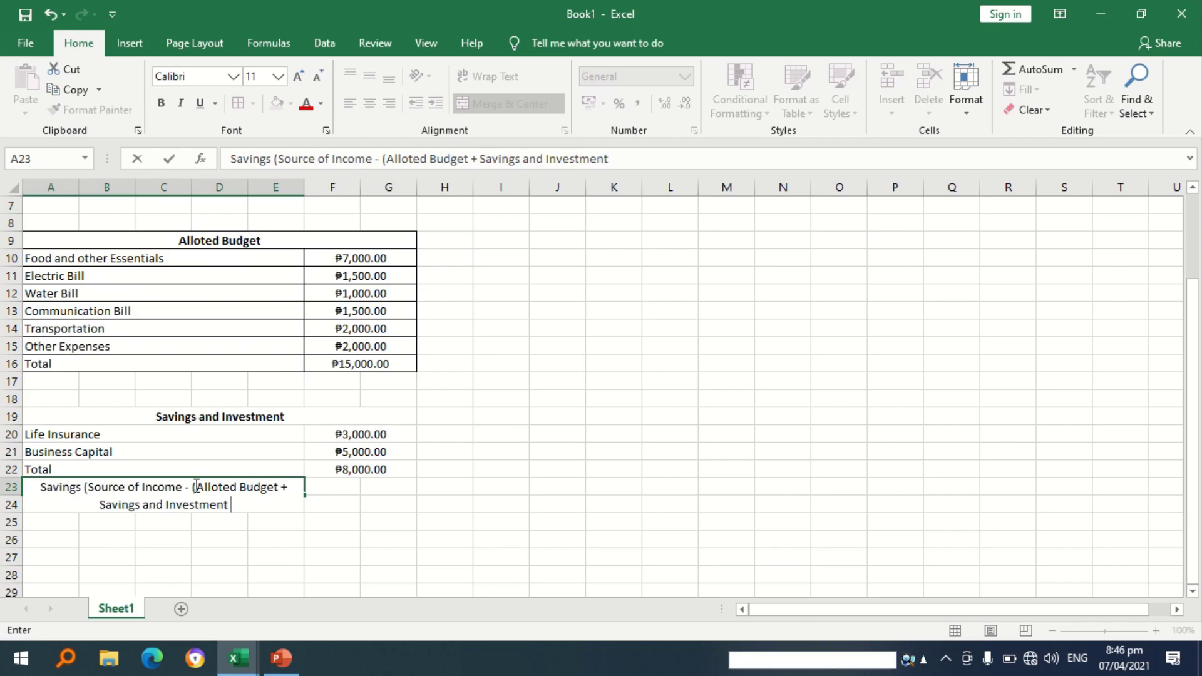
click(186, 557)
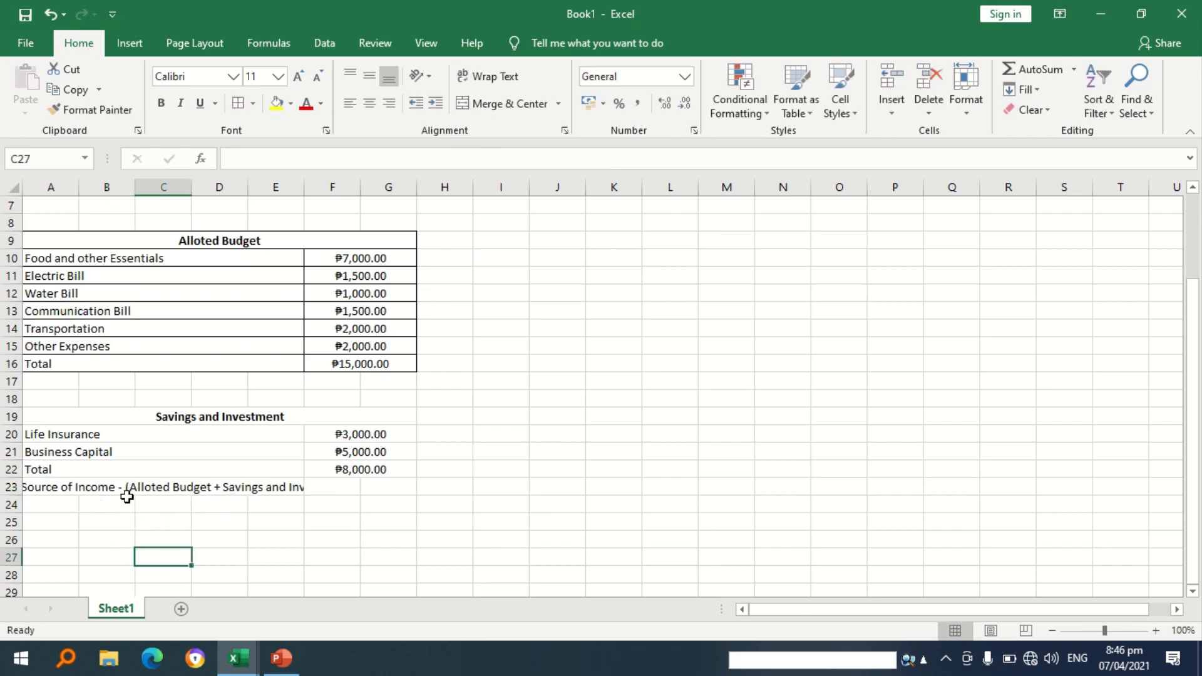
Increase the height of row 23 to fit two lines of text.
click(107, 486)
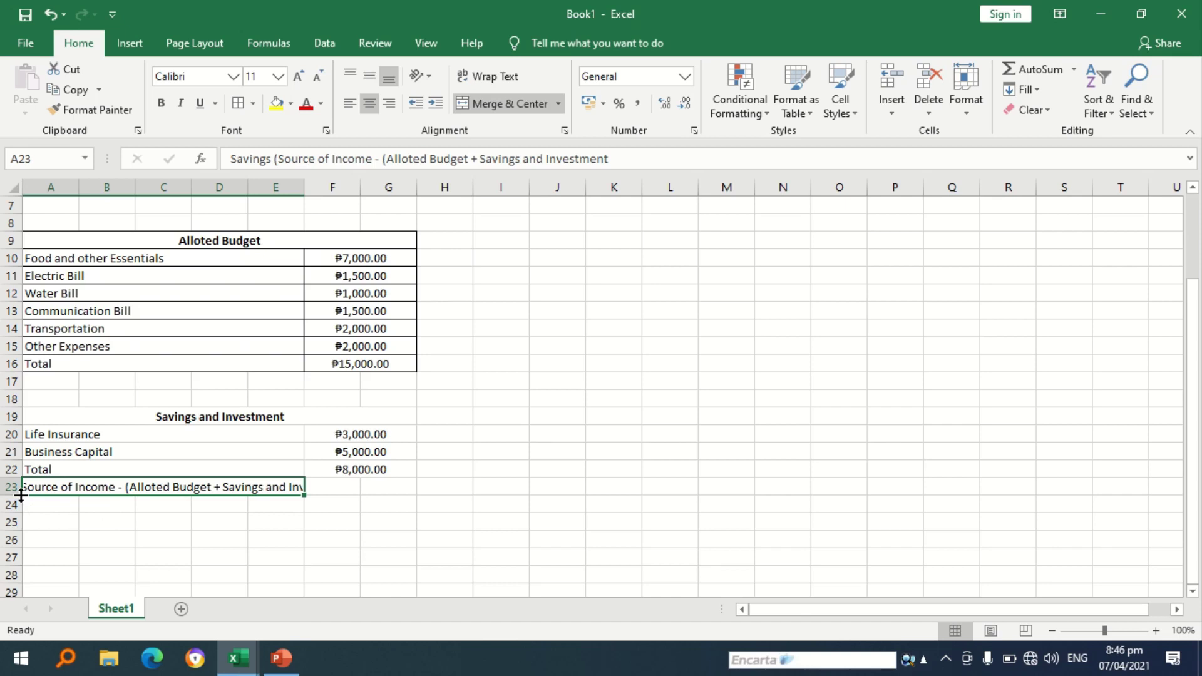
drag(21, 495, 23, 512)
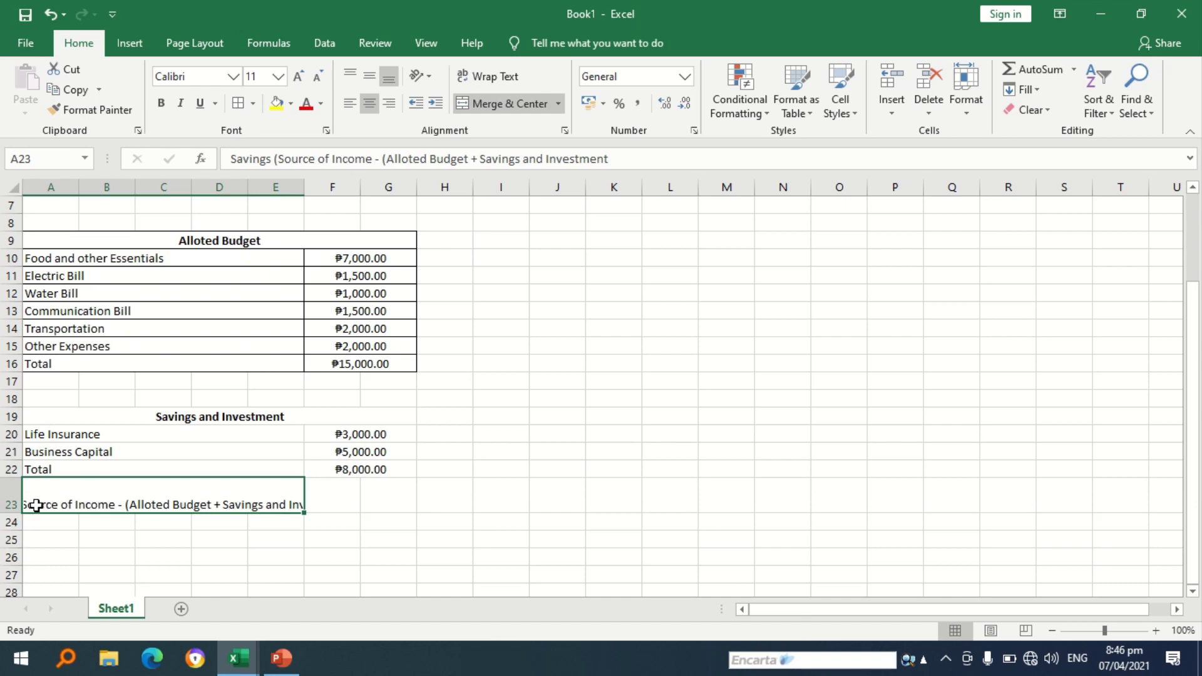
double_click(35, 505)
drag(34, 505, 250, 515)
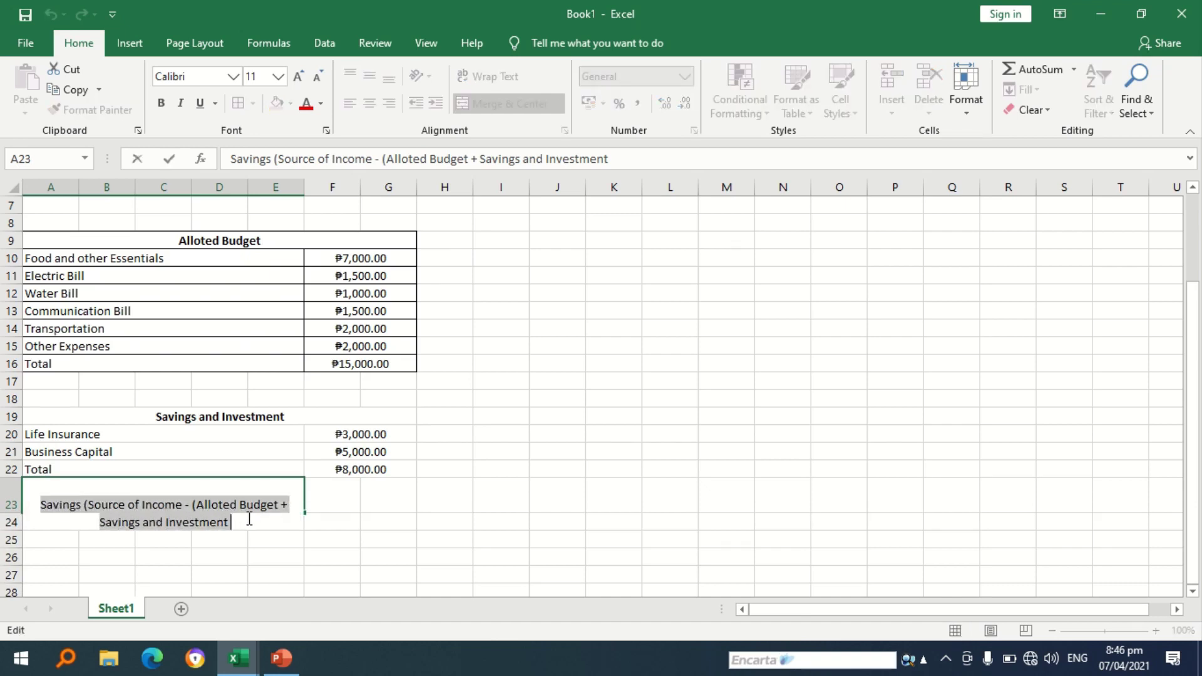
click(286, 538)
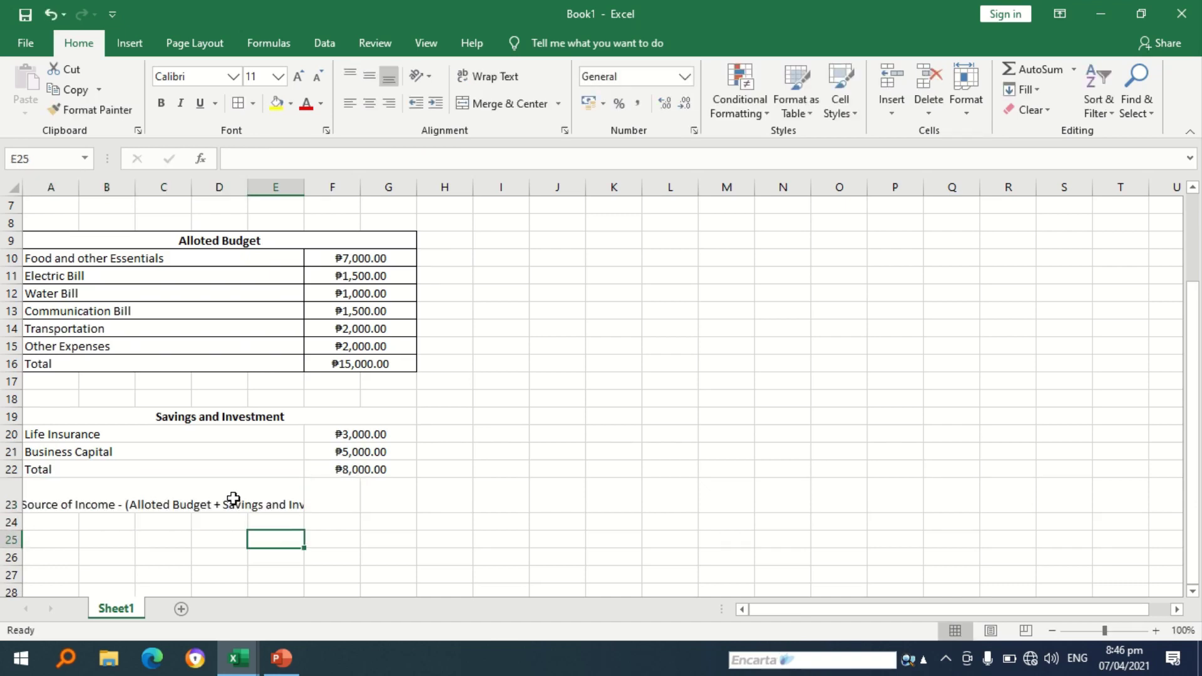
Wrap the savings label in A23 and align it left.
click(234, 499)
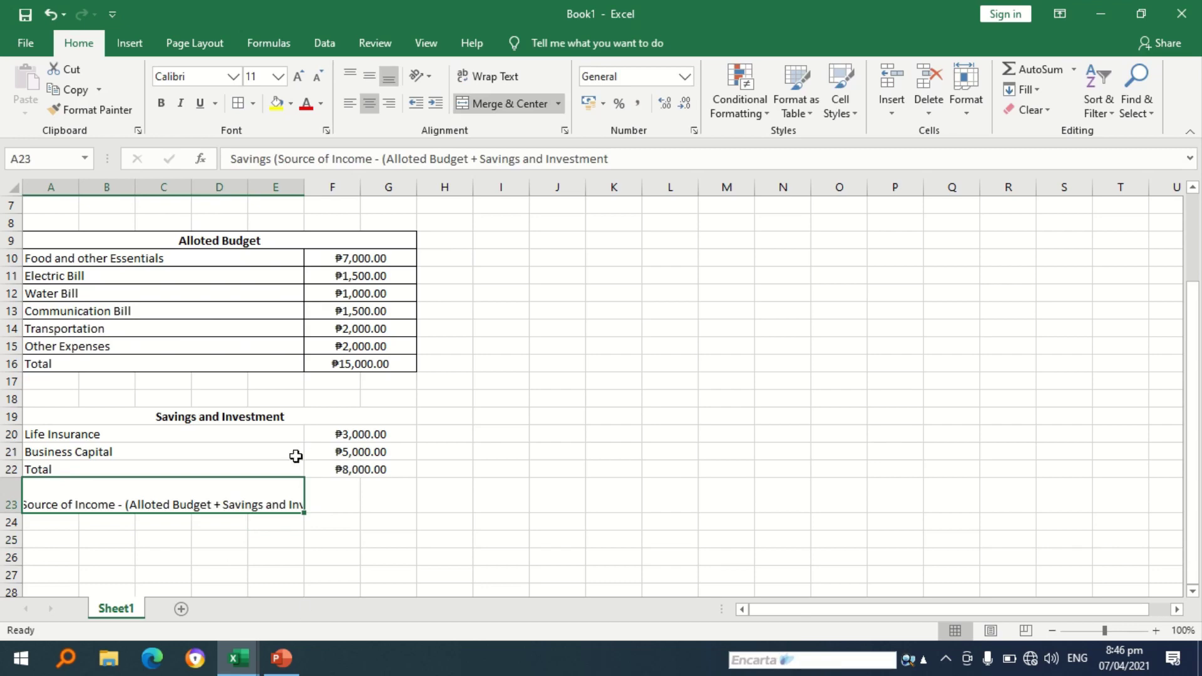
click(489, 76)
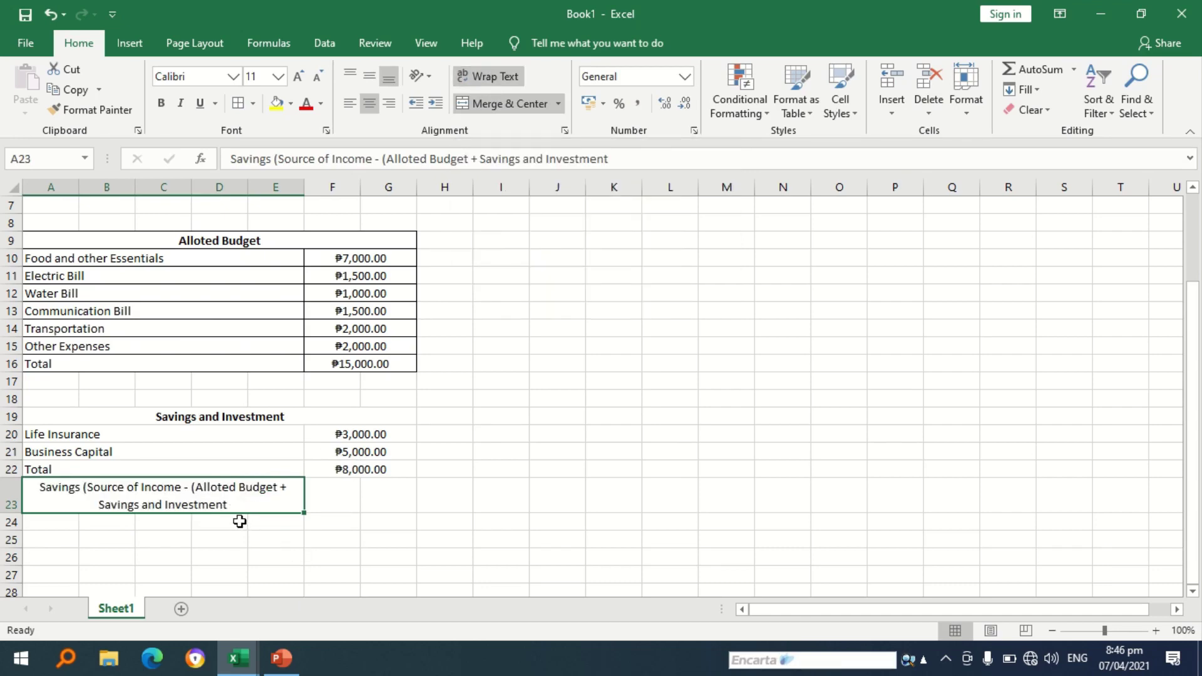
click(353, 104)
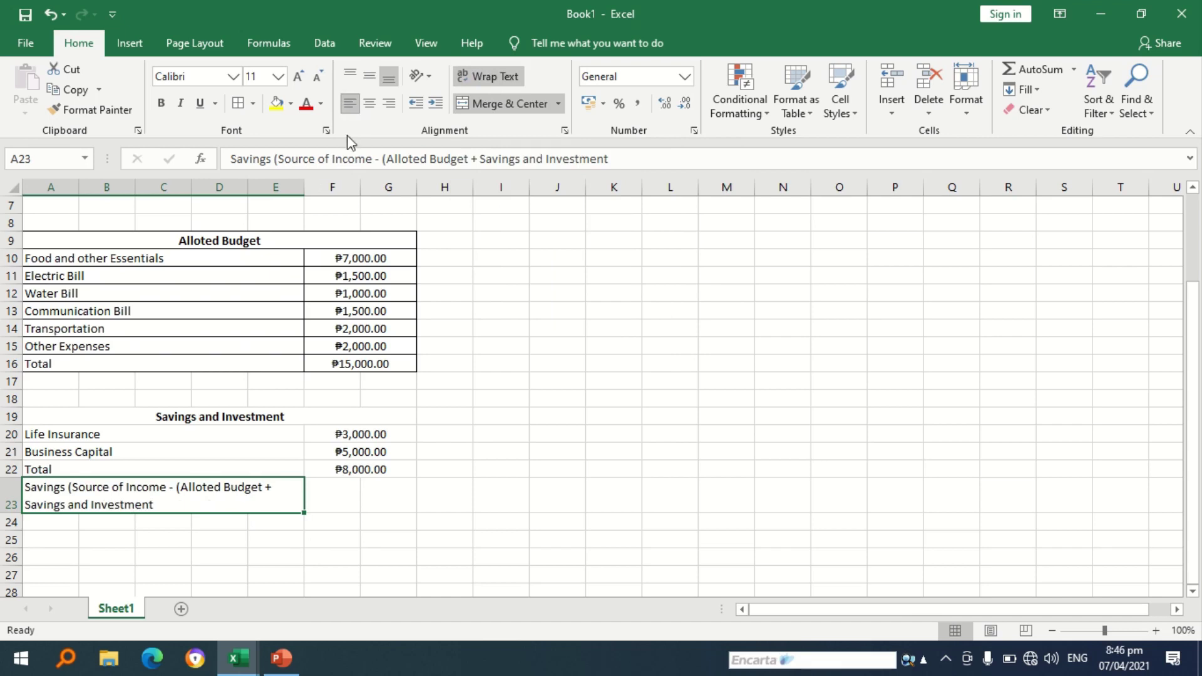
Merge and center F23:G23 and start its savings formula with the Sources of Income total, =F6.
drag(341, 498, 379, 498)
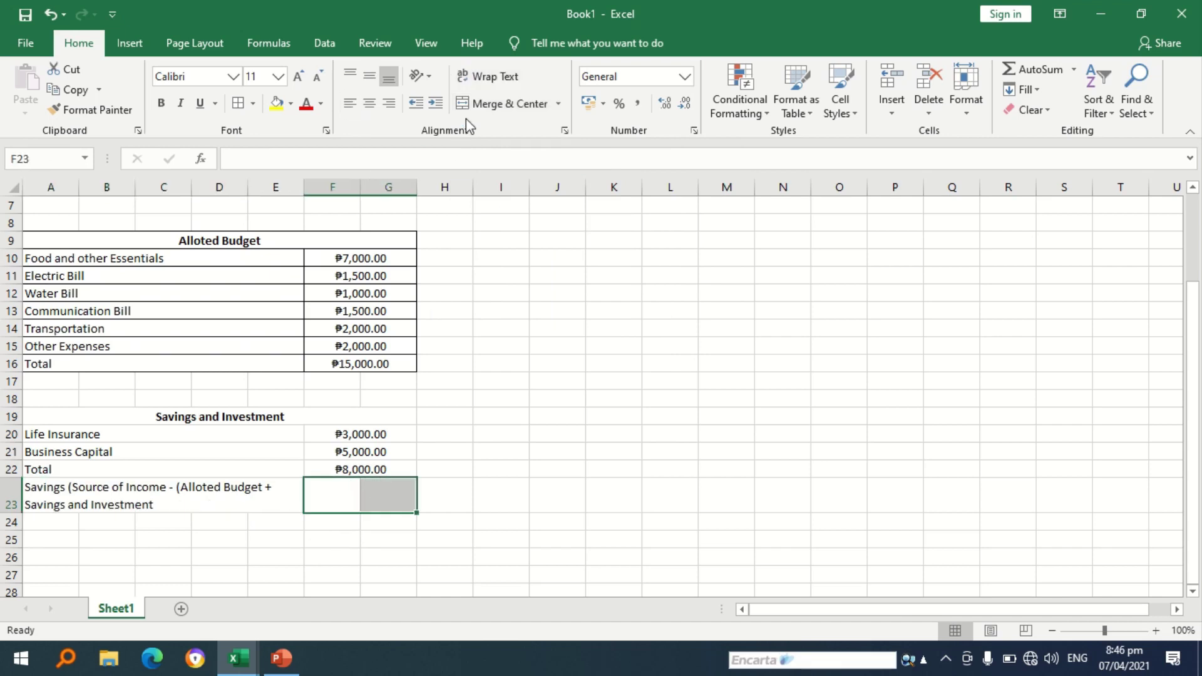
click(485, 104)
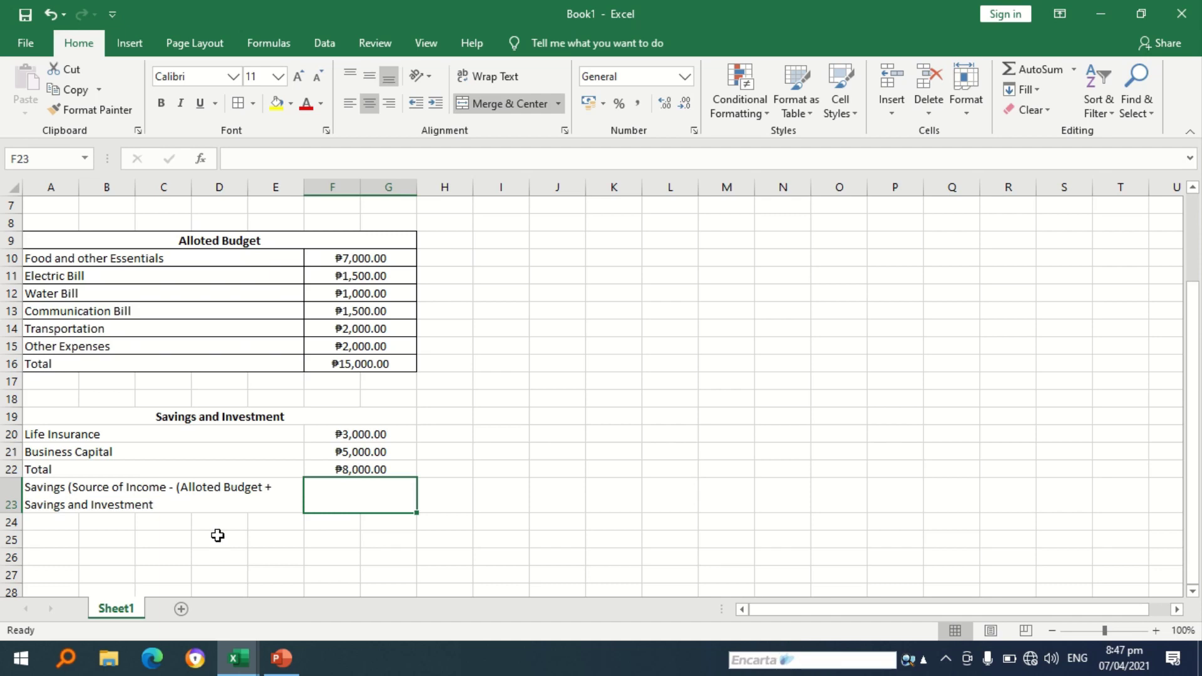
scroll(218, 532, up, 1)
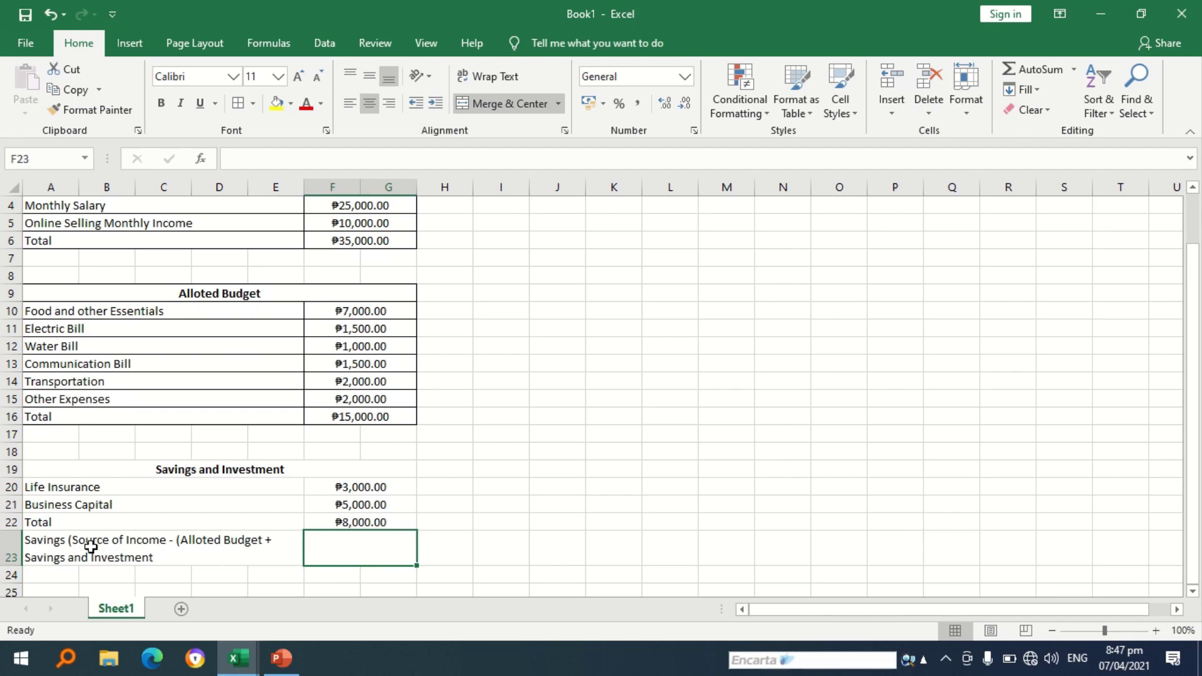
double_click(362, 554)
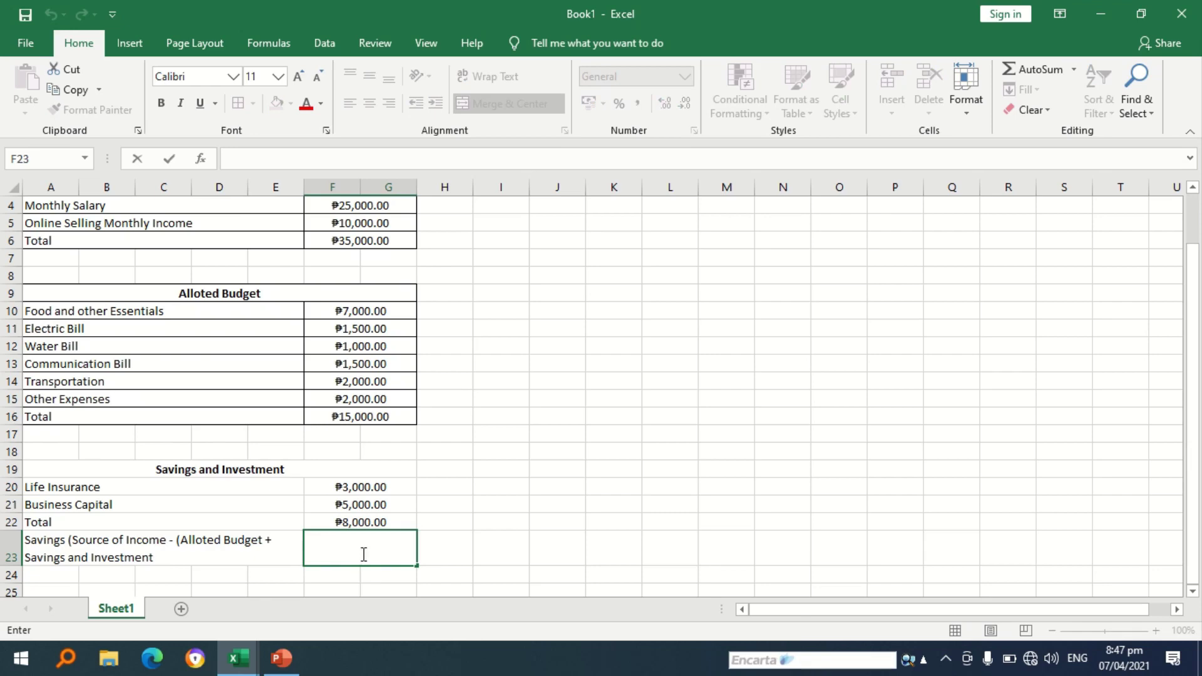
text(=)
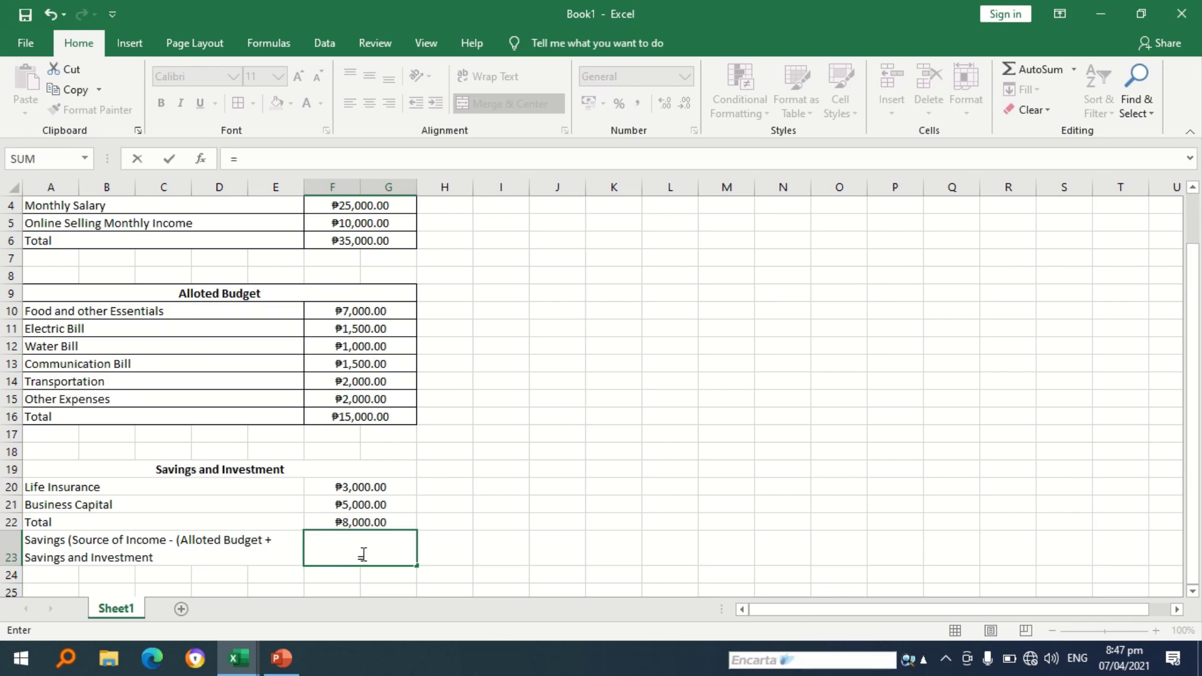
scroll(360, 554, up, 1)
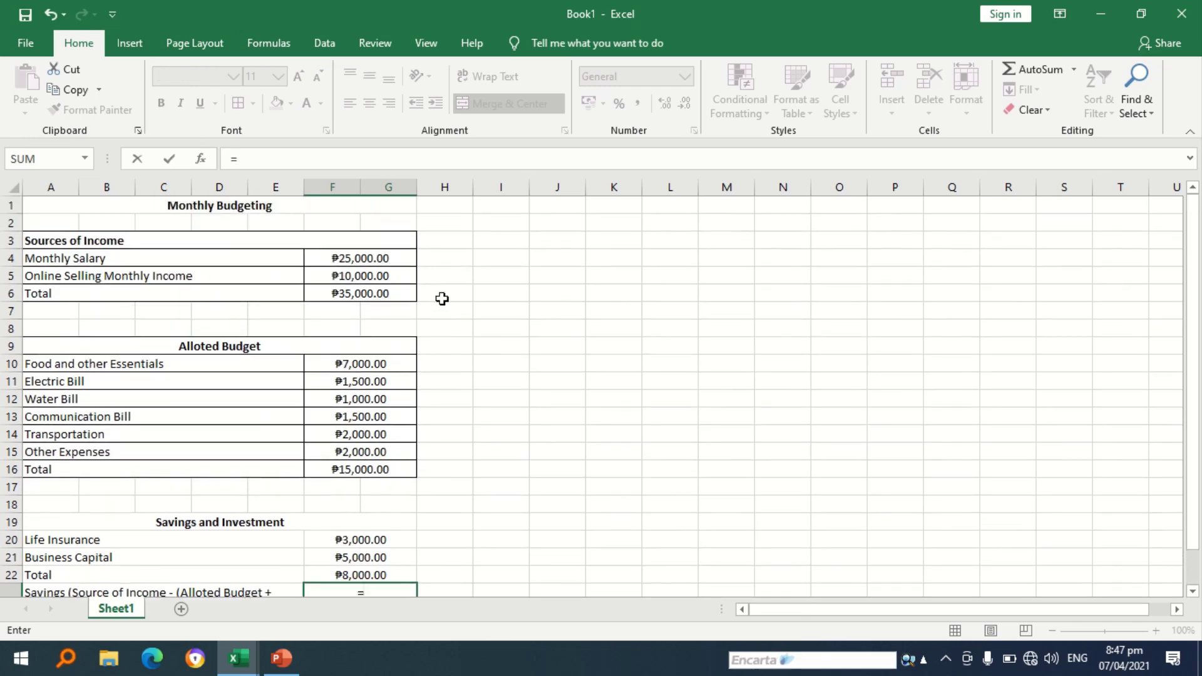
click(407, 293)
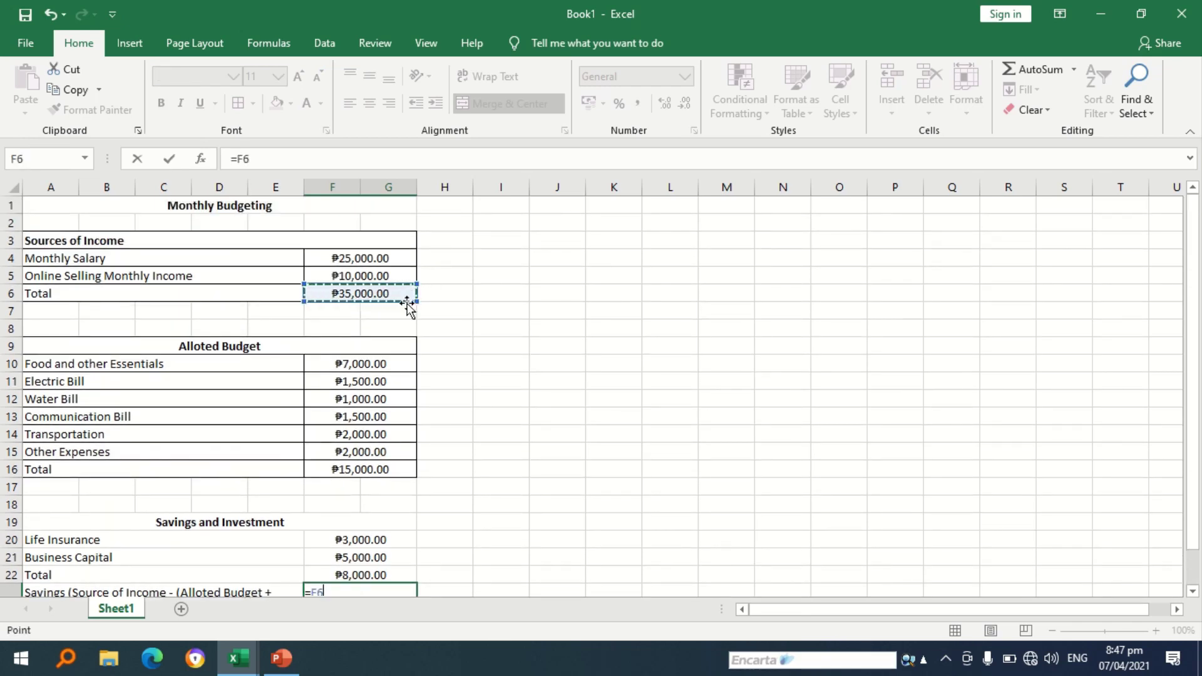
scroll(404, 313, down, 2)
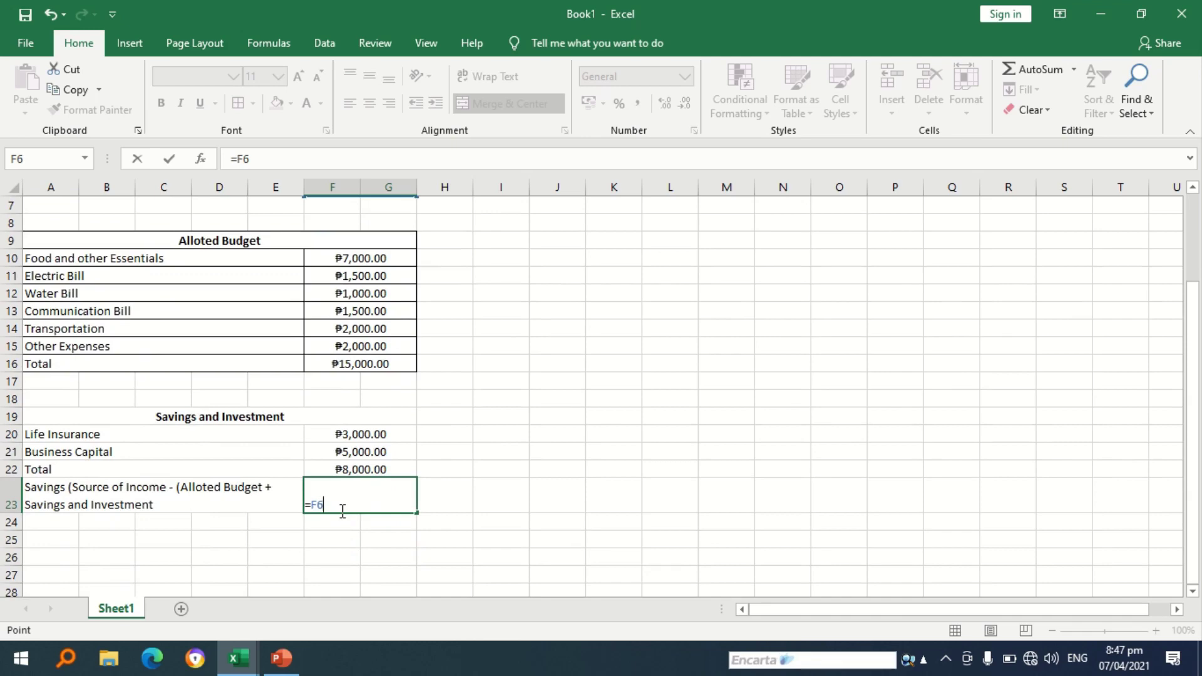
text(+)
key(BackSpace)
text(+()
scroll(358, 400, up, 1)
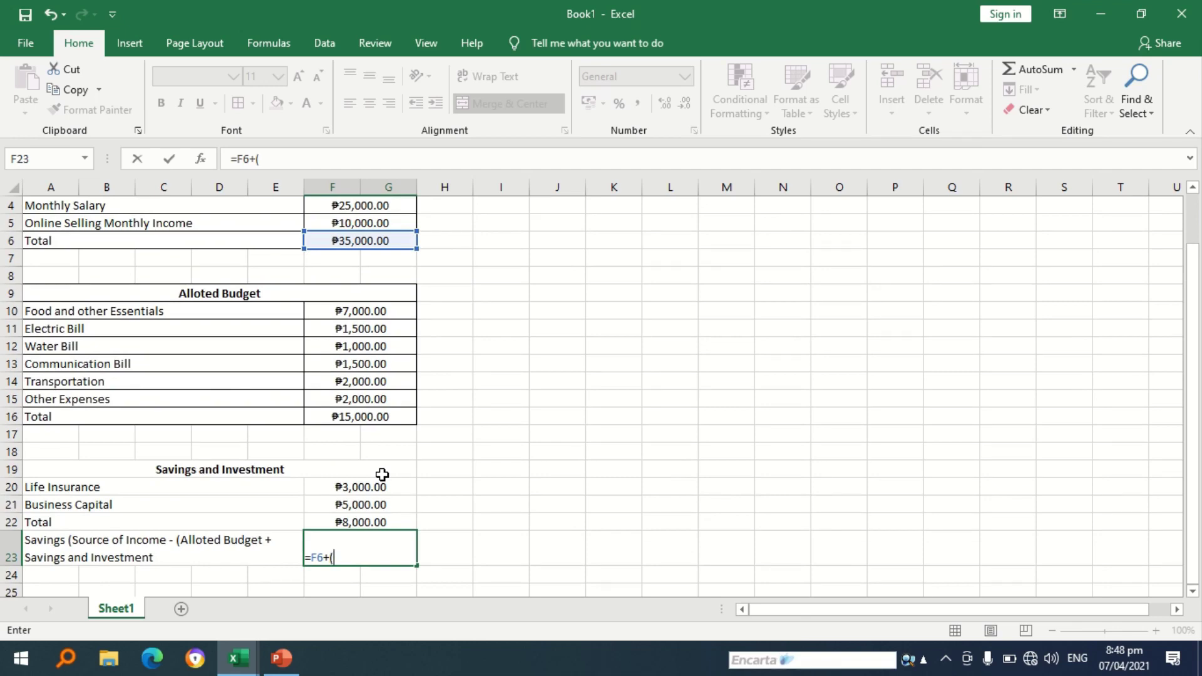
click(390, 417)
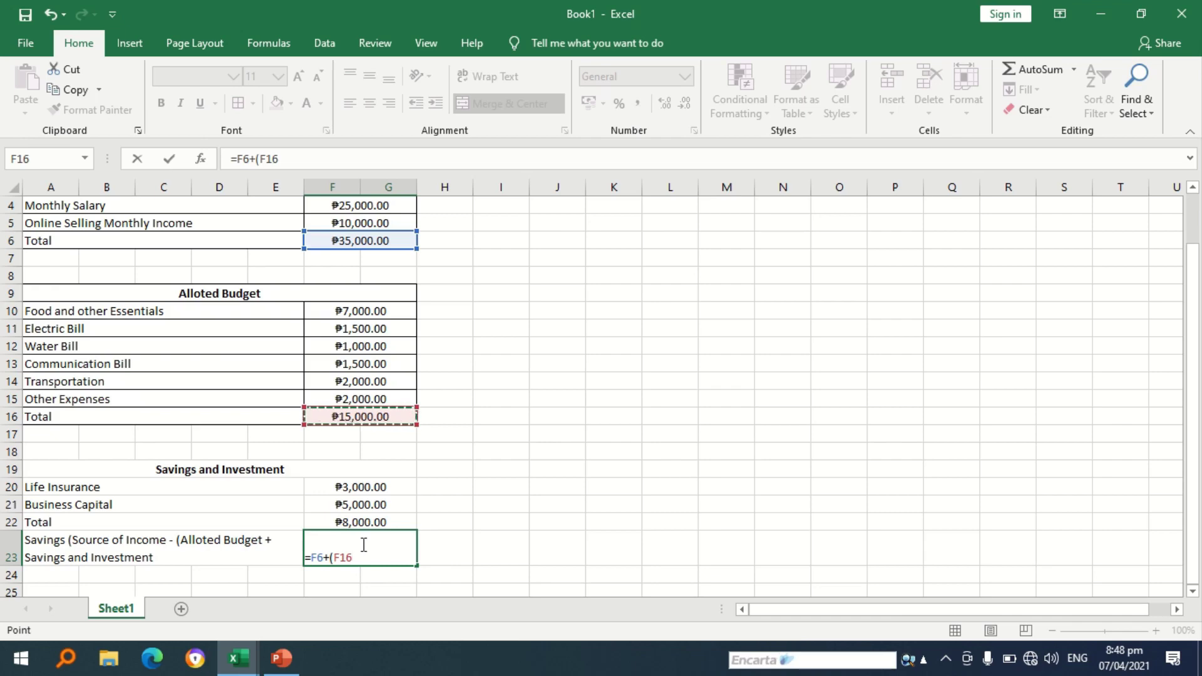
key(Left)
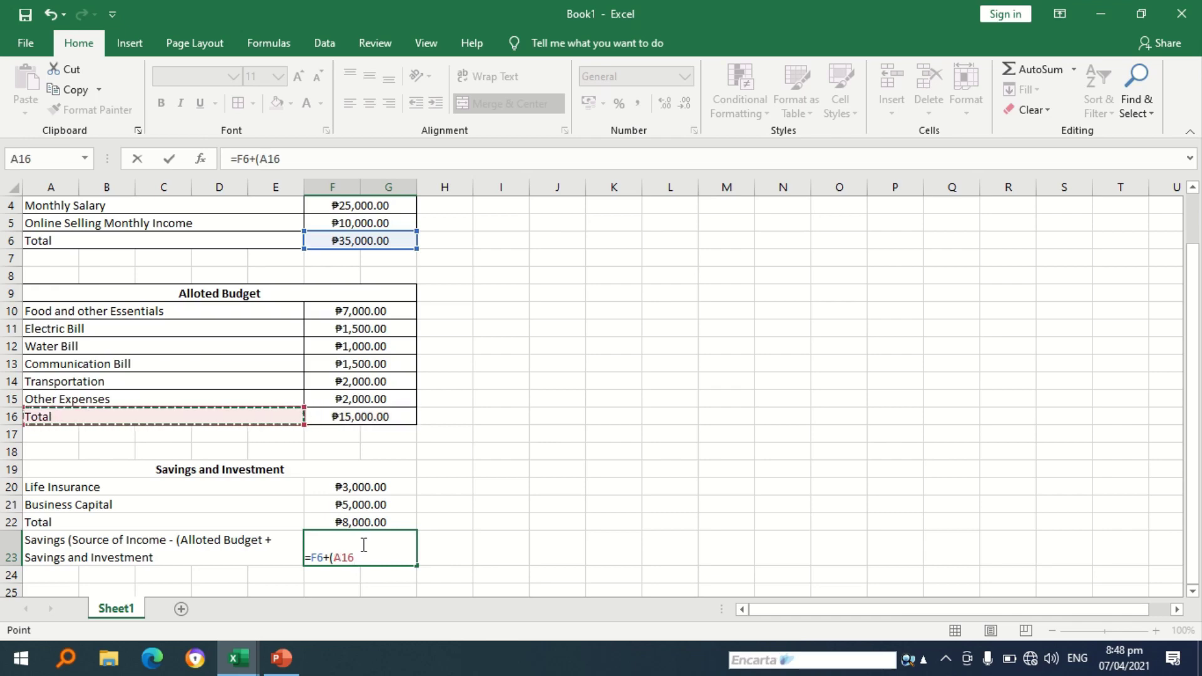
key(BackSpace)
key(BackSpace)
key(BackSpace)
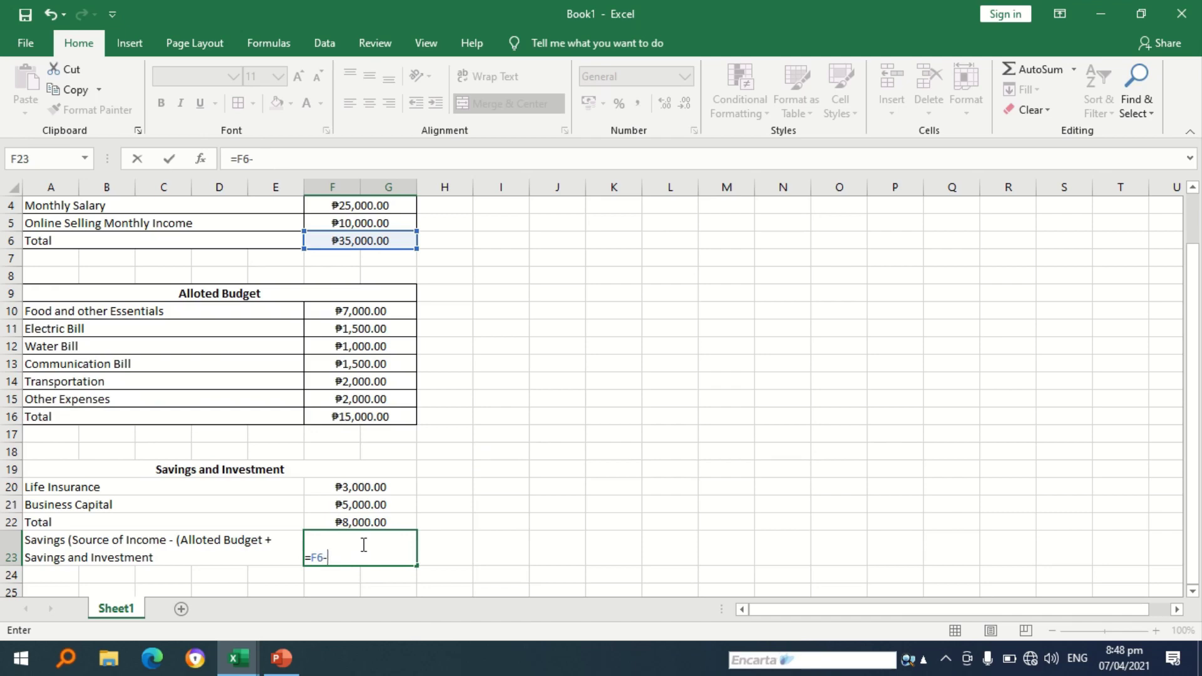
Complete the savings formula in F23 by subtracting the Alloted Budget and Savings and Investment totals, giving =F6-(F16+F22).
text(-()
scroll(411, 410, up, 1)
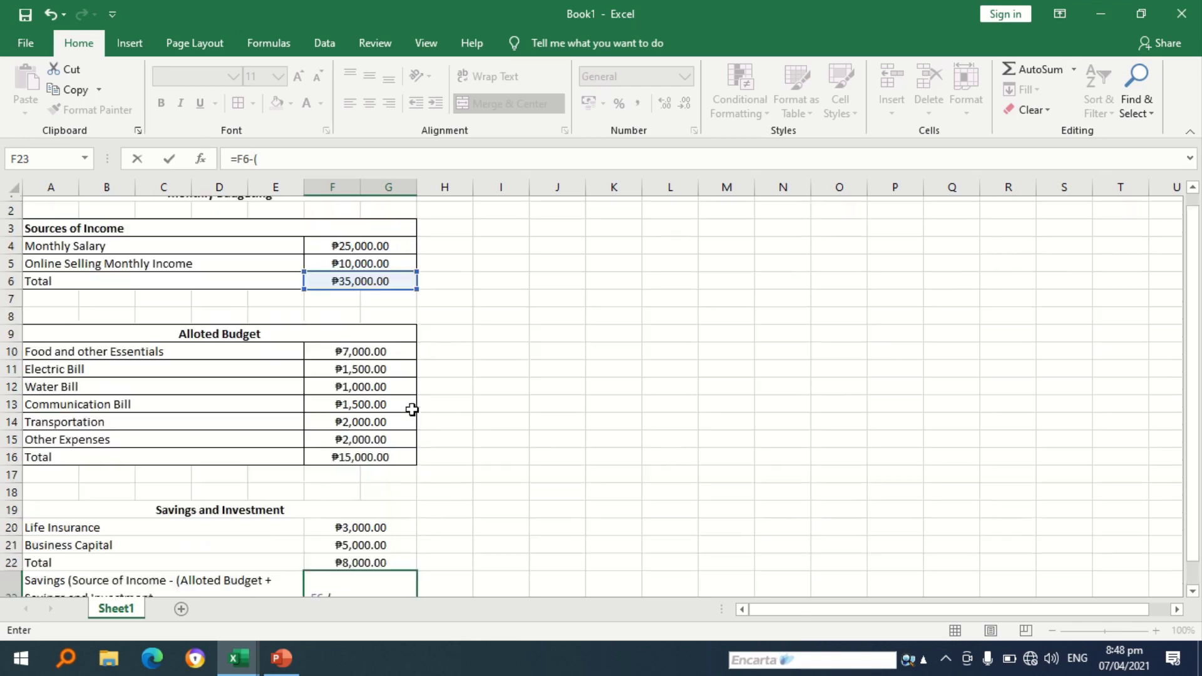
scroll(411, 410, down, 1)
click(401, 418)
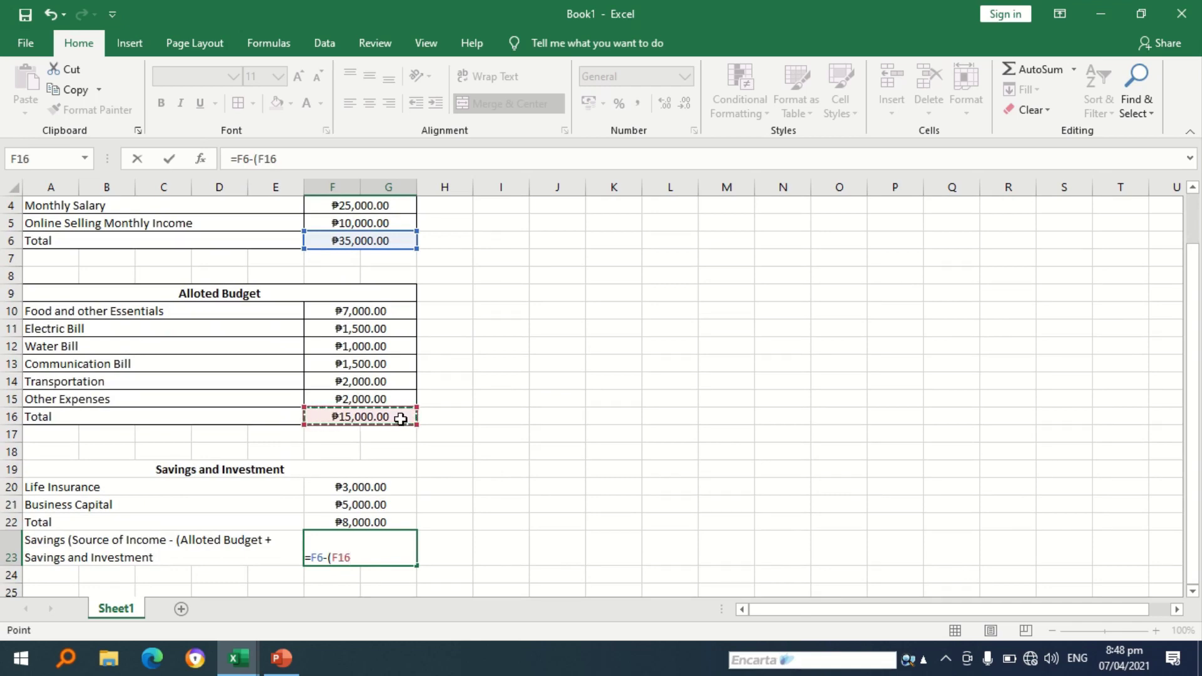
text(+)
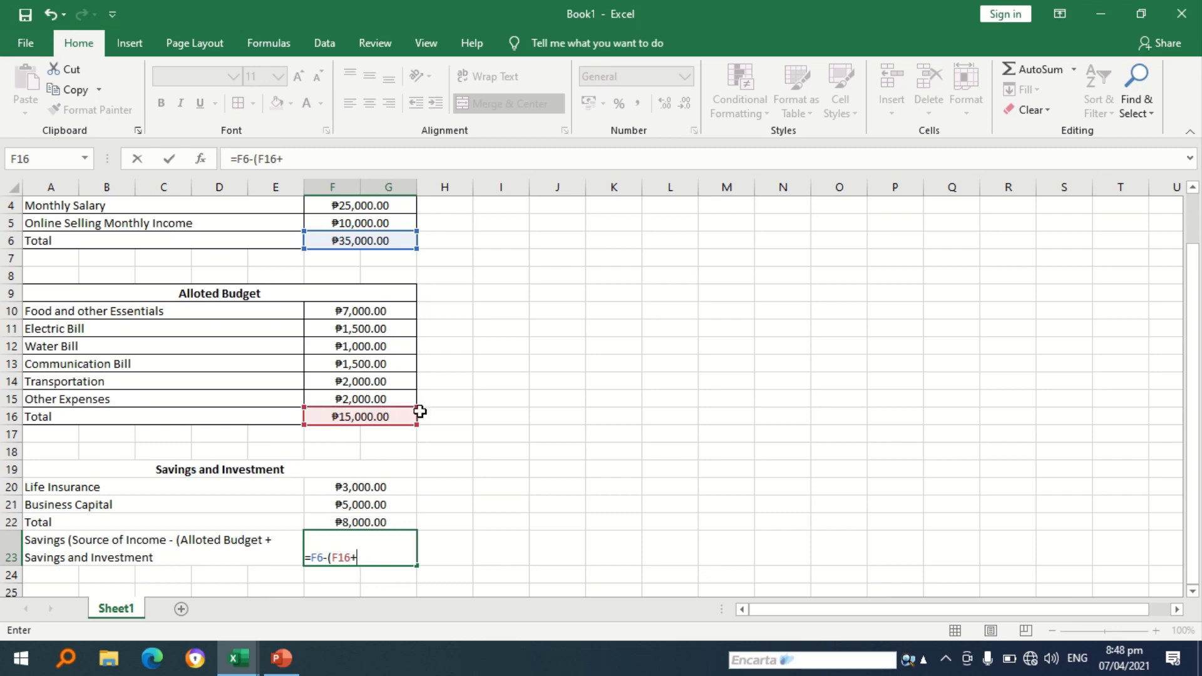
click(399, 526)
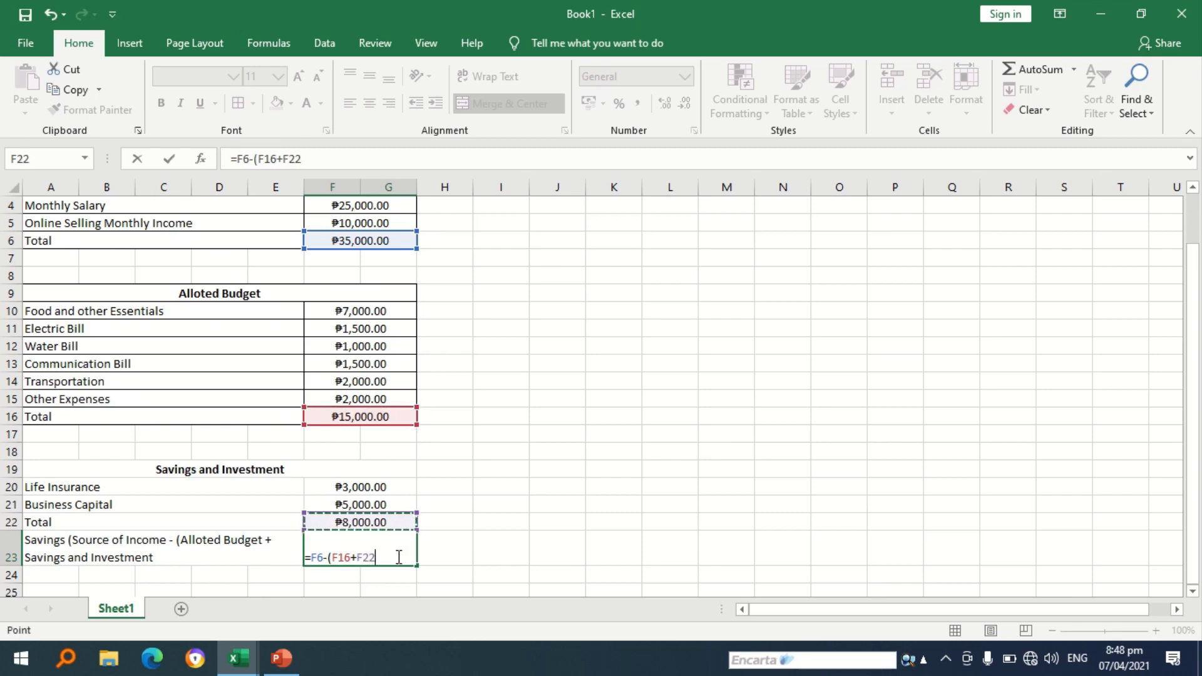
text())
key(Return)
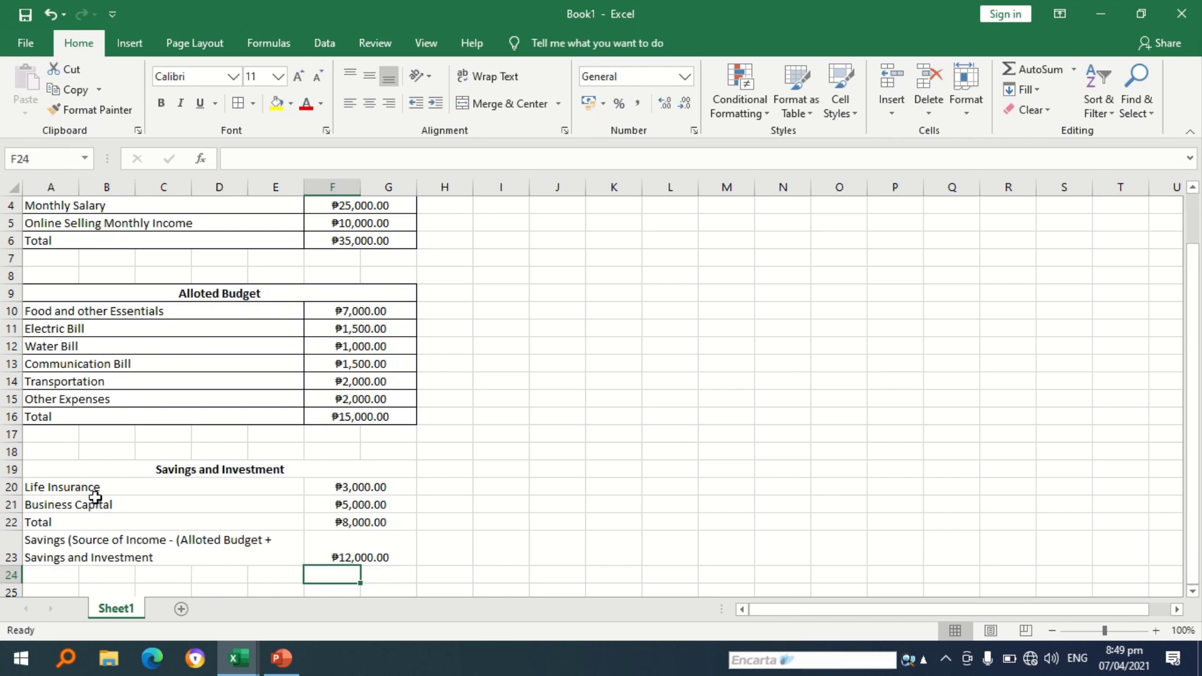
Apply all borders to the Savings and Investment table, A19:G23.
drag(79, 469, 189, 548)
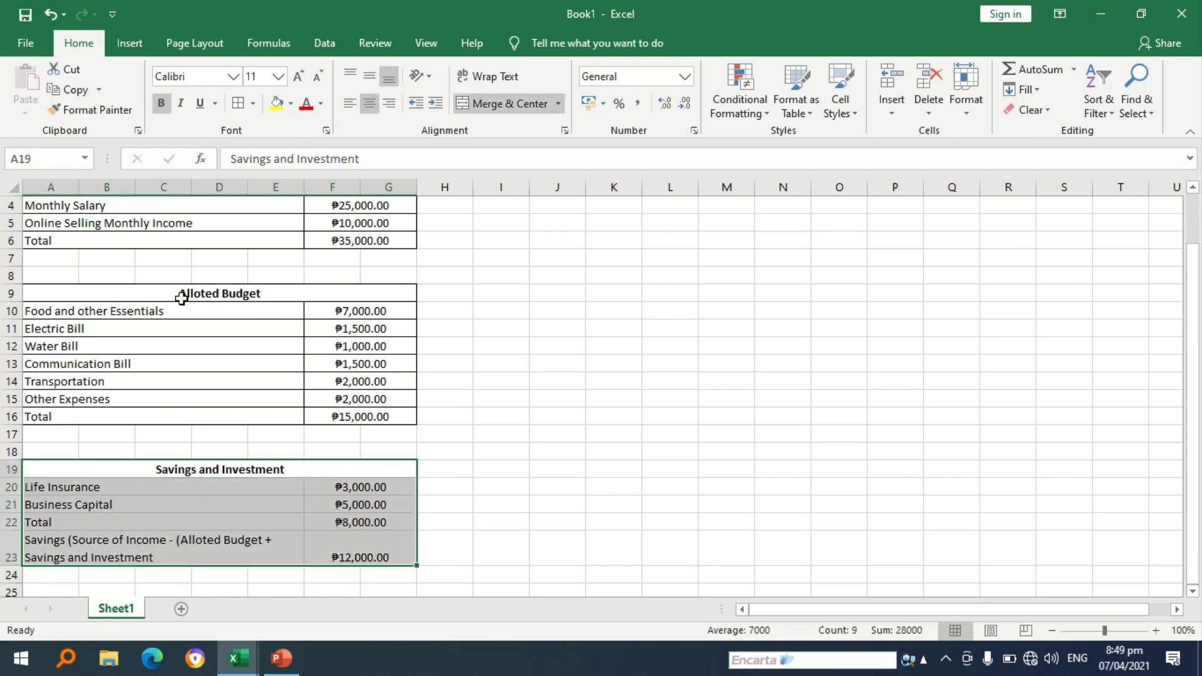
click(236, 107)
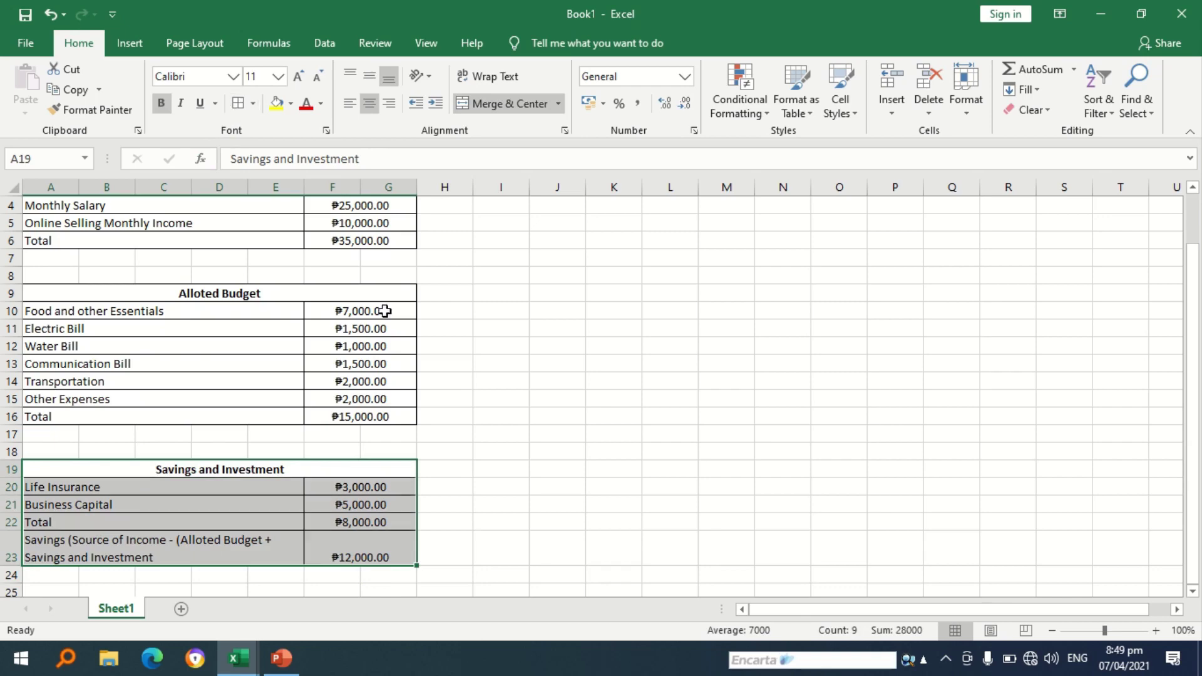
click(549, 499)
scroll(549, 499, up, 1)
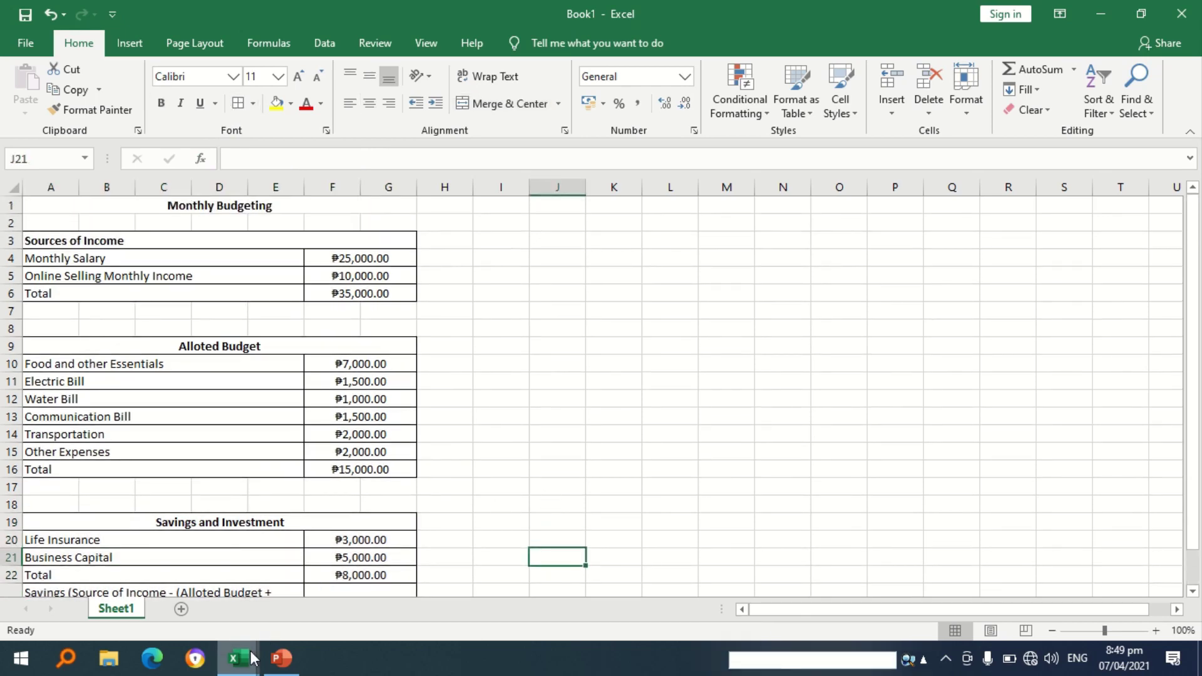
Check how the amounts are aligned in the finished Monthly Budgeting workbook, then return to Book1.
mouse_move(251, 657)
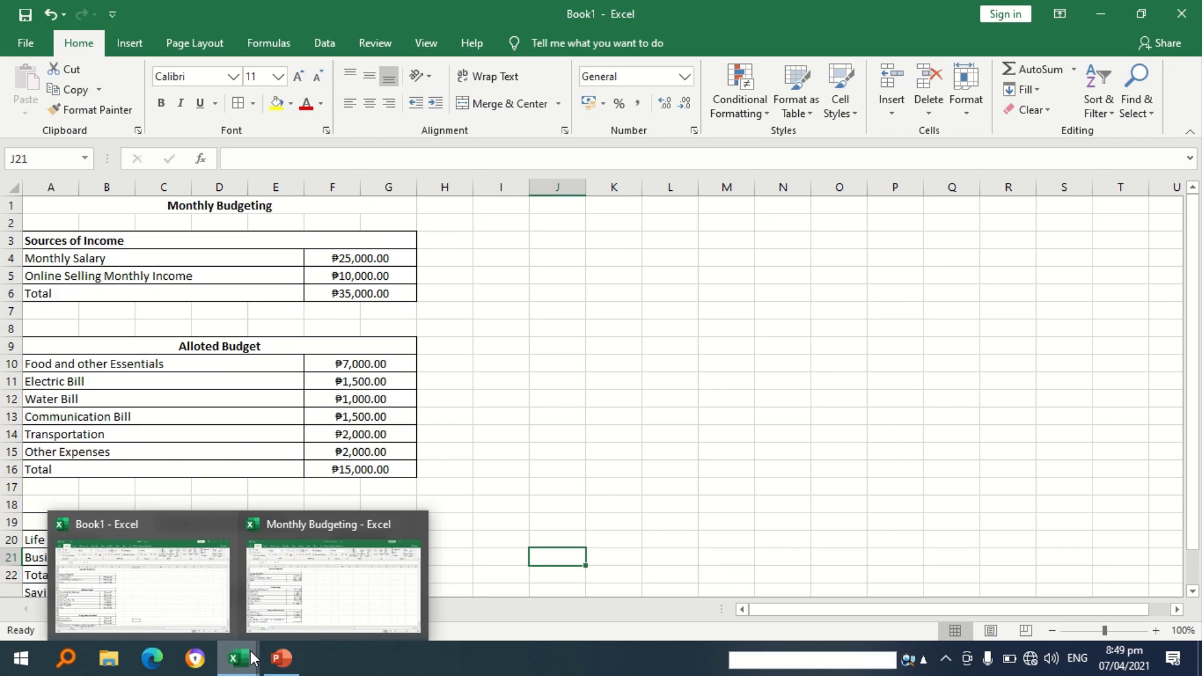
click(291, 623)
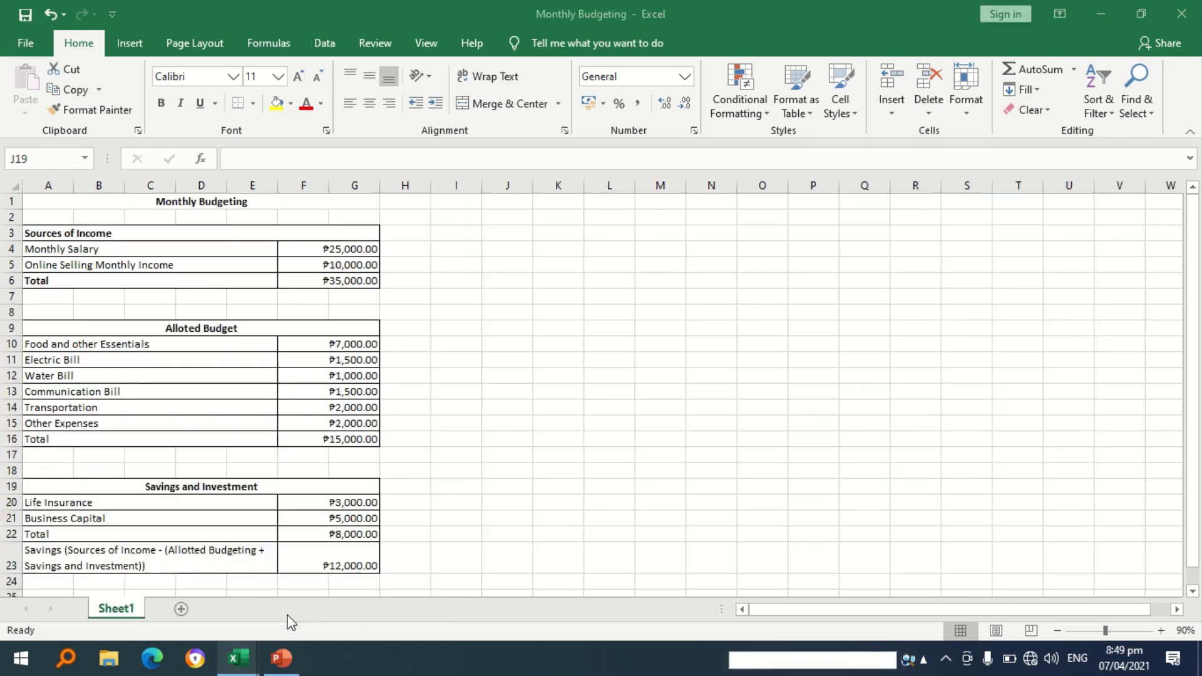
click(316, 251)
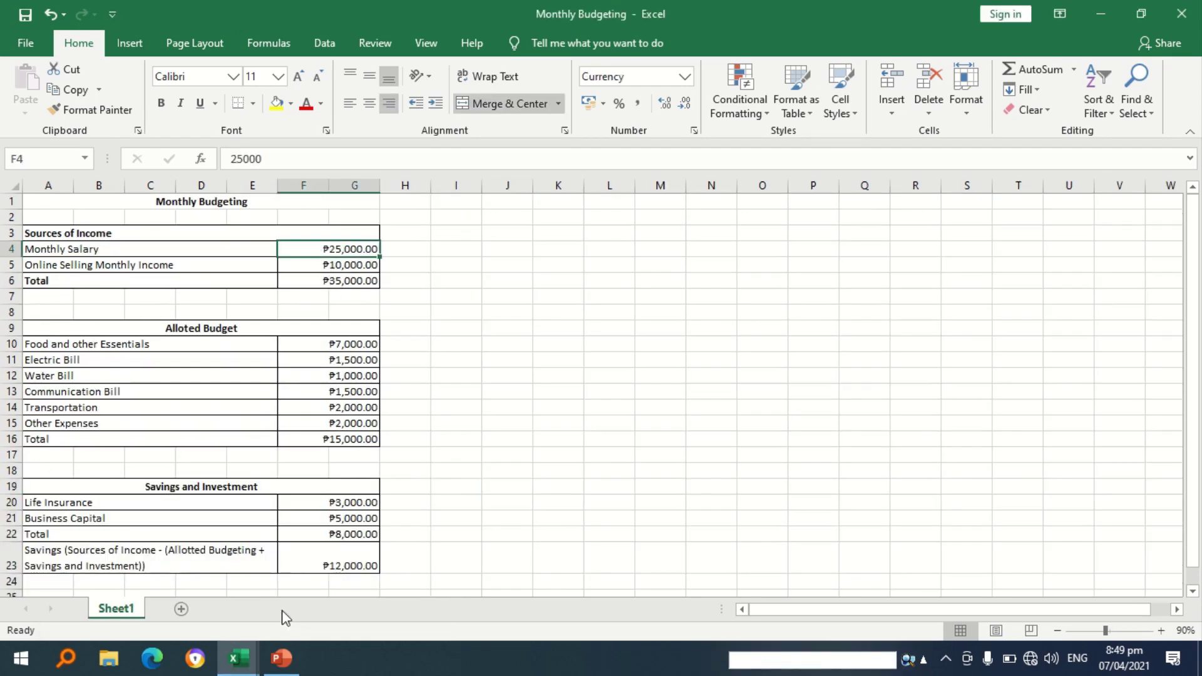
click(202, 628)
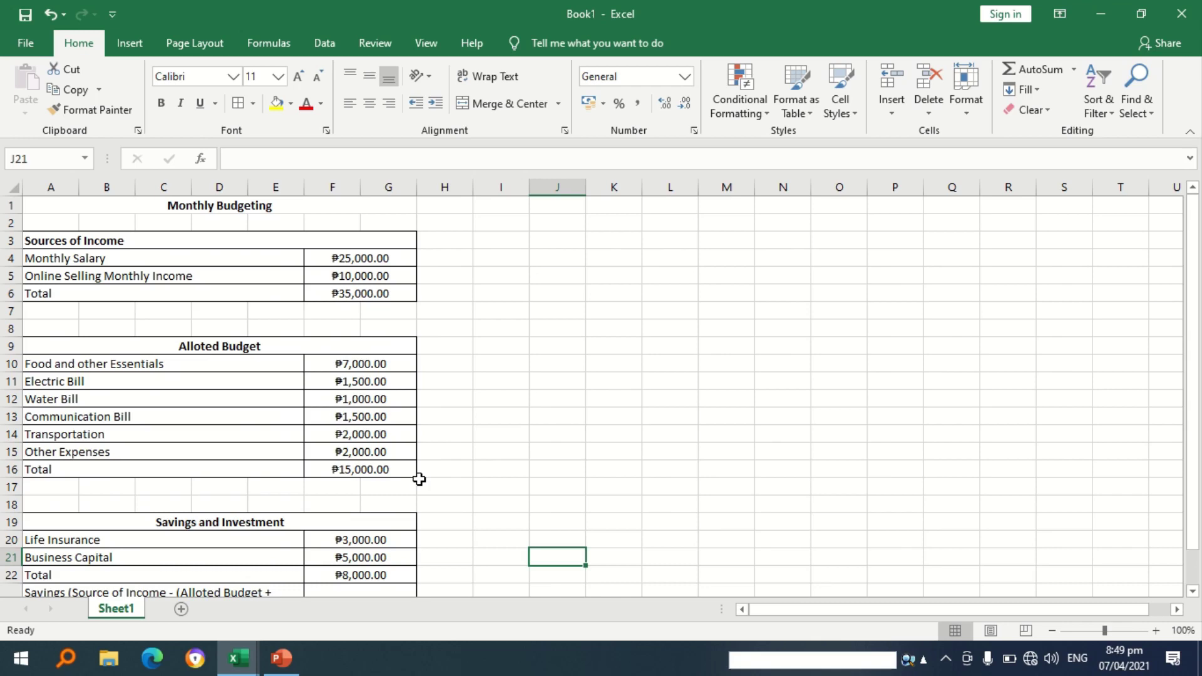
Right-align the amounts in the Sources of Income, Alloted Budget, and Savings and Investment tables, including totals and the savings row.
drag(322, 261, 335, 284)
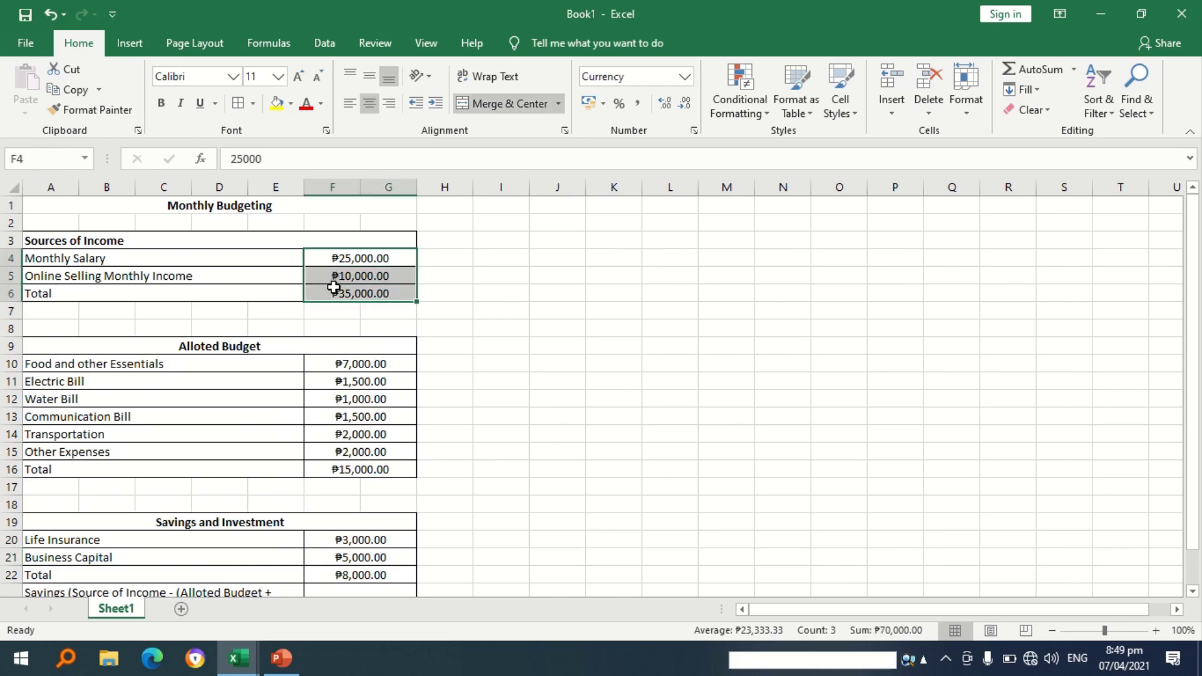
click(390, 104)
scroll(422, 346, down, 2)
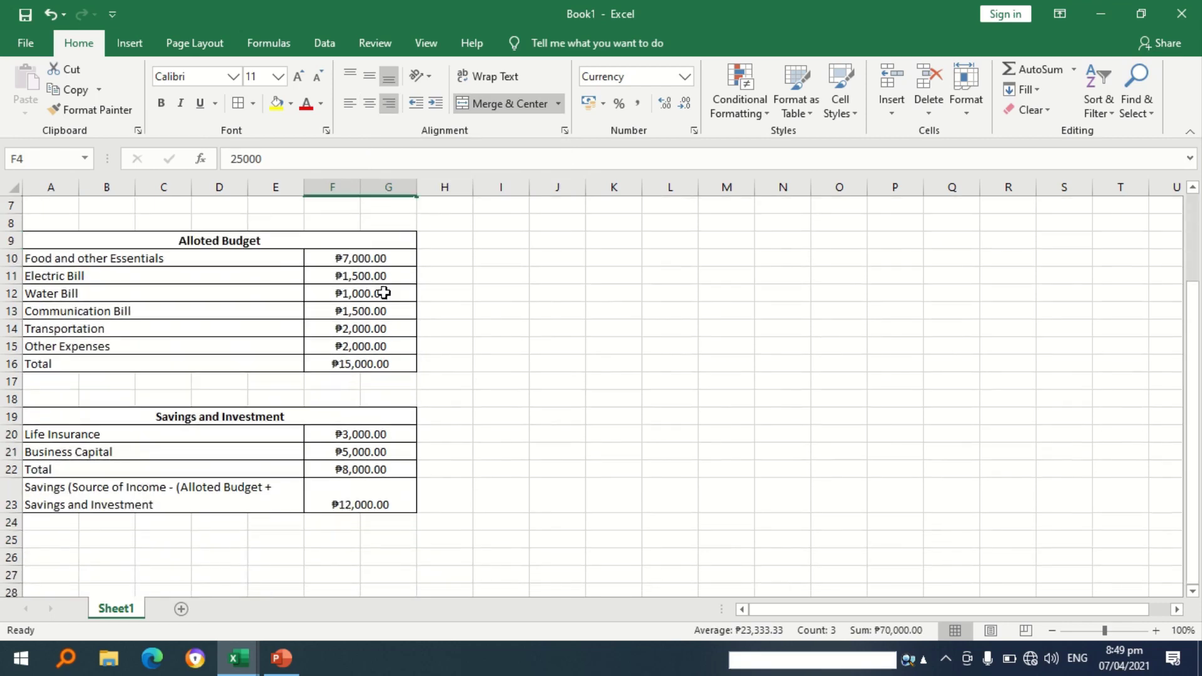
drag(330, 258, 337, 363)
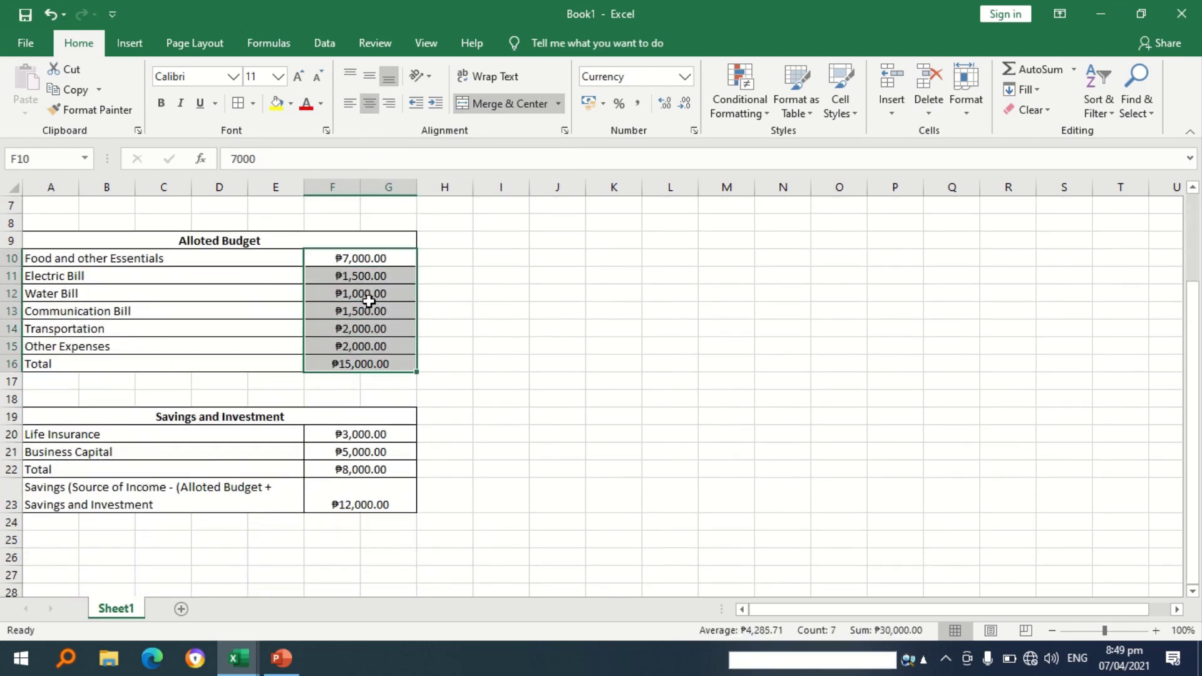
click(391, 105)
drag(328, 435, 357, 492)
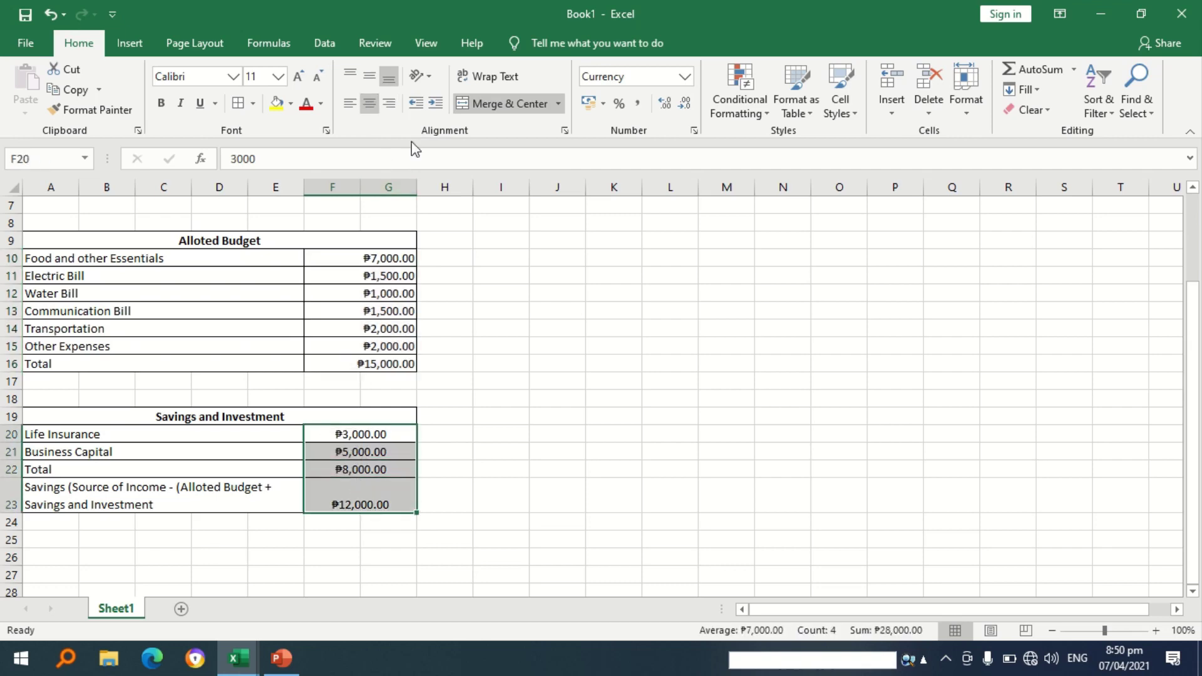
click(389, 104)
click(466, 495)
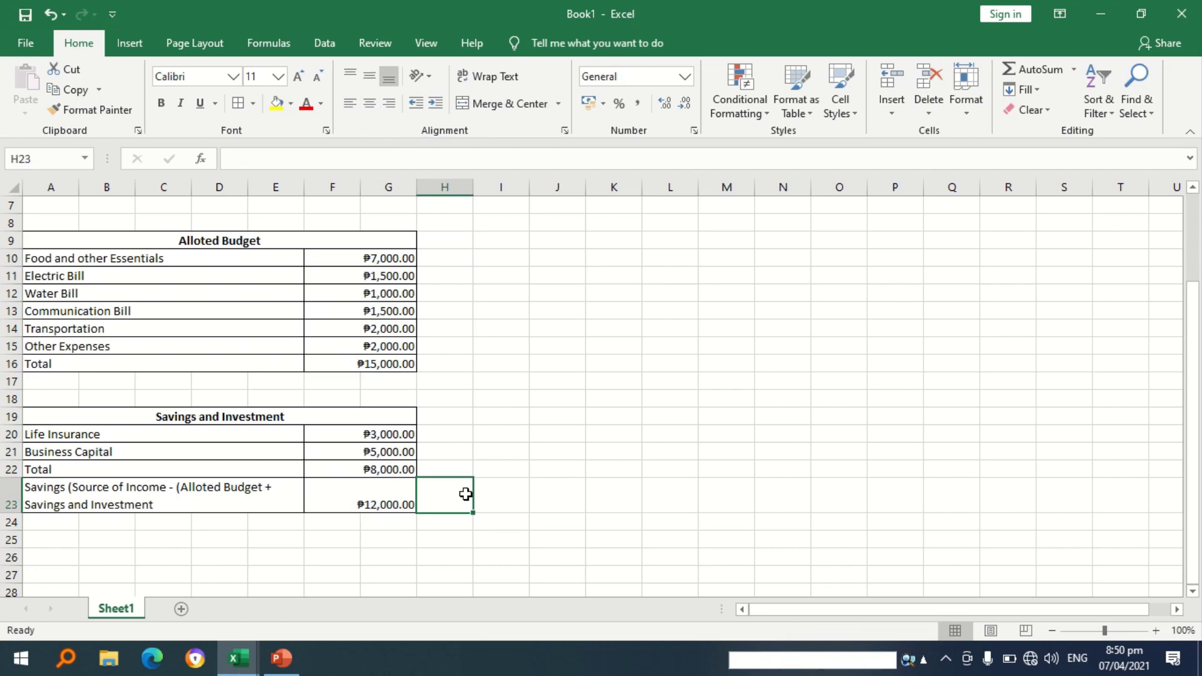
scroll(466, 495, up, 2)
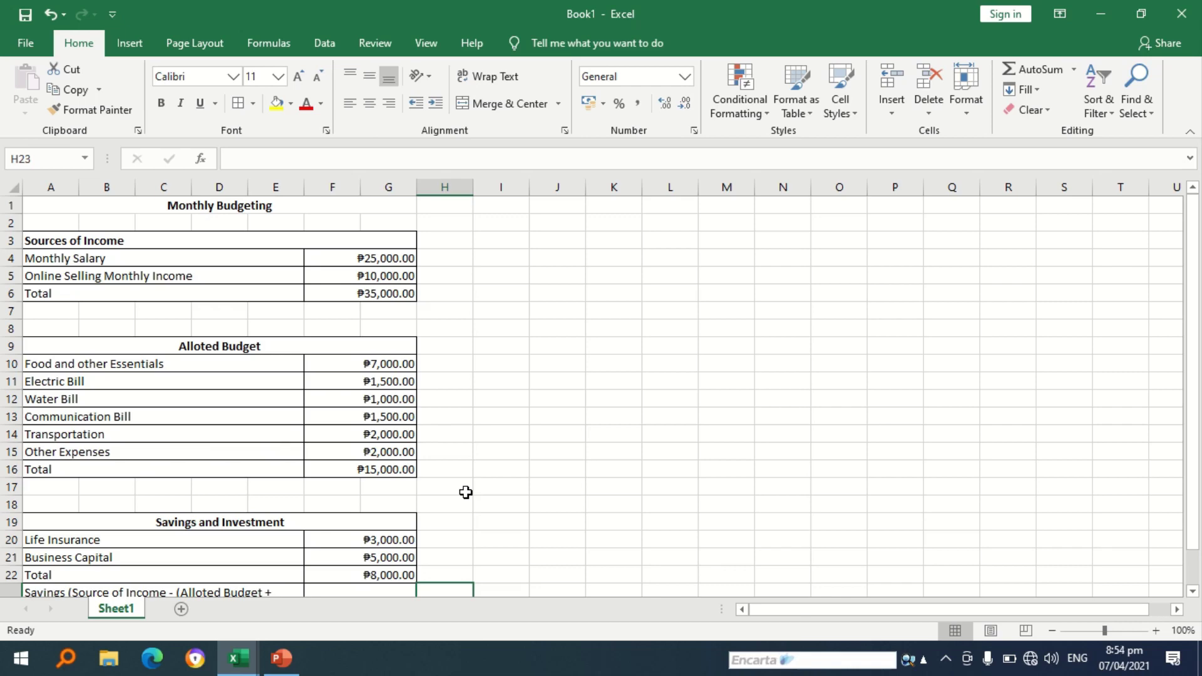
mouse_move(554, 8)
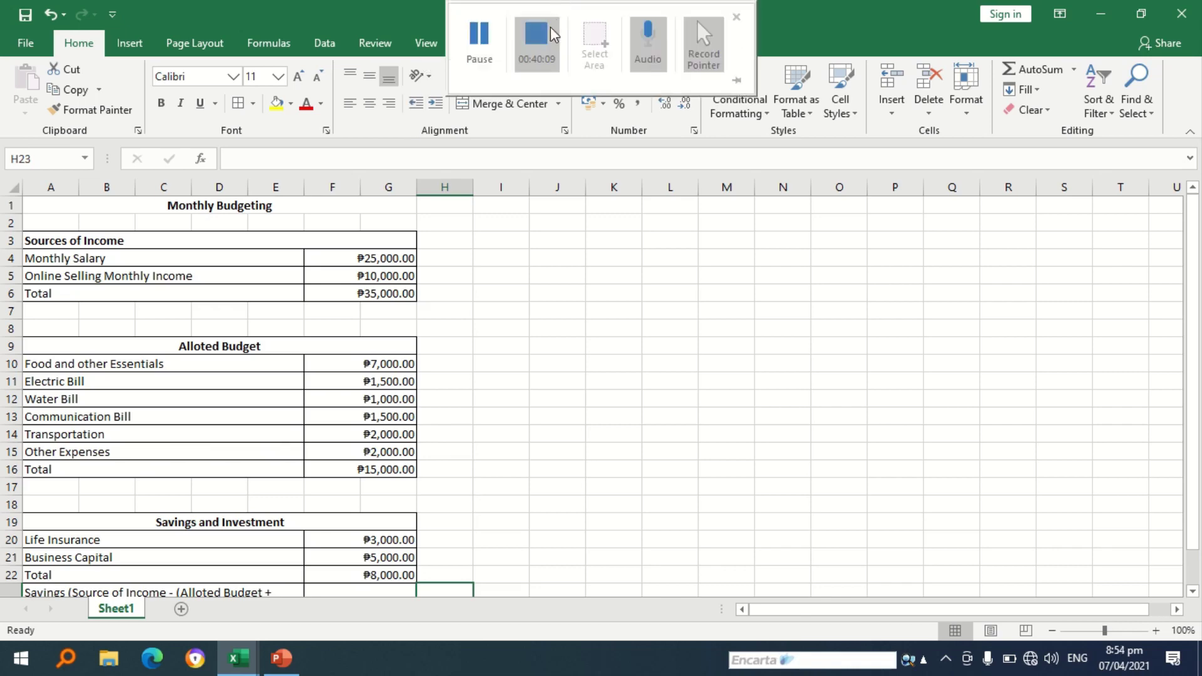